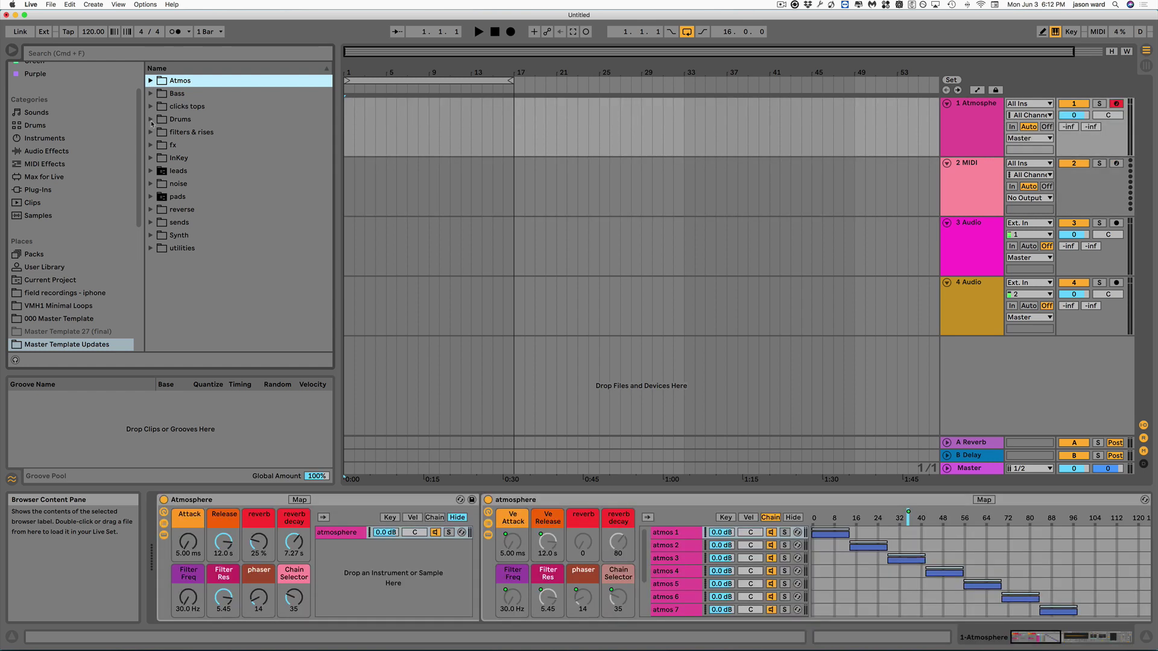
Load Crash samples.adg from the crashes folder inside Drums onto the first MIDI track, replacing the Atmosphere rack
left_click(151, 119)
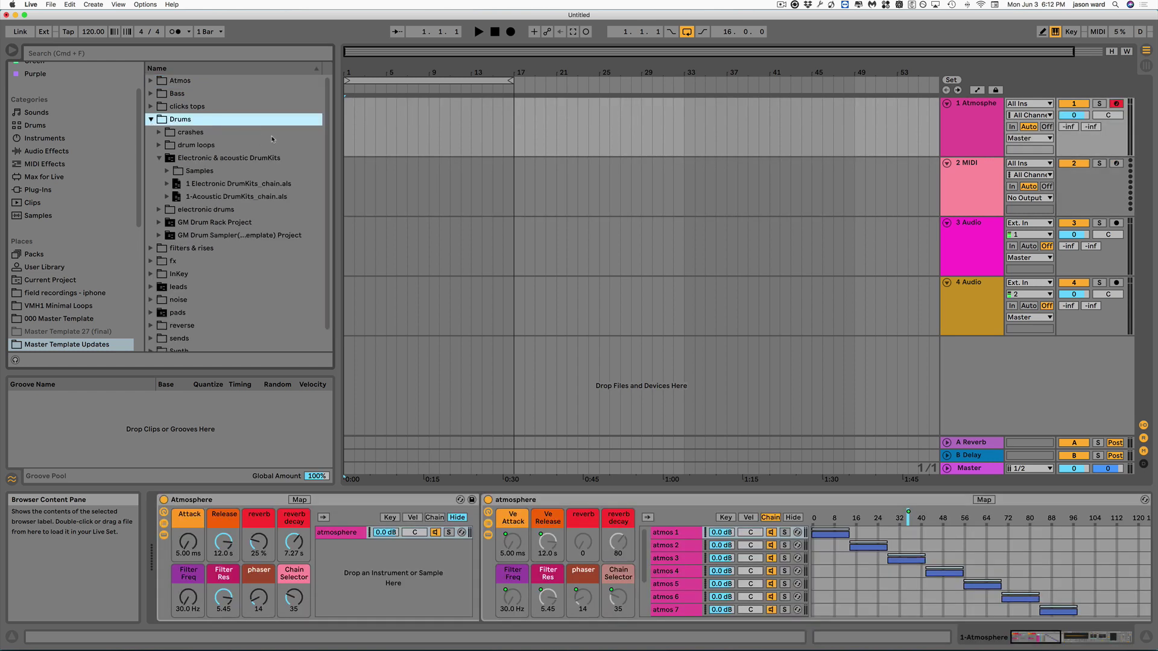
left_click(158, 132)
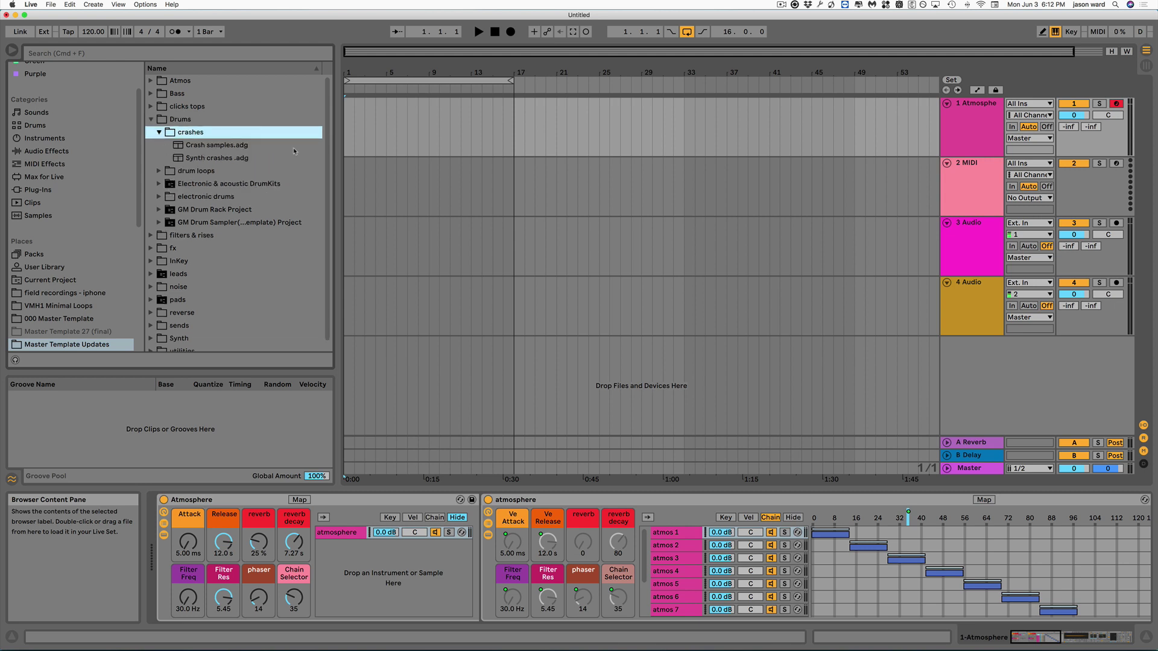
left_click(180, 147)
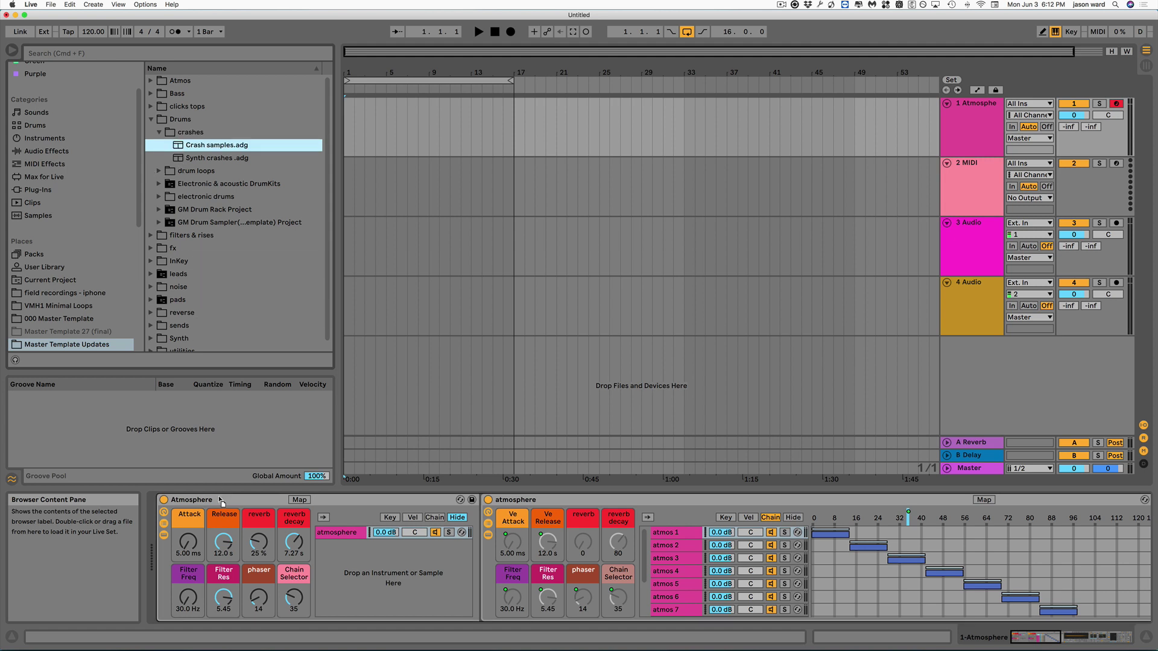
key("Return")
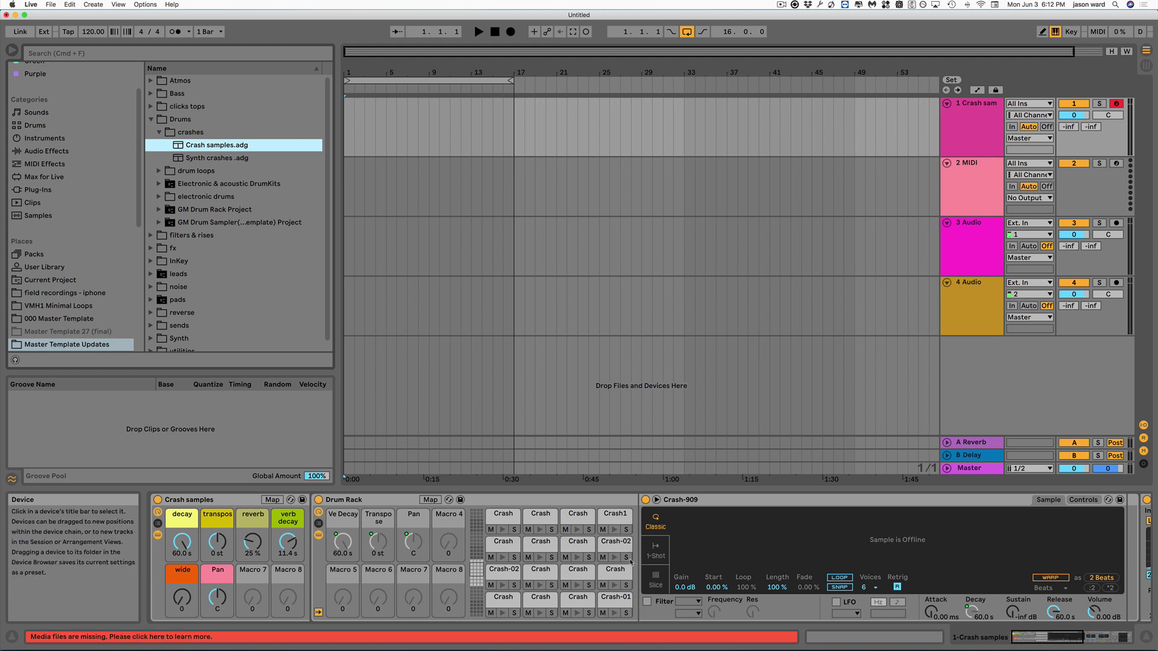
Audition various crash pads in the Crash samples Drum Rack, including crash long decay, crash8, chinacrash1, chinacrash2, crash1 and Crash-03
left_click(472, 571)
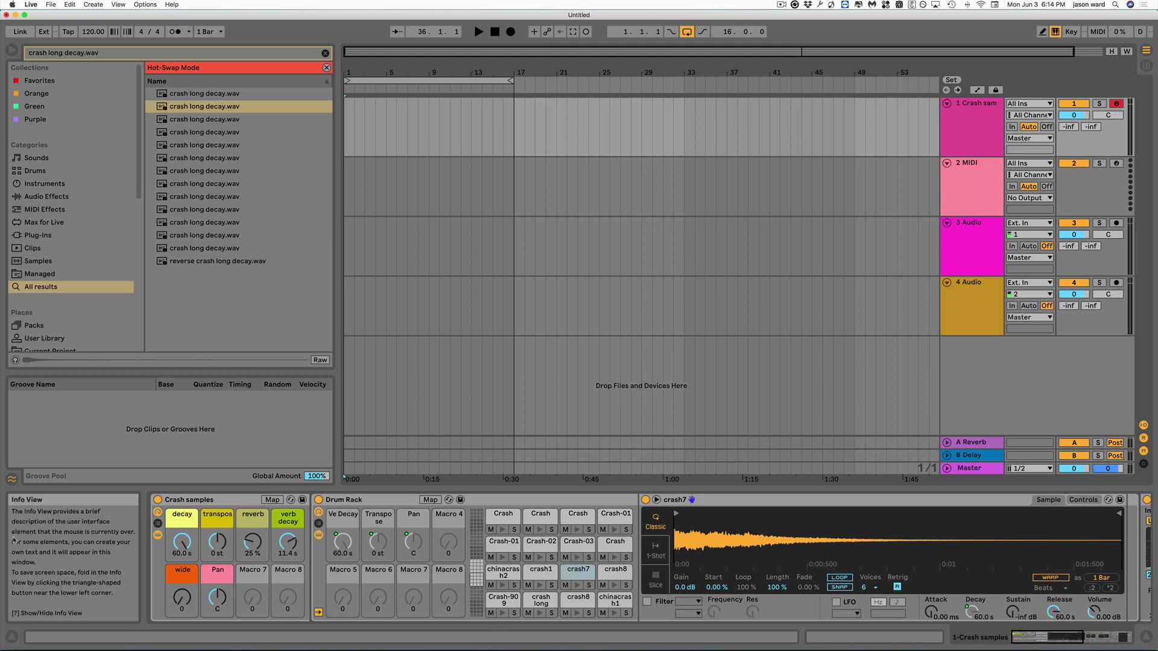
key("a")
key("w")
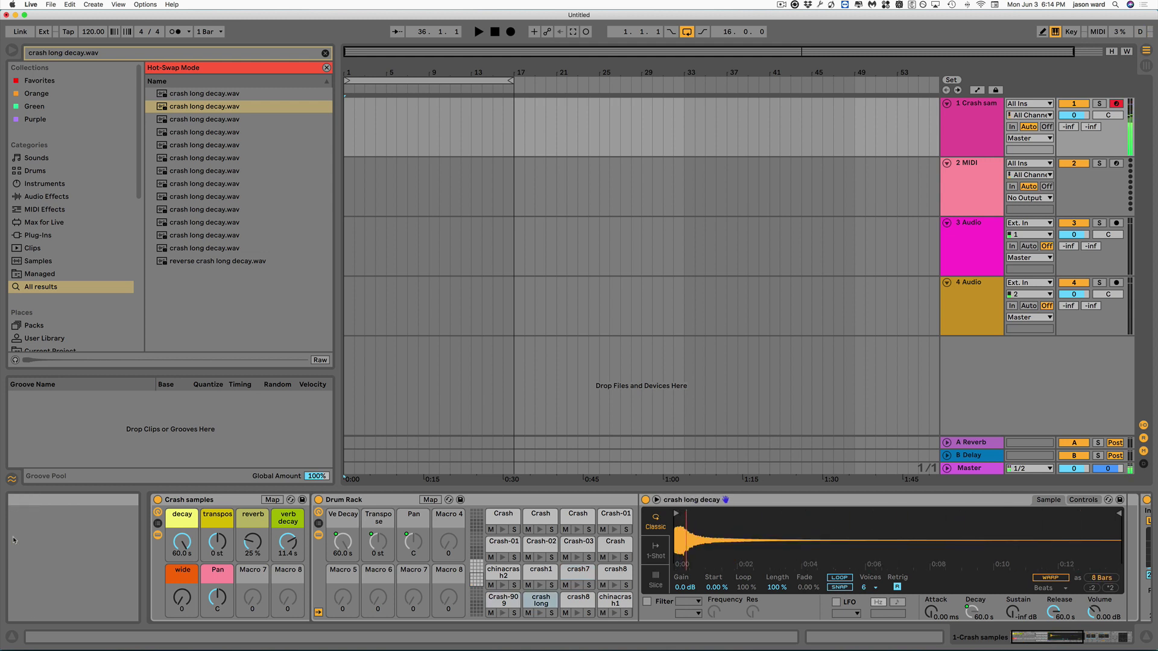
key("s")
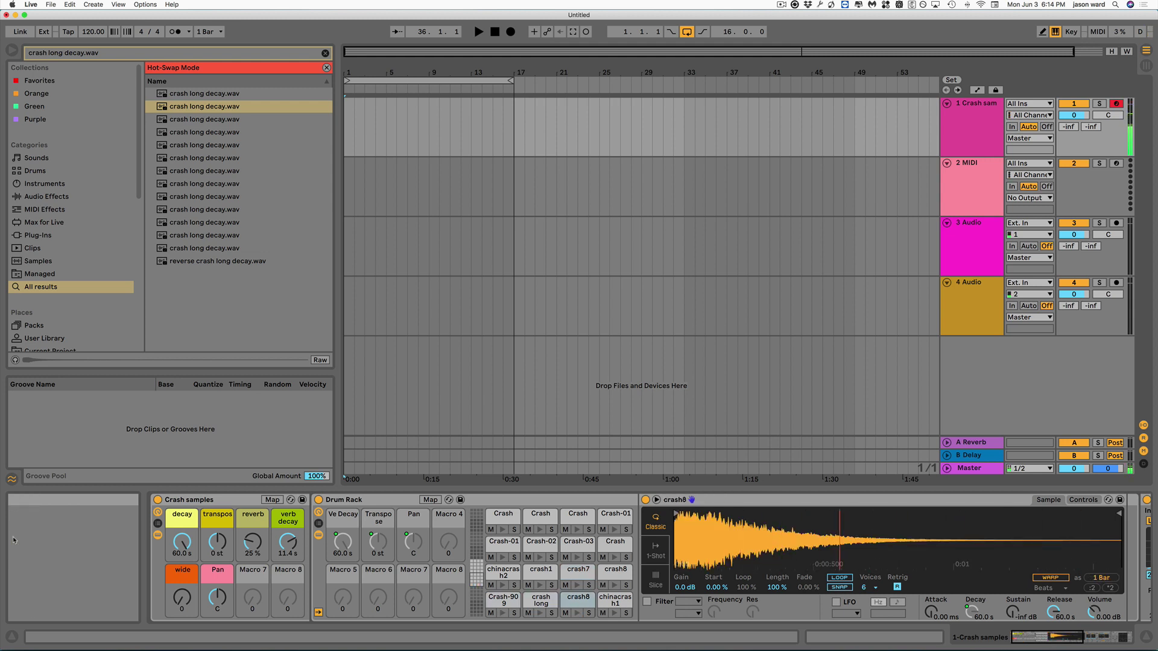
key("e")
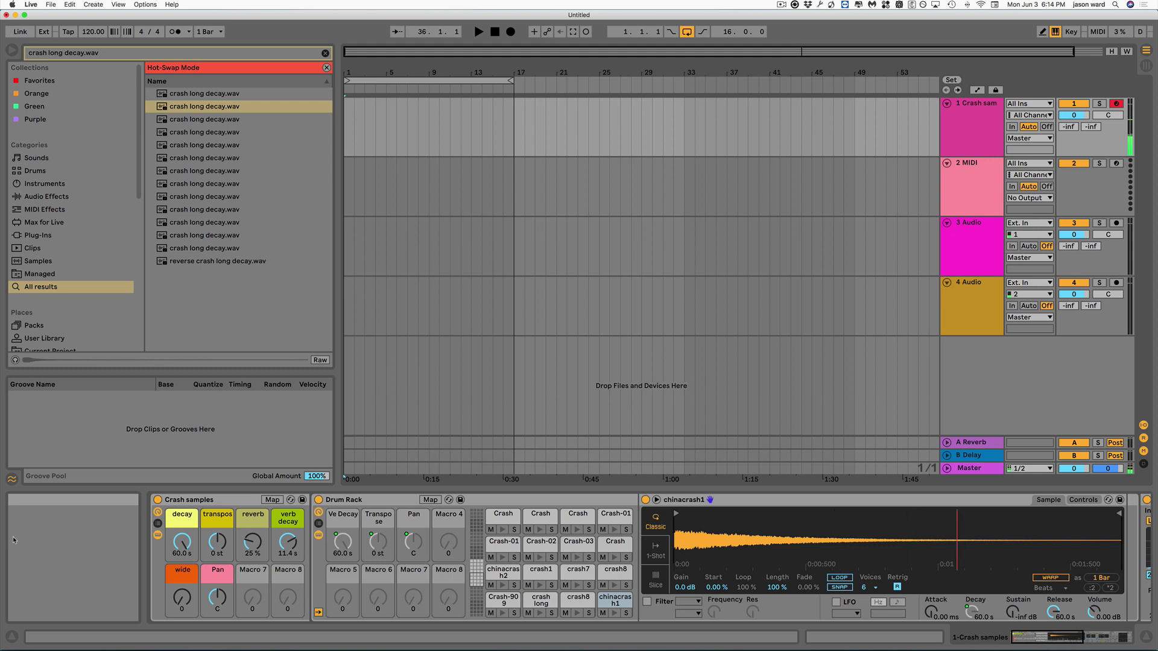
key("d")
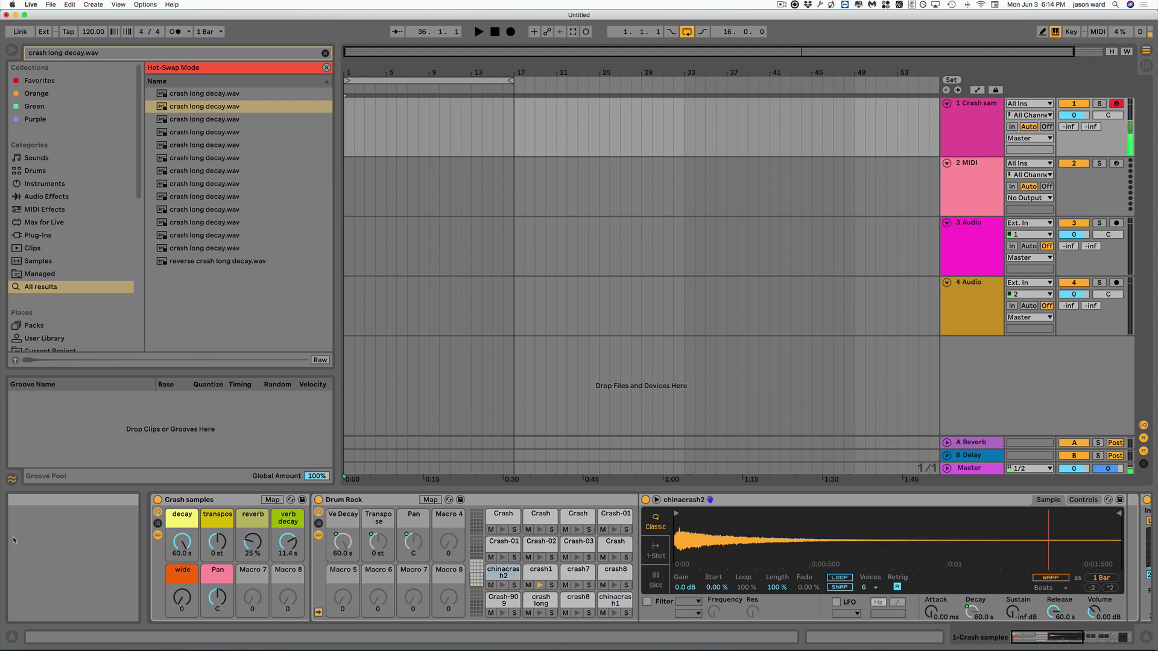
key("f")
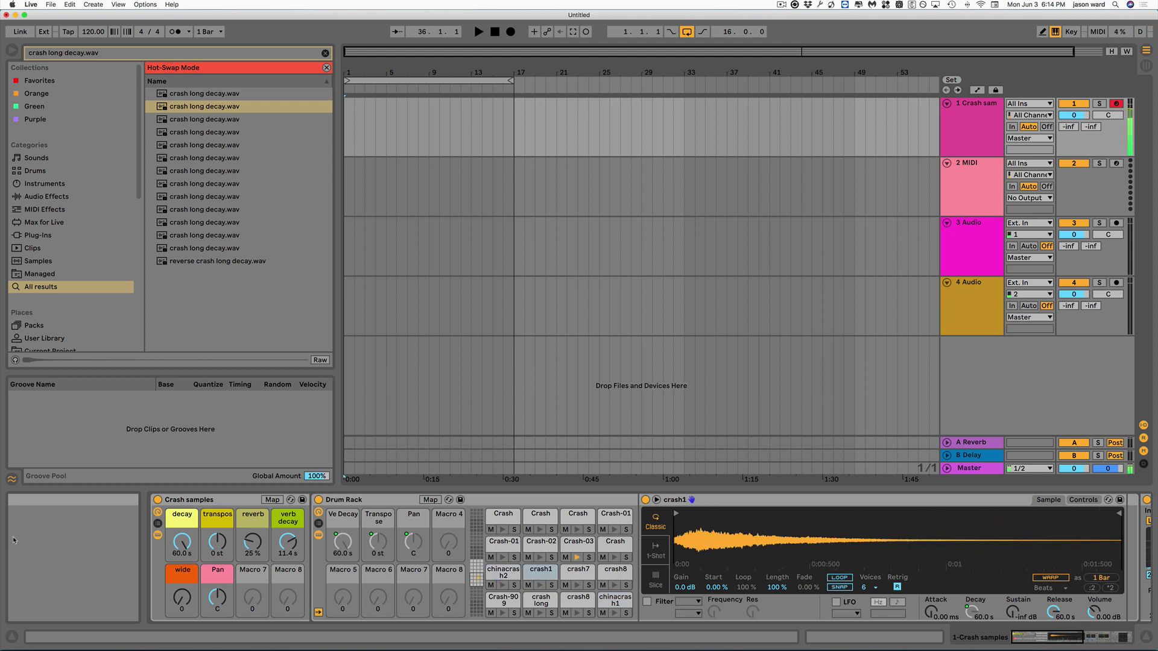
key("u")
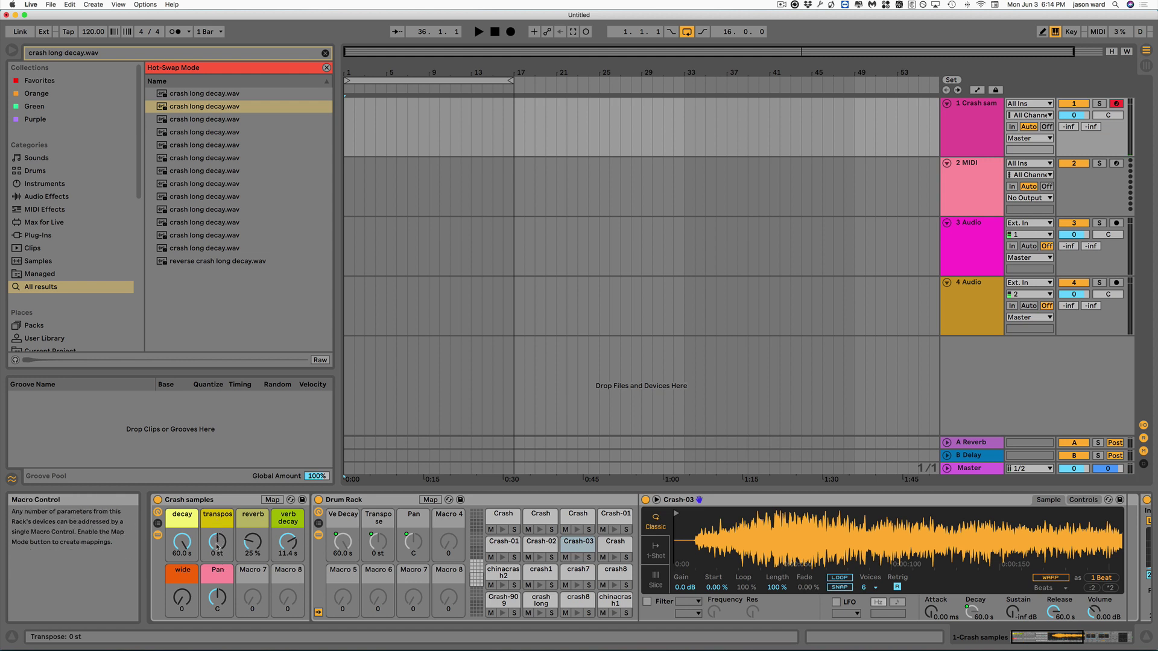
Set the Crash samples rack's transpose macro to +2 st and its reverb to 87 %, and audition a crash
mouse_move(217, 546)
left_mouse_down()
mouse_move(217, 576)
mouse_move(218, 523)
mouse_move(217, 546)
left_mouse_up()
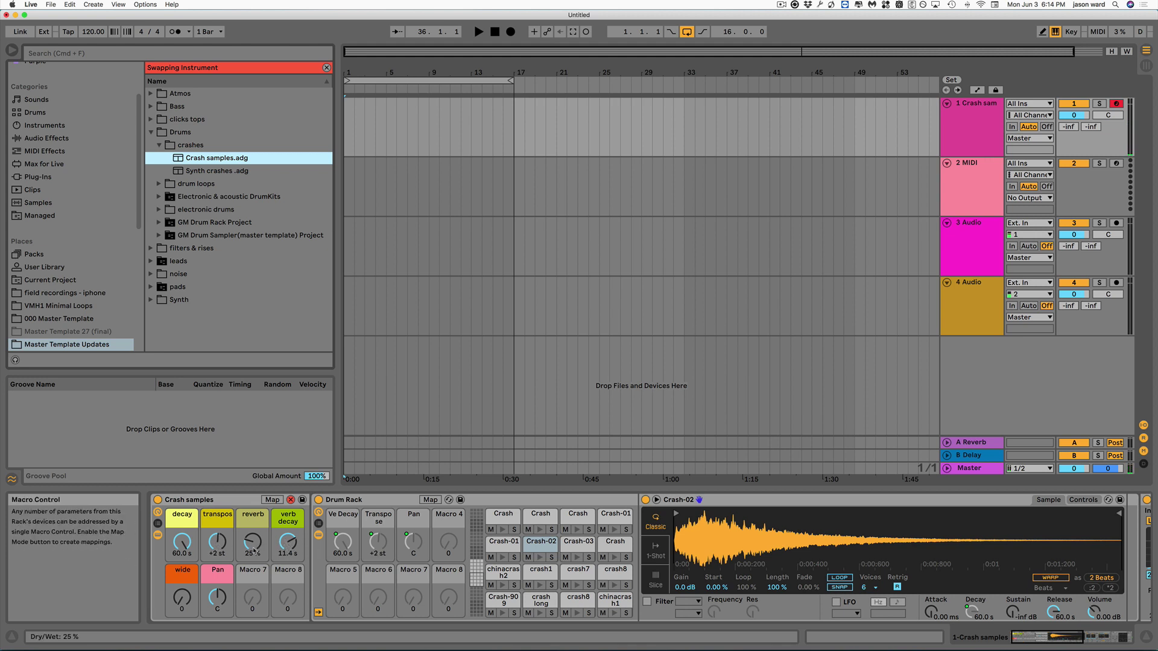
left_click_drag(251, 546, 251, 492)
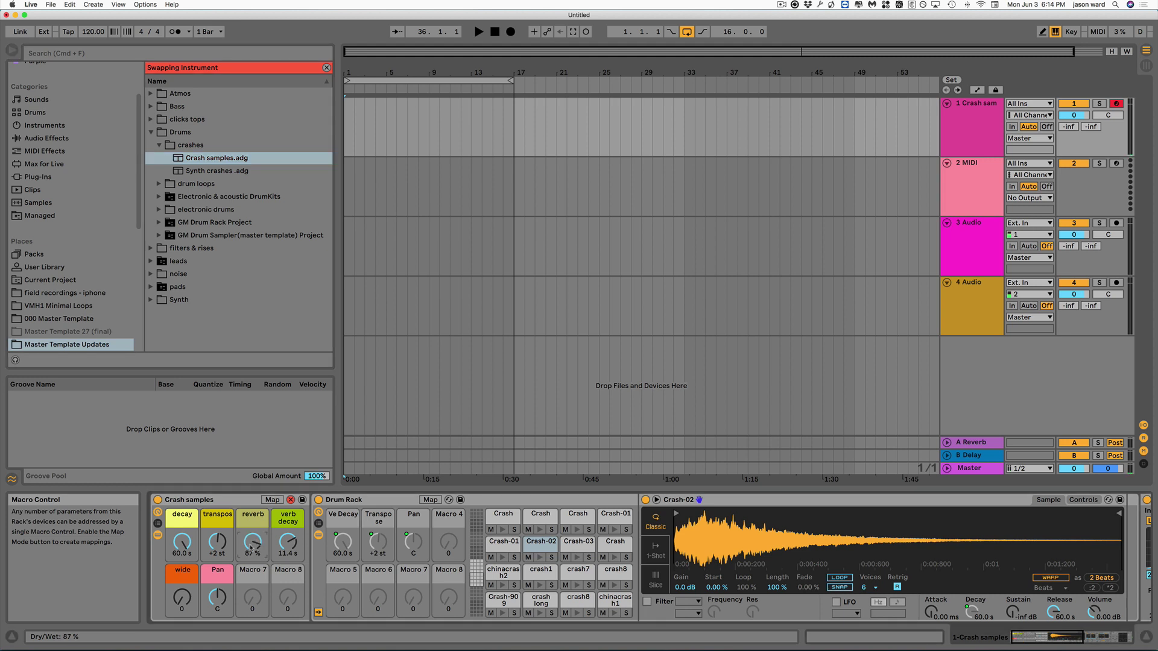
key("h")
Lower the Crash samples rack's reverb macro to 31 %, then try a shorter verb decay on a crash and undo it
left_click_drag(251, 547, 251, 602)
left_click_drag(291, 539, 291, 597)
key("h")
key("super+z")
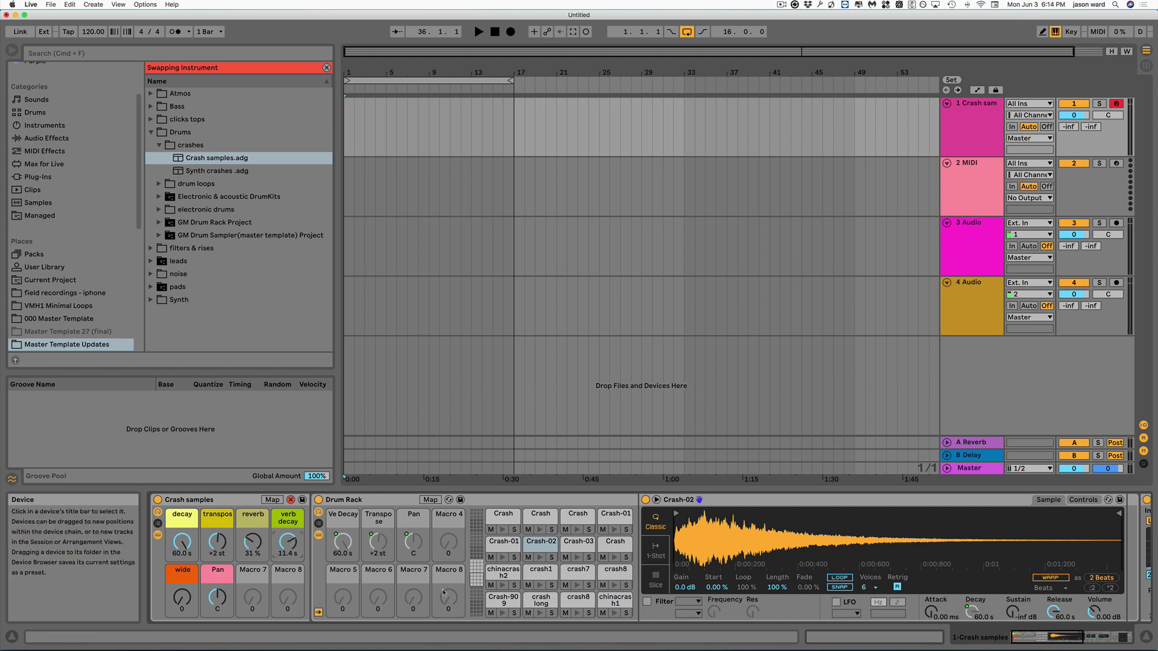
Replace the Crash samples rack on the first track with Synth crashes .adg from the crashes folder
left_click_drag(476, 579, 476, 567)
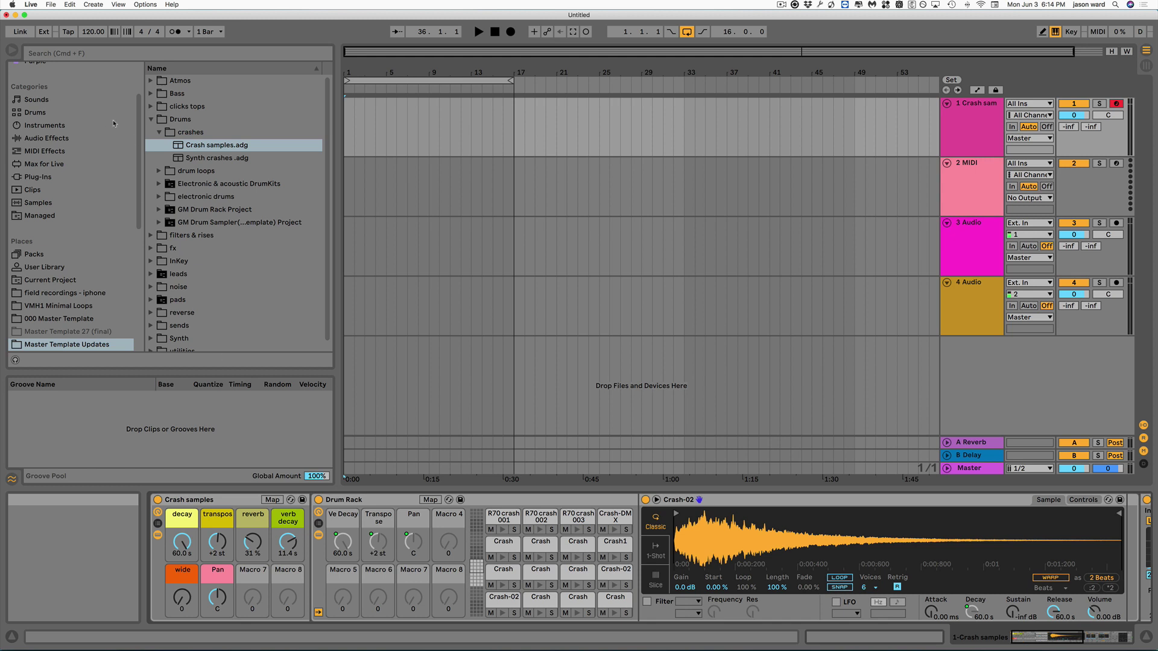
left_click(180, 159)
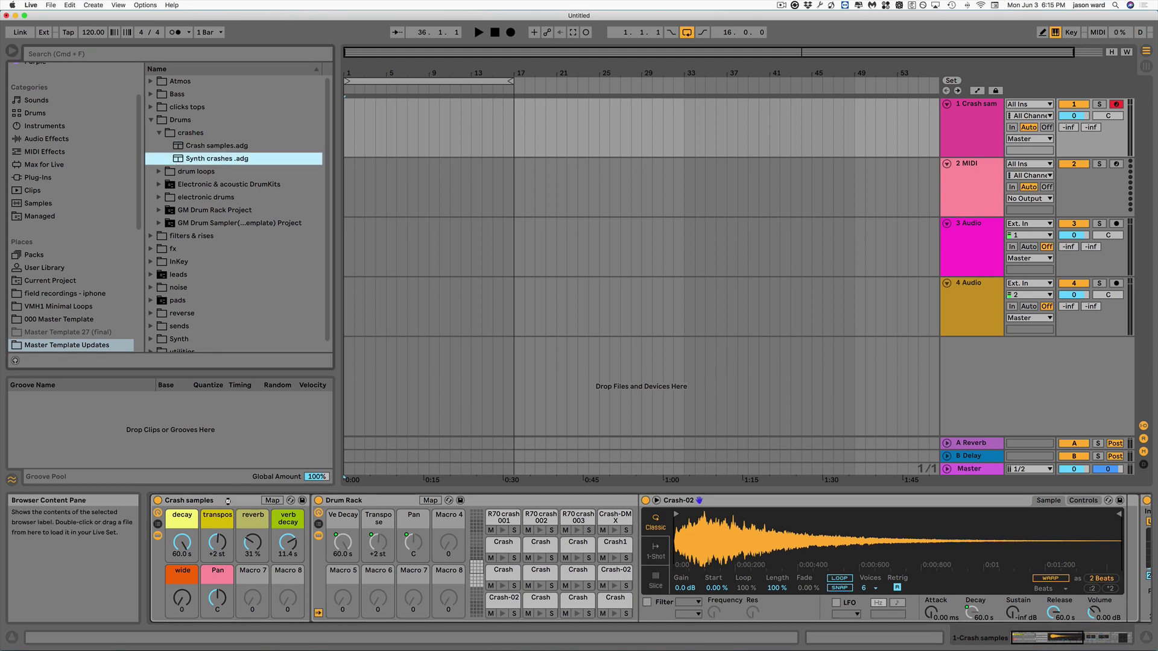
left_click_drag(228, 502, 229, 504)
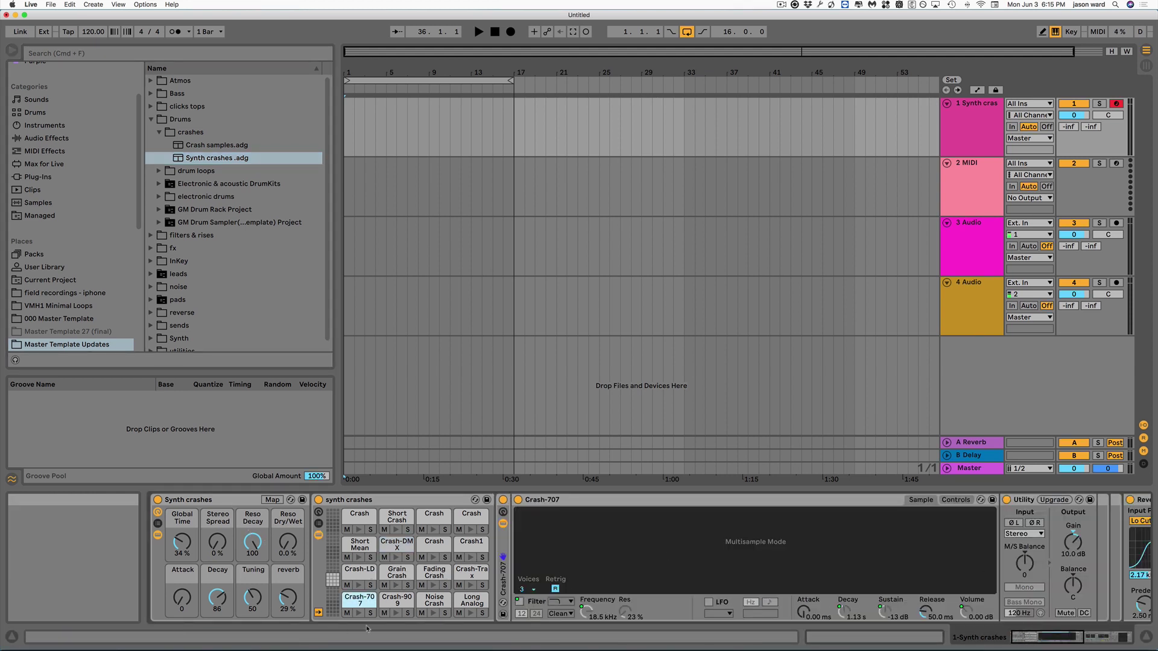
Audition the Crash-909 and Noise Crash pads of the Synth crashes rack, adjusting the system volume while listening
left_click(397, 613)
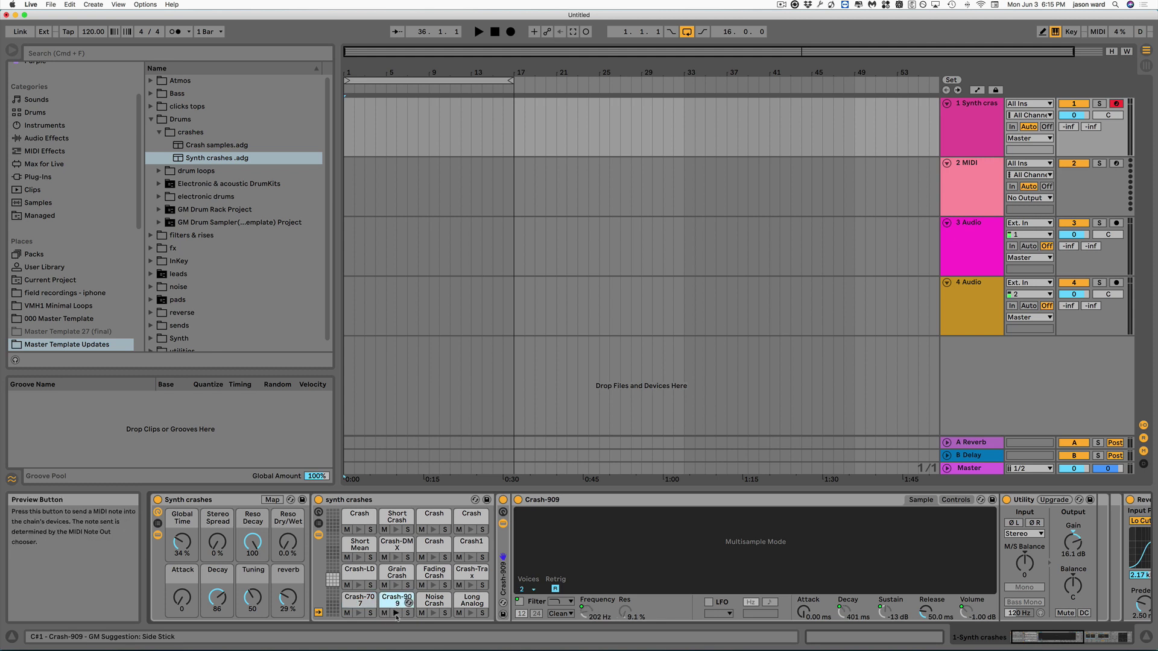
left_click(397, 614)
left_click(433, 614)
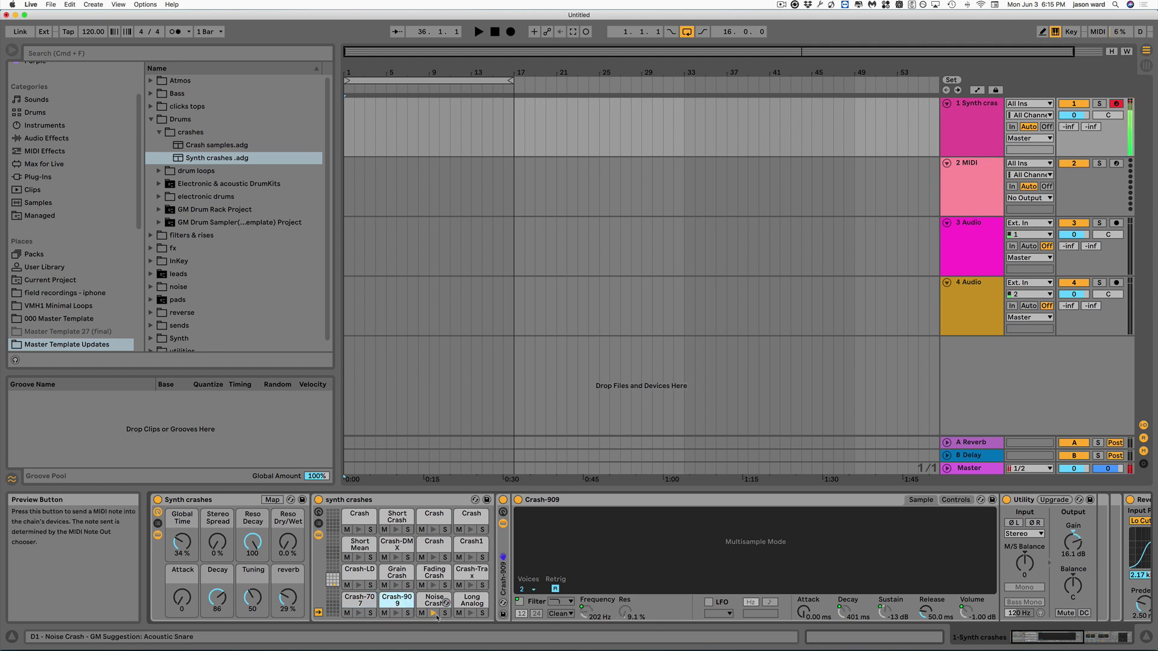
key("XF86AudioLowerVolume")
key("XF86AudioLowerVolume")
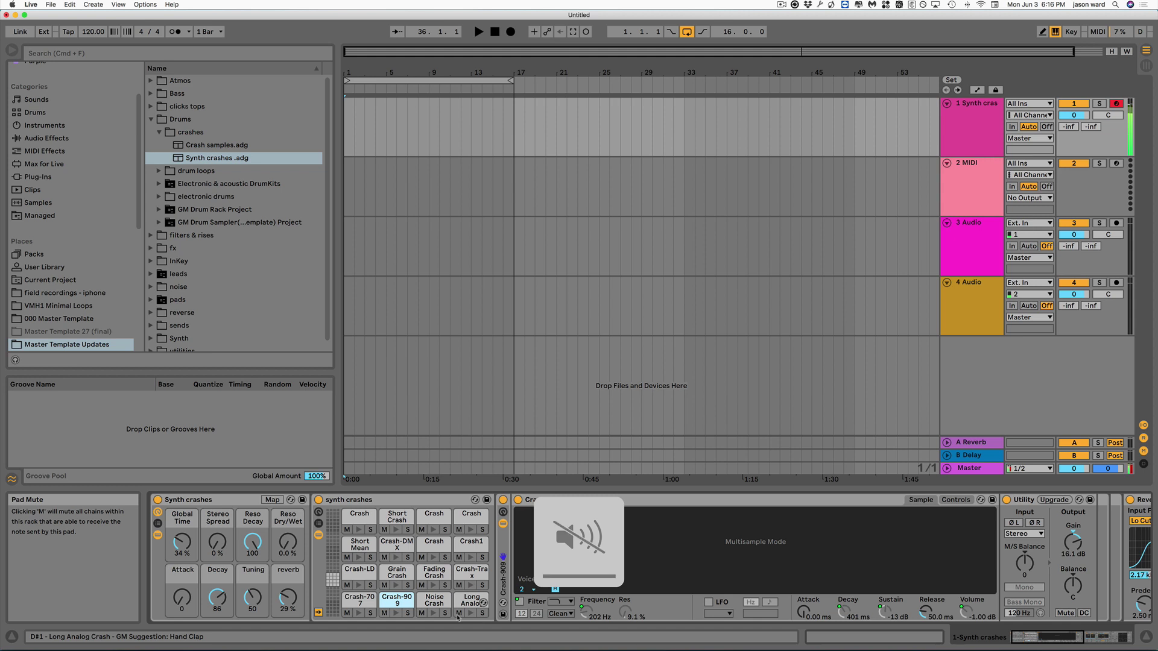
key("XF86AudioRaiseVolume")
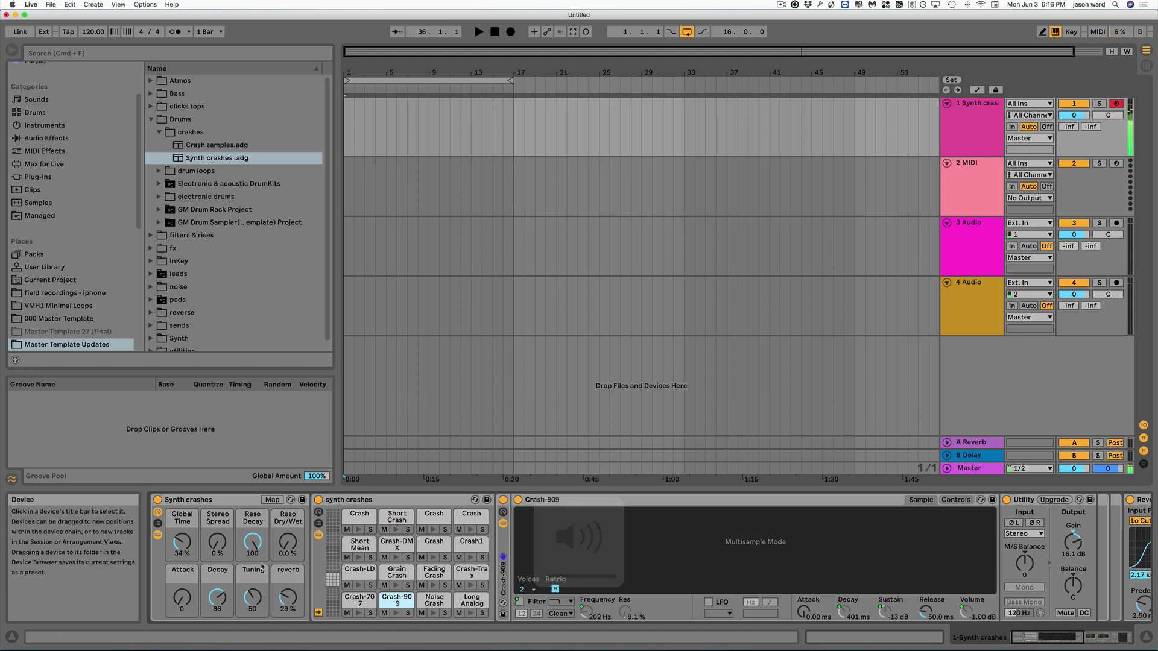
Set the Synth crashes rack's Decay macro to 34 and Reso Decay to 42.3, auditioning the Noise Crash pad between changes
left_click_drag(253, 541, 252, 562)
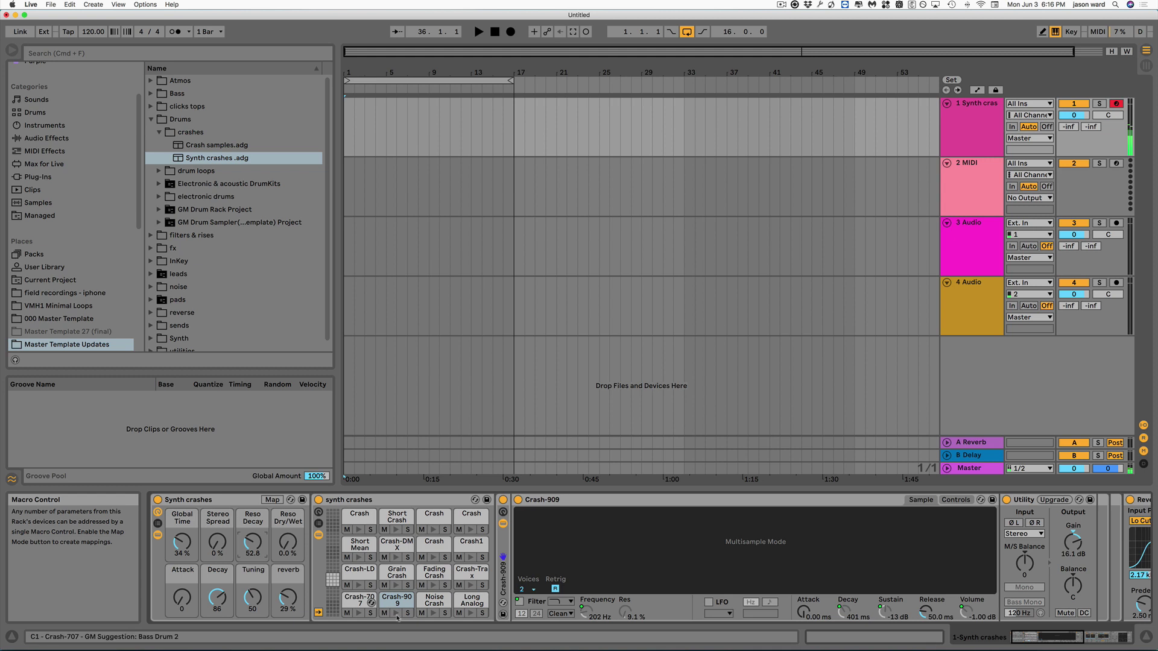
left_click(433, 614)
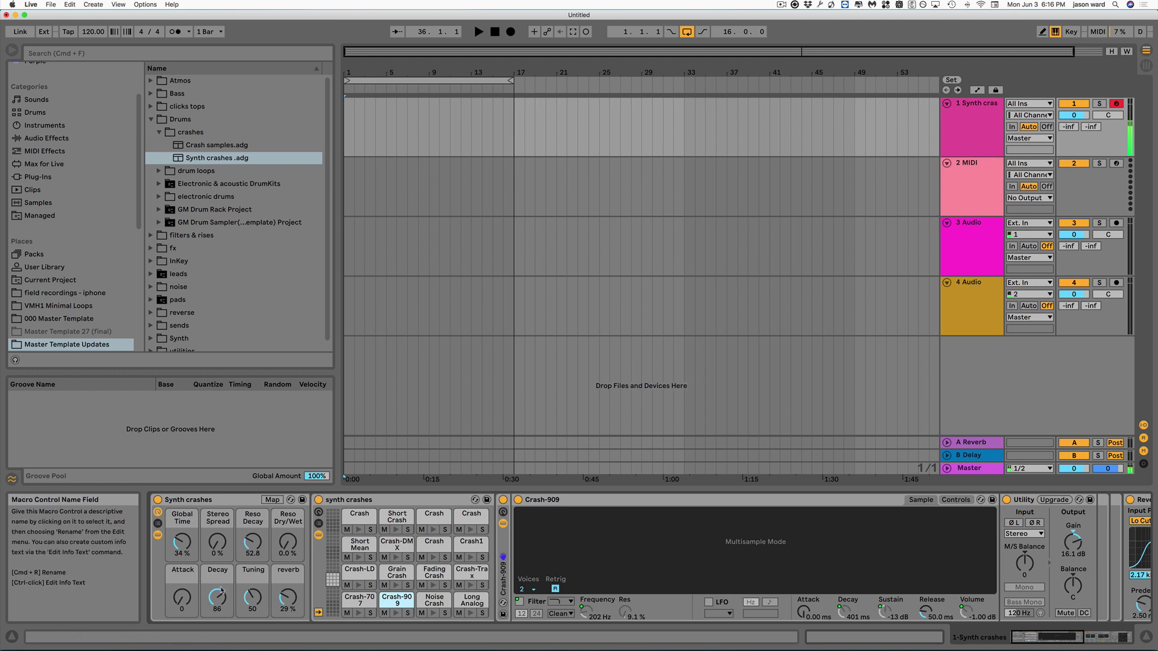
left_click_drag(227, 599, 228, 631)
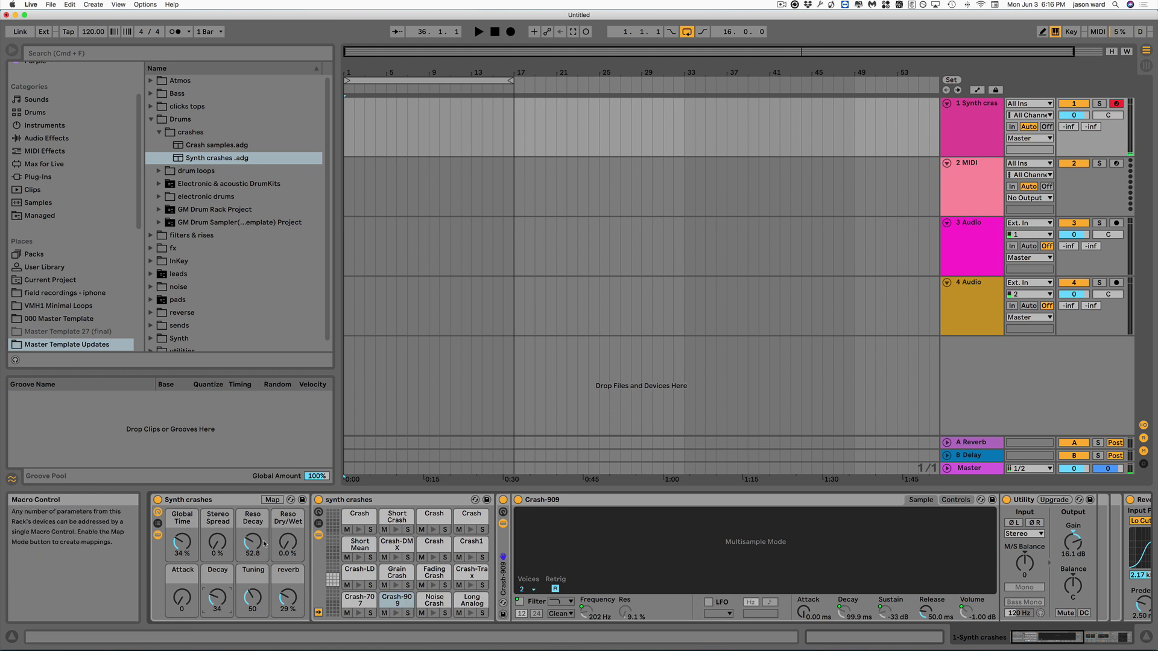
left_click_drag(252, 544, 253, 552)
Select the Crash-909 pad and audition the Crash-LD, Grain Crash and Fading Crash pads
left_click(385, 599)
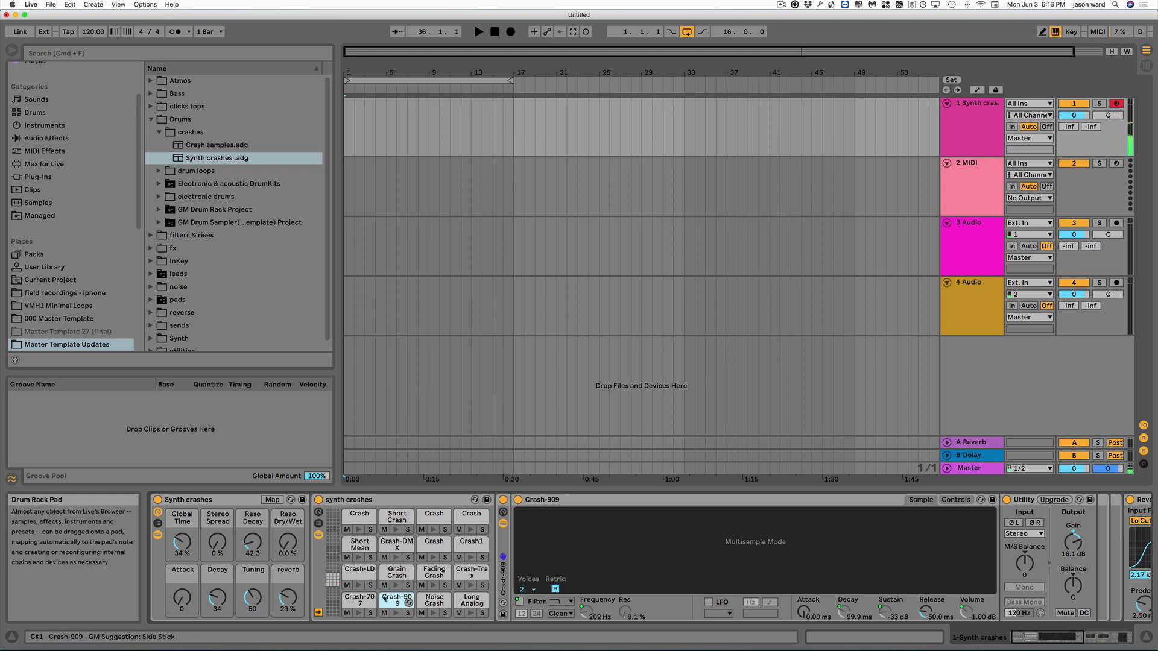
left_click(358, 585)
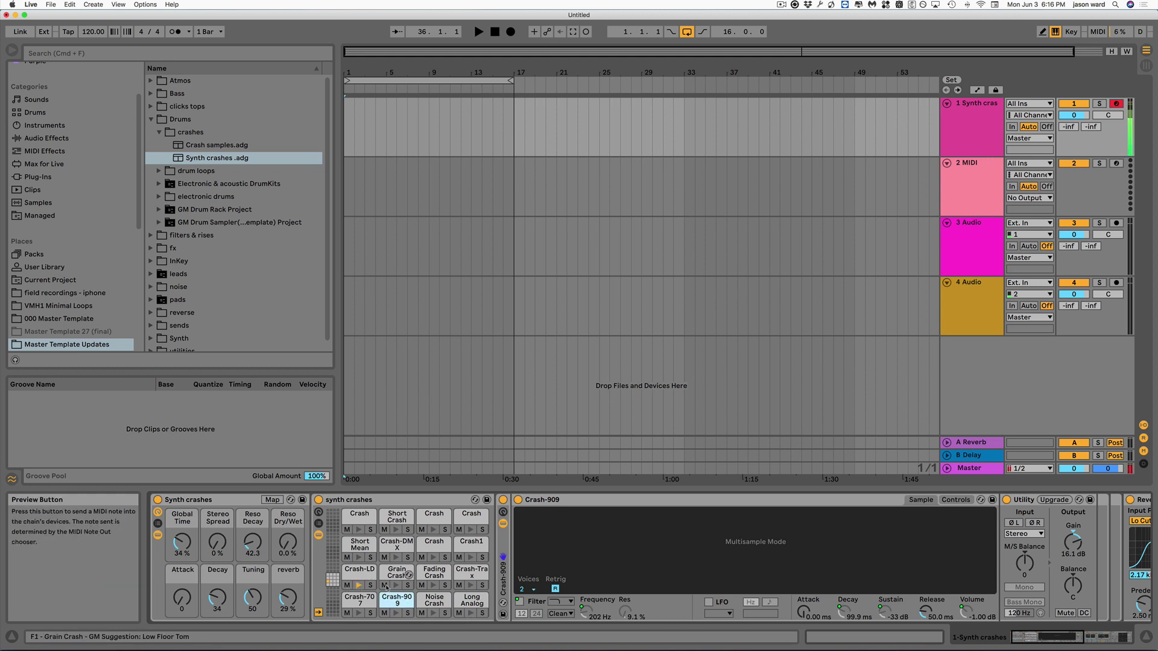
left_click(396, 586)
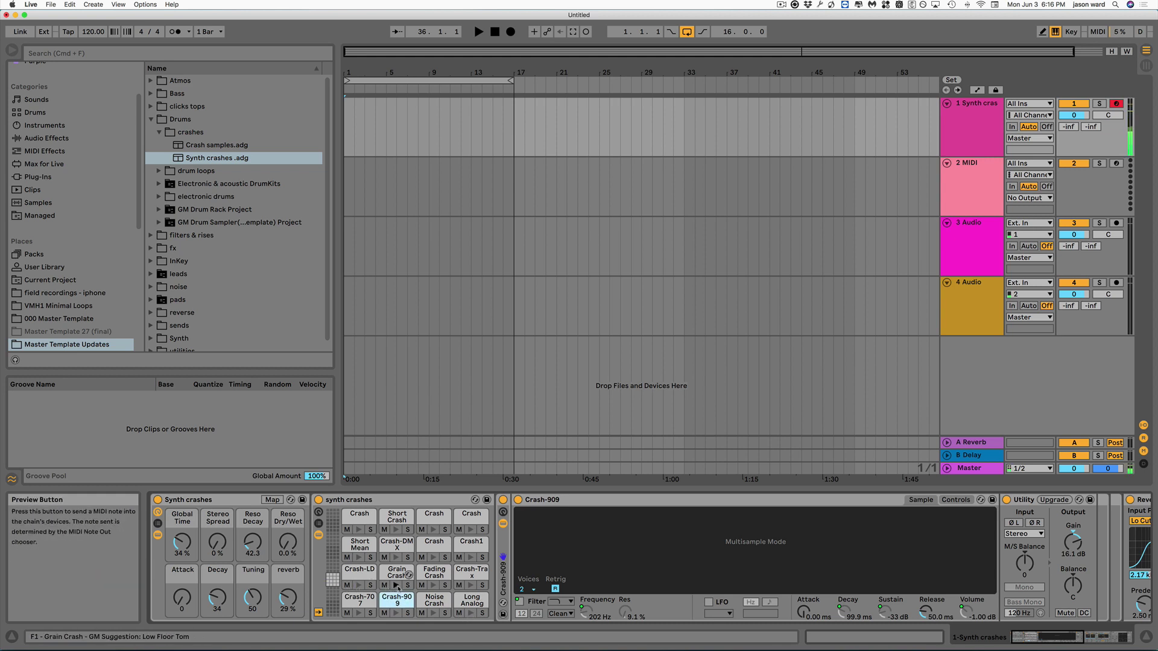
left_click(433, 586)
Try the Synth crashes rack's Global Time macro at 12 % and at 79 %, auditioning the Fading Crash pad
left_click_drag(182, 542, 182, 567)
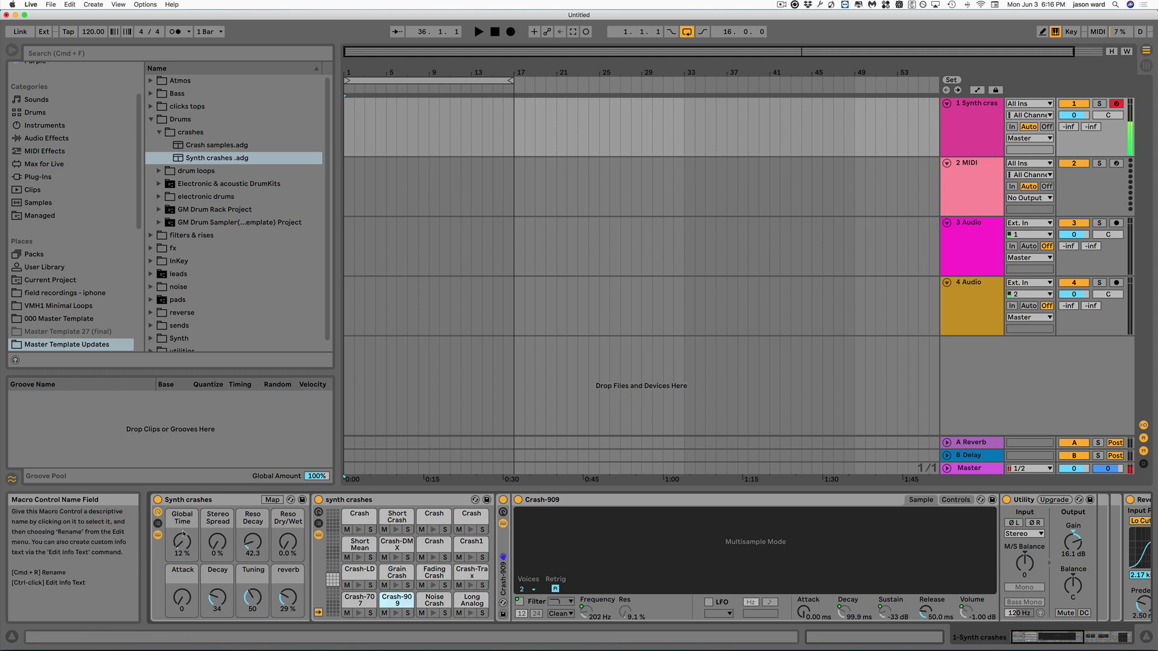
left_click_drag(180, 545, 181, 474)
left_click(433, 585)
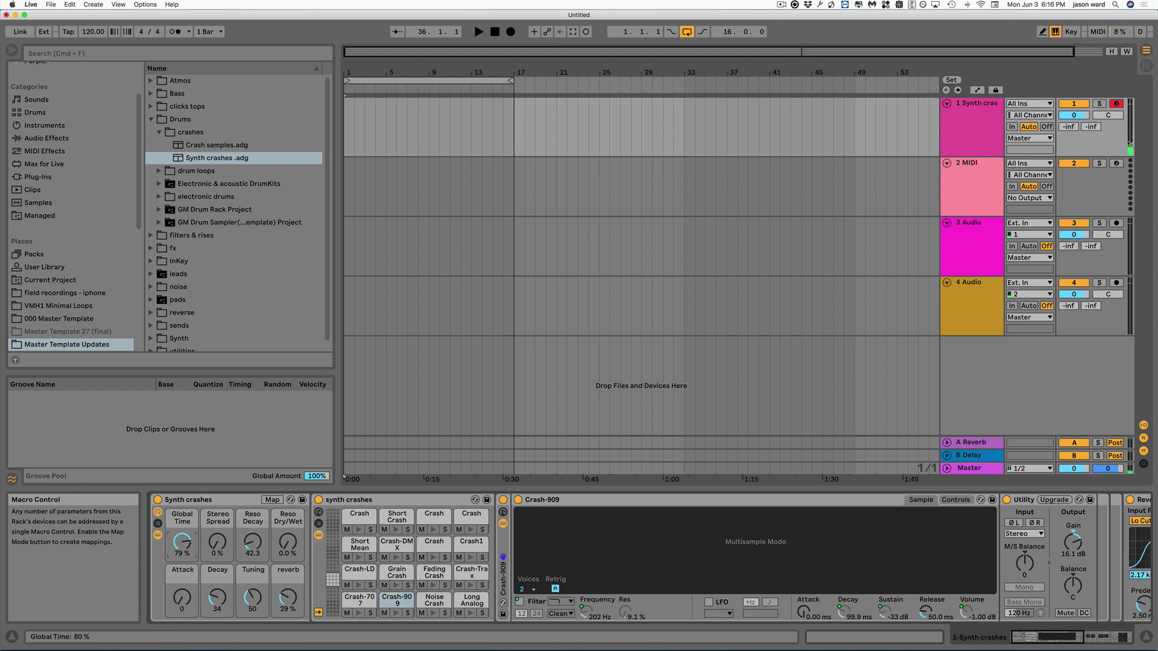
Set the Synth crashes rack's macros to Global Time 34 %, Stereo Spread 5 % and reverb 14 %
left_click_drag(184, 543, 184, 597)
left_click_drag(217, 543, 217, 539)
left_click_drag(287, 597, 288, 610)
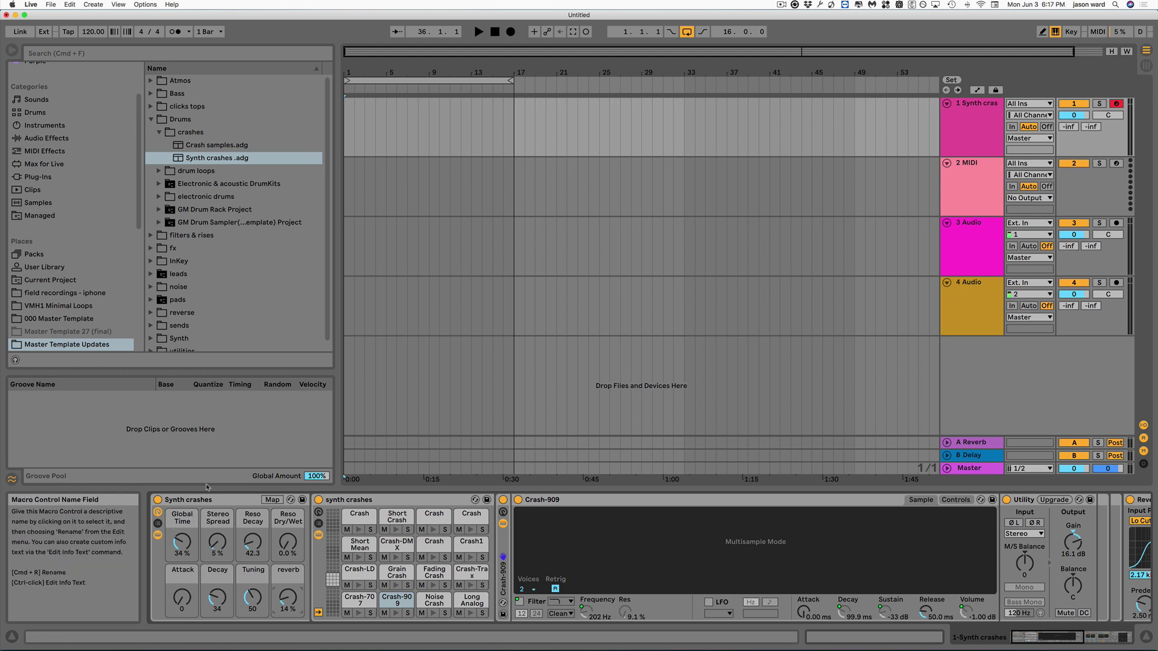
Delete the Synth crashes rack from the first track
left_click(234, 504)
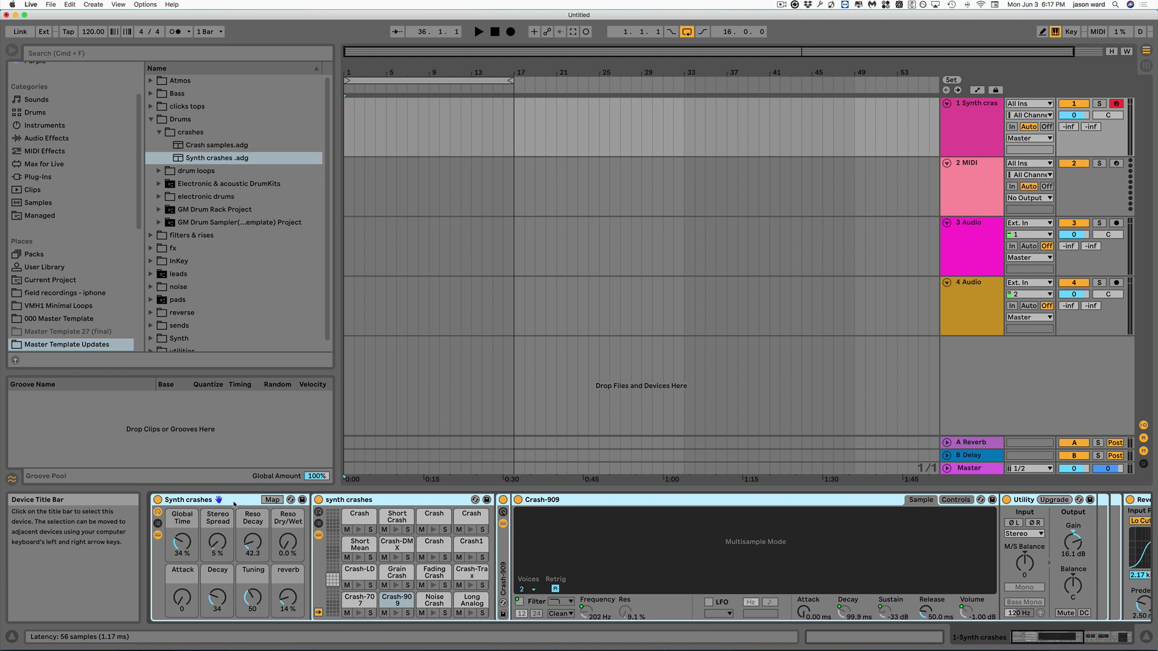
key("Delete")
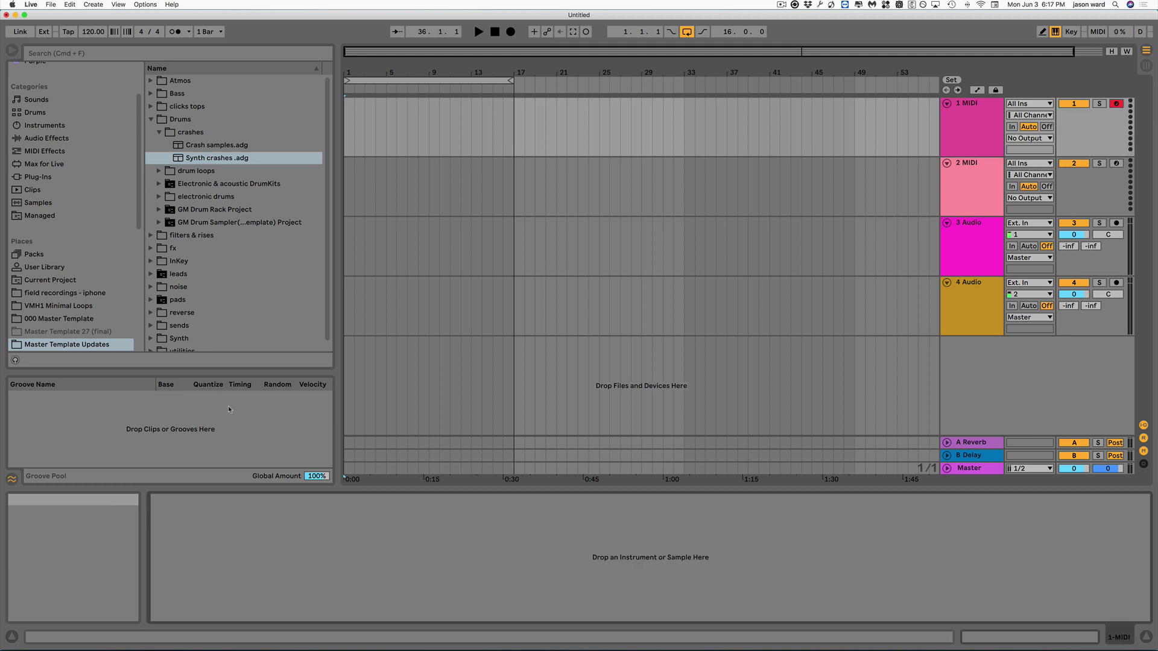
Collapse the crashes folder and expand drum loops down to the cowbell track's clips inside cowbell.als
left_click(158, 133)
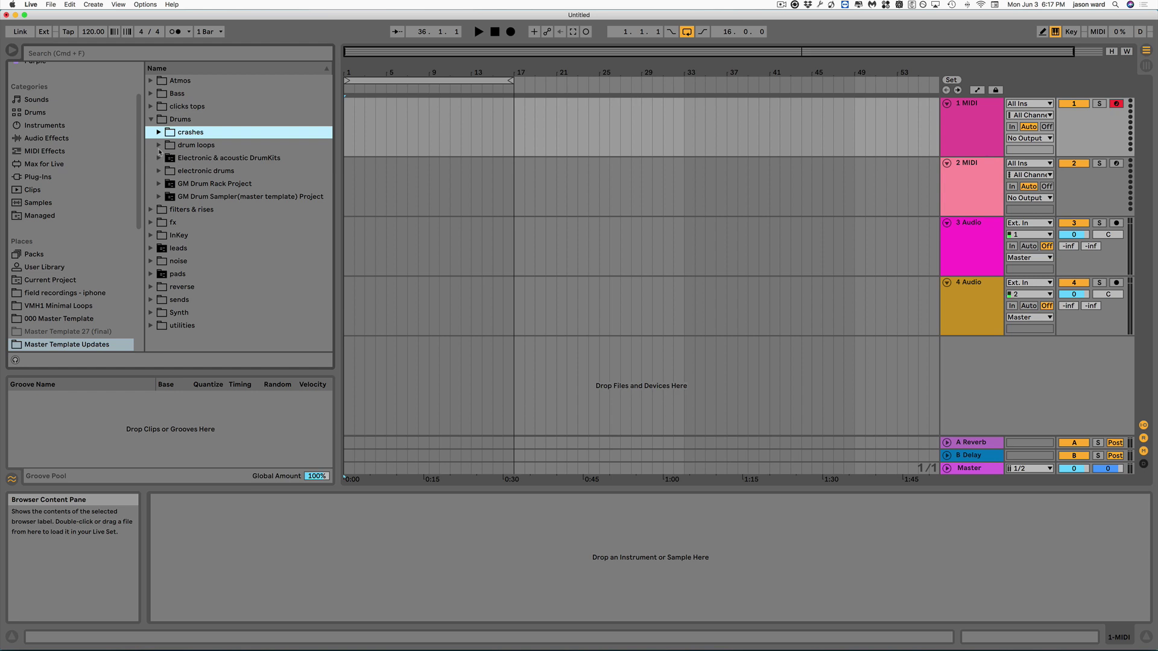
left_click(159, 145)
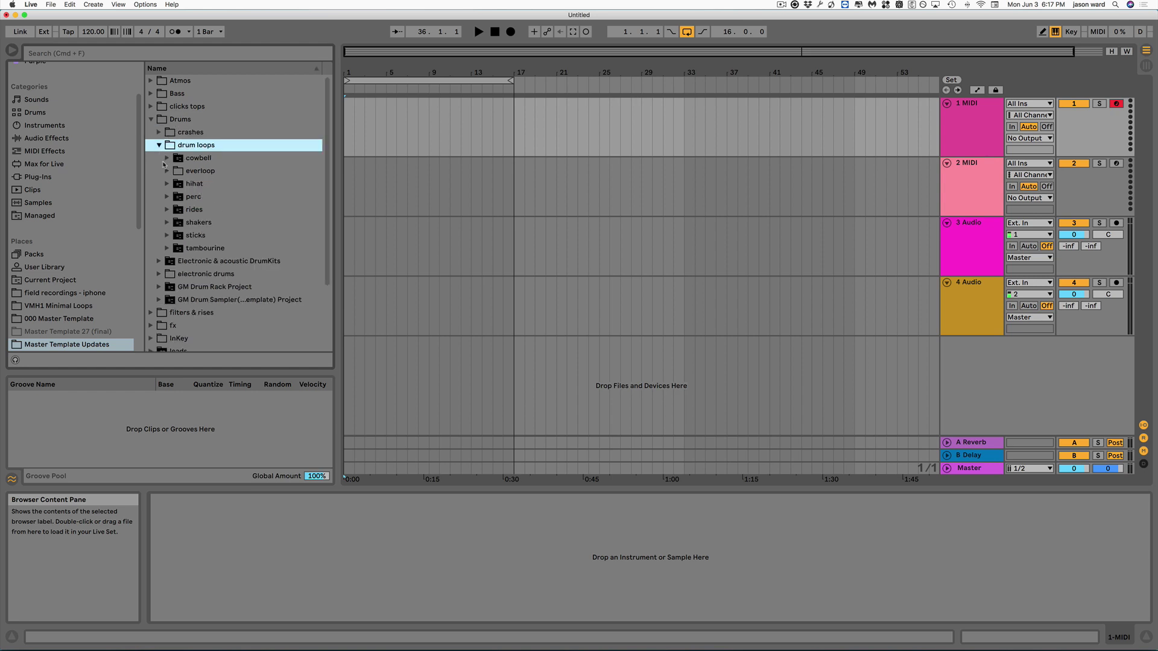
left_click(167, 158)
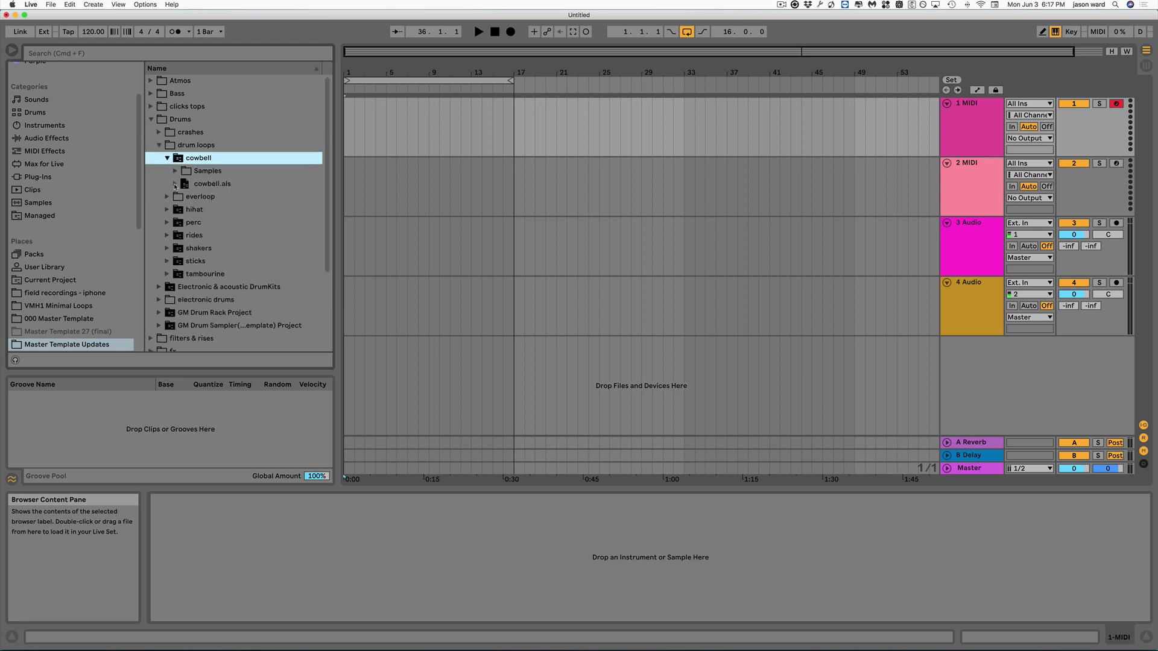
left_click(167, 158)
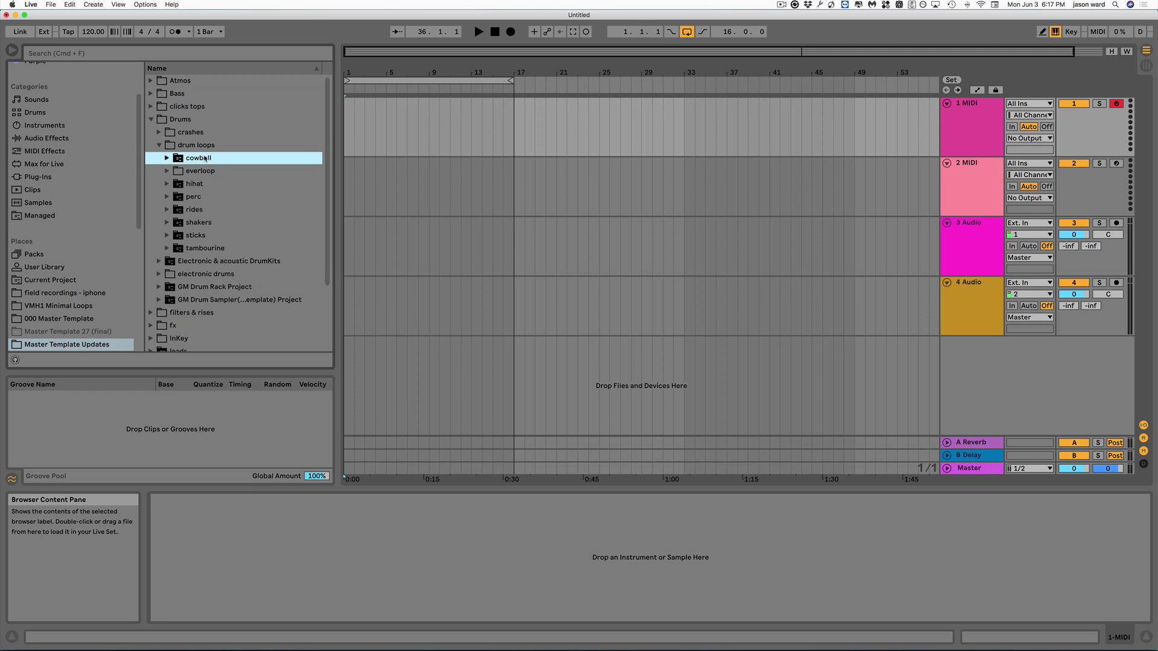
left_click(168, 158)
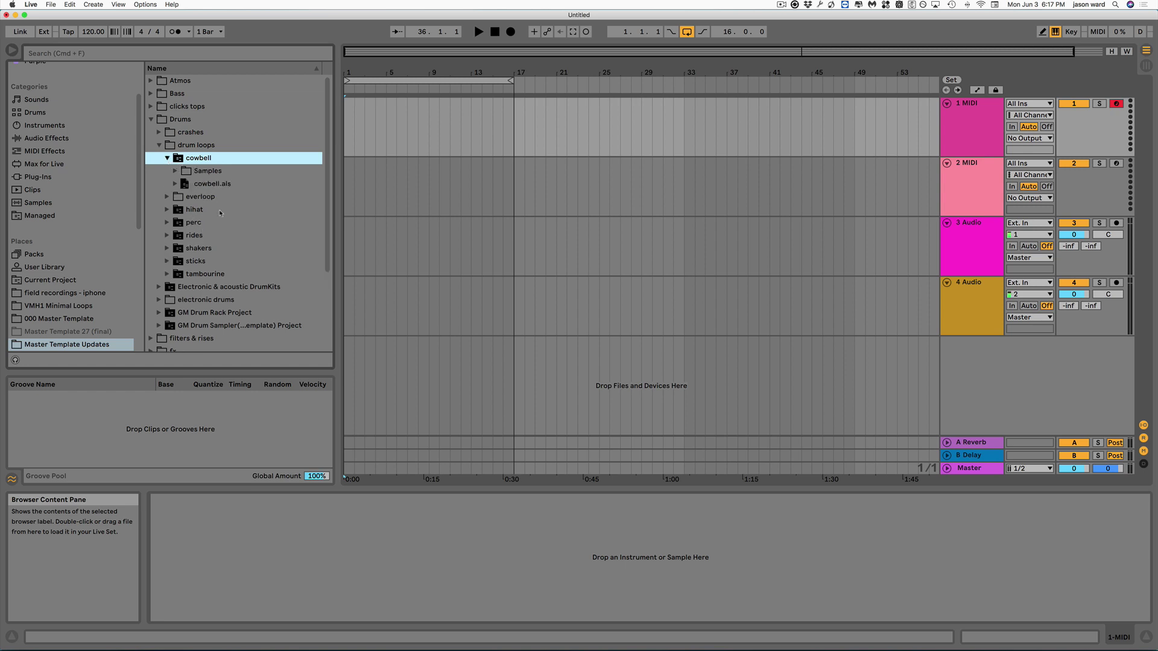
left_click(176, 184)
left_click(183, 197)
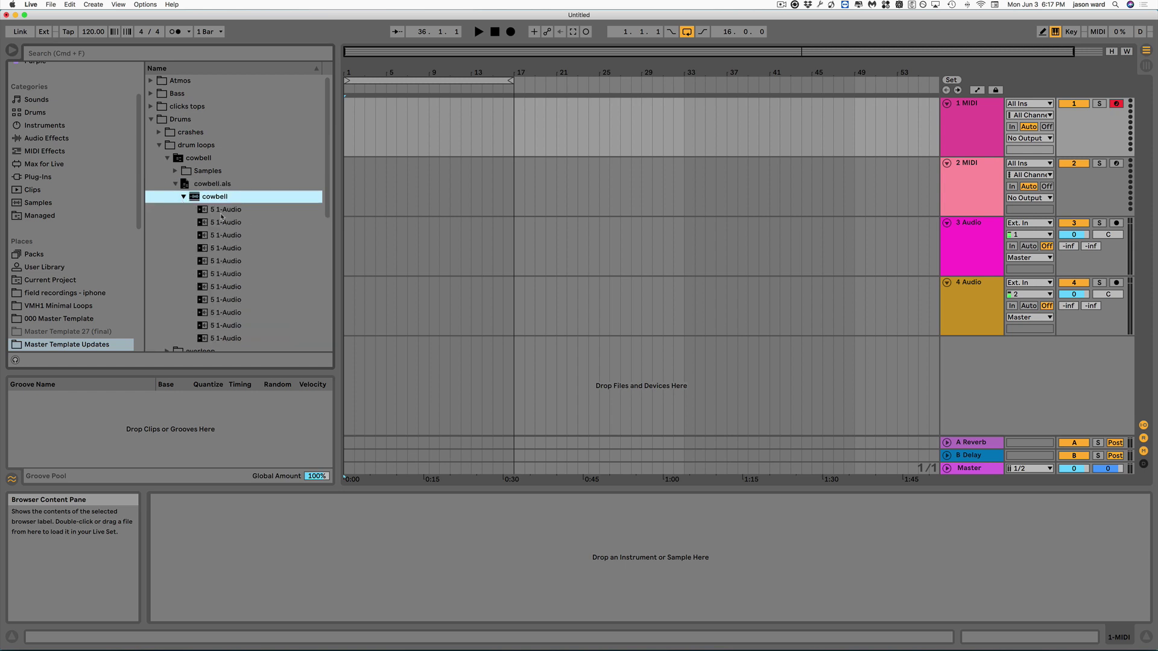
Enable the browser's sample preview, audition the second and third cowbell clips, and collapse cowbell.als
left_click(222, 214)
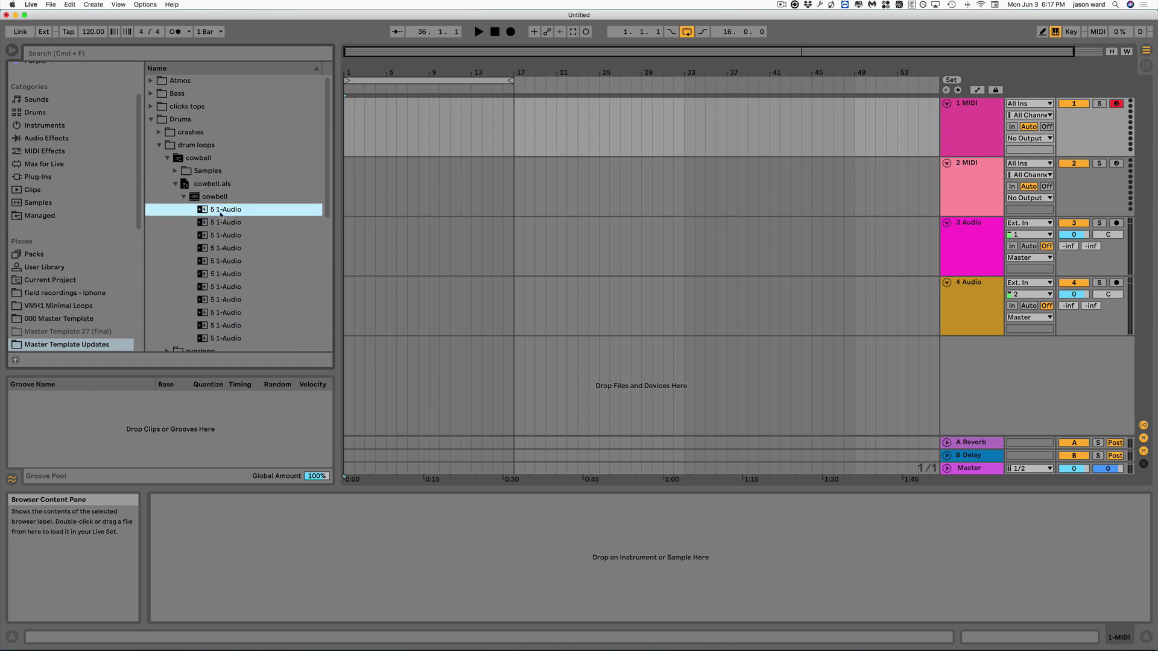
left_click(16, 361)
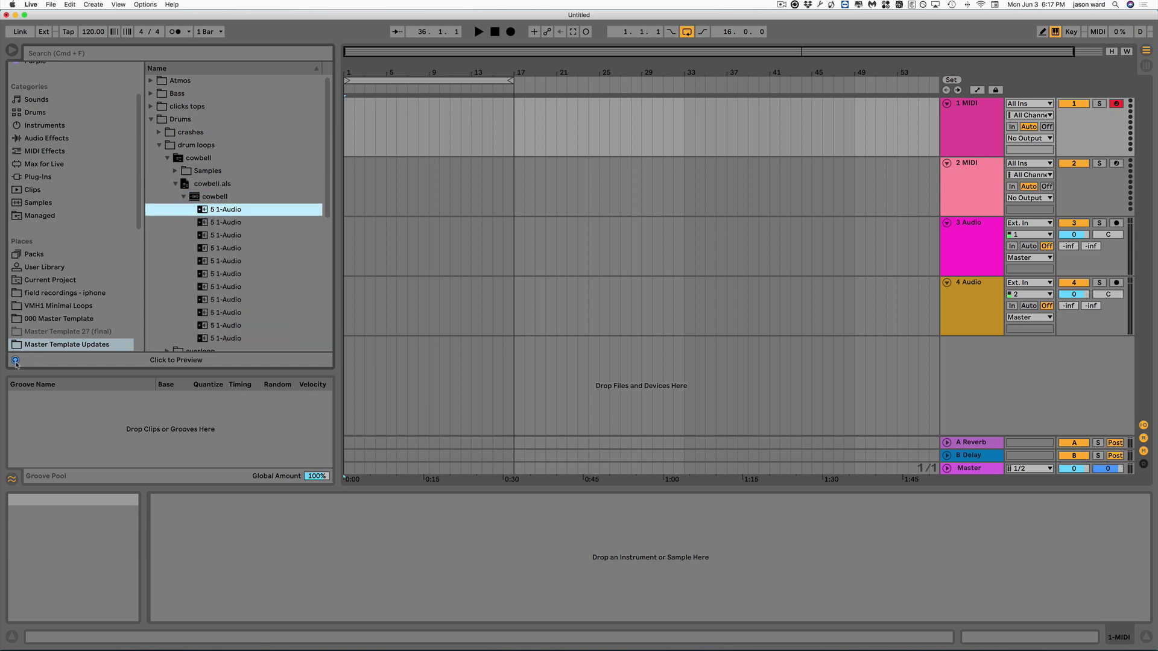
left_click(221, 227)
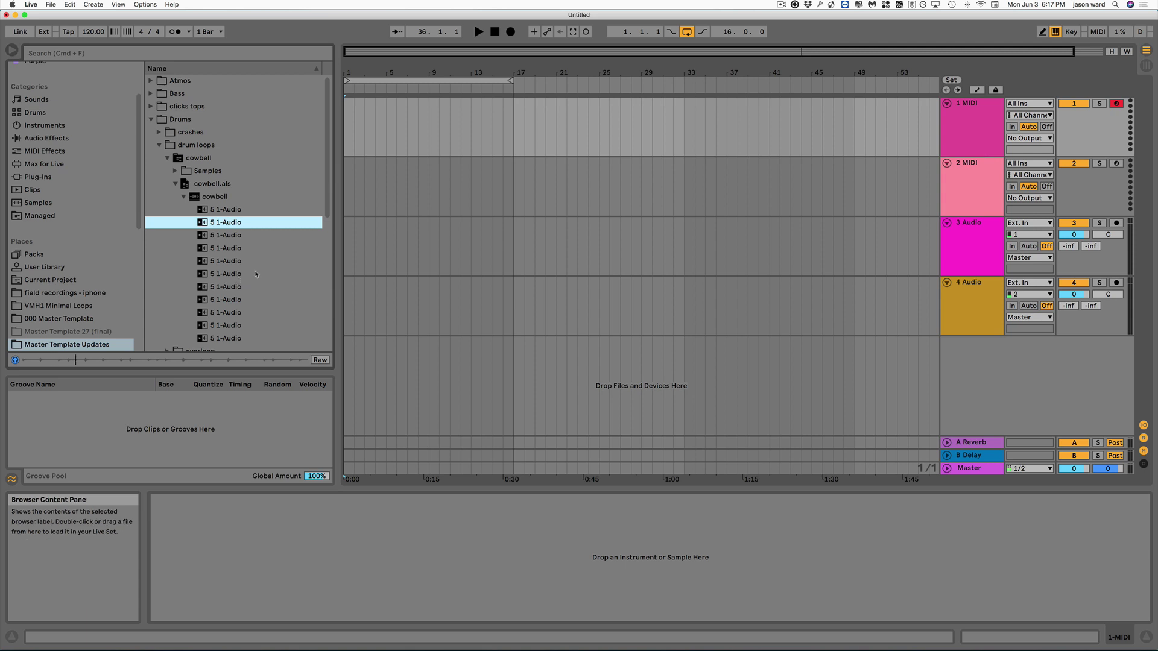
left_click(227, 237)
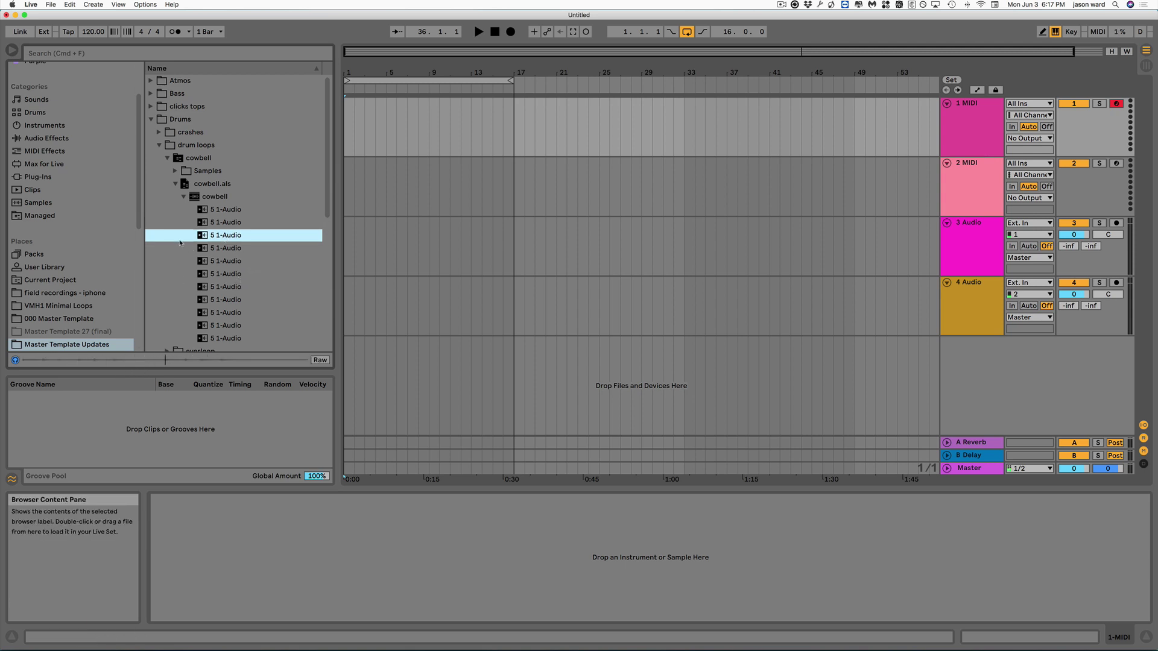
left_click(175, 185)
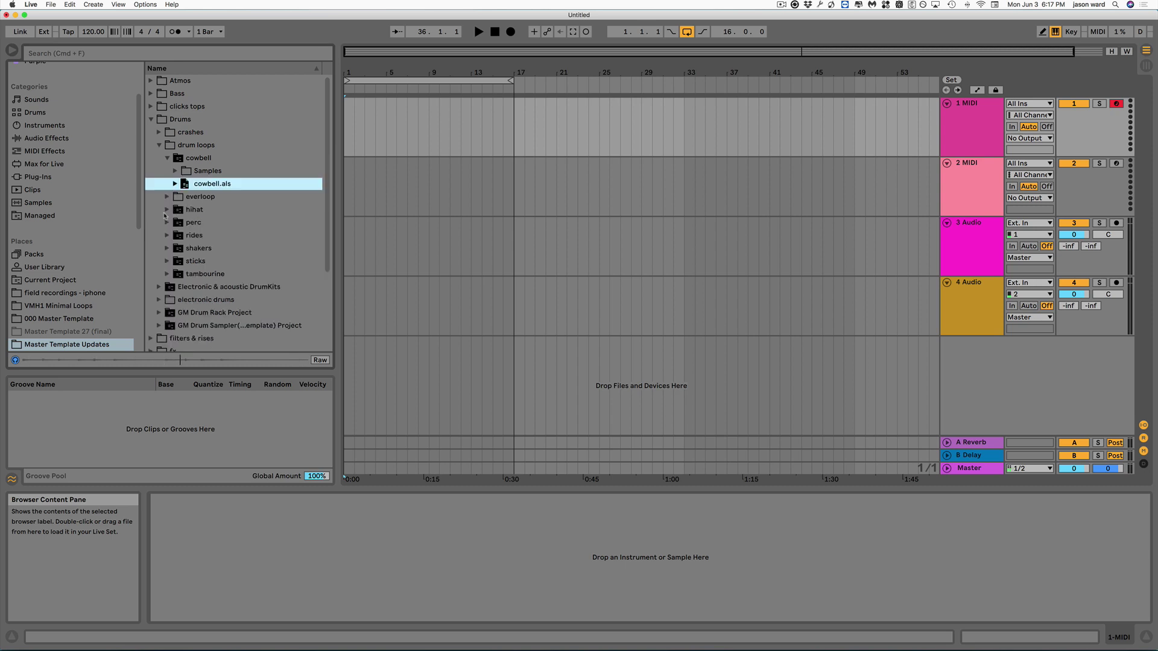
Expand the hihat folder down to the hihats track in hihat.als and preview the first 1 1-Audio clip
left_click(166, 211)
left_click(175, 210)
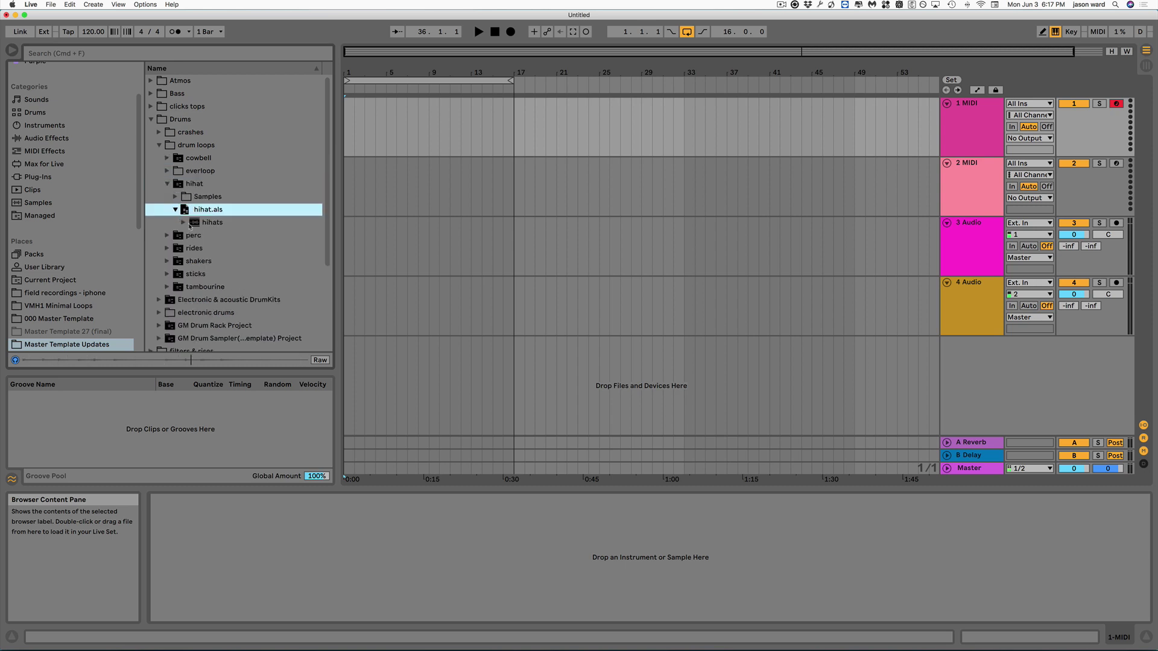
left_click(183, 223)
left_click(210, 249)
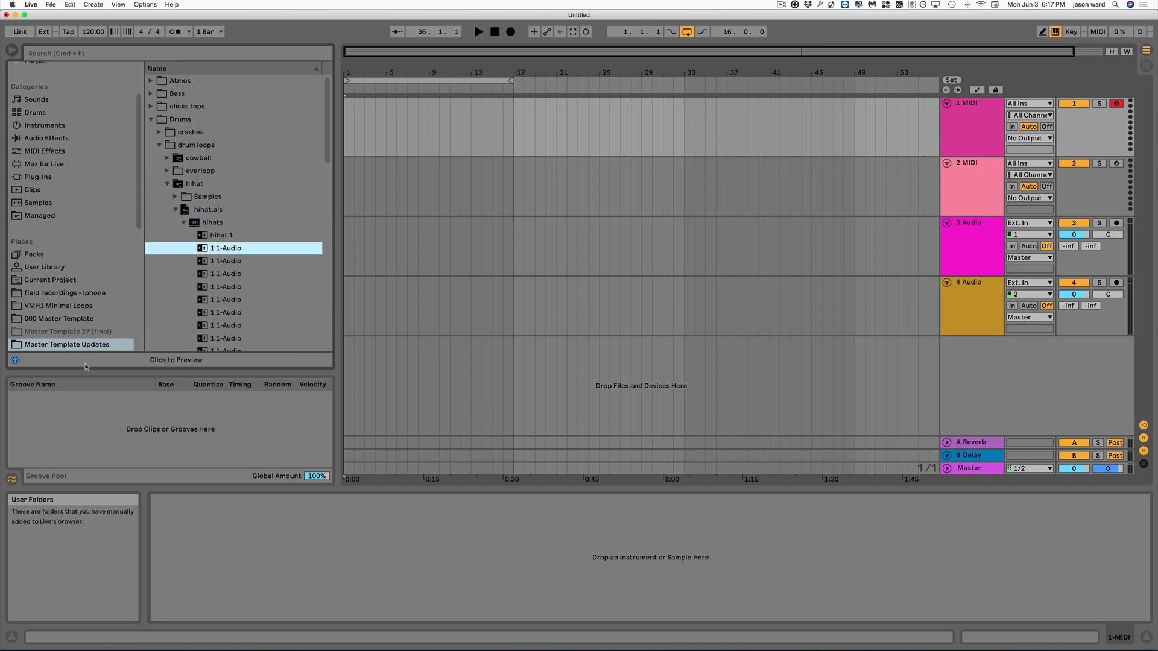
left_click(167, 363)
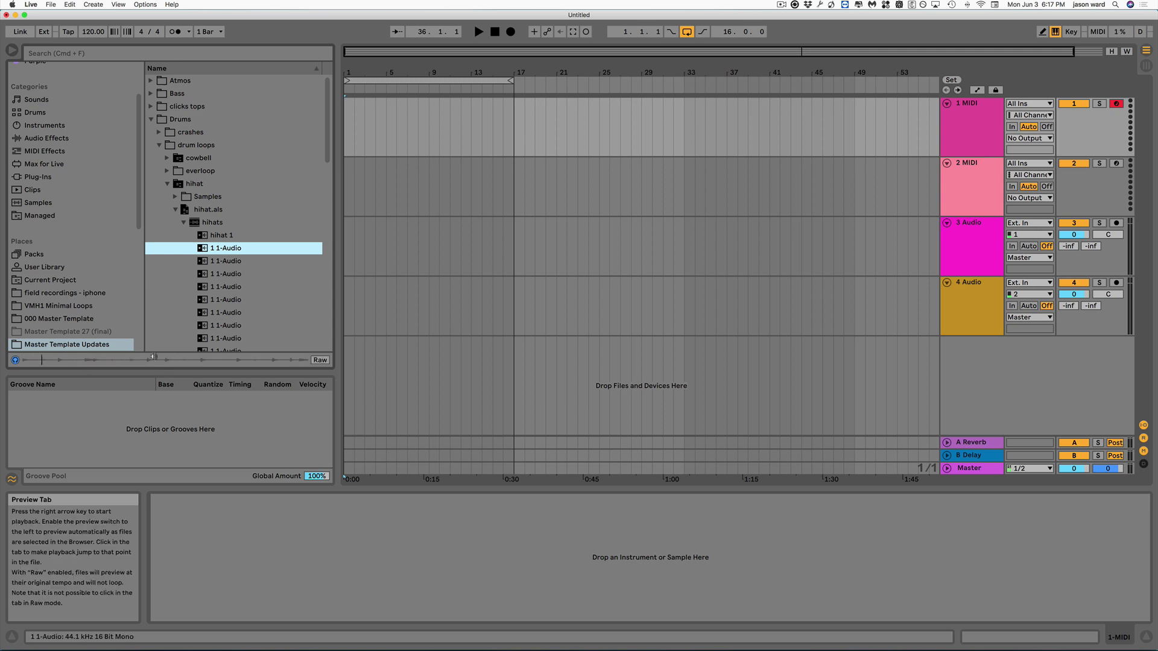
Audition the second through fifth 1 1-Audio clips of the hihats track, then collapse hihat.als
left_click(205, 263)
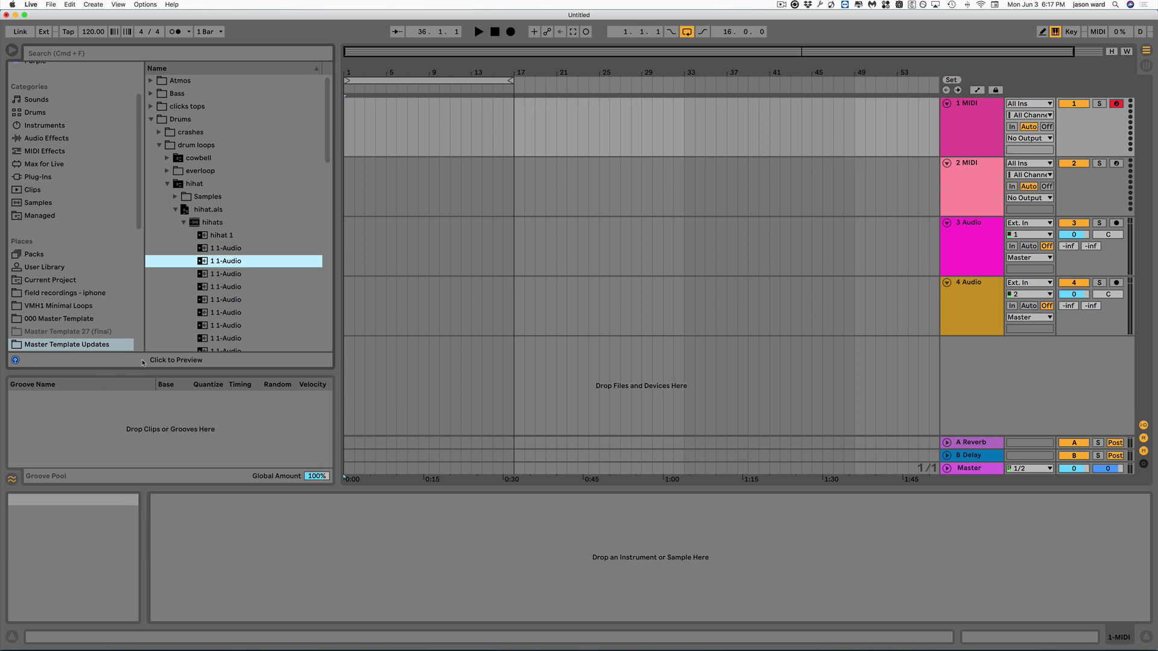
left_click(203, 275)
left_click(188, 358)
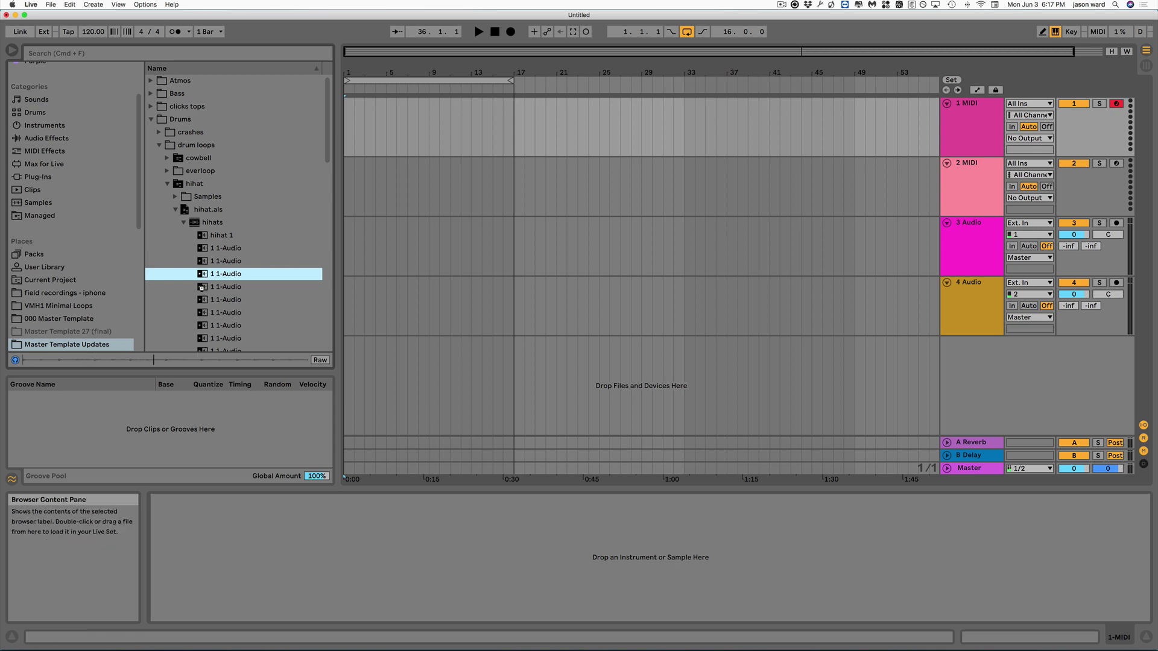
left_click(204, 288)
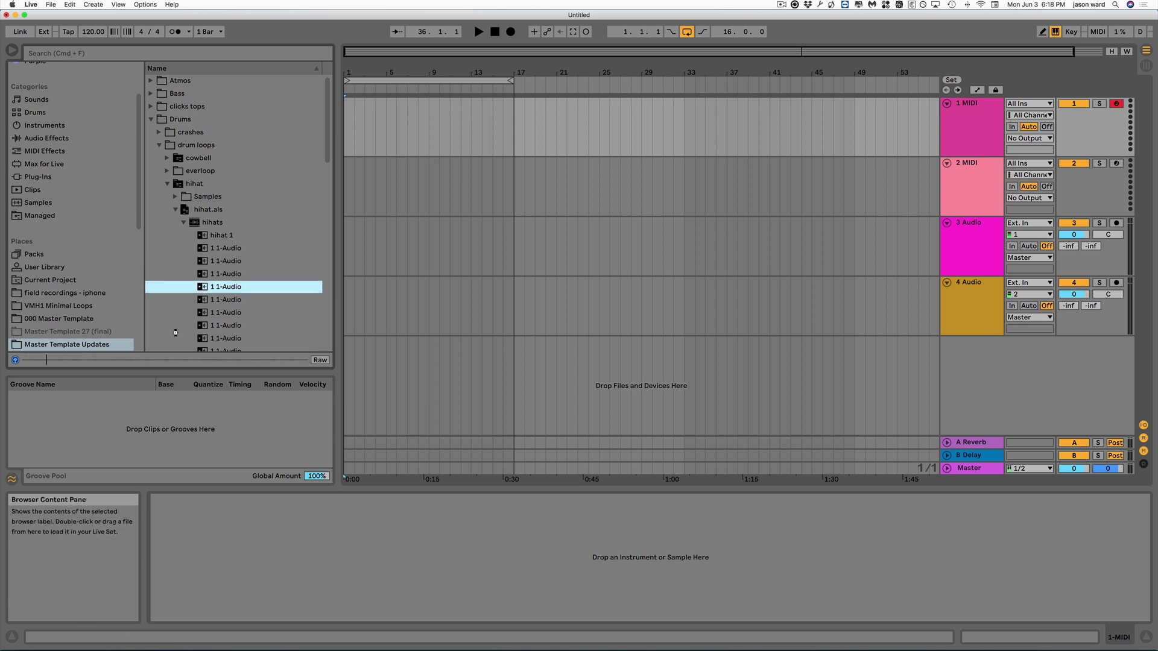
left_click(203, 300)
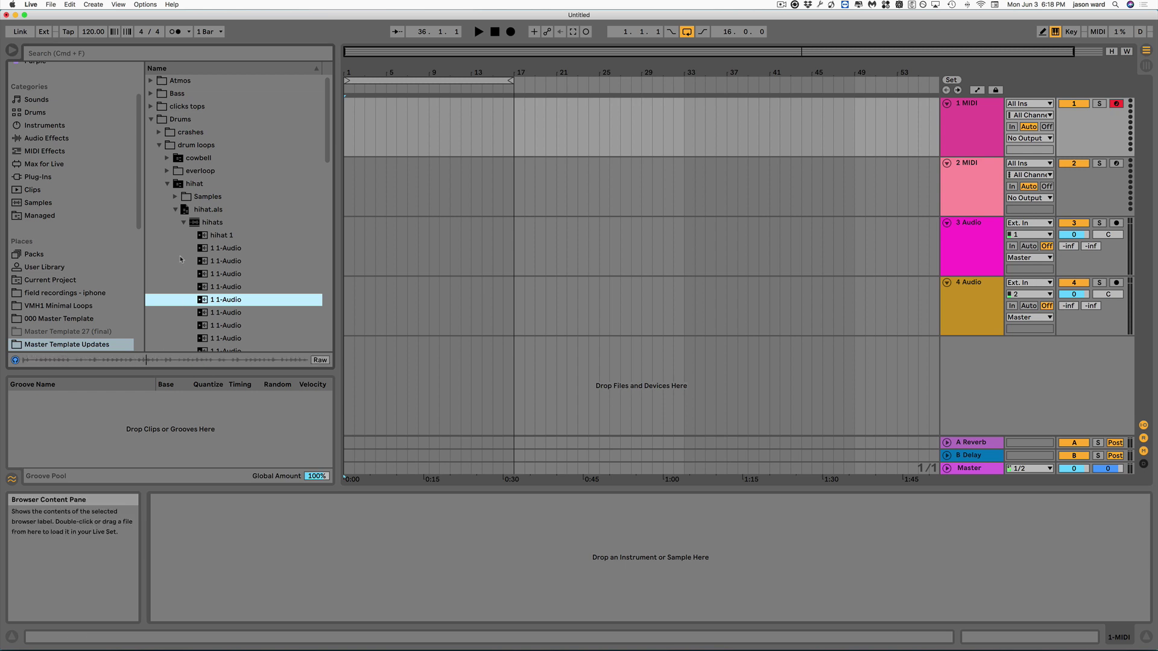
left_click(182, 223)
left_click(174, 210)
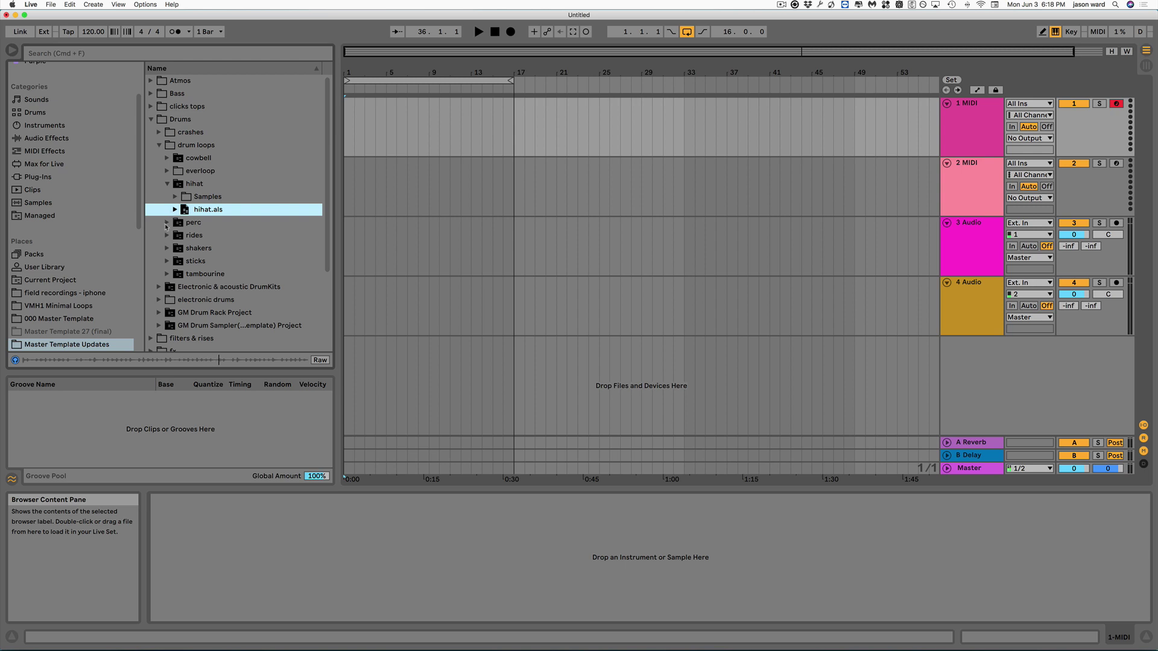
Expand the perc folder down to the perc track in perc.als and preview its first clip
left_click(167, 223)
left_click(175, 223)
left_click(183, 236)
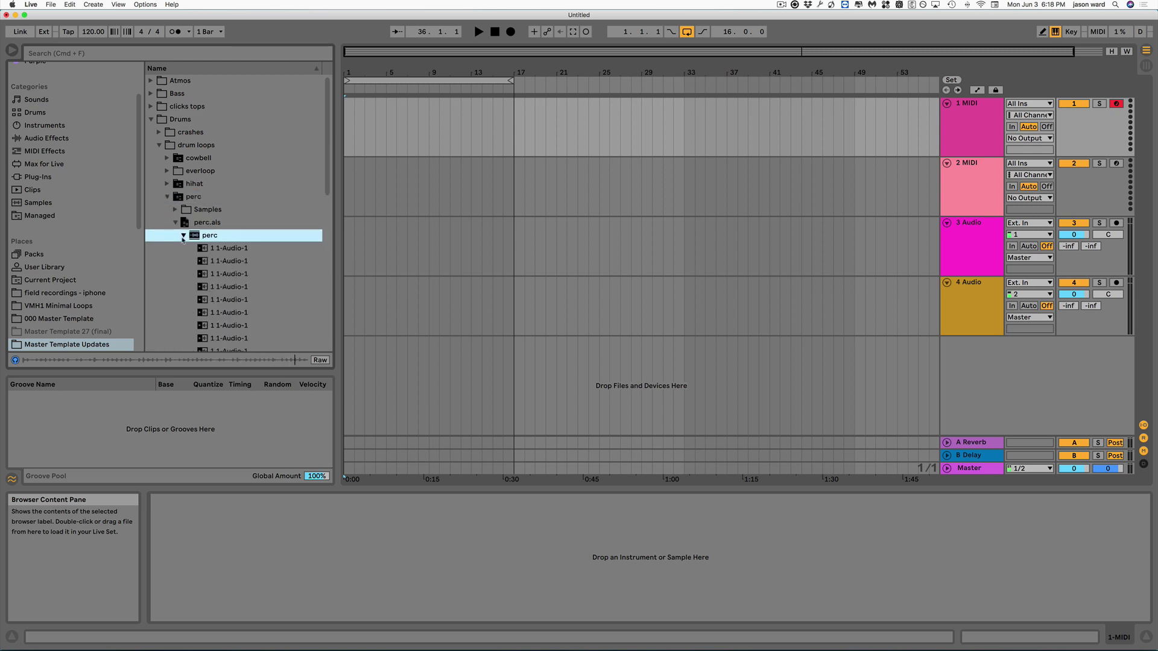
left_click(218, 249)
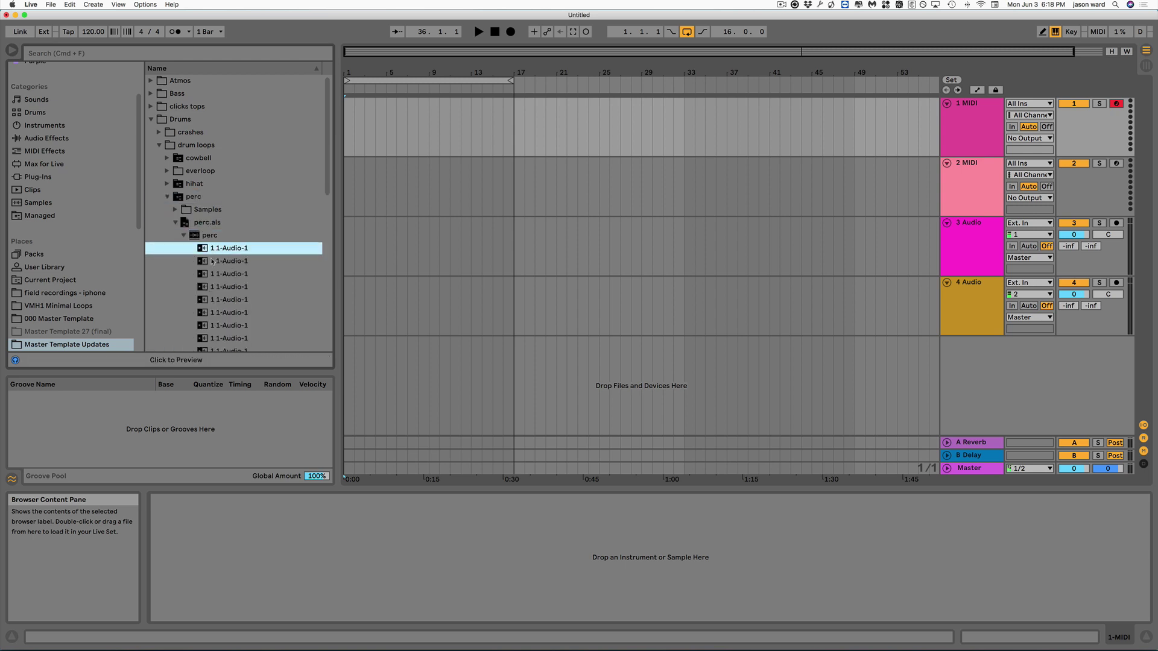
left_click(118, 364)
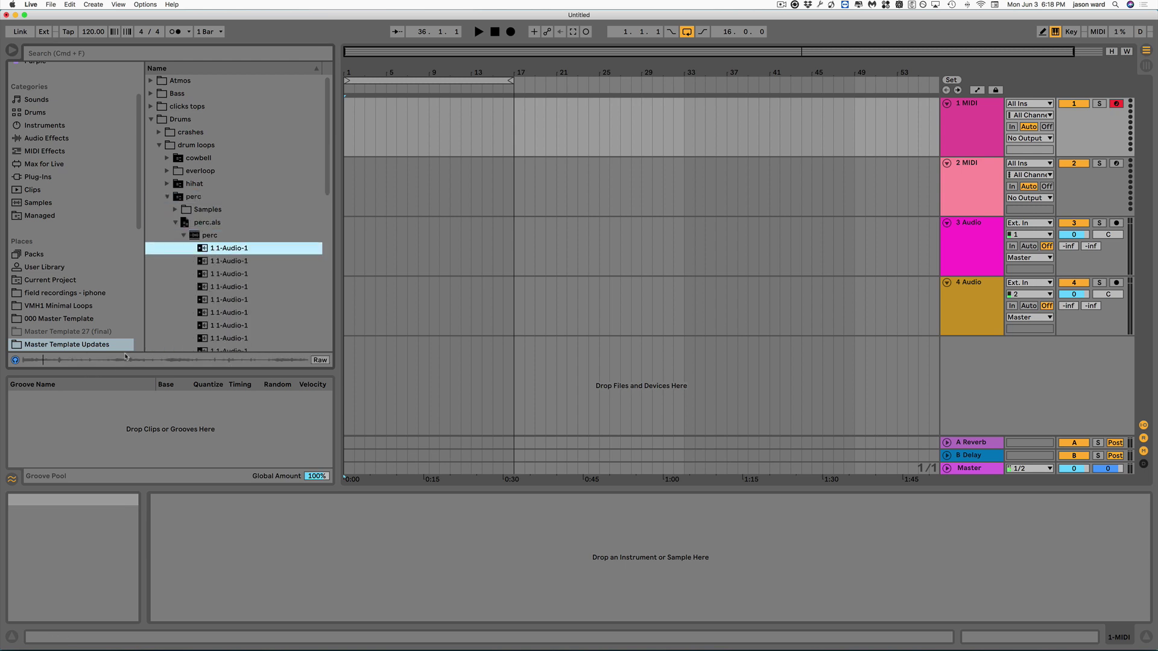
Audition the second, third and fourth clips of the perc track and collapse the perc folder
left_click(227, 261)
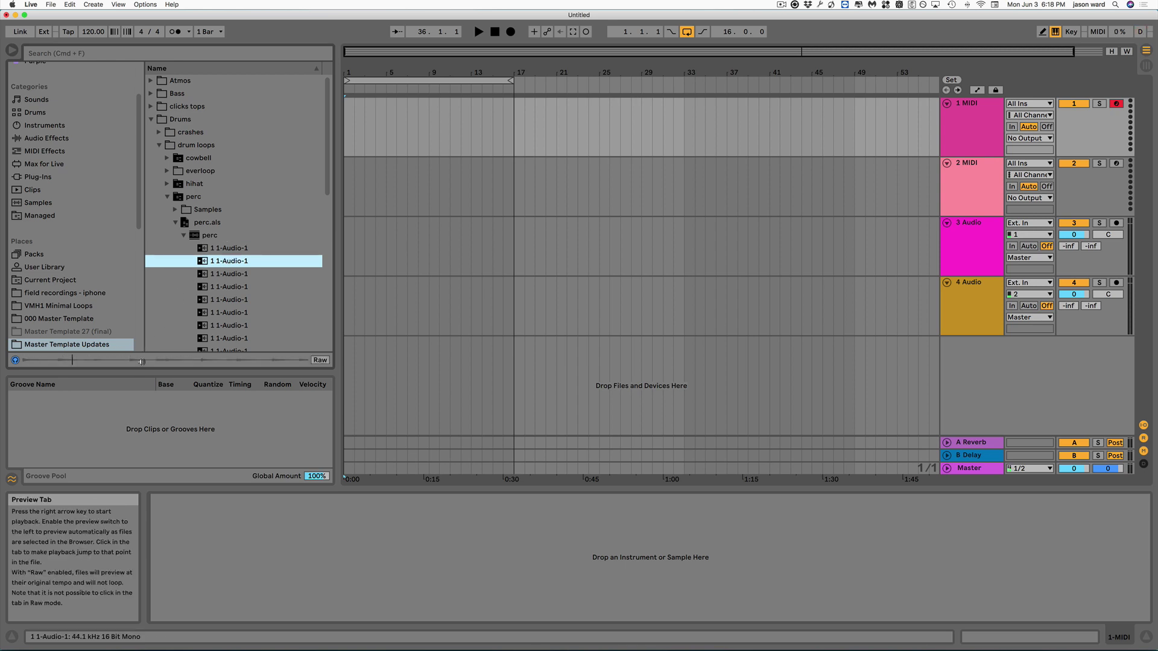
left_click(202, 276)
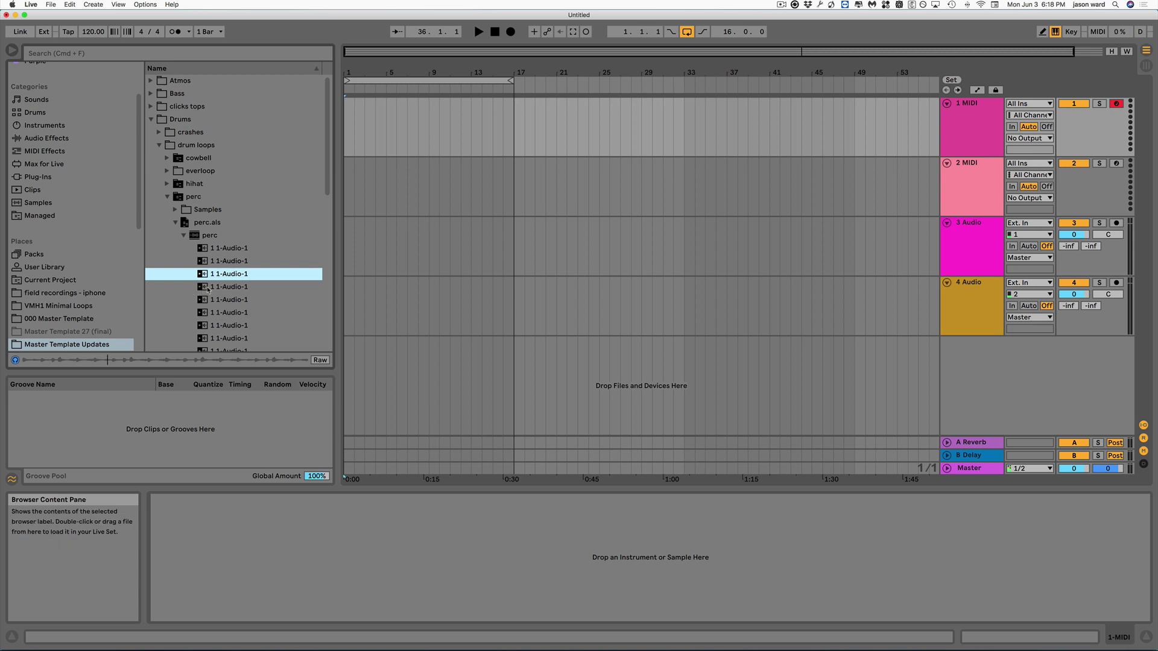
left_click(206, 288)
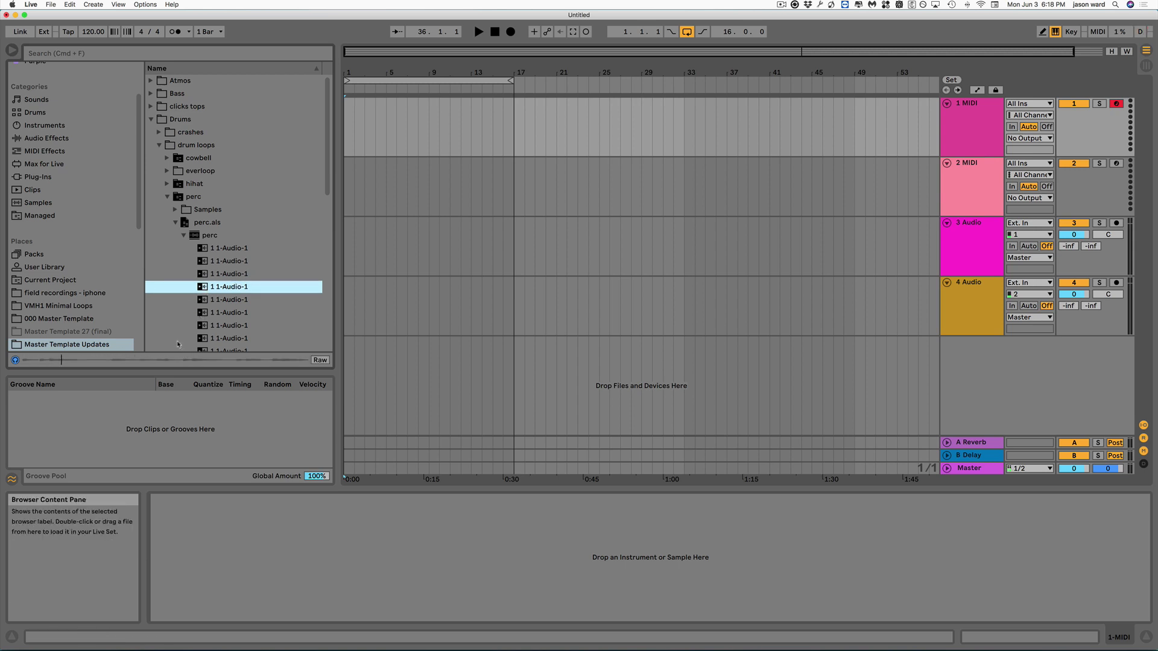
left_click(175, 224)
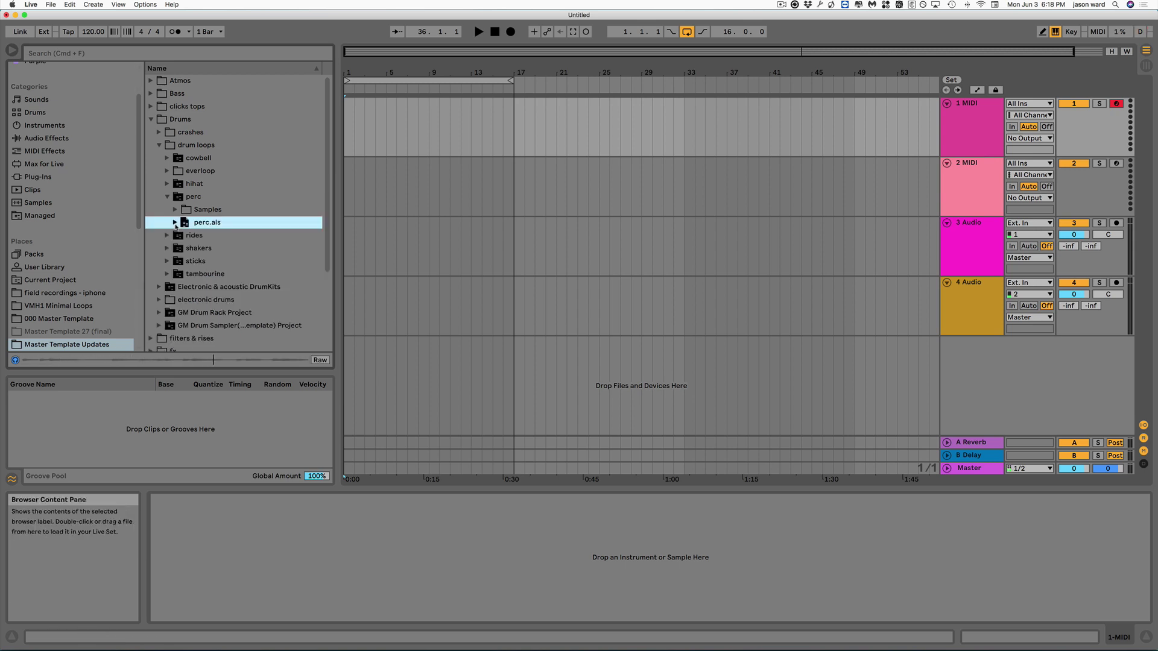
left_click(167, 197)
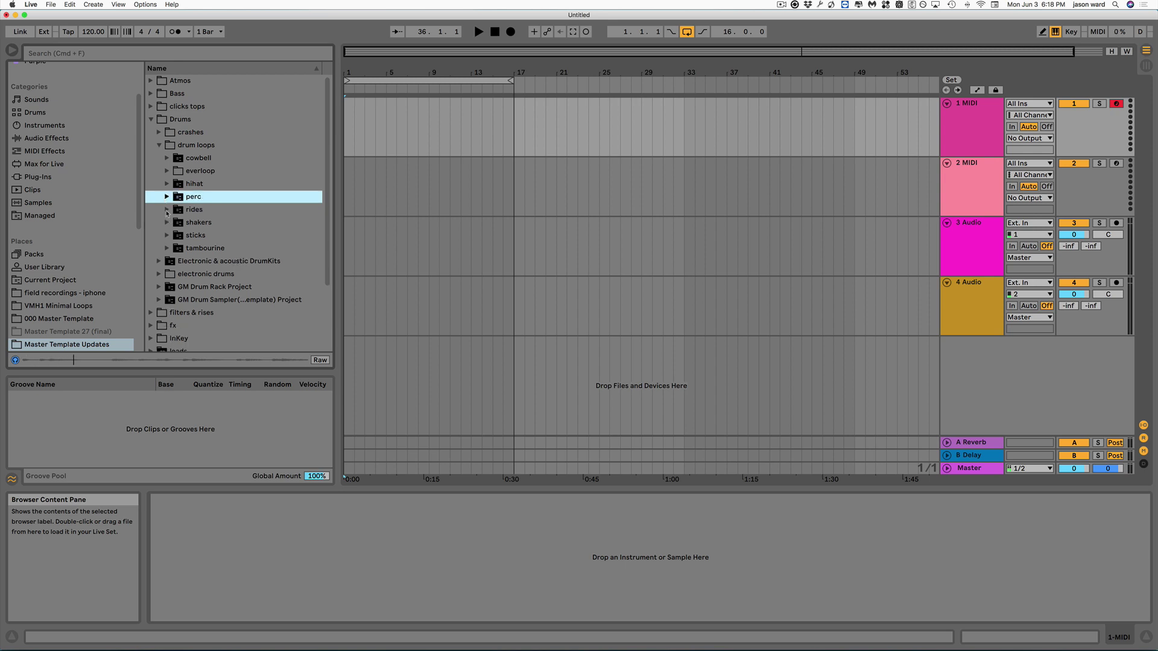
Expand the rides folder down to the rides track in rides.als and preview its third clip
left_click(167, 210)
left_click(175, 236)
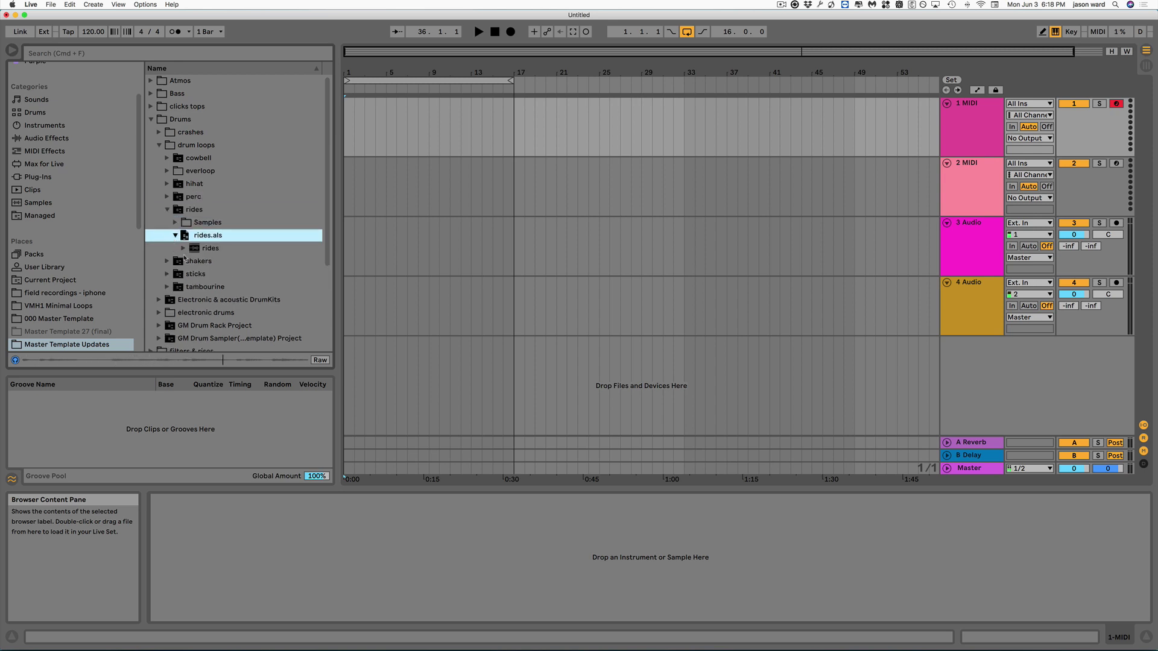
left_click(183, 248)
left_click(202, 288)
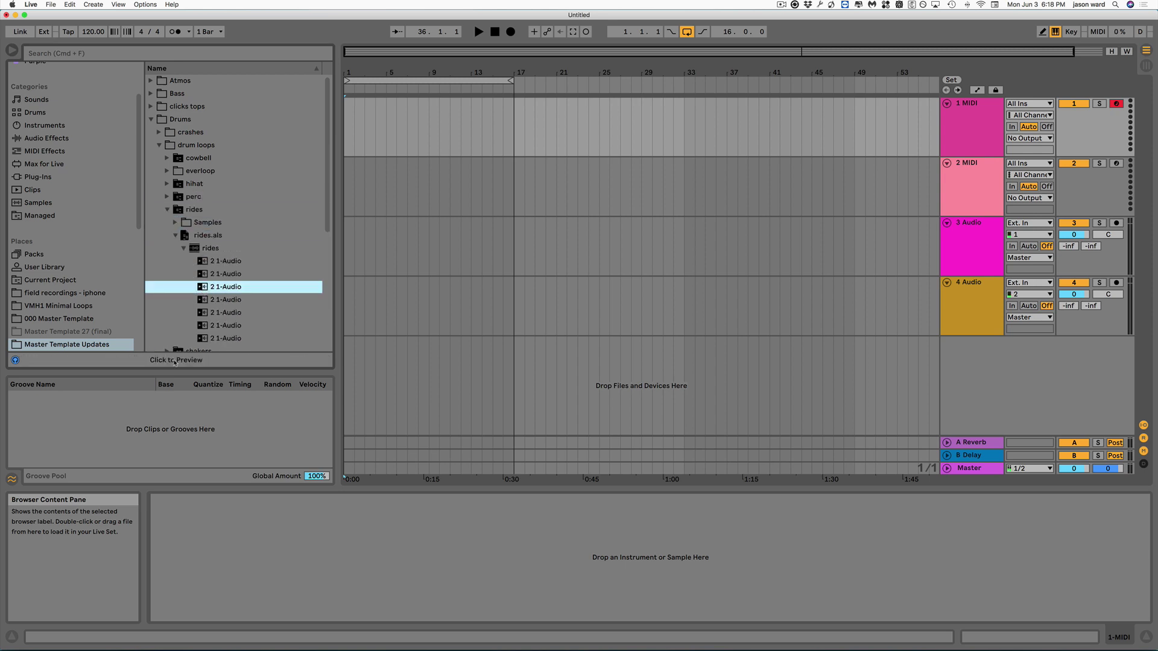
left_click(175, 361)
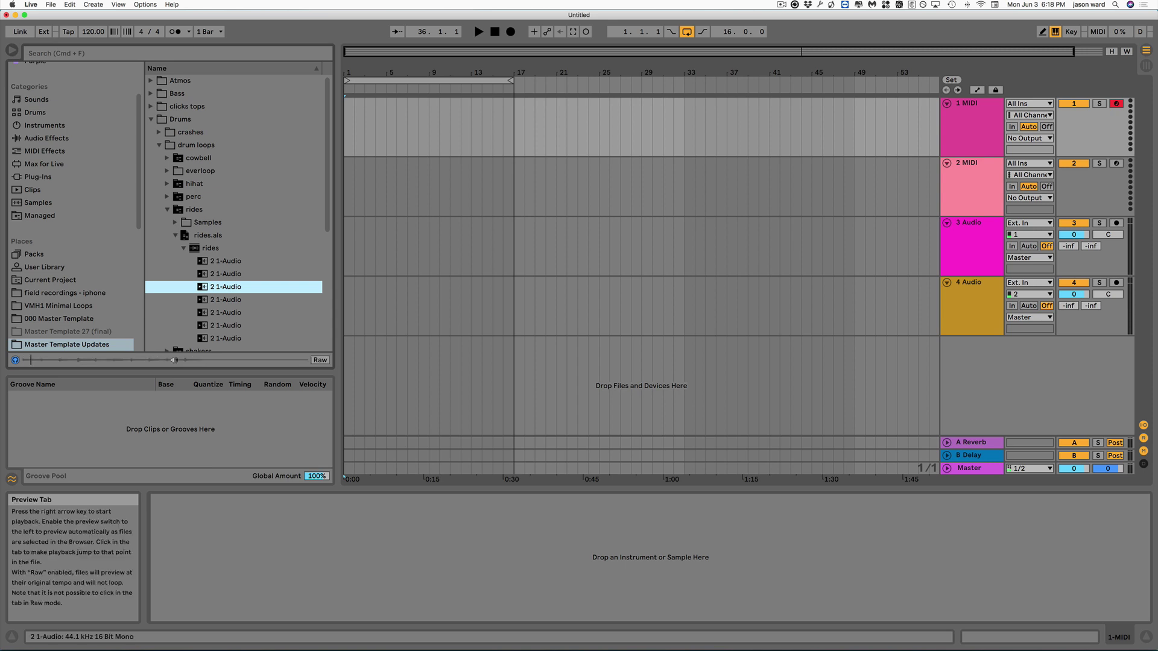
Audition the fourth, fifth and sixth clips of the rides track and collapse the track's clip list
left_click(203, 300)
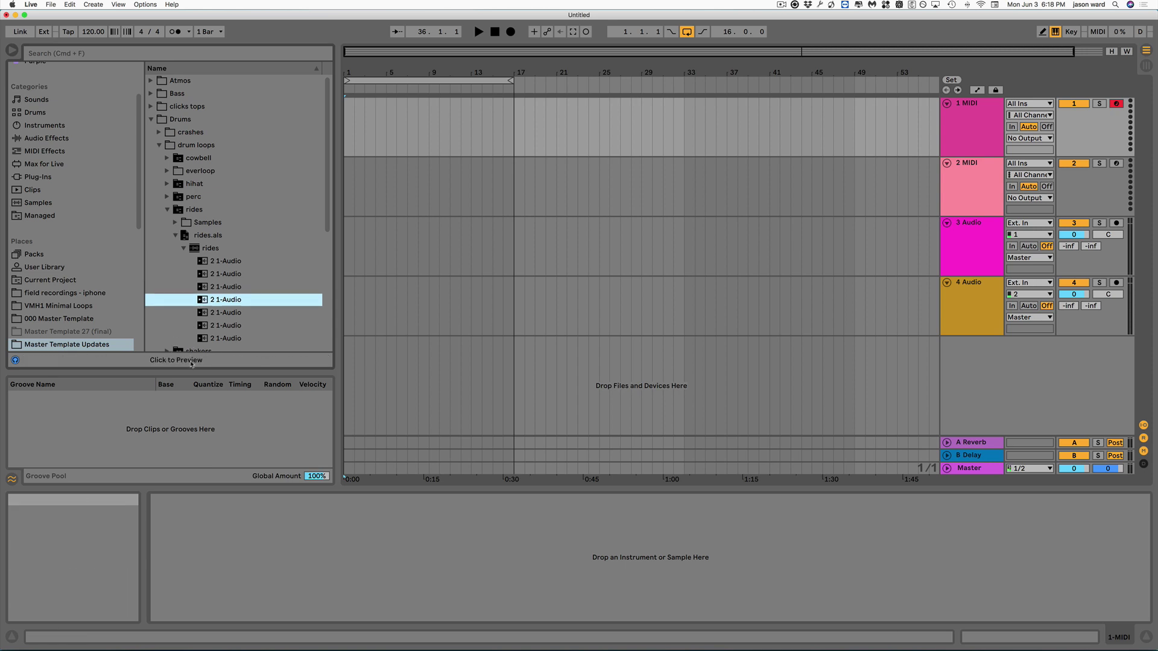
left_click(191, 362)
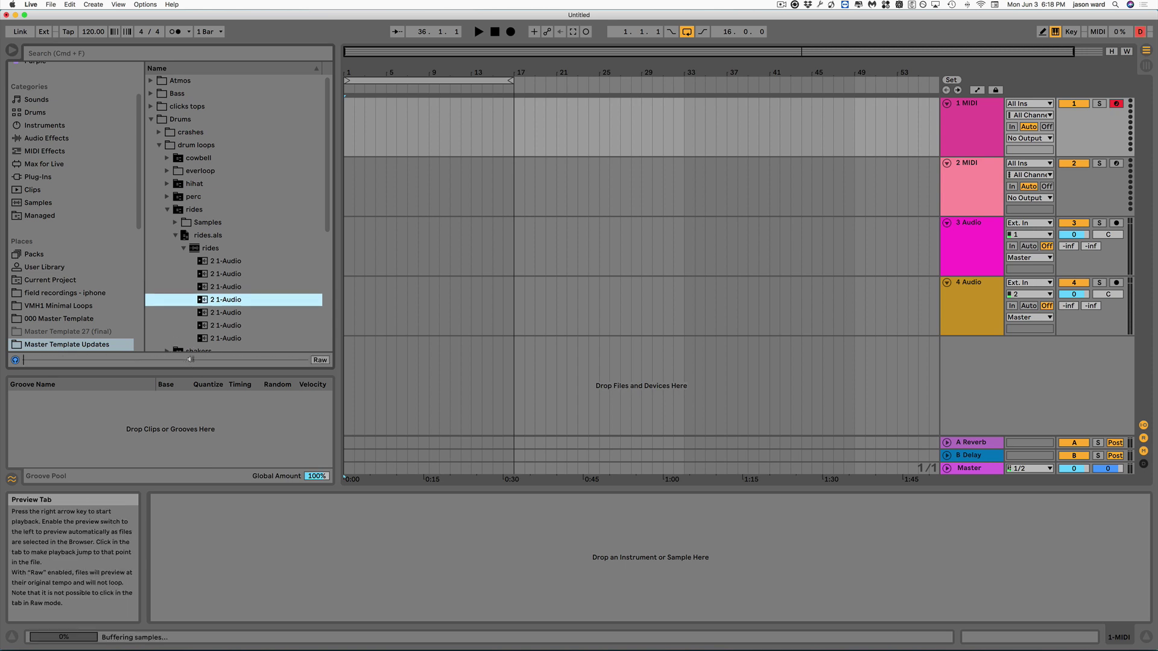
left_click(204, 315)
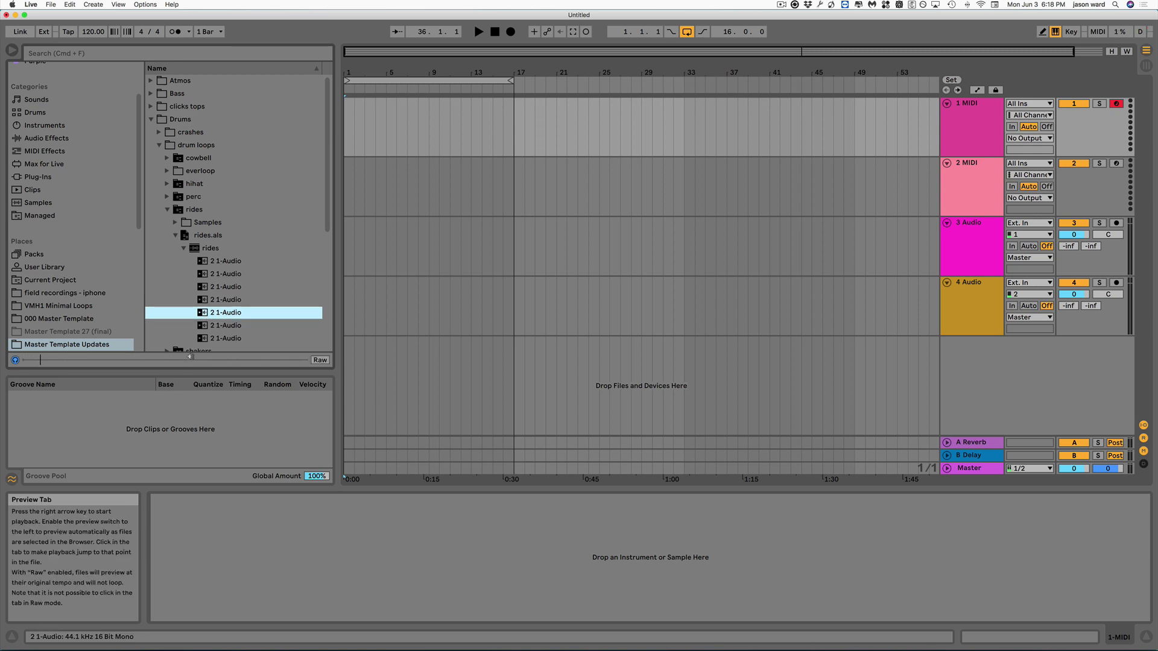
left_click(202, 328)
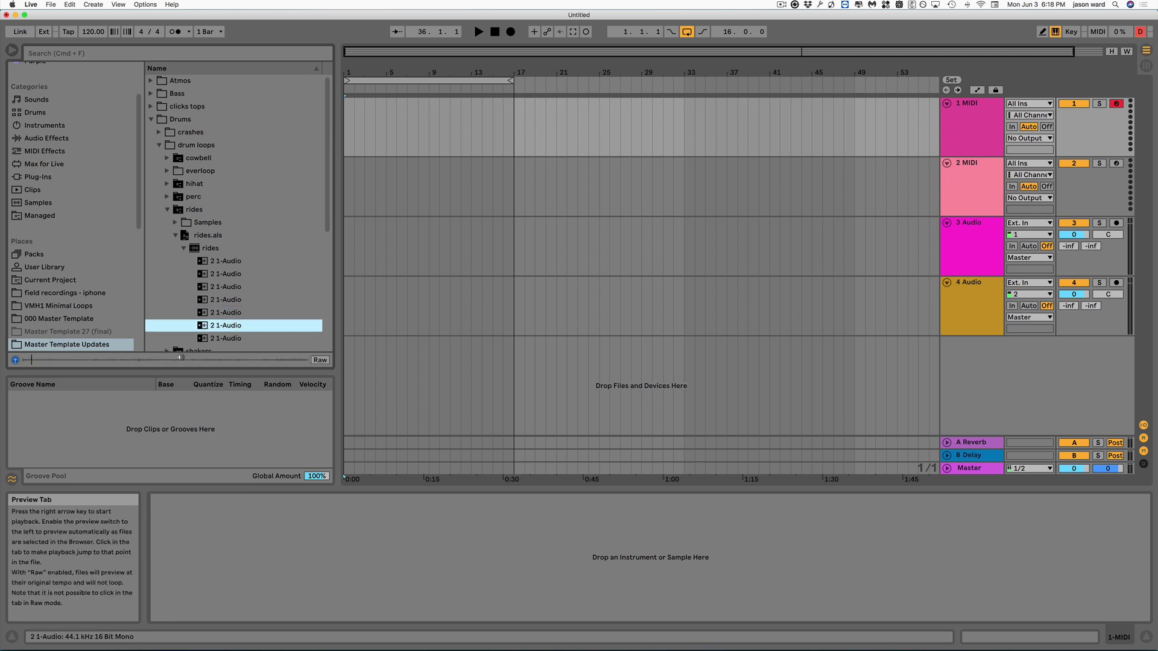
left_click(183, 249)
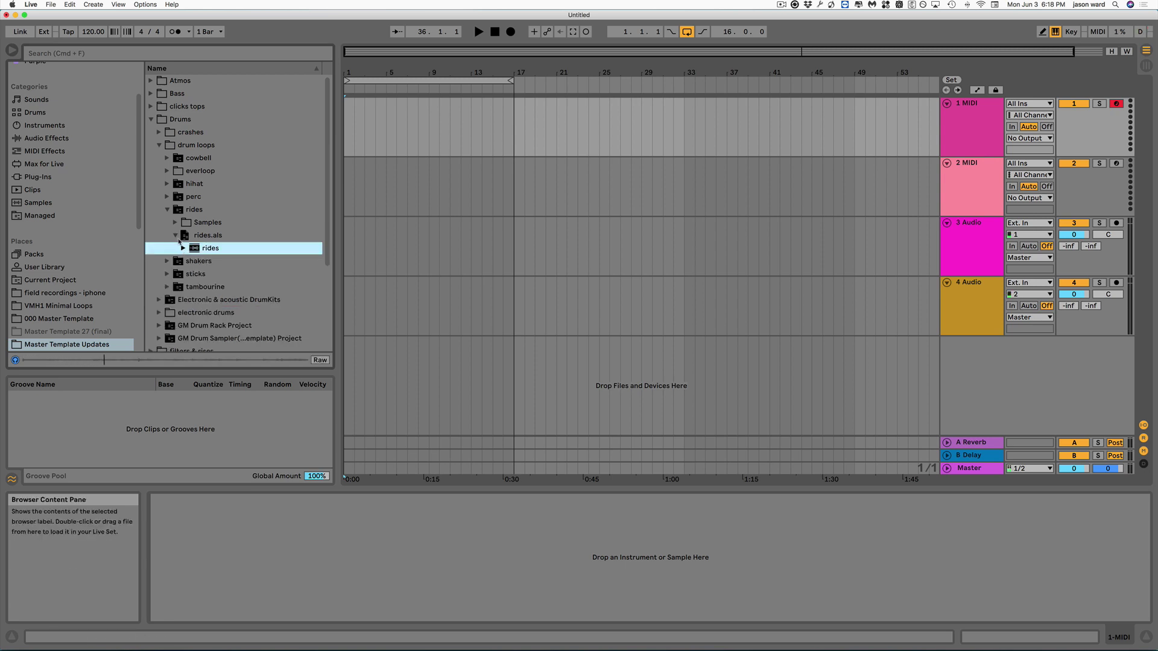
Collapse rides.als and the rides folder, and expand the everloop folder down to its bass subfolder
left_click(175, 236)
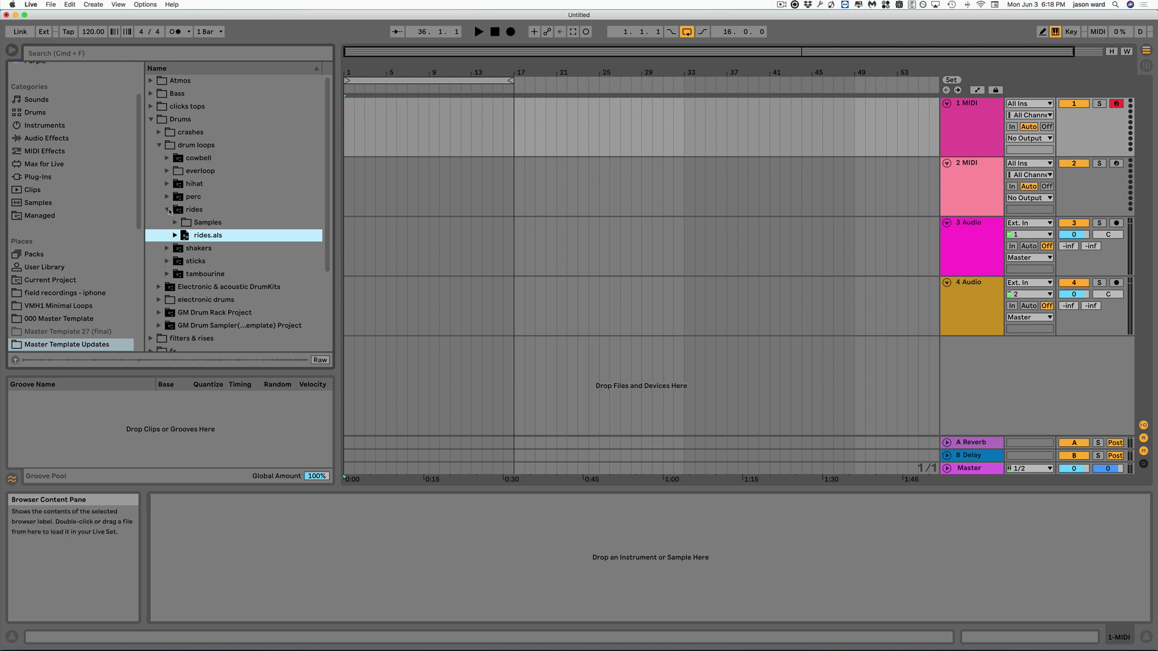
left_click(169, 209)
left_click(167, 171)
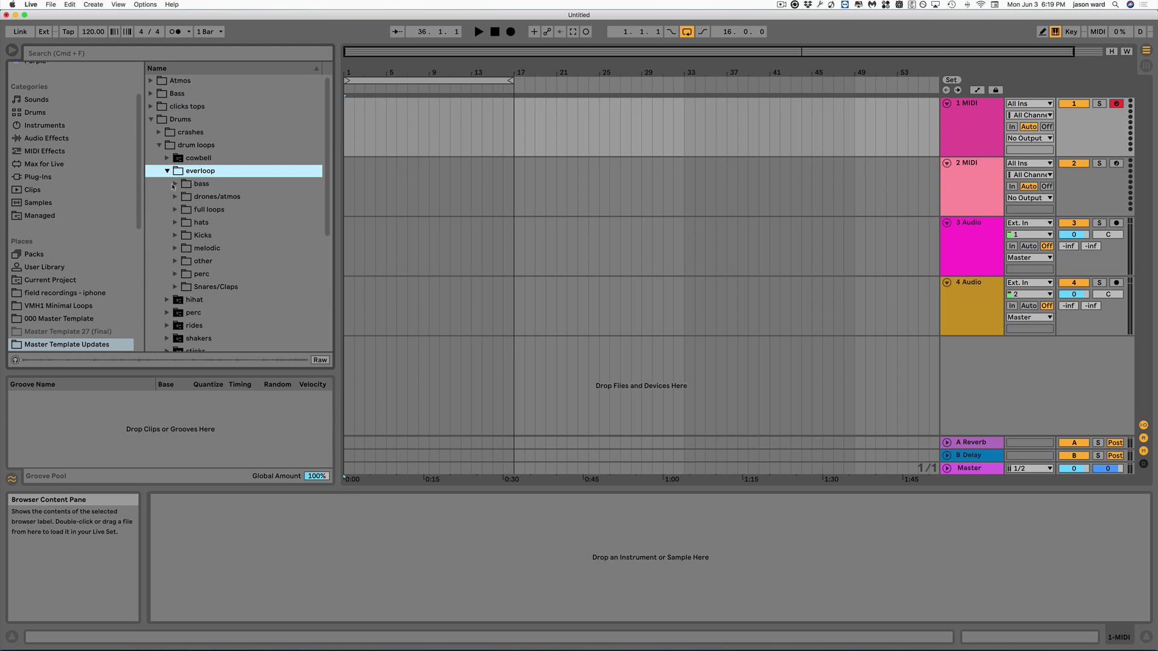
left_click(175, 185)
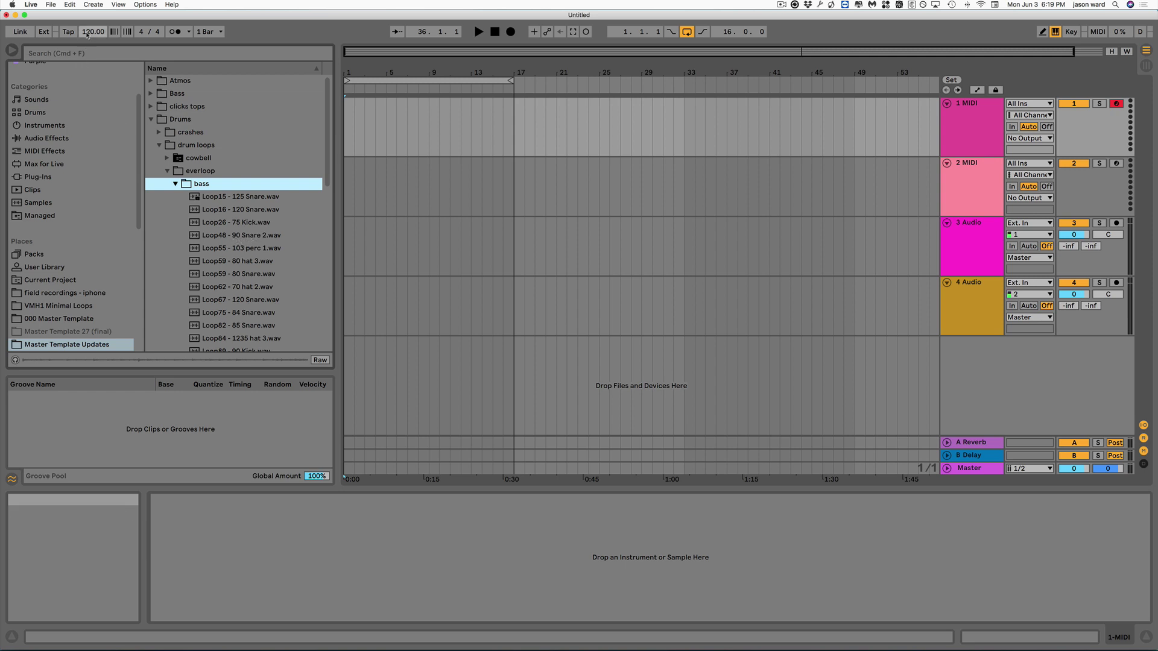
Set the project tempo to 90 BPM and preview Loop48 - 90 Snare 2.wav and Loop59 - 80 hat 3.wav
left_click_drag(93, 31, 93, 52)
left_click(241, 235)
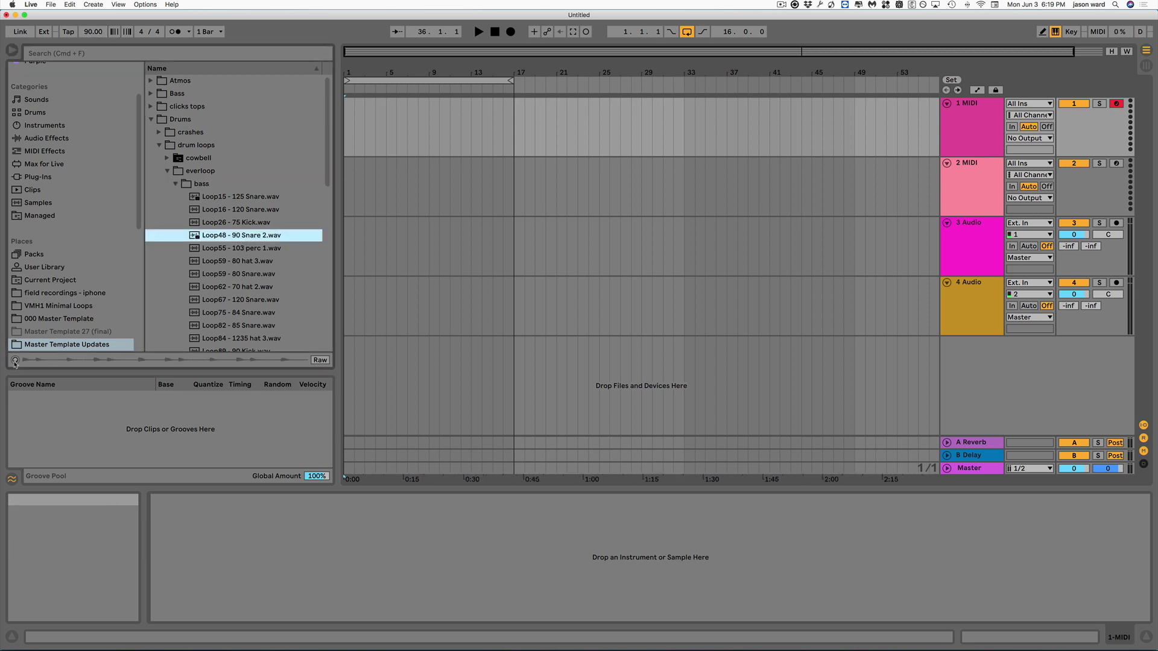
left_click(252, 264)
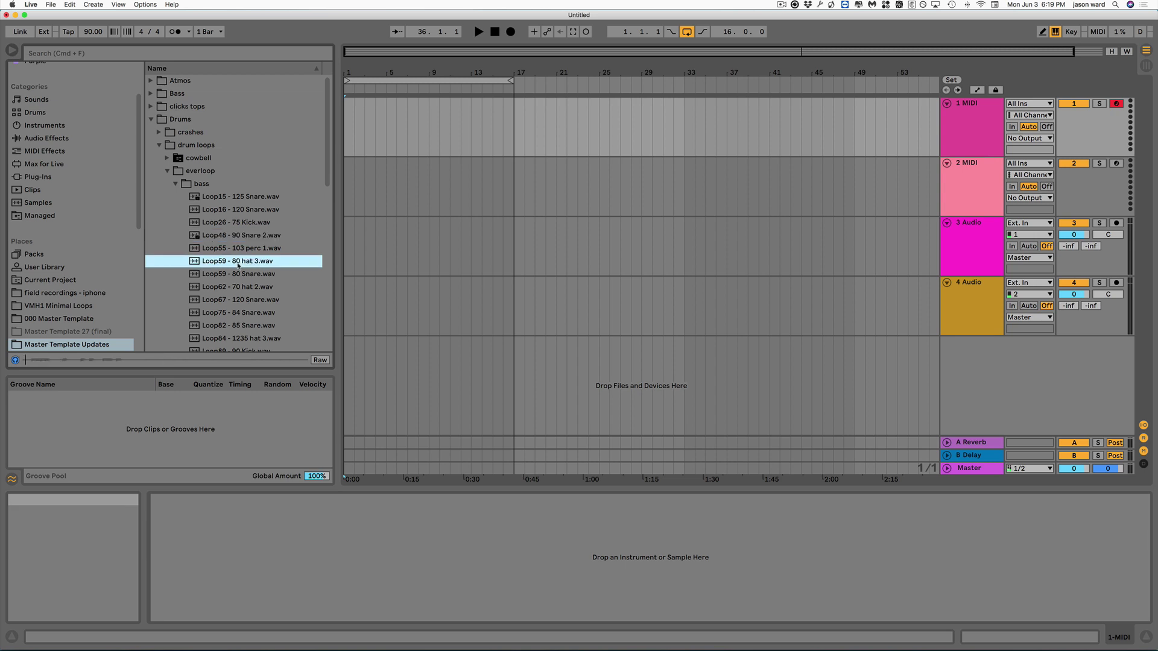
Raise the system volume and preview Loop59 - 80 Snare.wav in the bass folder
key("XF86AudioRaiseVolume")
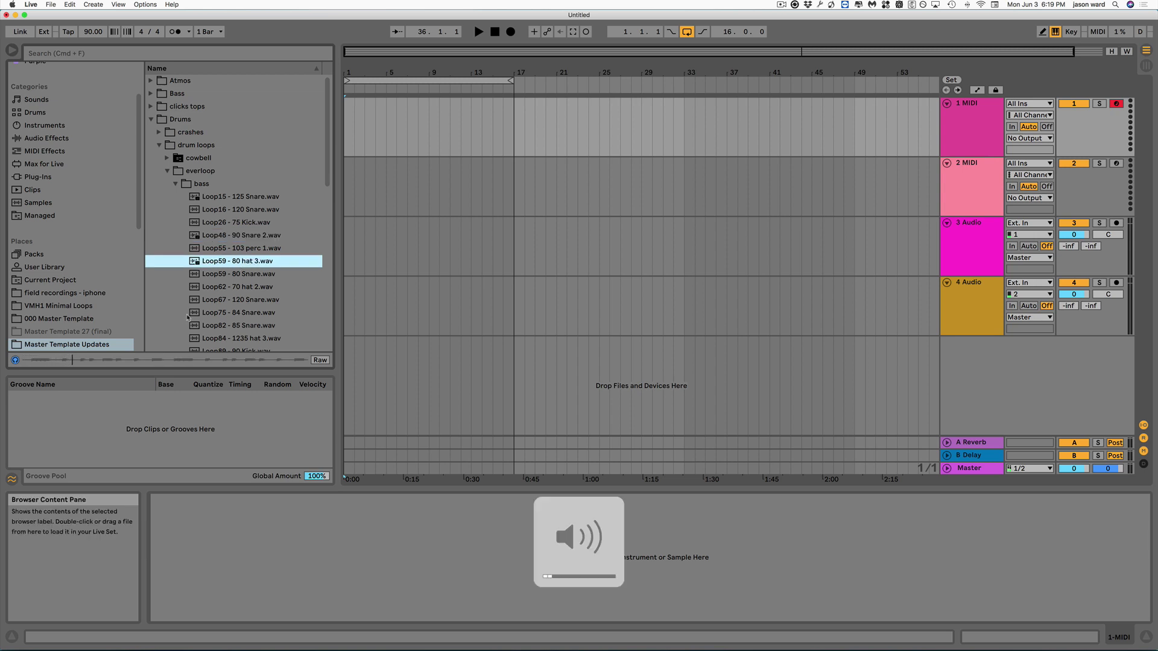
key("XF86AudioRaiseVolume")
key("XF86AudioRaiseVolume")
key("XF86AudioRaiseVolume")
left_click(213, 276)
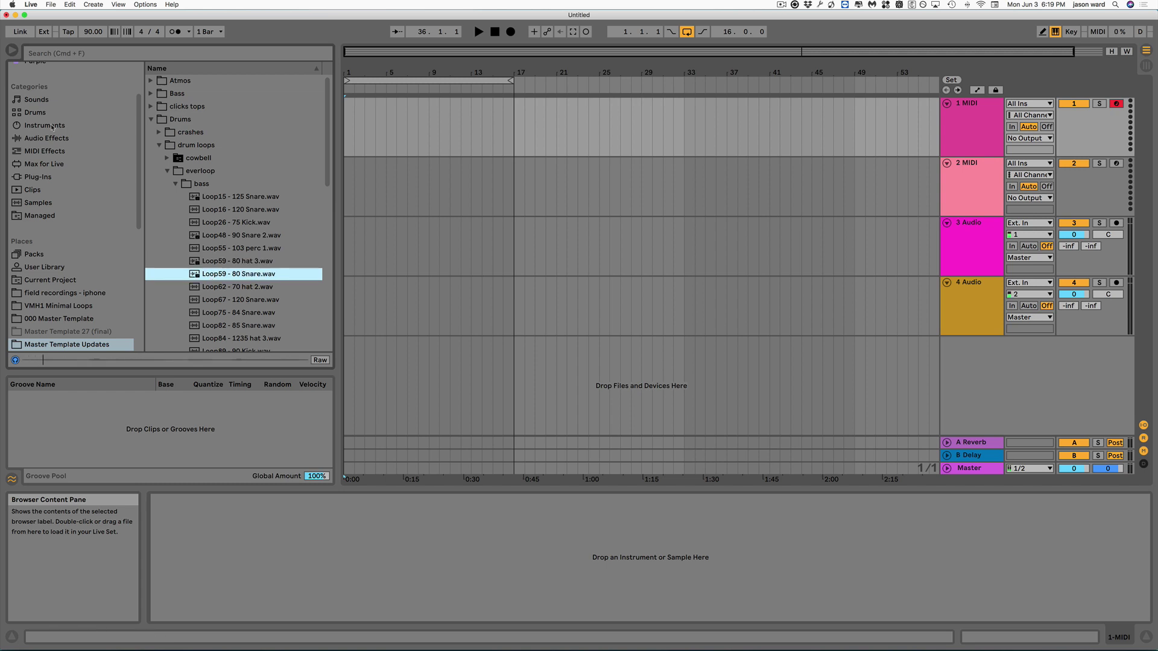
Set the project tempo to 113 BPM and preview Loop67 - 120 Snare.wav and Loop75 - 84 Snare.wav
left_click_drag(93, 32, 93, 17)
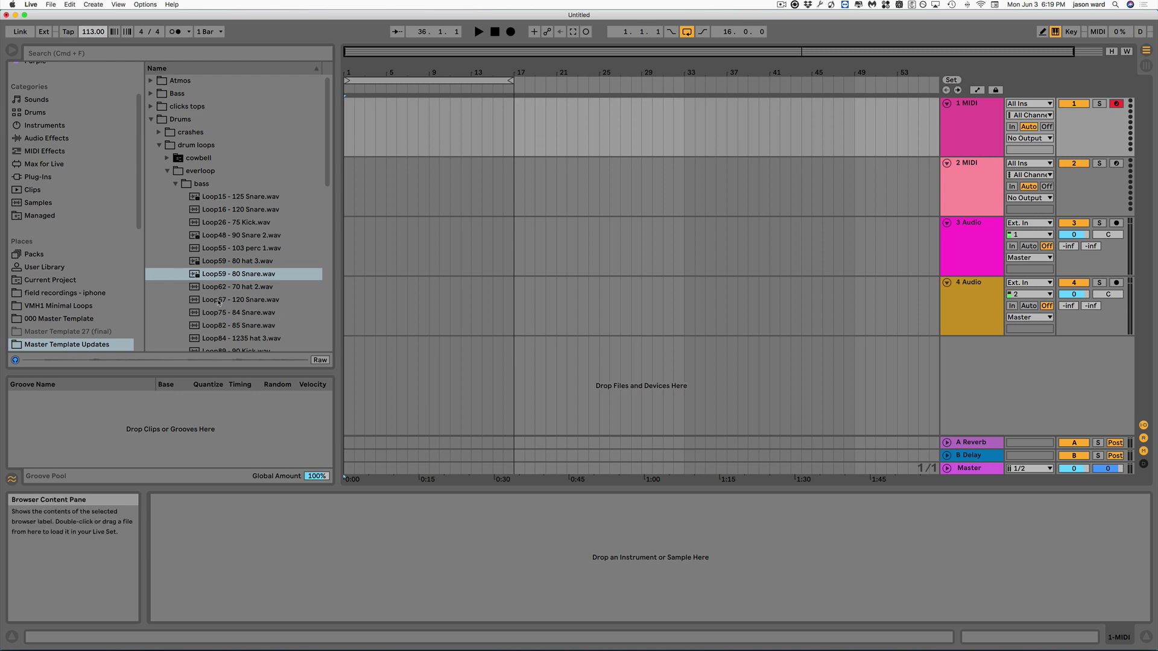
left_click(219, 301)
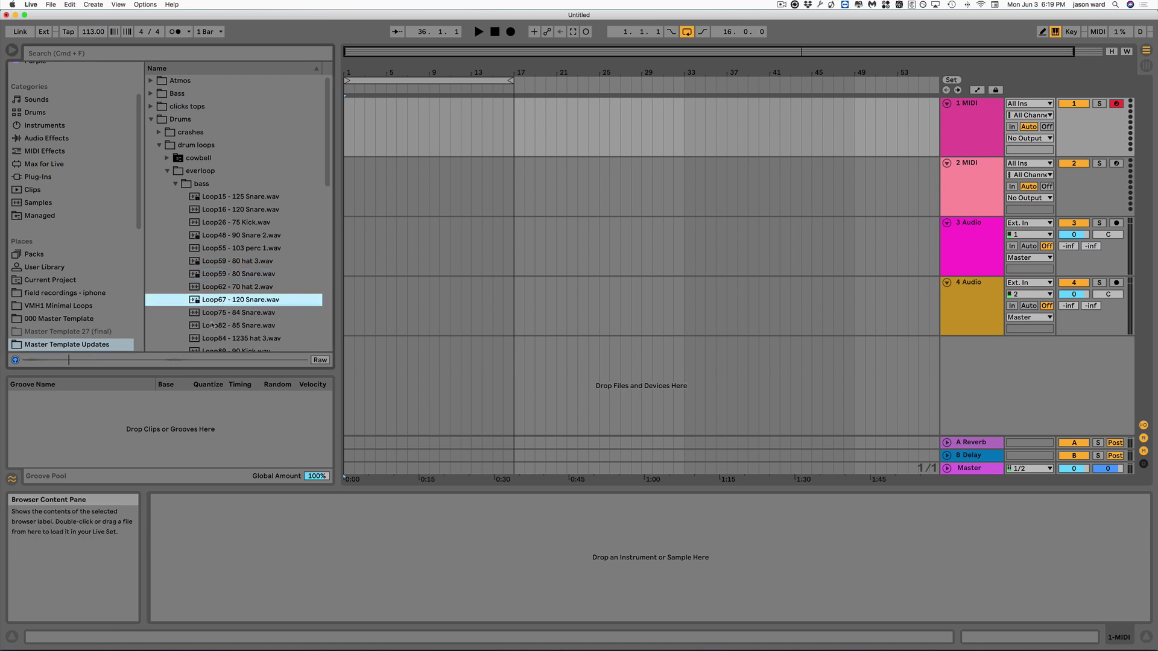
left_click(217, 313)
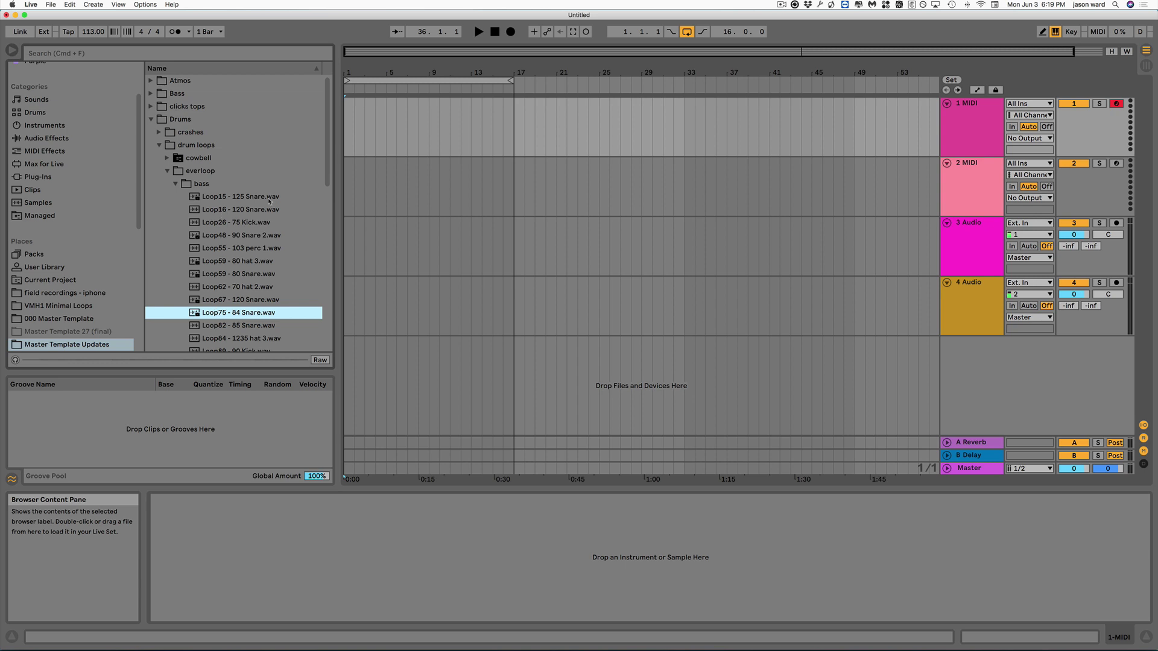
Look through the rest of the bass folder and, with preview enabled, audition Loop84 - 1235 hat 3.wav and Loop89 - 90 Kick.wav
scroll(261, 296, "down", 3)
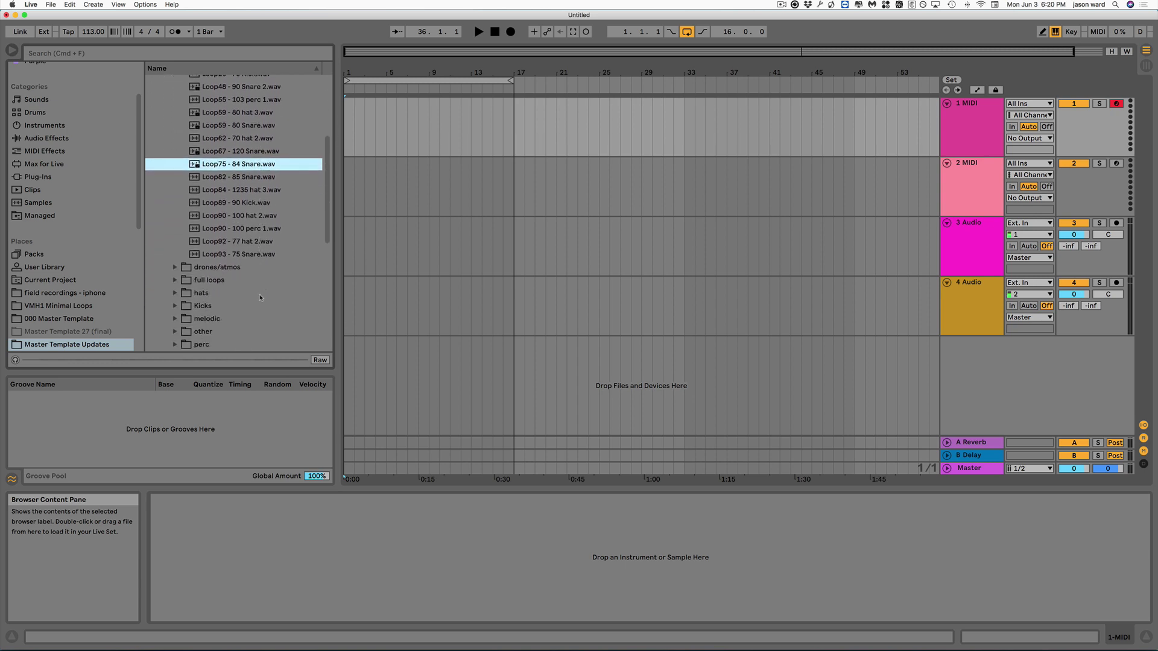
scroll(262, 296, "up", 3)
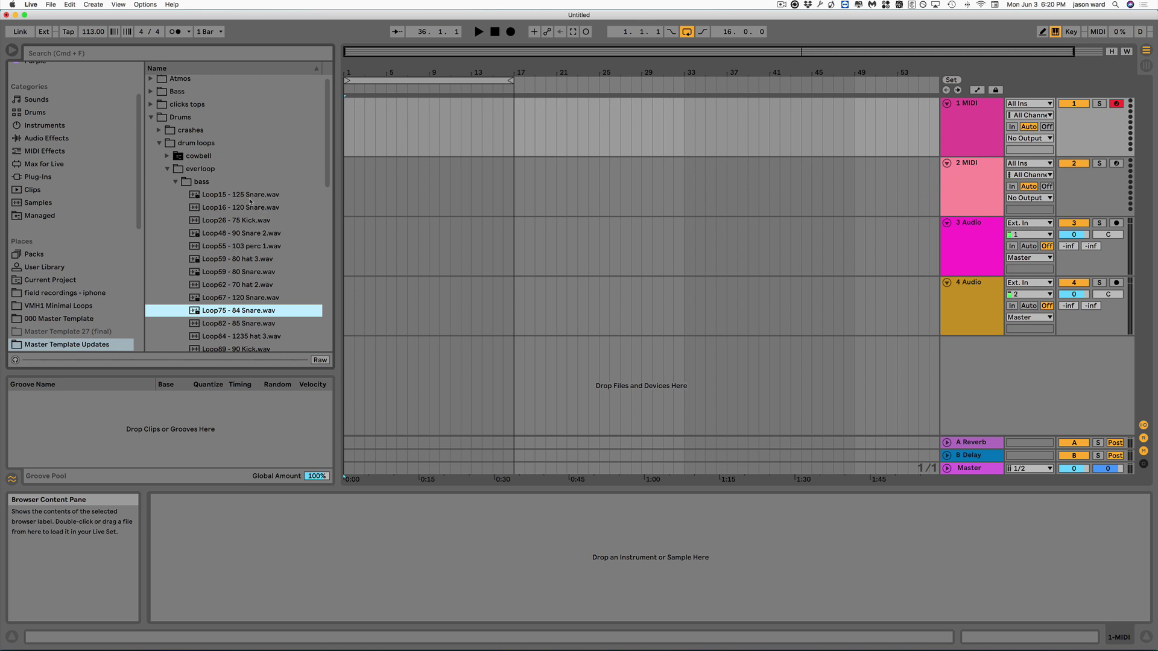
scroll(254, 259, "down", 6)
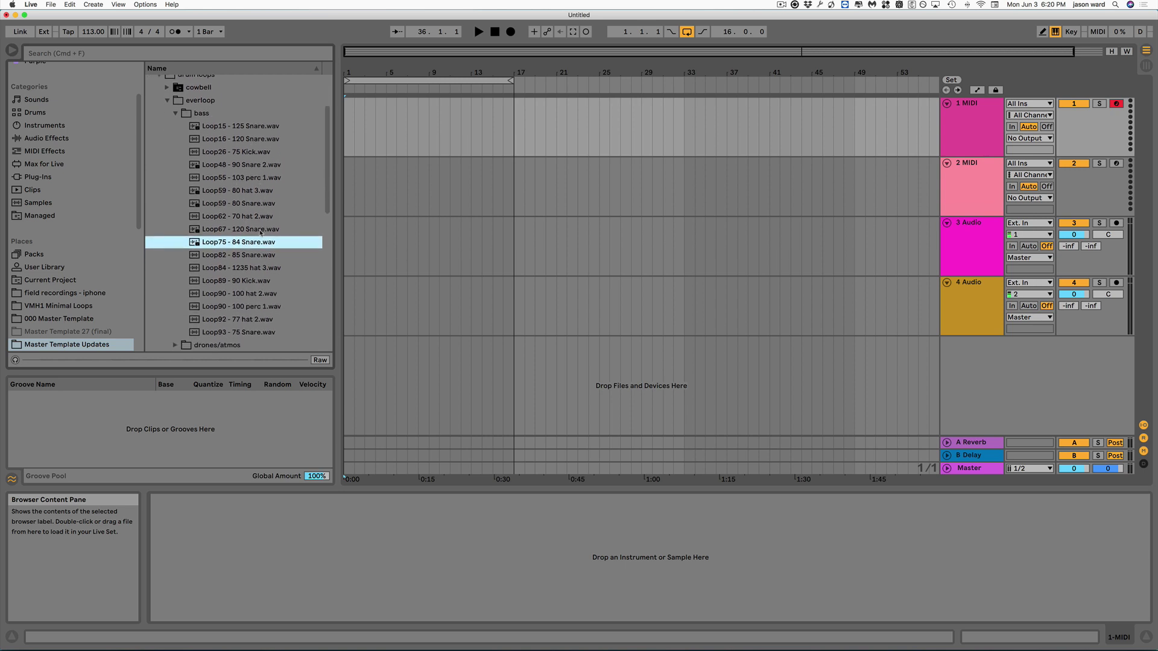
left_click(235, 237)
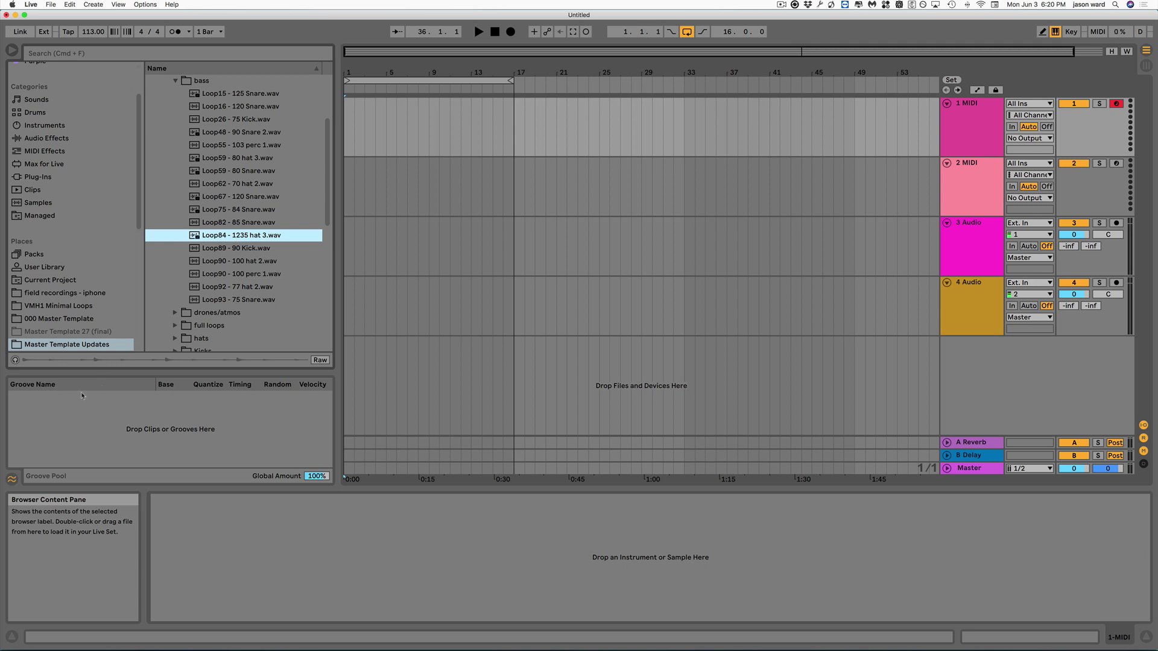
left_click(16, 361)
left_click(247, 249)
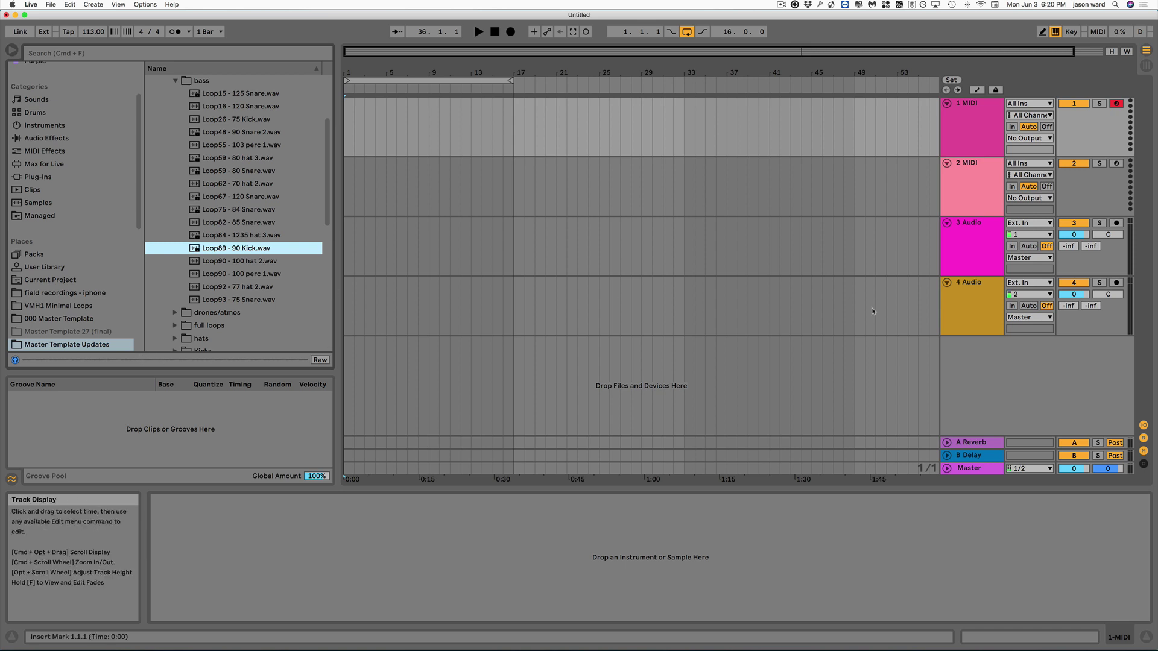
Add audio tracks 5, 6 and 7 to the arrangement and preview Loop89 - 90 Kick.wav again
left_click(967, 239)
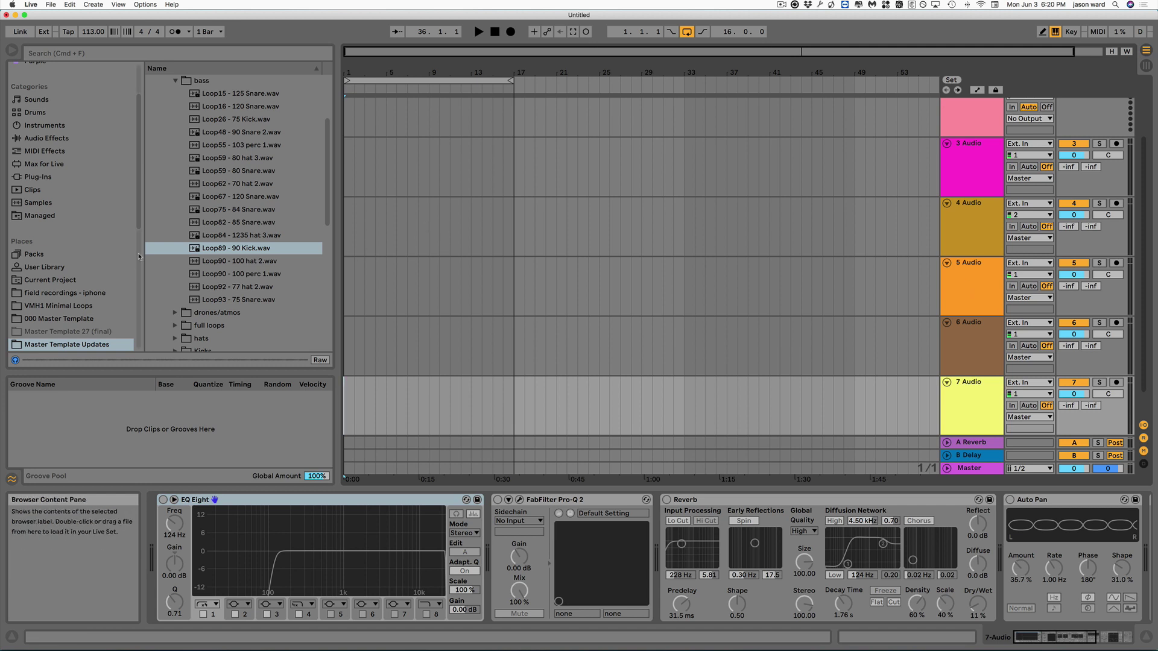
left_click(217, 250)
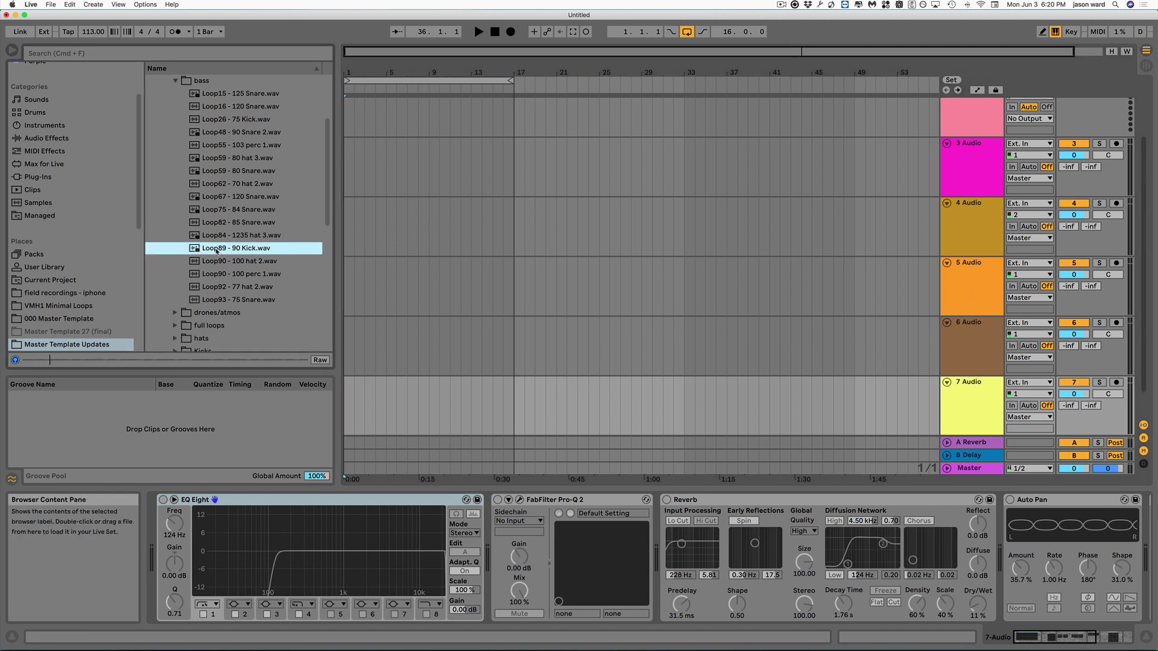
scroll(459, 260, "up", 3)
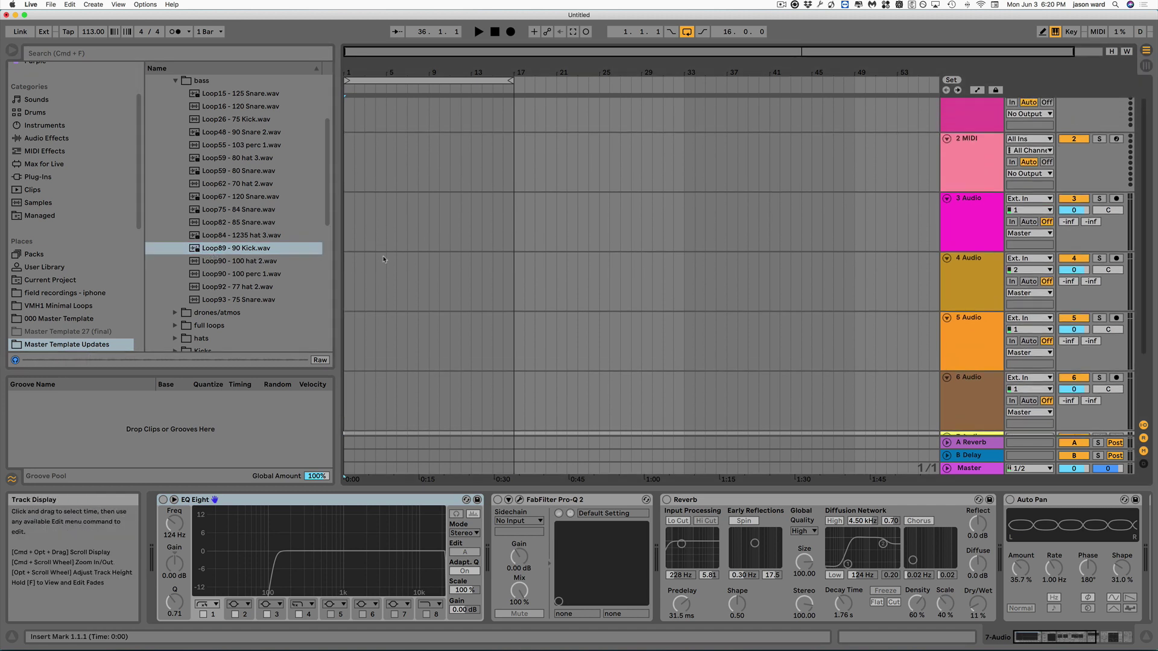
Place Loop89 - 90 Kick.wav on audio track 4 as a 16-bar clip from bar 1 and rename the track bass
left_click_drag(194, 250, 514, 256)
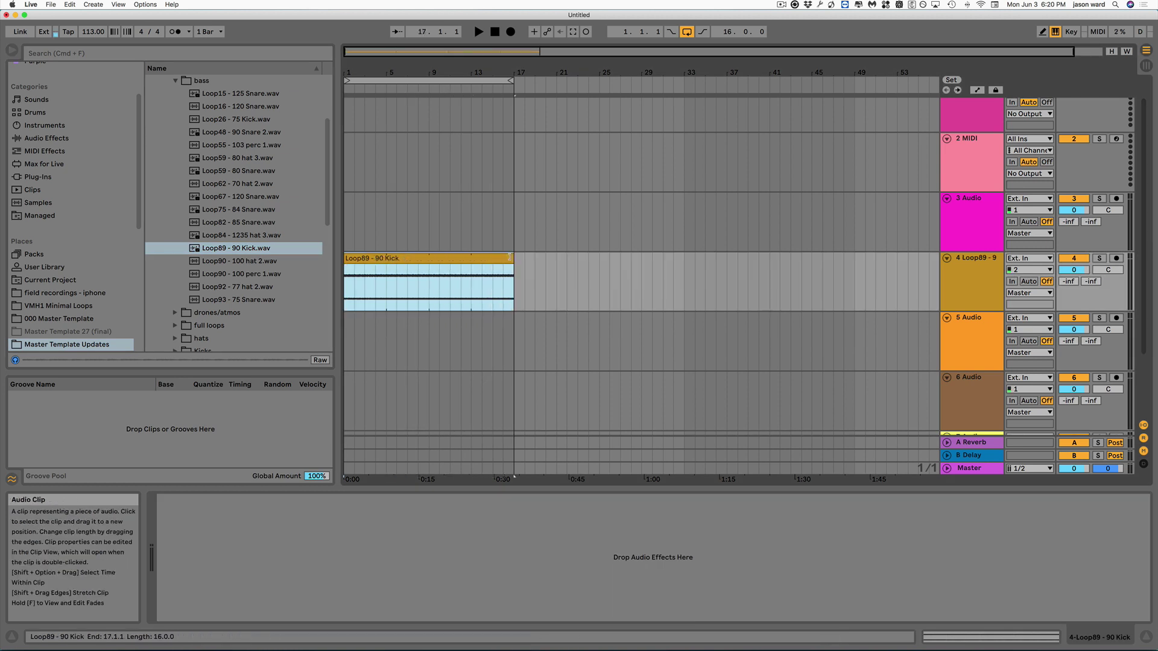
left_click(985, 260)
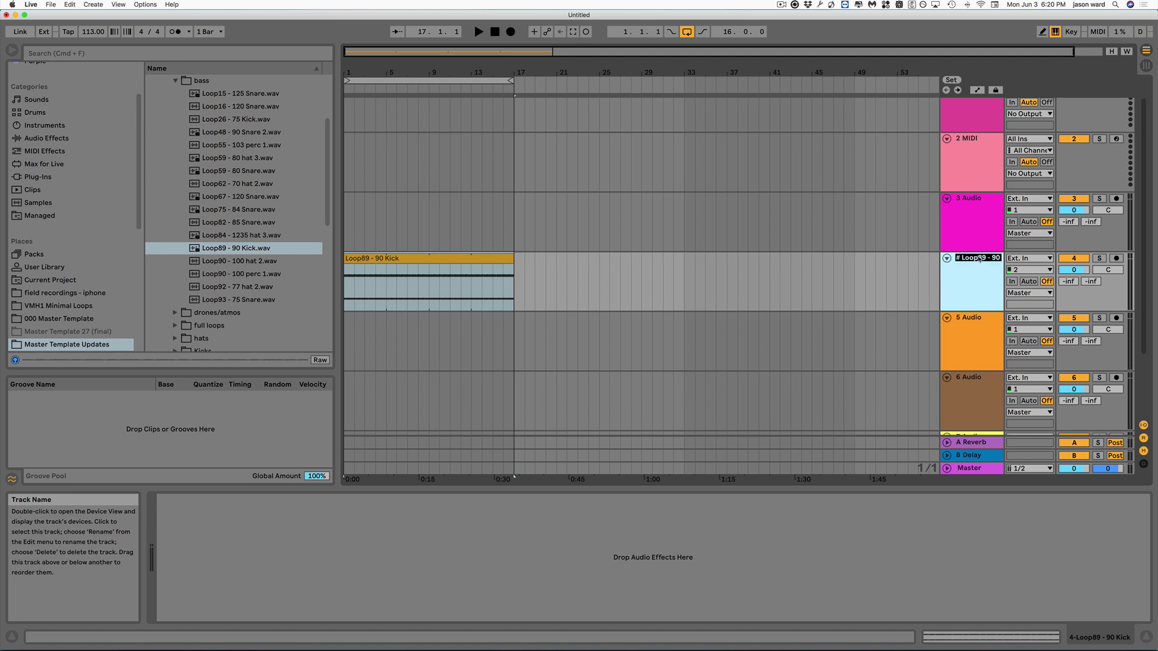
key("Return")
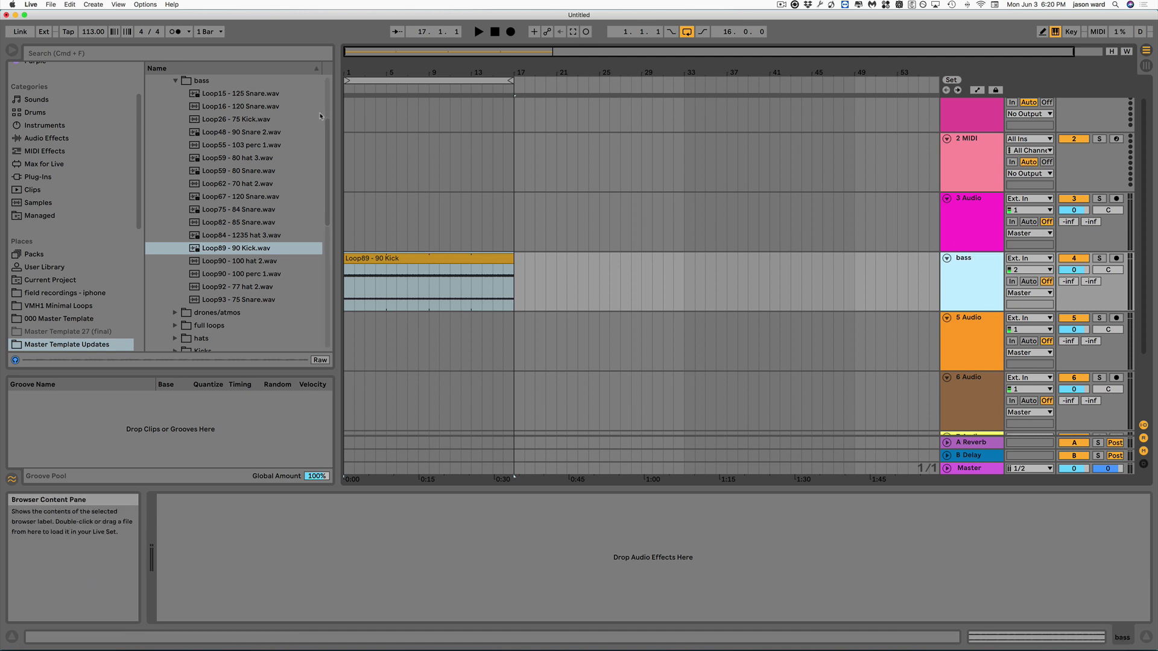
Switch from the bass folder to the Kicks folder in everloop and preview Loop1 - 125 Kick.wav
left_click(175, 83)
scroll(276, 160, "up", 3)
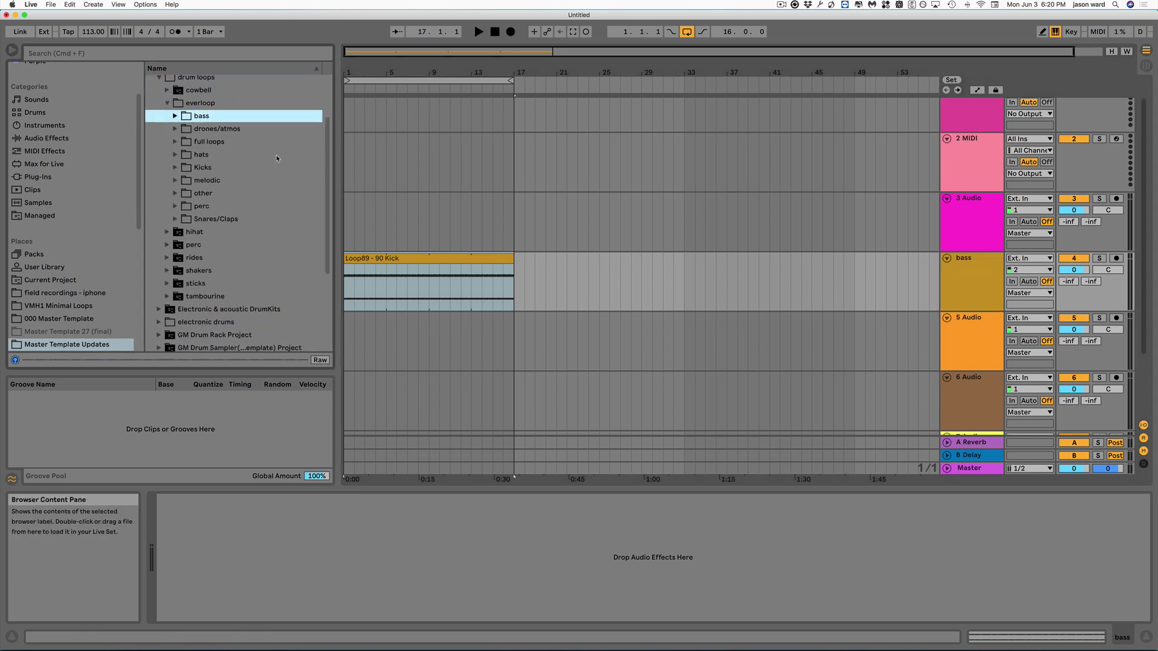
left_click(176, 167)
left_click(230, 194)
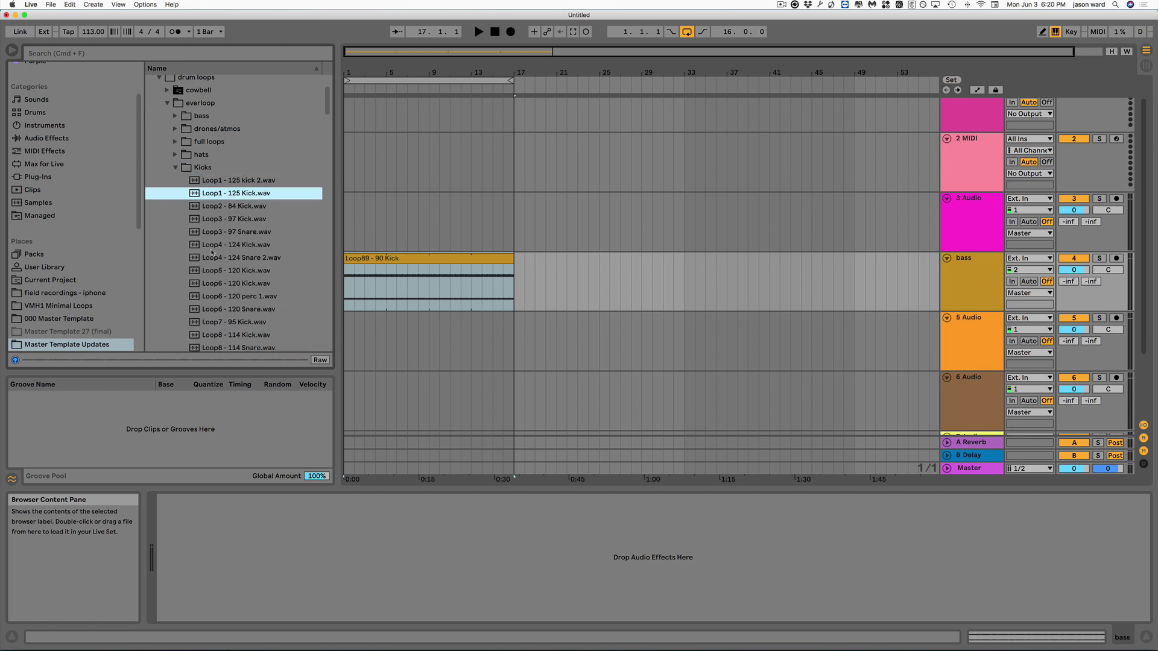
Audition Loop2 - 84 Kick.wav, Loop3 - 97 Kick.wav and Loop3 - 97 Snare.wav in the Kicks folder
left_click(239, 206)
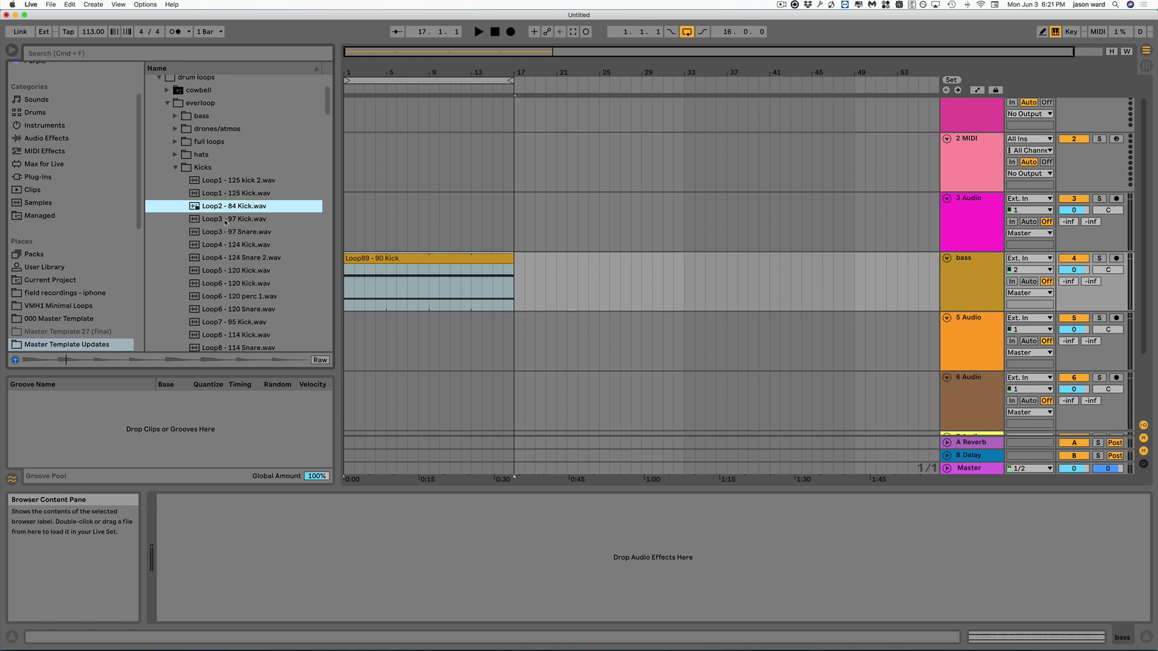
left_click(225, 219)
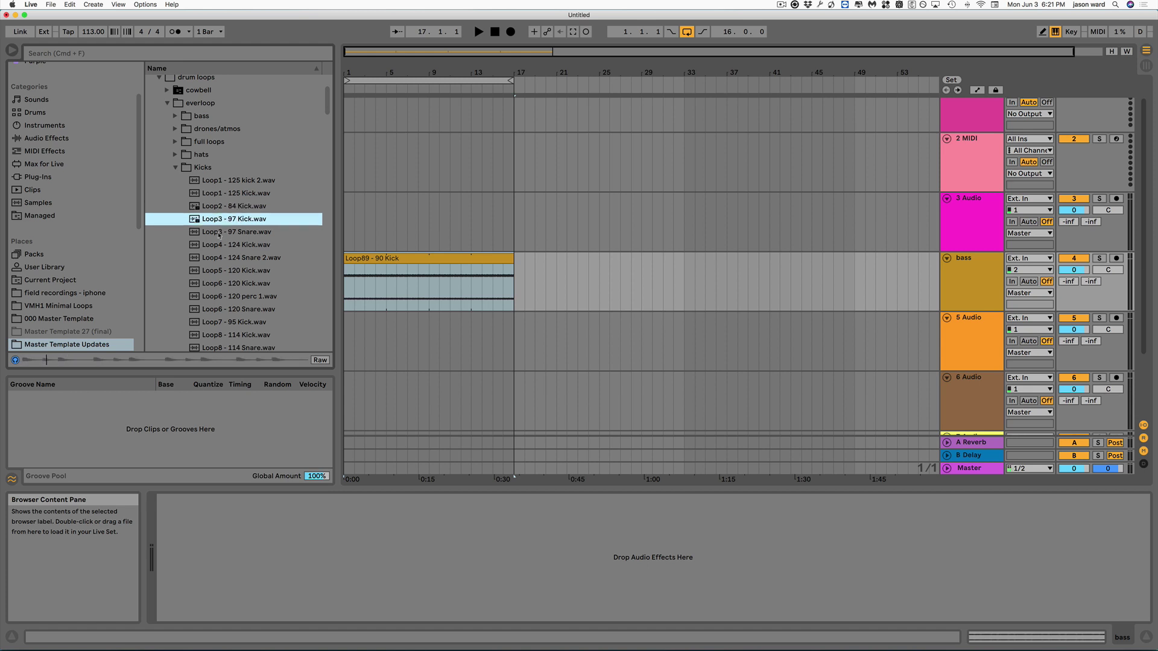
left_click(219, 234)
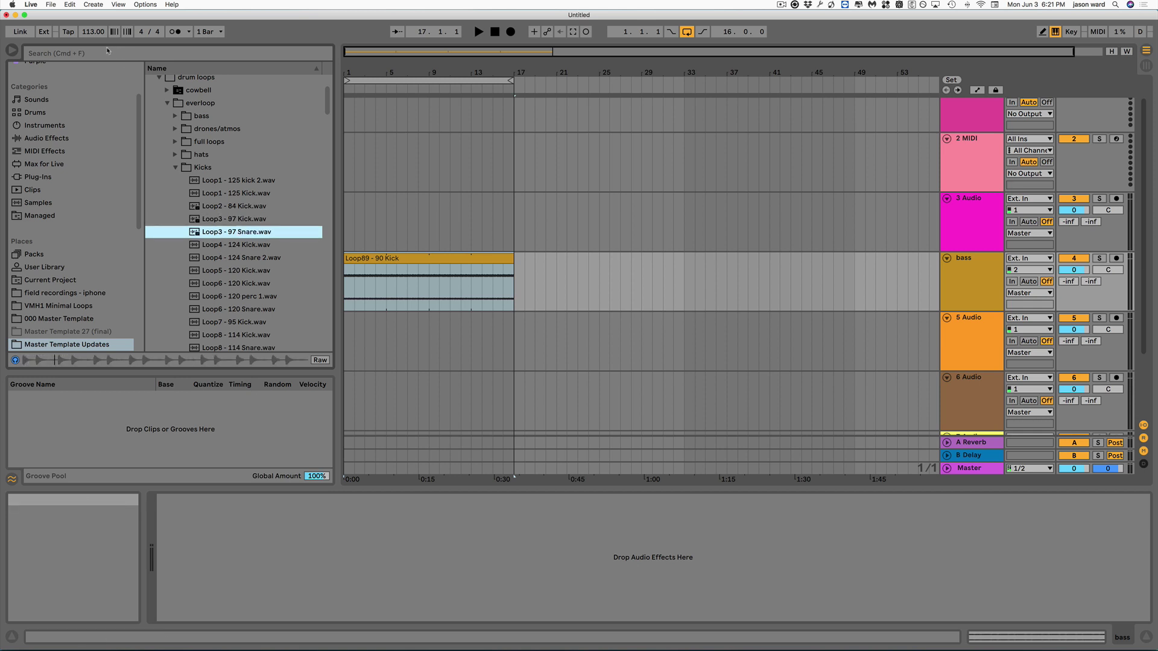
Set the project tempo to 118 BPM and preview Loop4 - 124 Kick.wav and Loop5 - 120 Kick.wav
left_click_drag(93, 32, 93, 29)
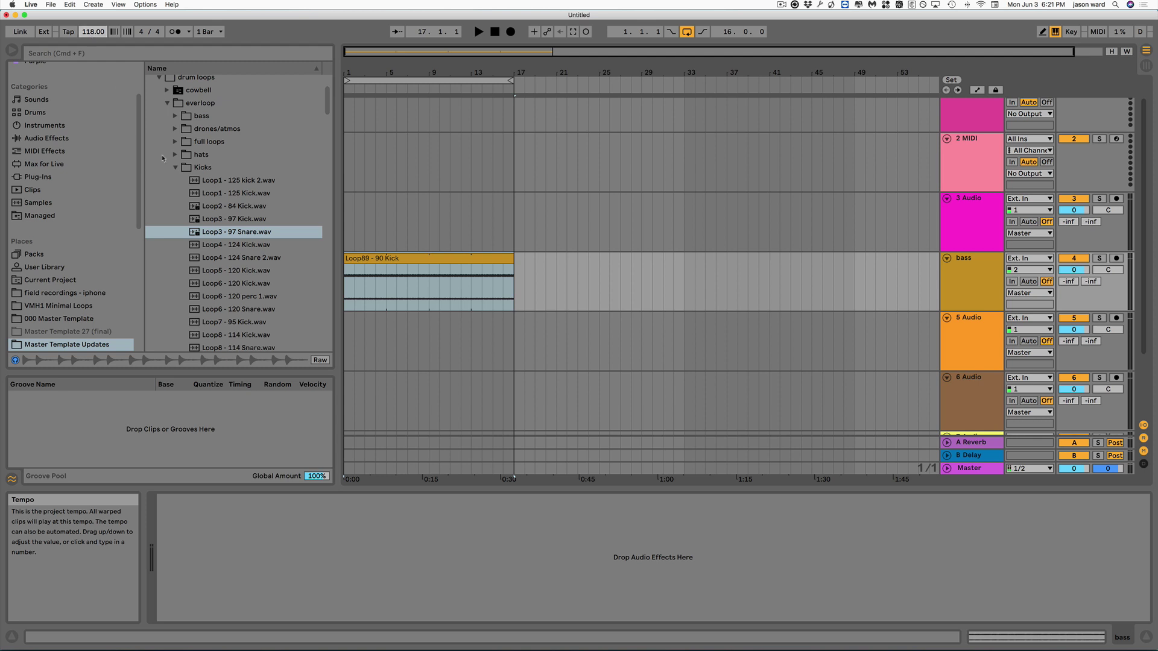
left_click(211, 246)
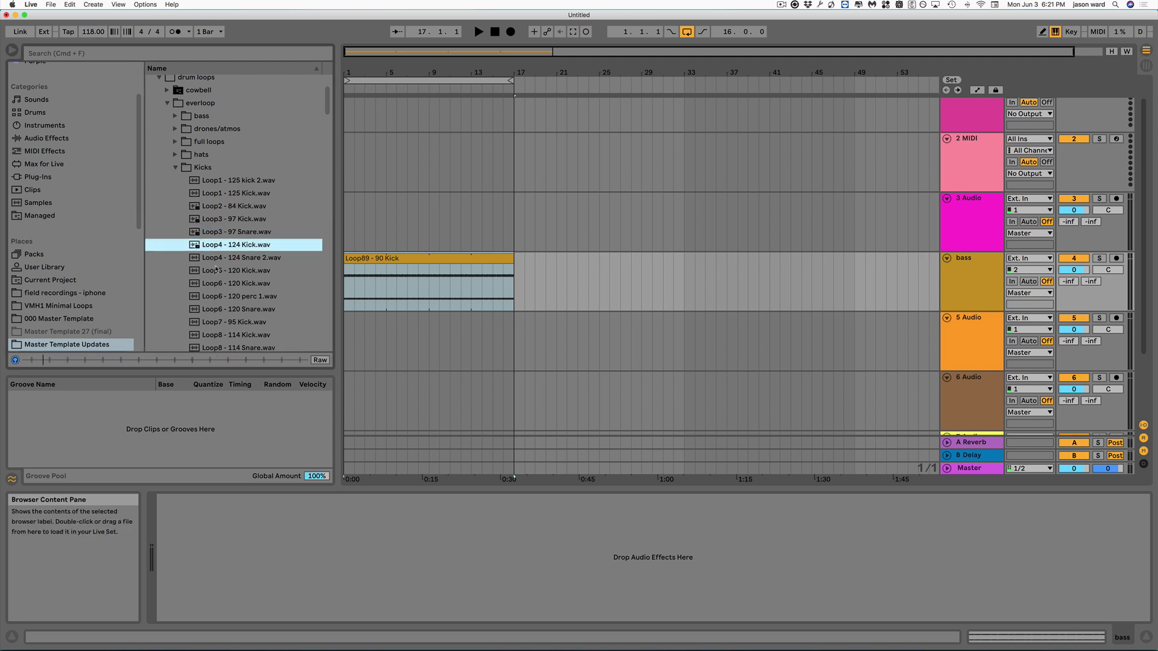
left_click(218, 270)
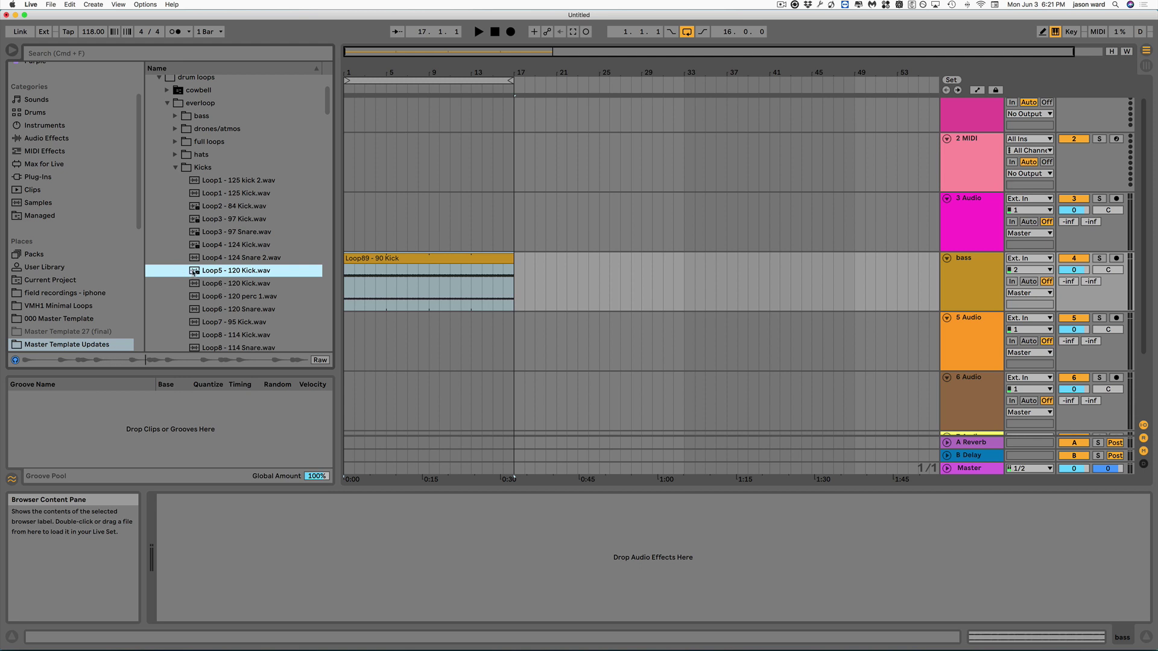
Place Loop5 - 120 Kick.wav on audio track 3 as a 16-bar clip from bar 1 and rename the track kick
left_click_drag(194, 273, 514, 199)
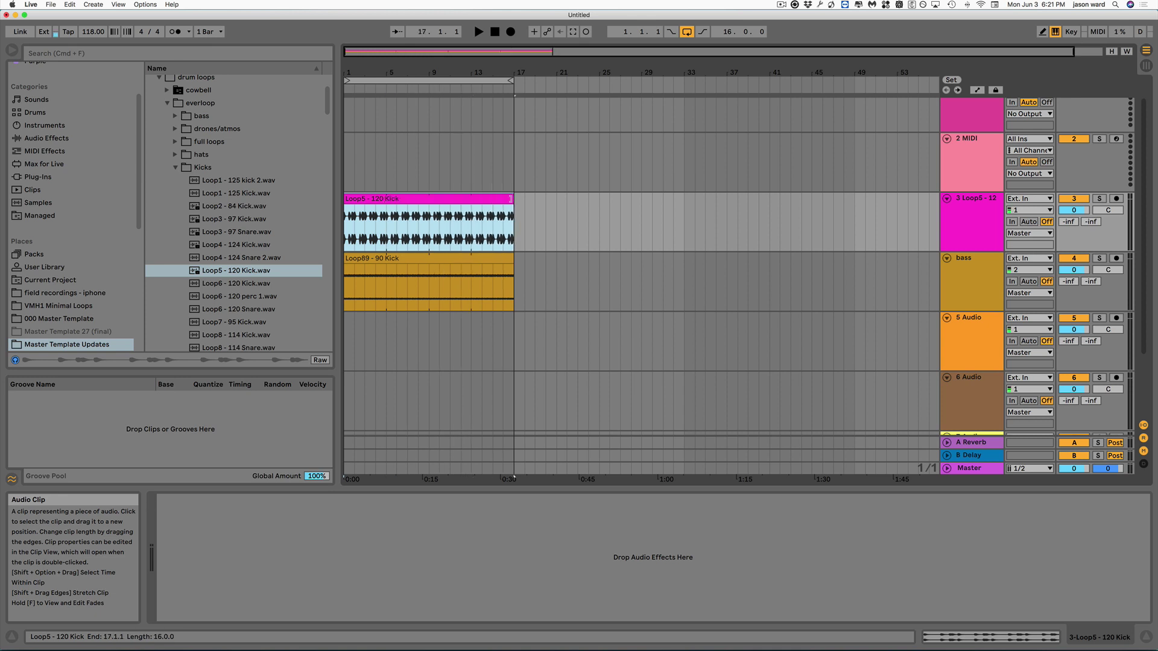
left_click(978, 203)
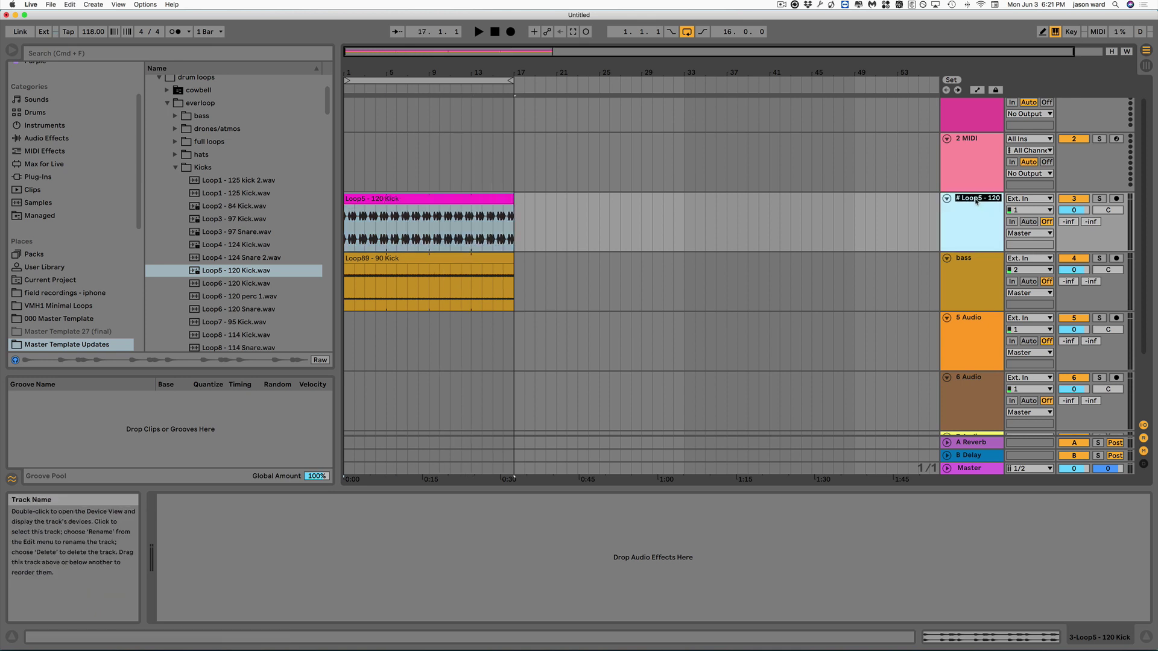
type("kick")
key("Return")
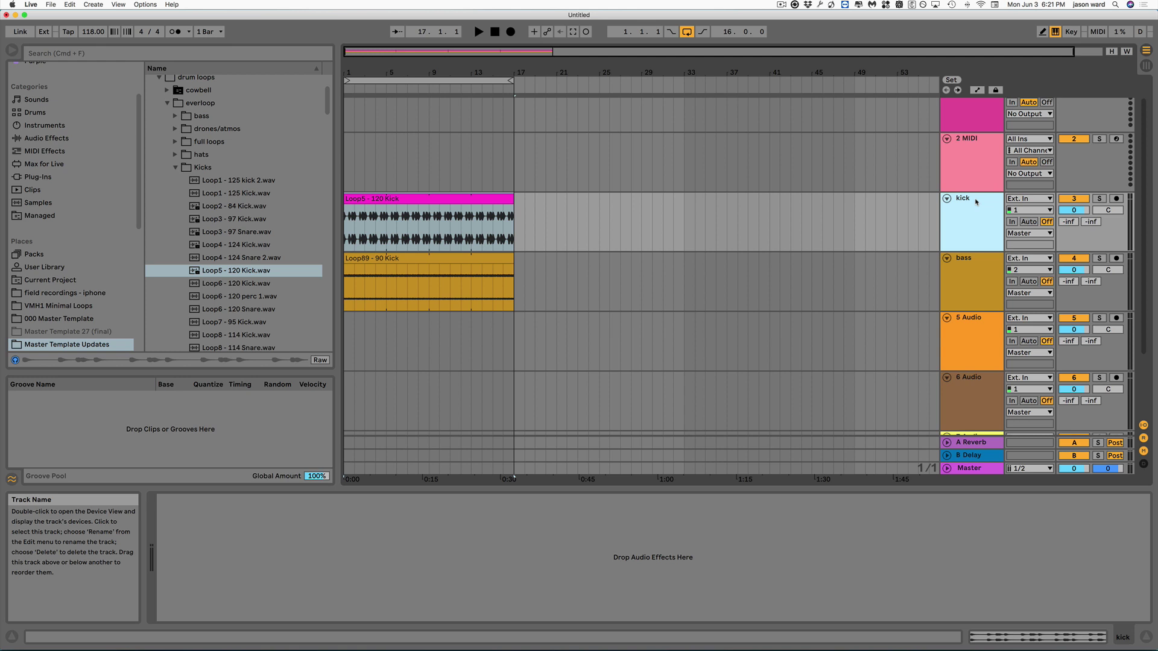
Play the arrangement and audition the first three loops of everloop's melodic folder over it, collapsing the Kicks folder
left_click(479, 33)
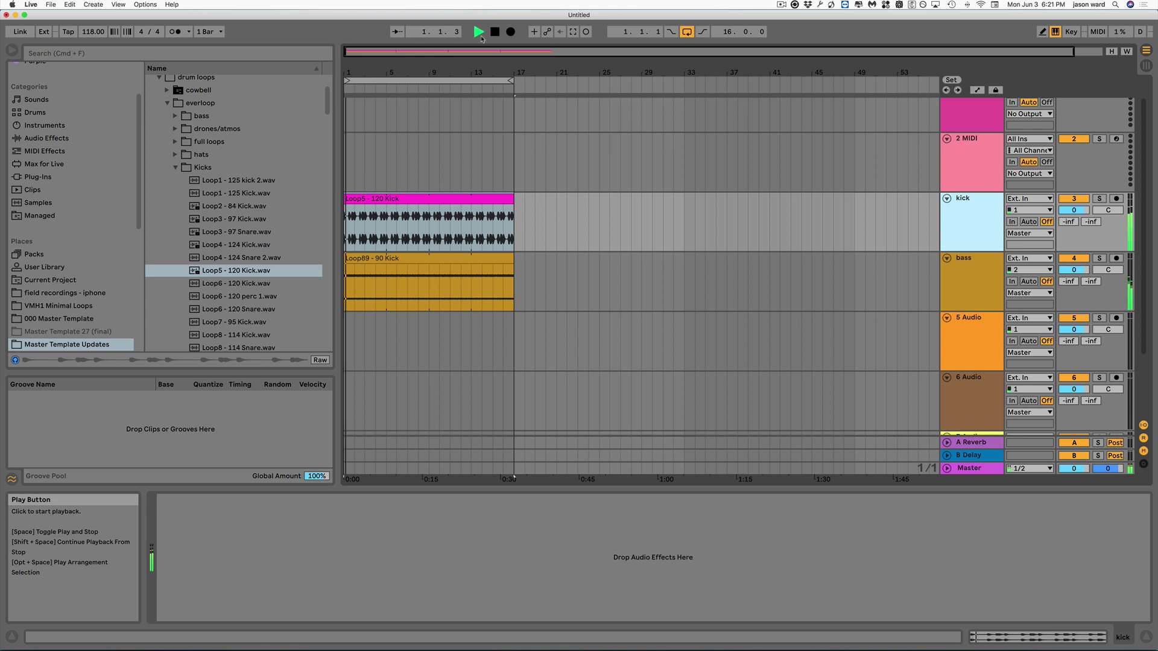
left_click(175, 169)
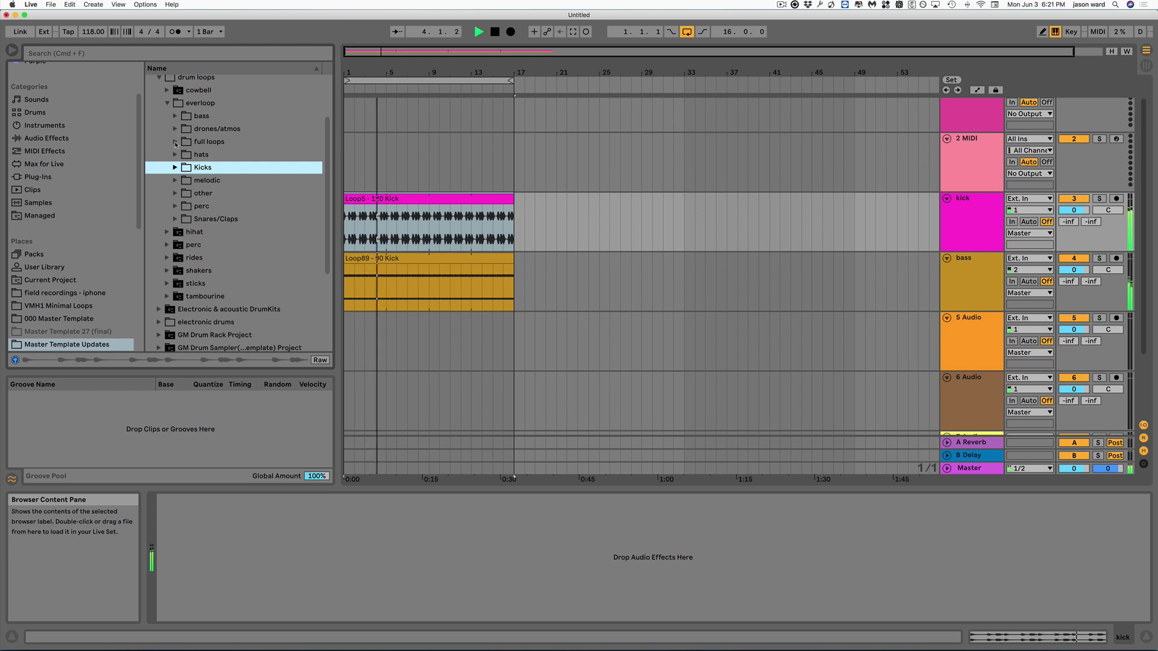
left_click(175, 184)
key("Down")
key("Down")
key("Down")
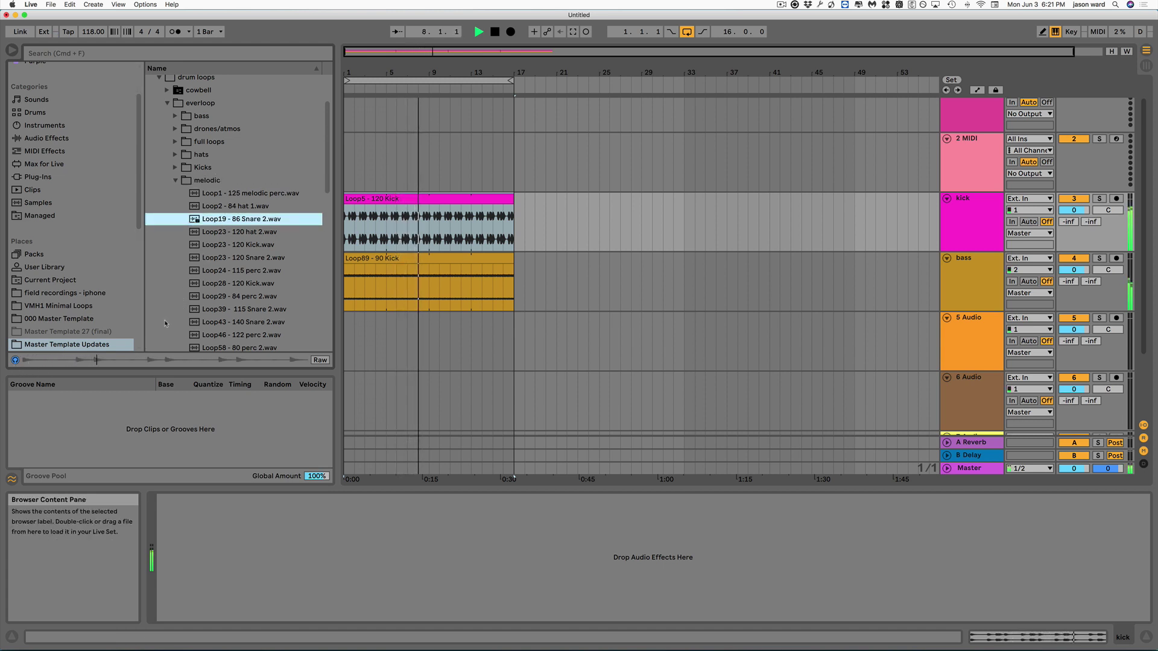
Audition Loop23 - 120 hat 2.wav and Loop23 - 120 Snare 2.wav, placing the latter on audio track 5 as a 16-bar clip from bar 1
key("Down")
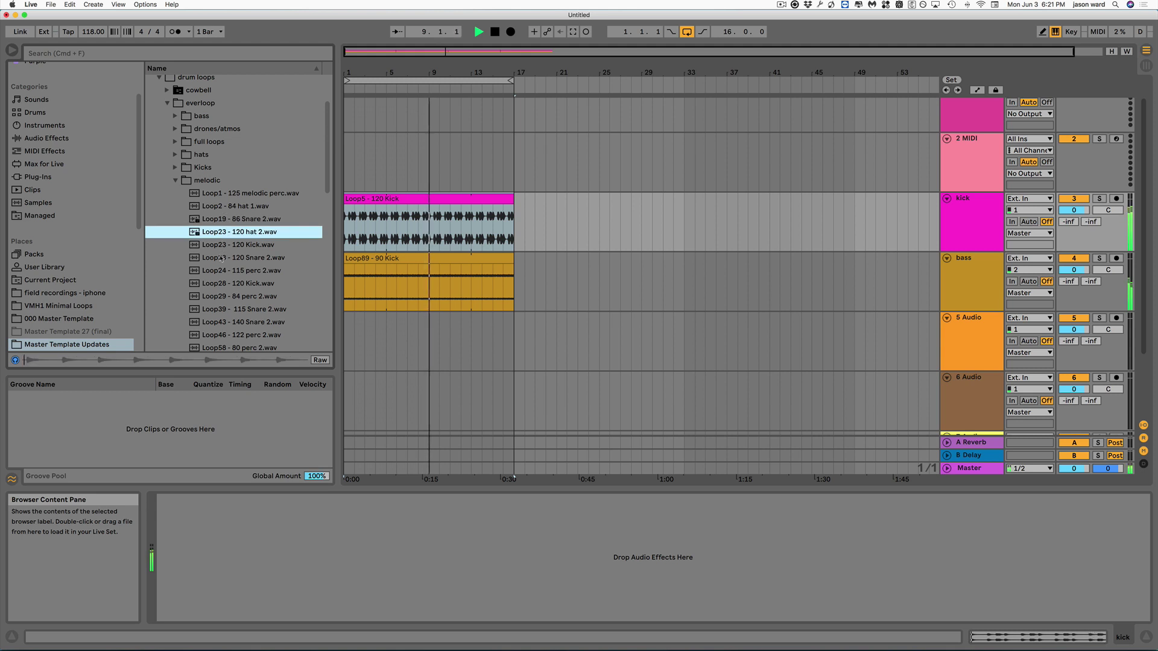
left_click(224, 258)
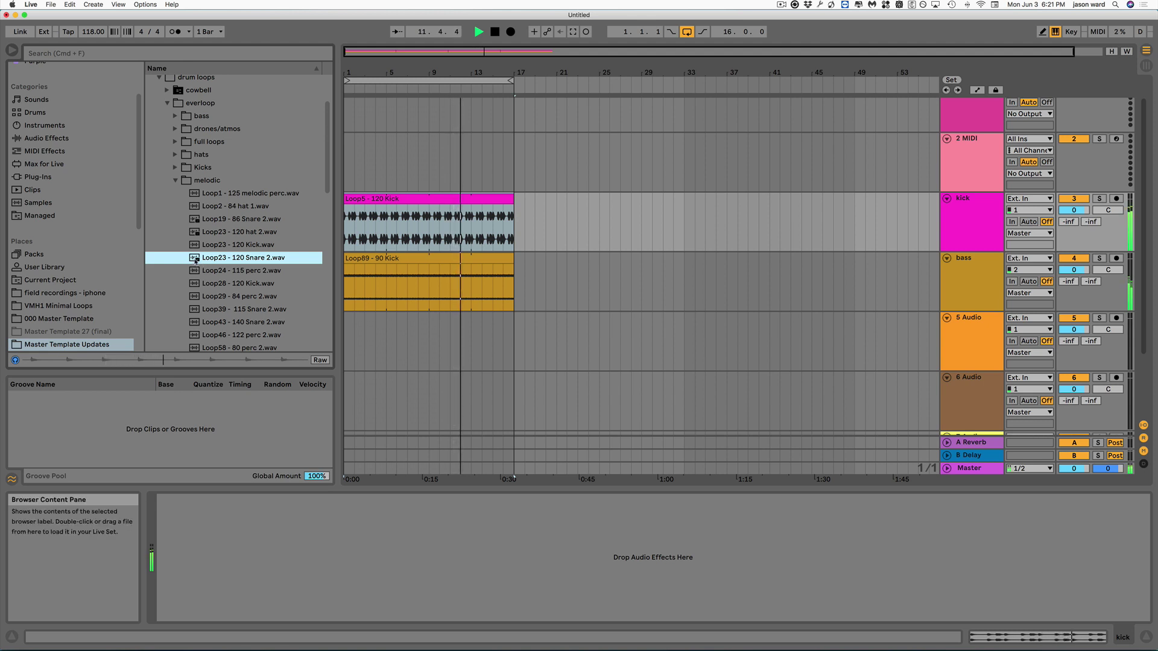
left_click_drag(195, 260, 349, 351)
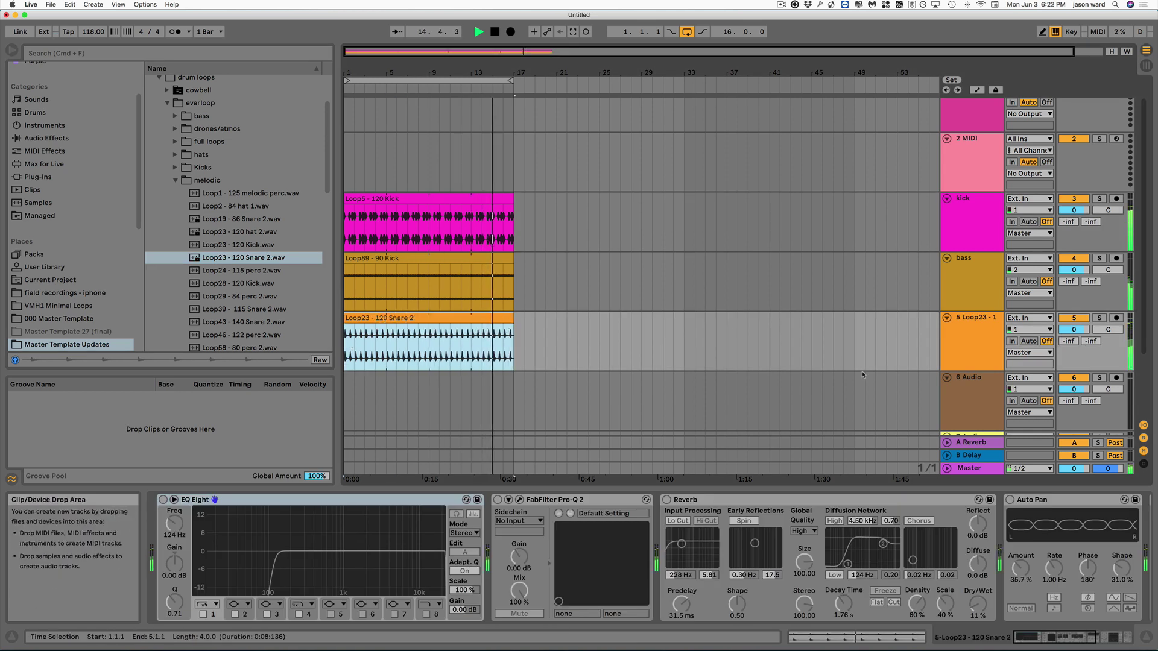
Lower track 5's volume to -4.1 dB and rename the track melodic\
left_click_drag(1080, 331, 1074, 329)
left_click(971, 323)
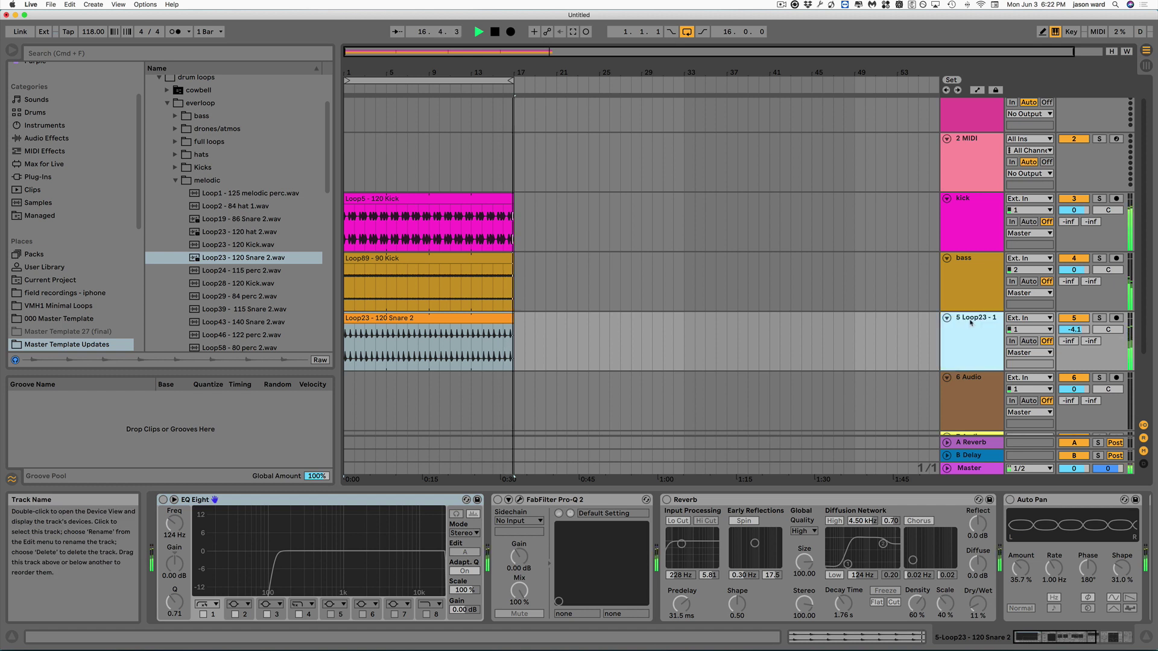
key("super+r")
type("melo")
key("Return")
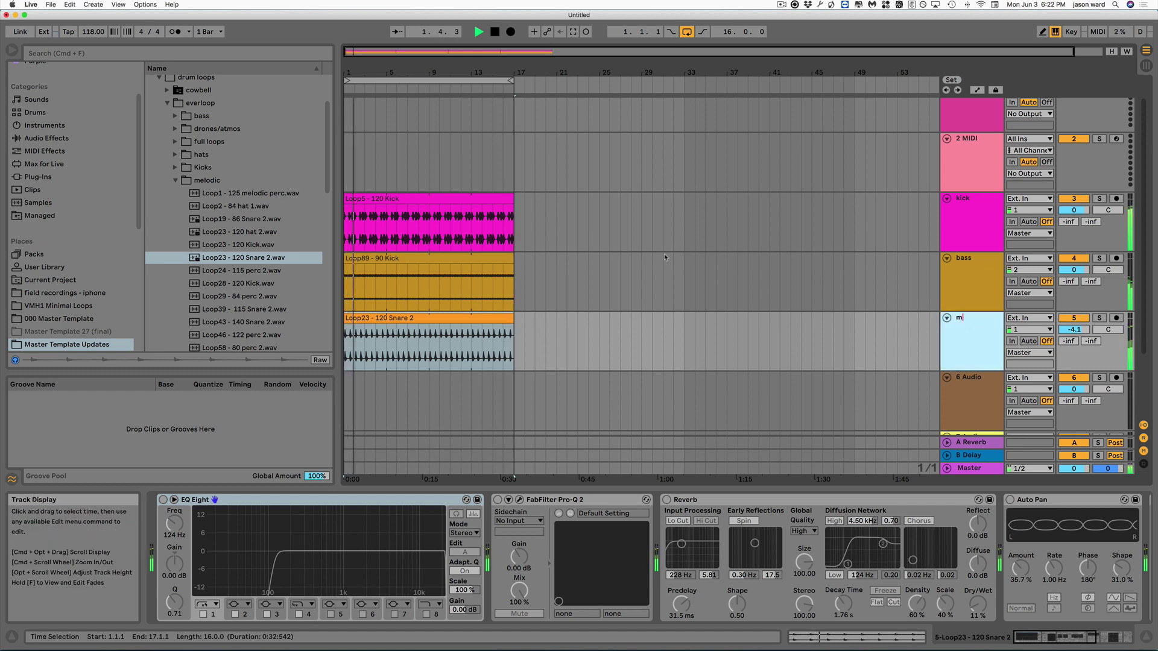
type("dic")
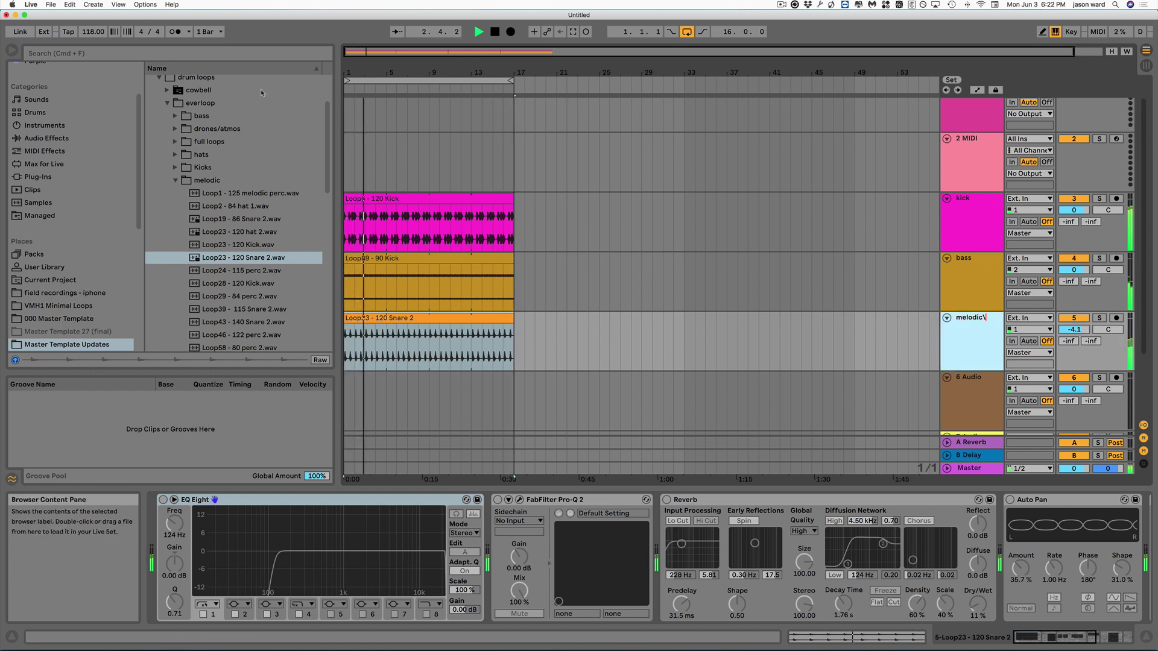
Duplicate the melodic\ track and delete the Loop23 - 120 Snare 2 clip from the copy
scroll(241, 292, "down", 4)
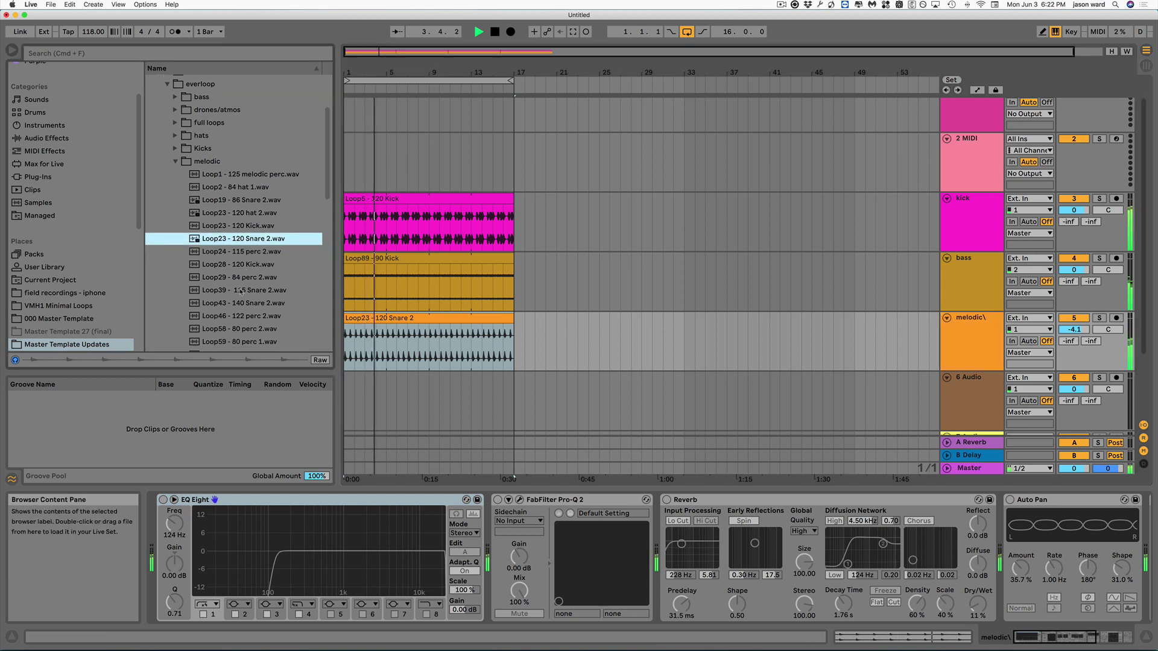
left_click(976, 323)
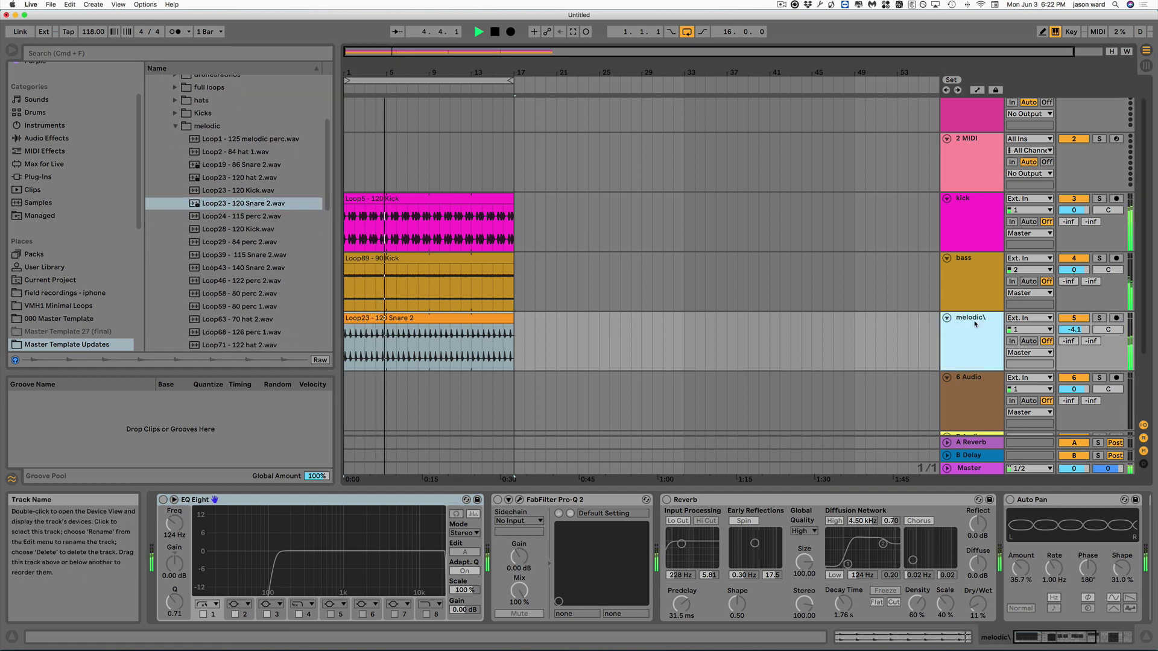
key("super+d")
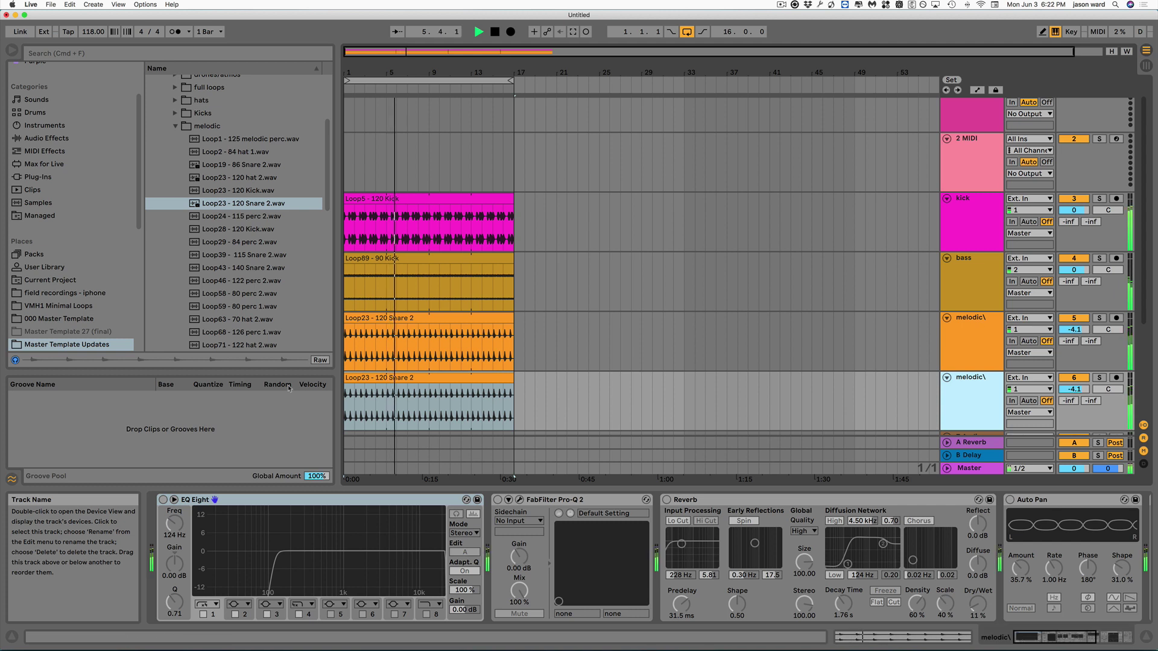
left_click(379, 380)
key("Delete")
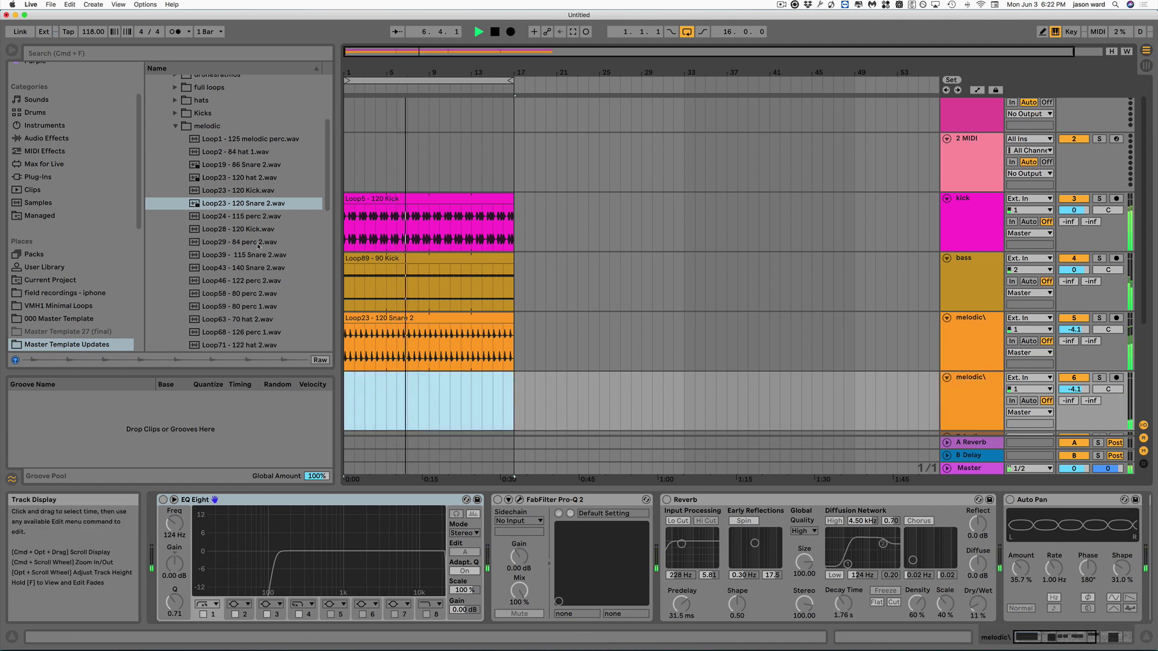
Audition Loop39 - 115 Snare 2.wav through Loop46 - 122 perc 2.wav, placing the last on the second melodic\ track from bar 9 to bar 17
left_click(241, 255)
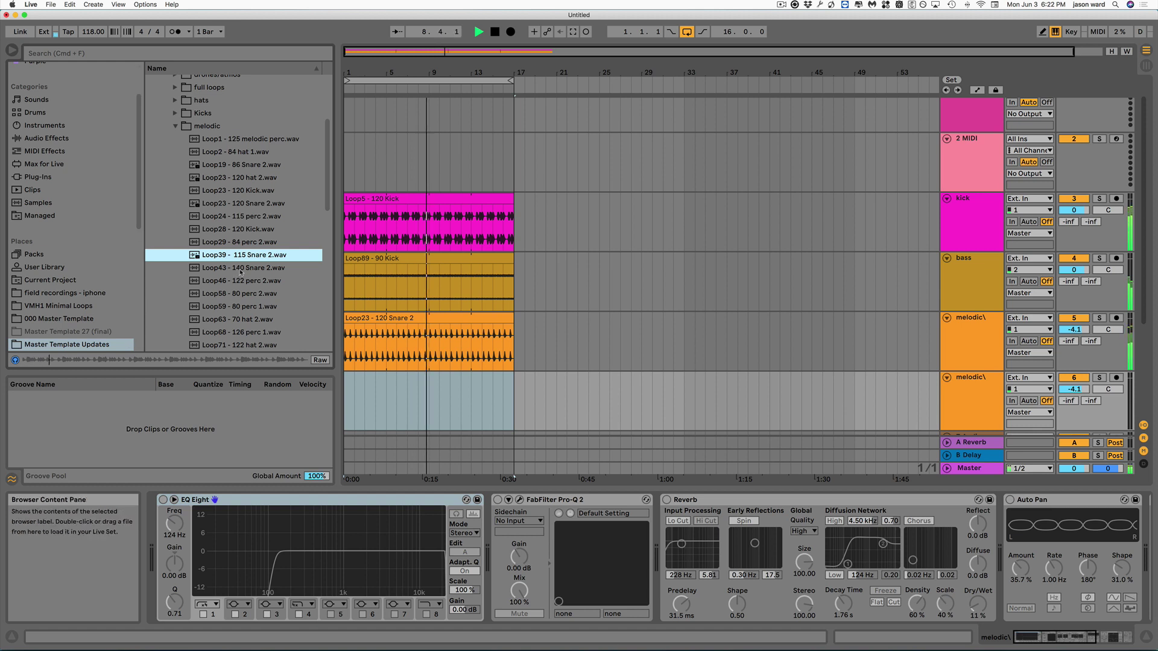
key("Down")
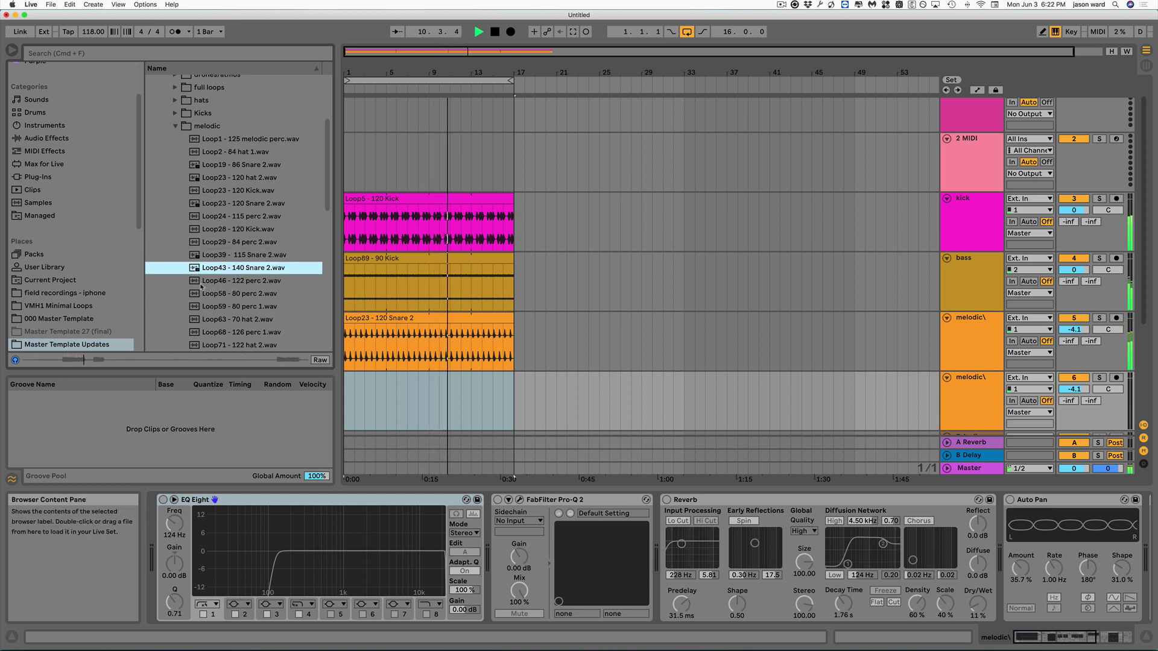
key("Down")
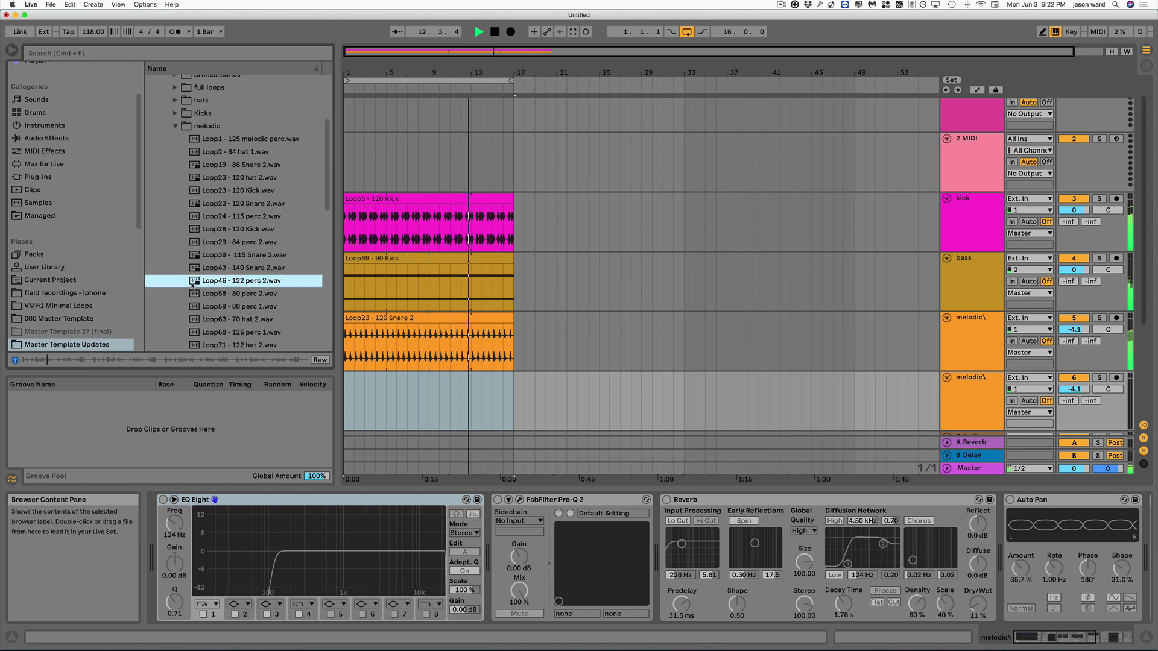
left_click_drag(240, 281, 432, 406)
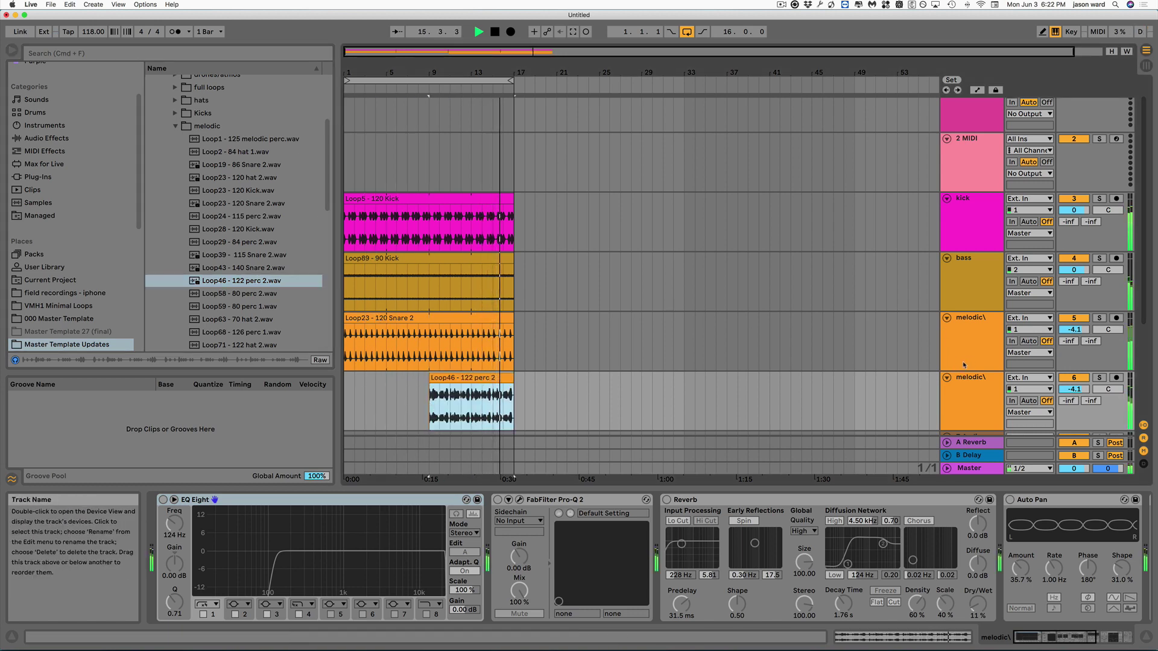
Audition Snares/Claps loops from Loop1 - 125 stick.wav onward and place Loop5 - 120 Snare 2.wav on audio track 7 as a 16-bar clip from bar 1
scroll(971, 363, "down", 2)
scroll(971, 363, "down", 2)
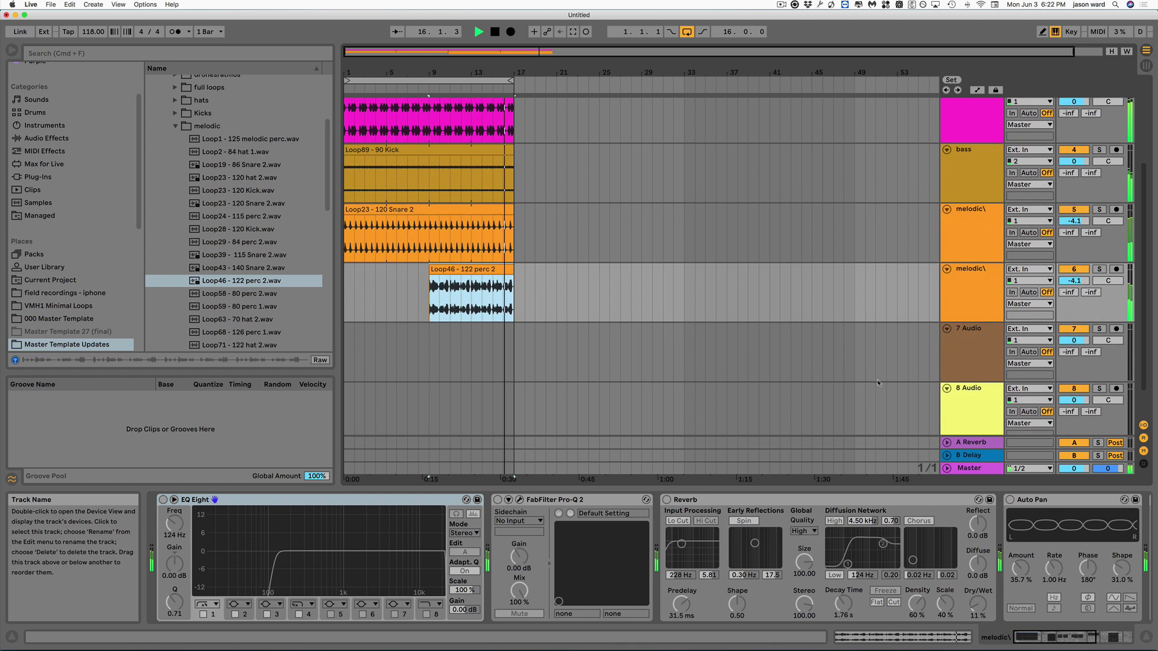
left_click(175, 126)
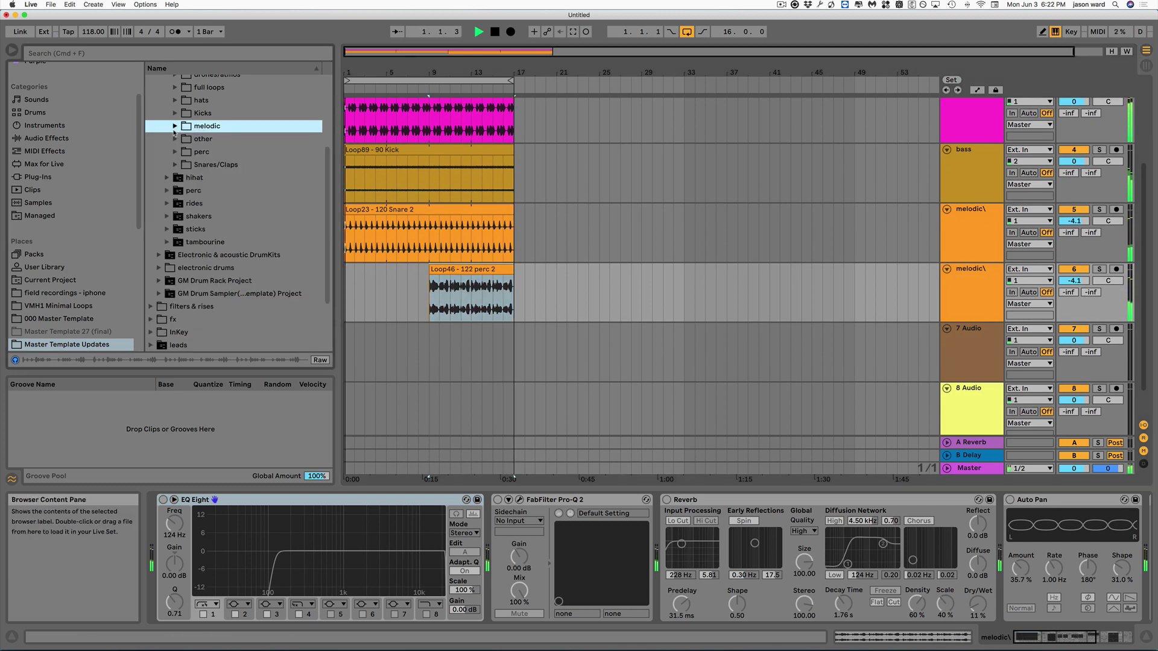
left_click(176, 165)
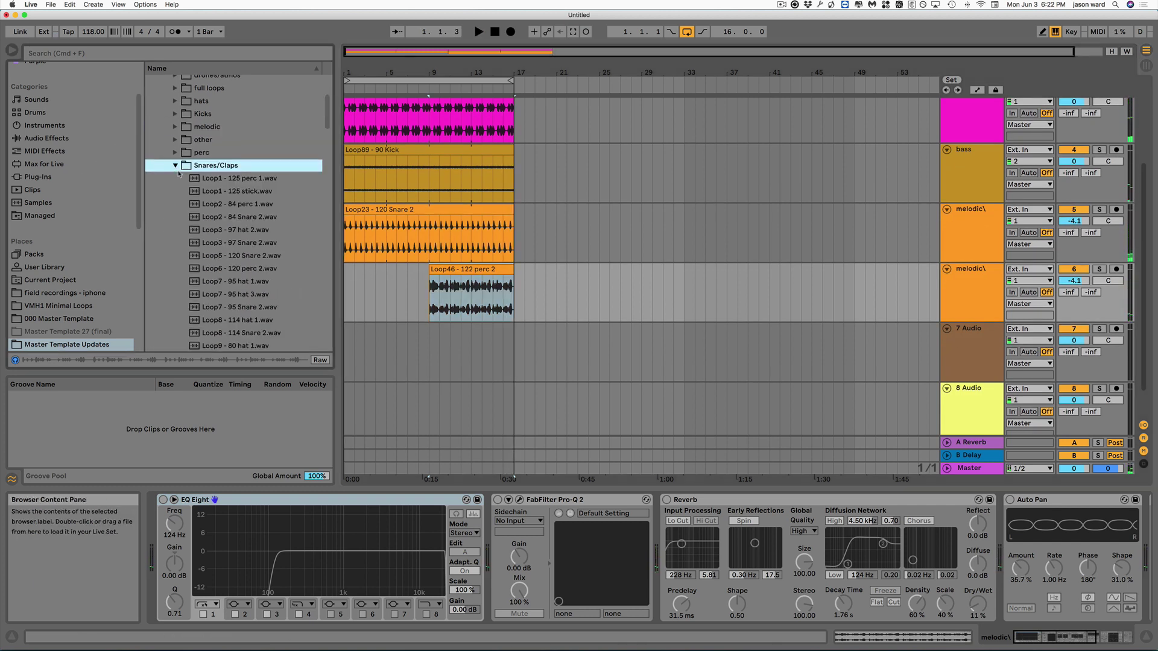
left_click(239, 193)
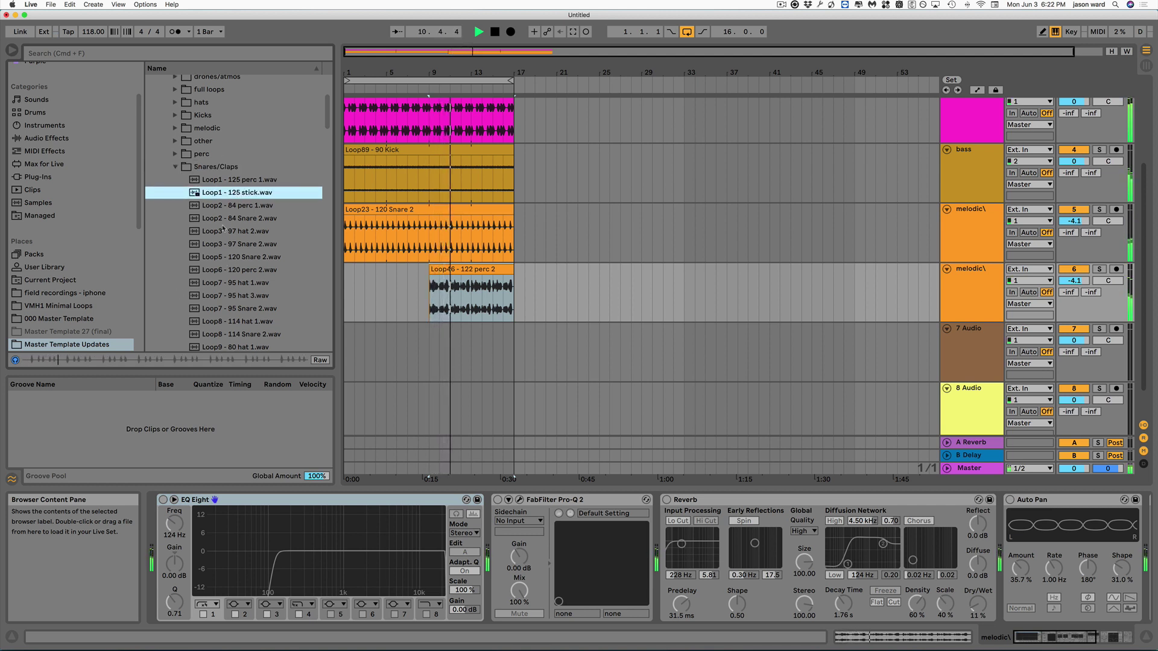
key("Down")
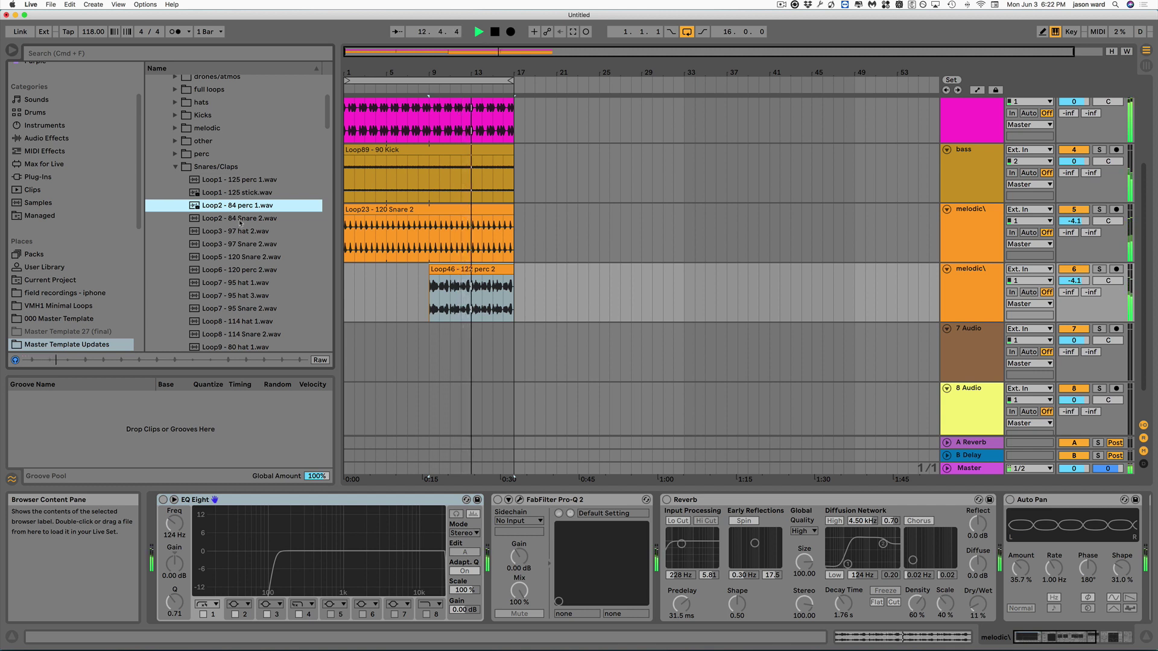
key("Down")
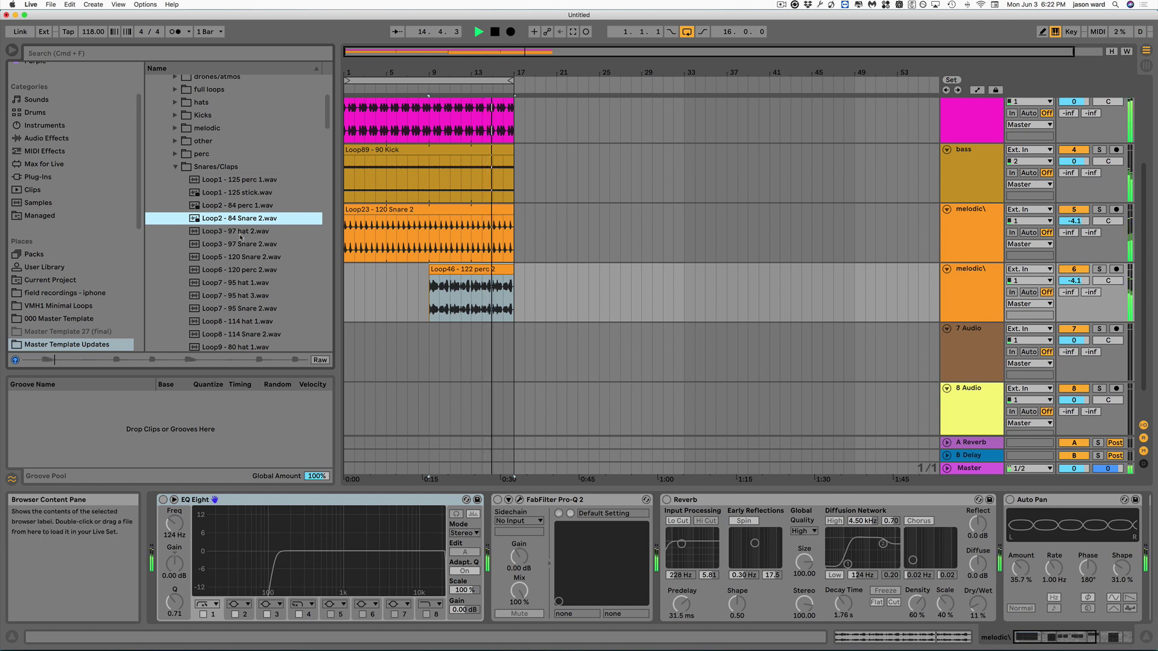
key("Down")
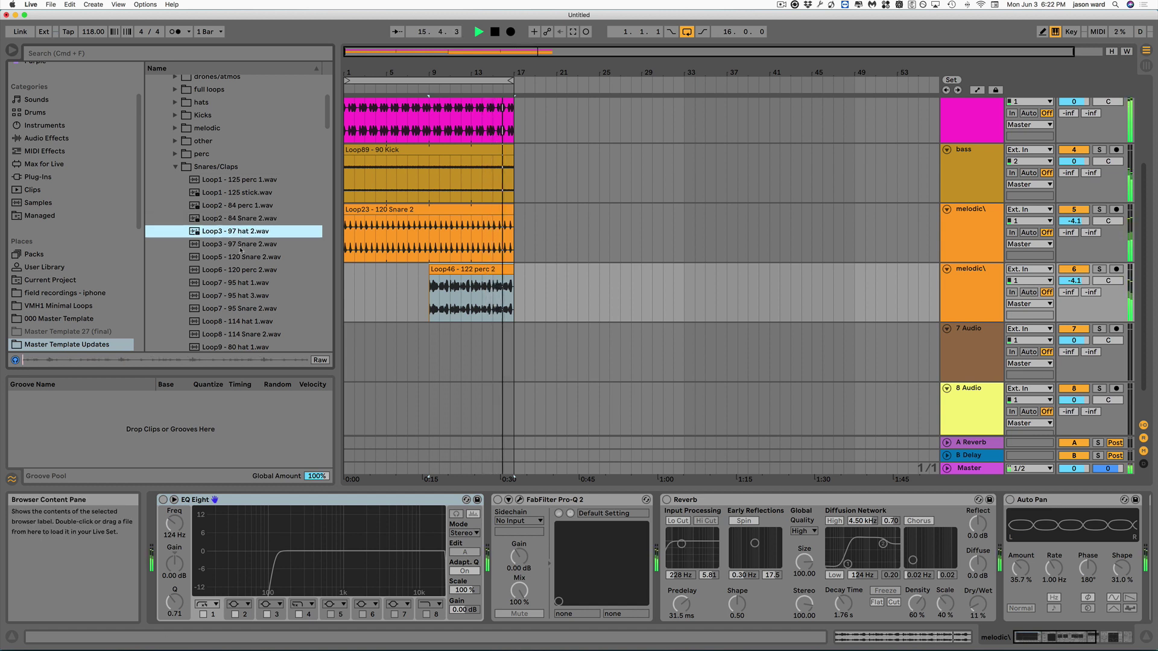
key("Down")
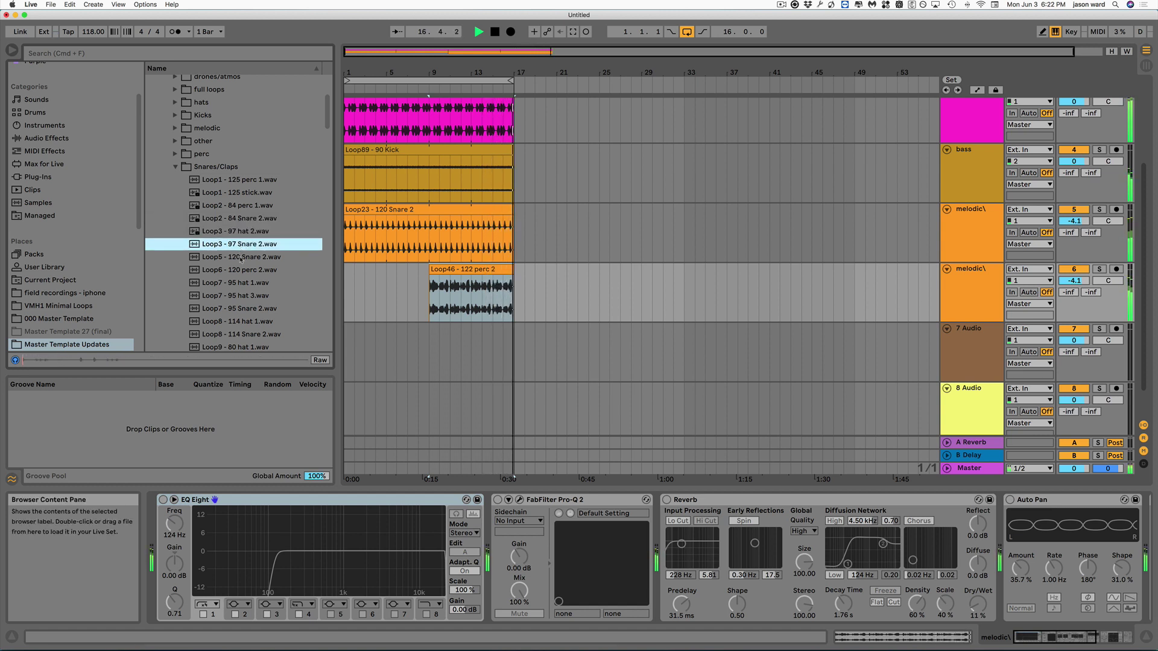
key("Down")
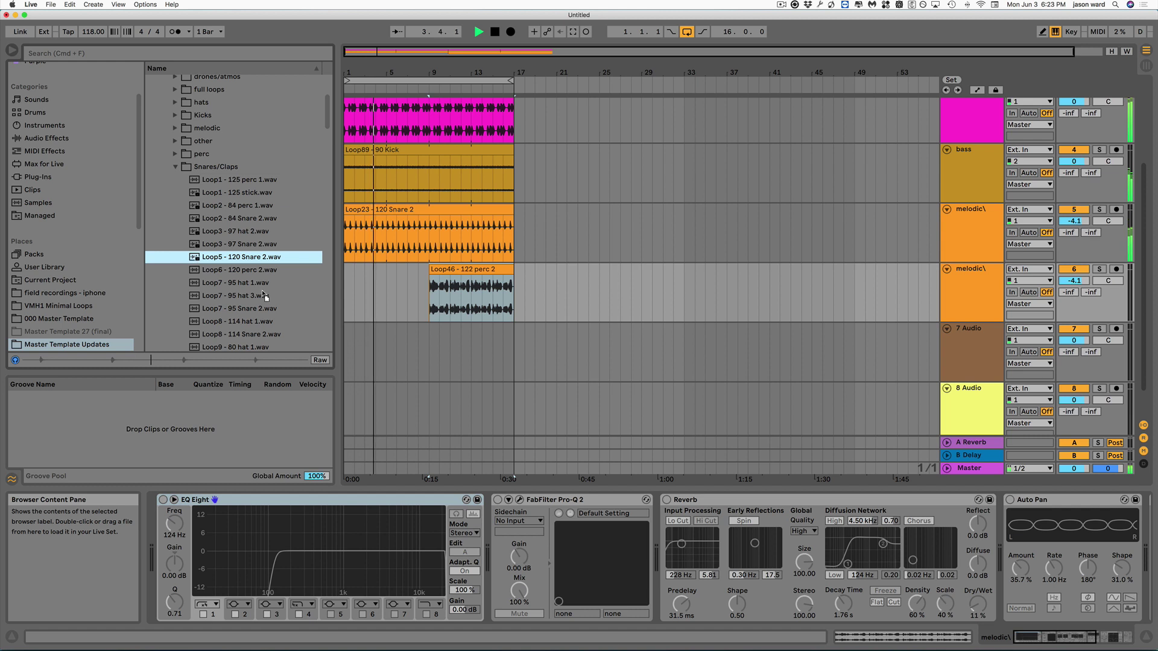
left_click_drag(197, 261, 514, 329)
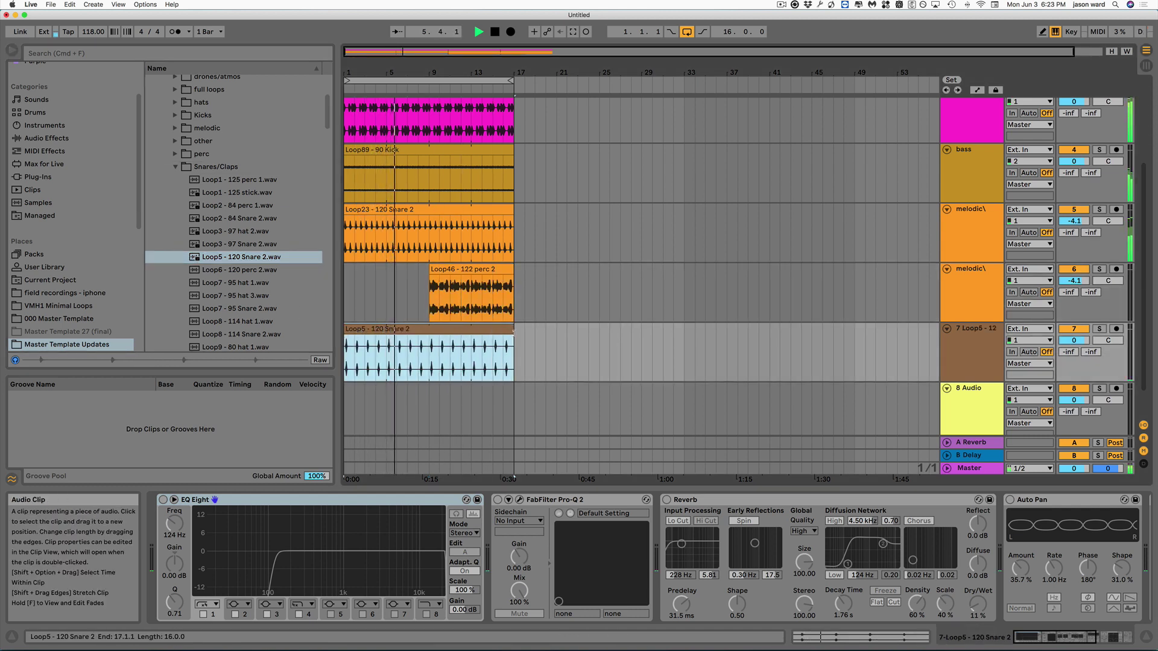
Duplicate track 7 and delete the Loop5 - 120 Snare 2 clip from the copy
left_click(975, 331)
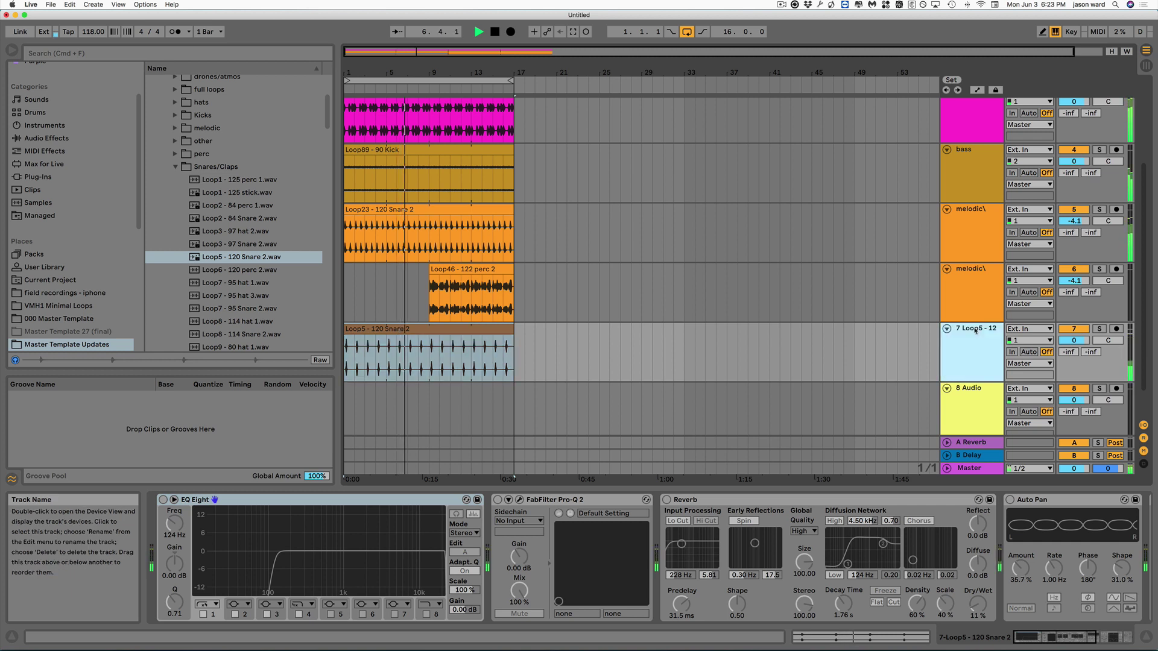
key("super+r")
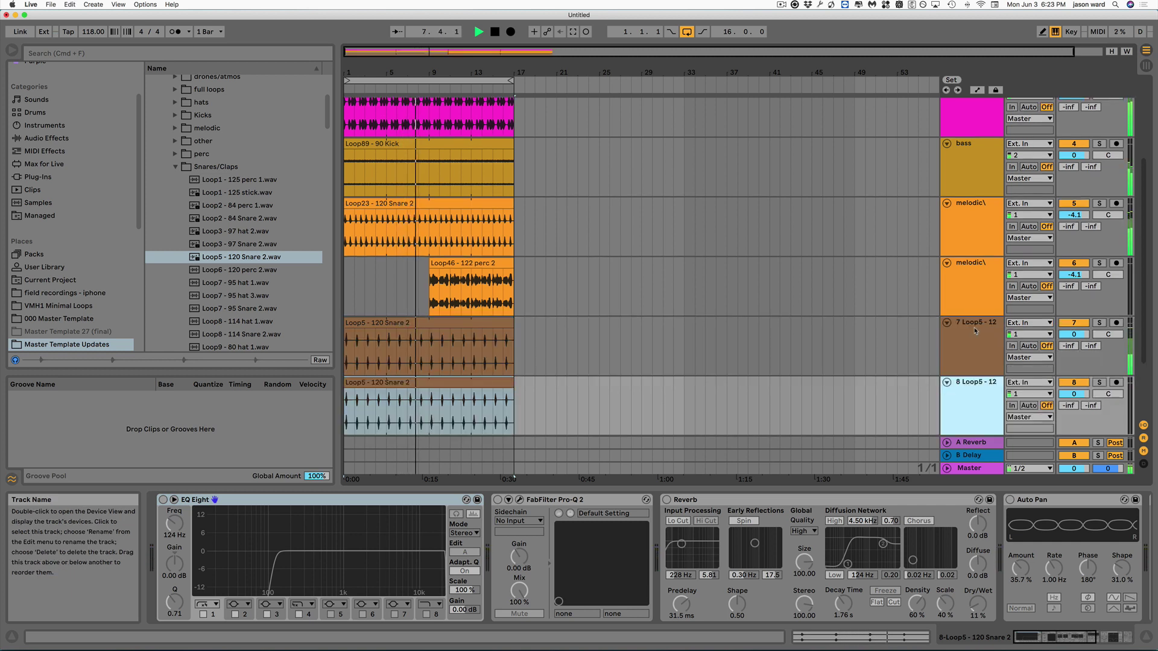
left_click(436, 383)
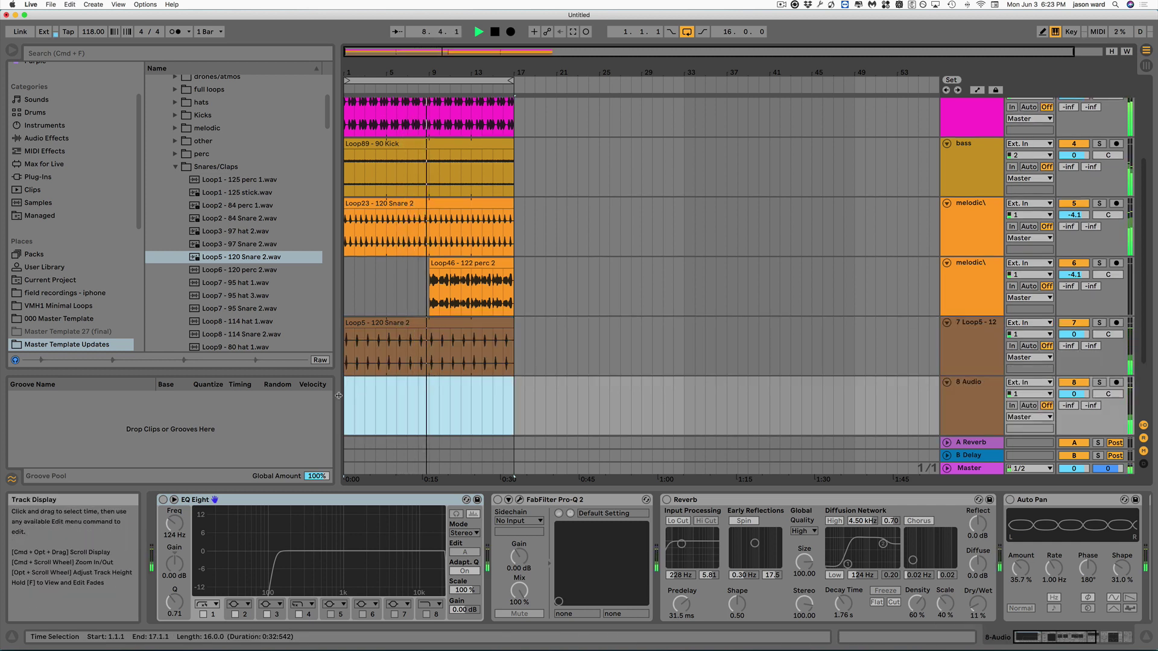
key("Delete")
Preview Loop2 - 84 perc 1.wav and place it on audio track 8 as a 16-bar clip from bar 1
left_click(212, 206)
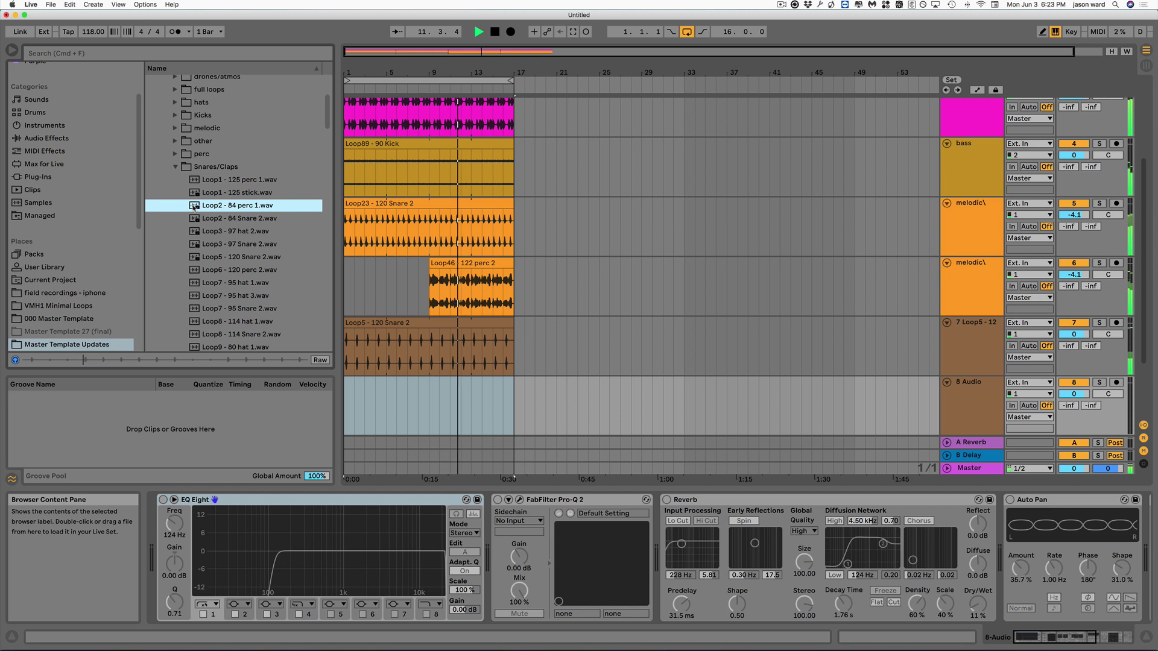
left_click_drag(194, 207, 348, 398)
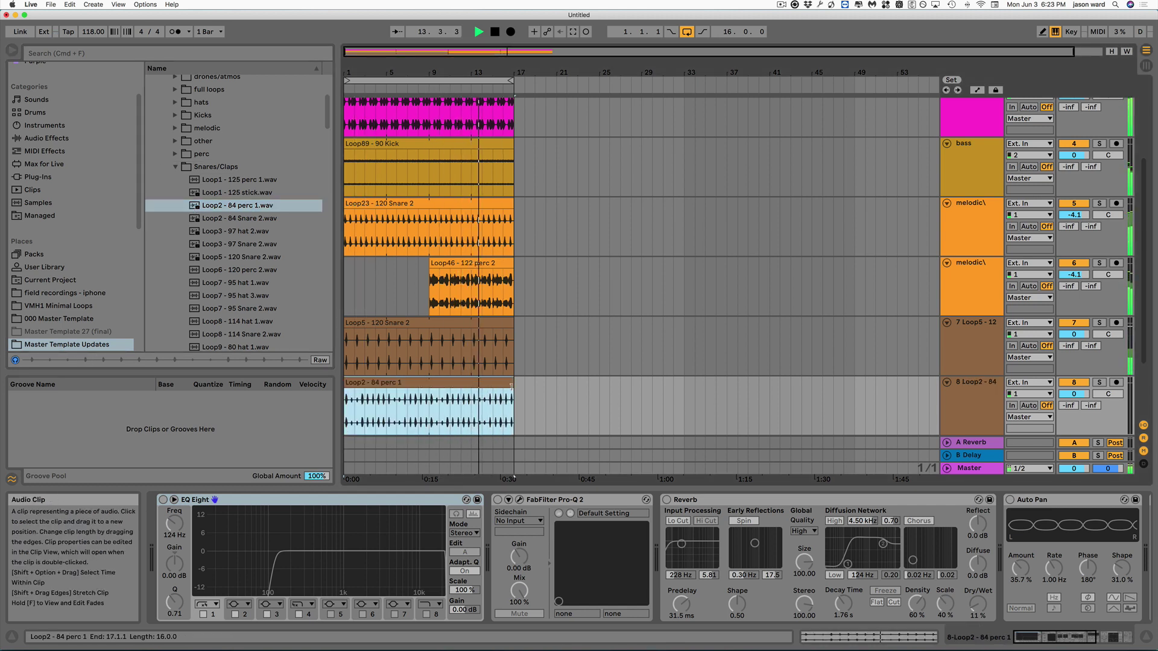
key("super+t")
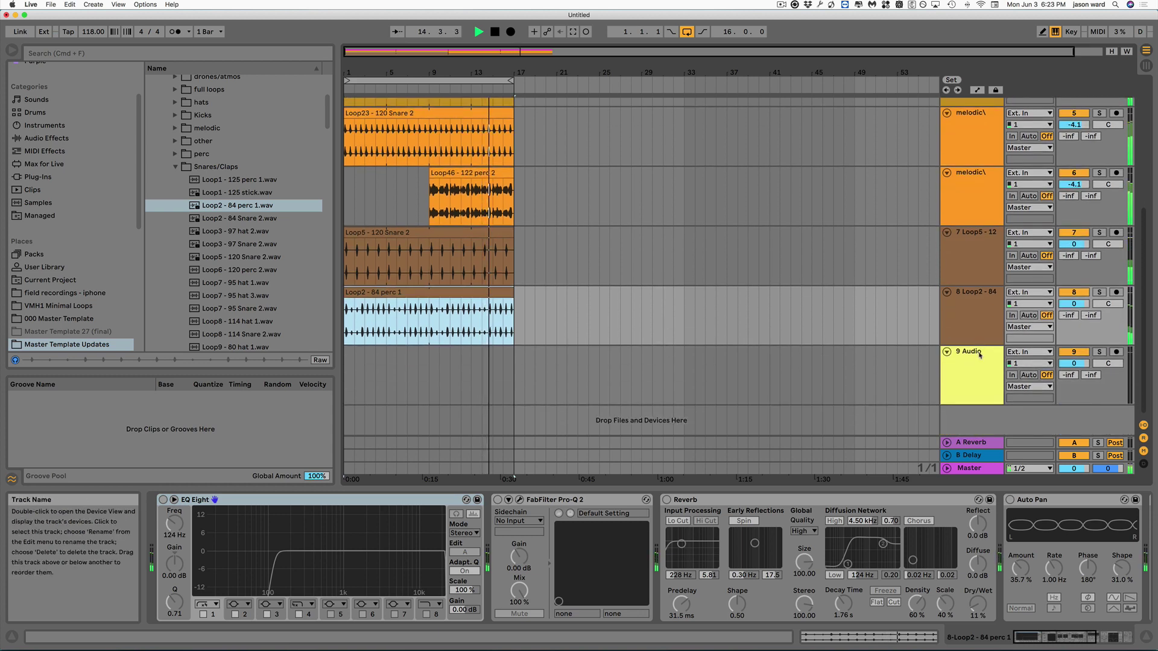
Select audio track 9 and audition Loop4 - 124 hat 1.wav, Loop4 - 124 hat 3.wav and Loop5 - 120 hat 1.wav from the hats folder
left_click(972, 364)
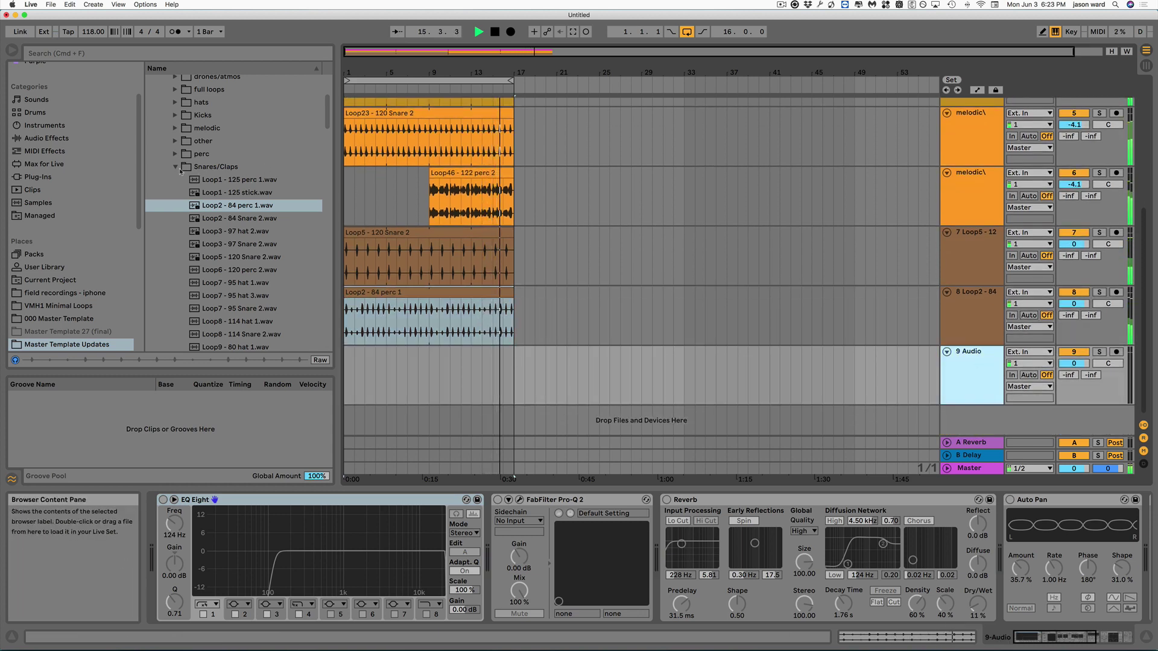
left_click(175, 167)
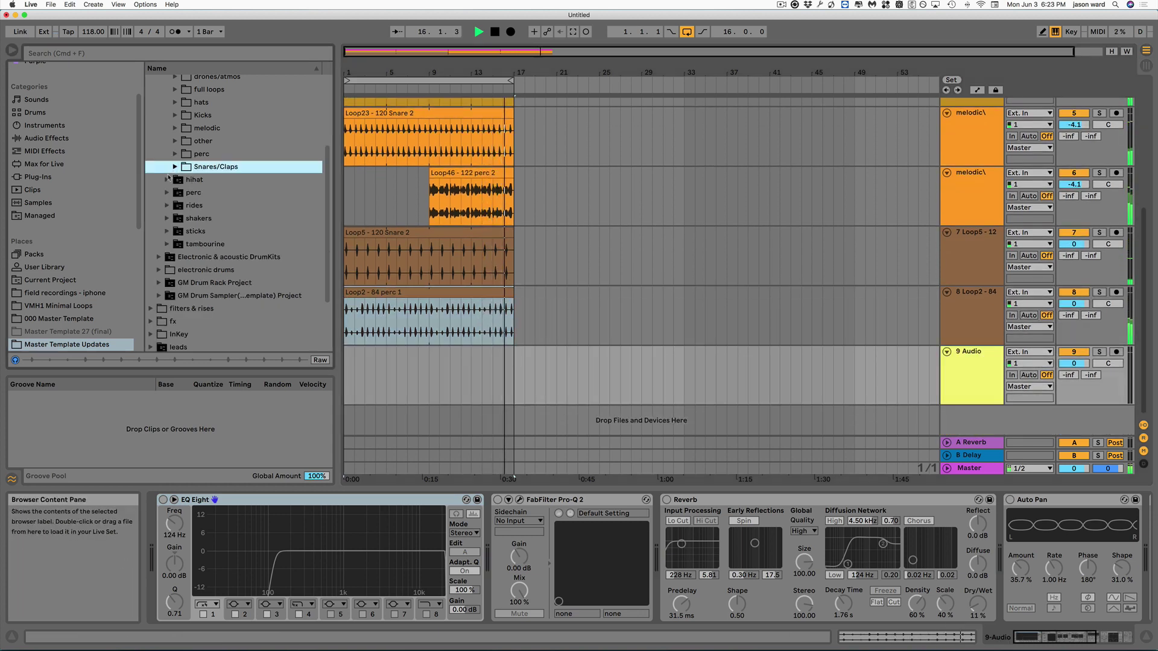
left_click(175, 102)
left_click(231, 154)
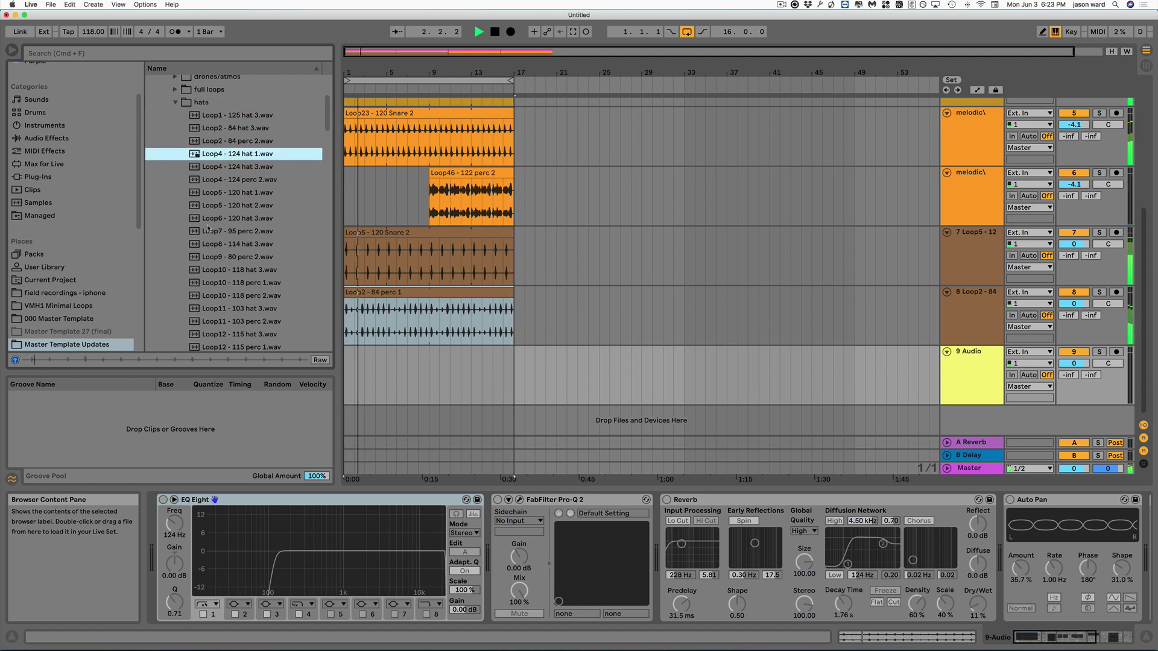
left_click(223, 167)
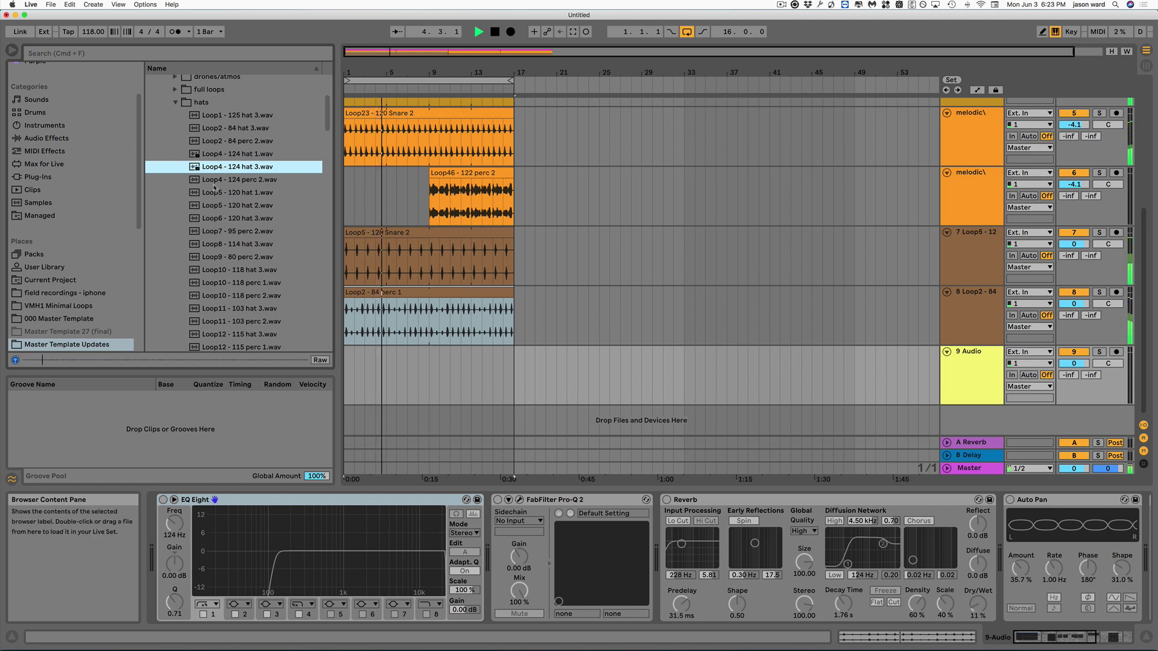
left_click(225, 193)
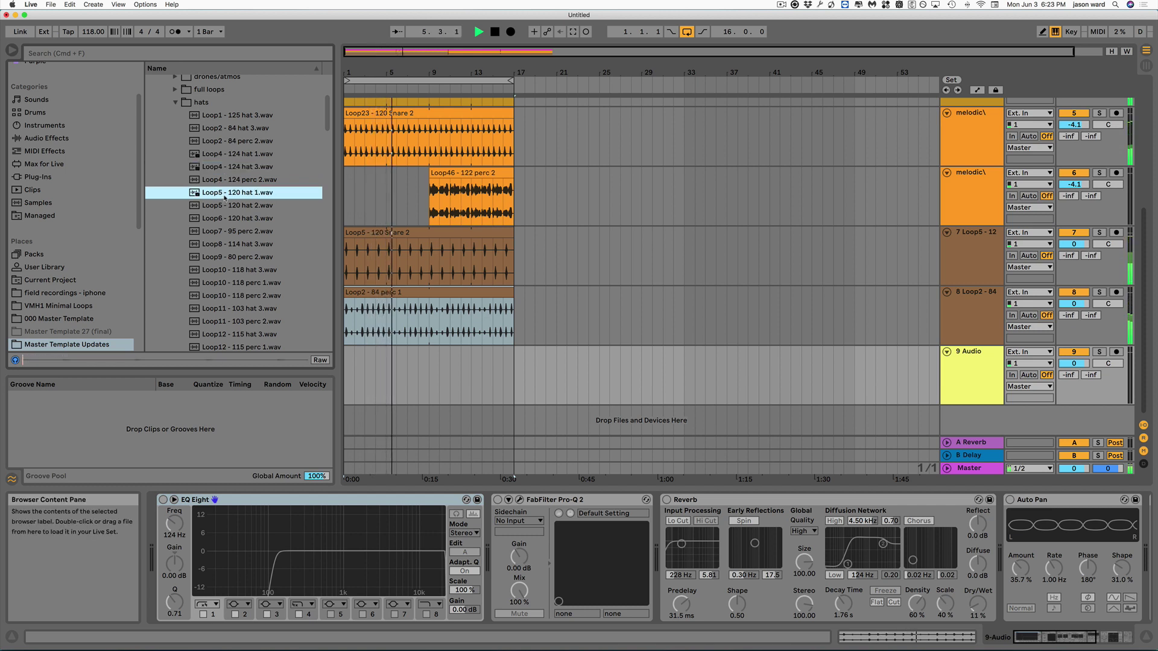
Preview Loop17 - 95 hat 3.wav and place it on audio track 9 as a 16-bar clip from bar 1
scroll(236, 241, "down", 5)
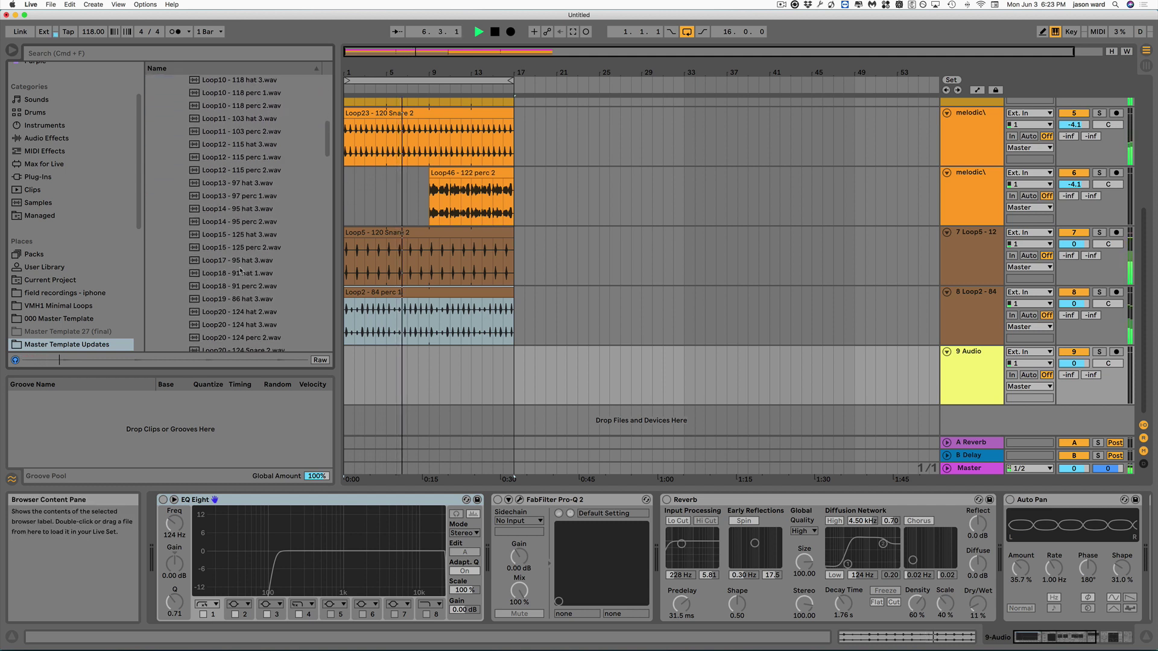
left_click(241, 263)
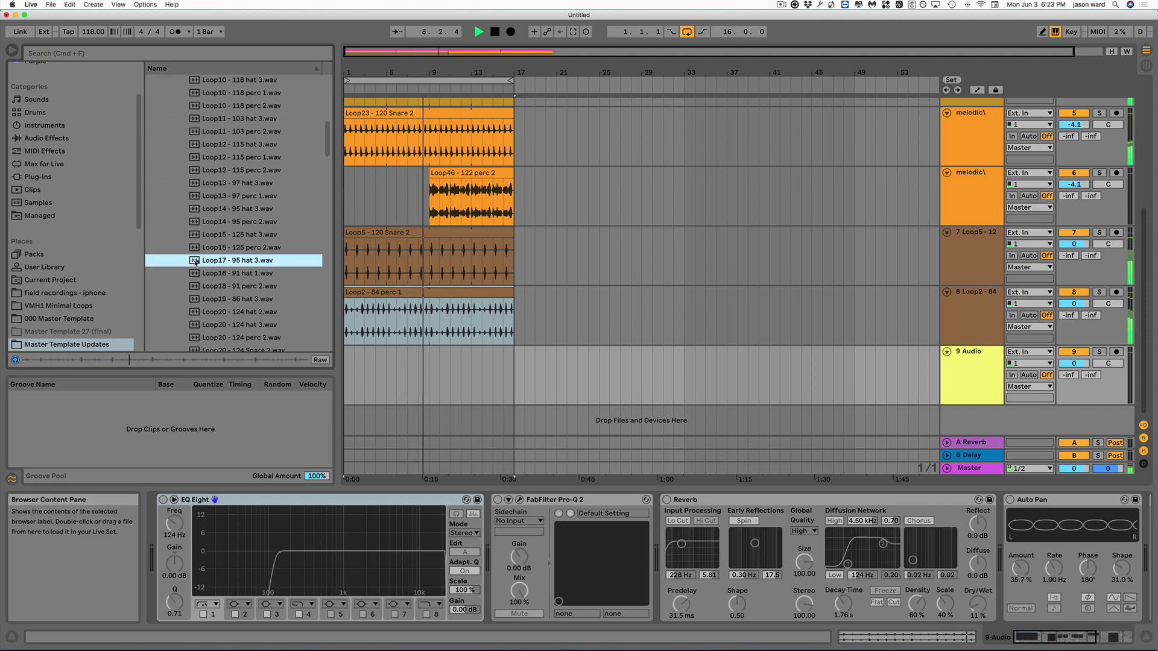
left_click_drag(254, 259, 514, 356)
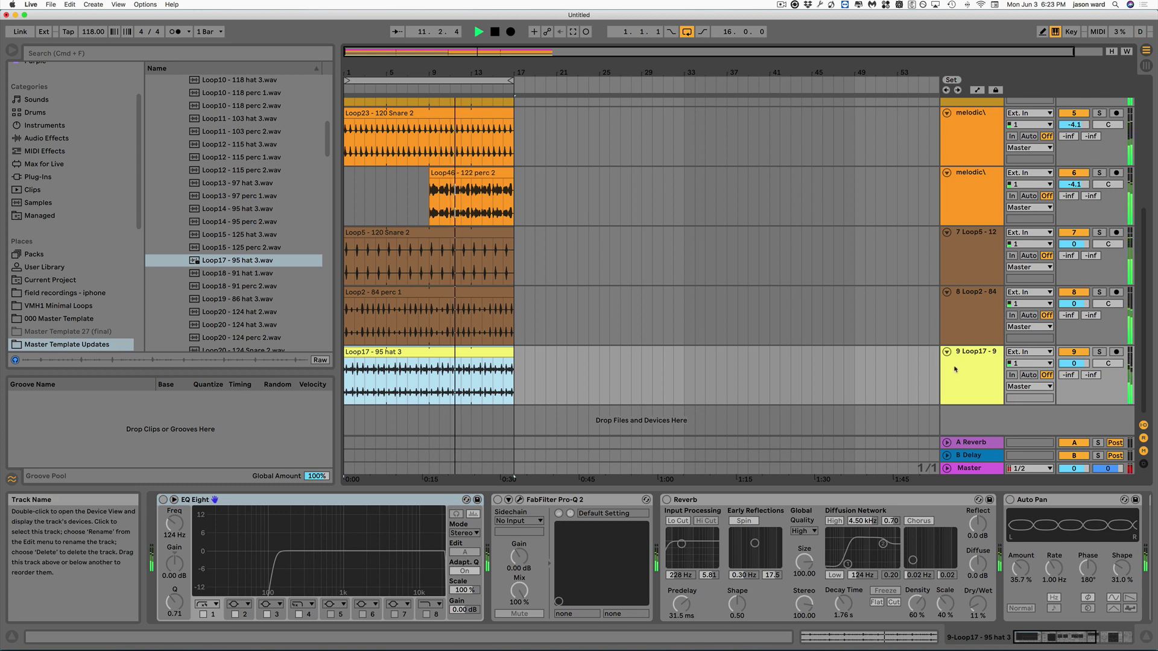
Add an audio track below track 9 and audition loops in the hats folder from Loop20 - 124 hat 3.wav to Loop26 - 75 hat 3.wav
left_click(973, 355)
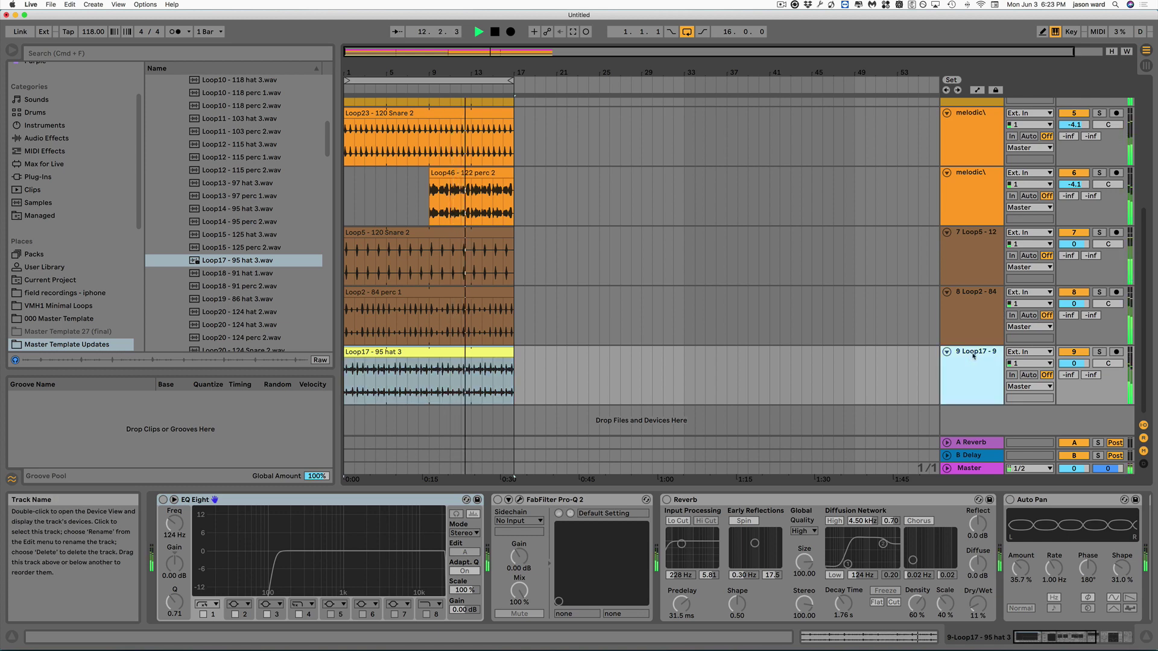
key("super+t")
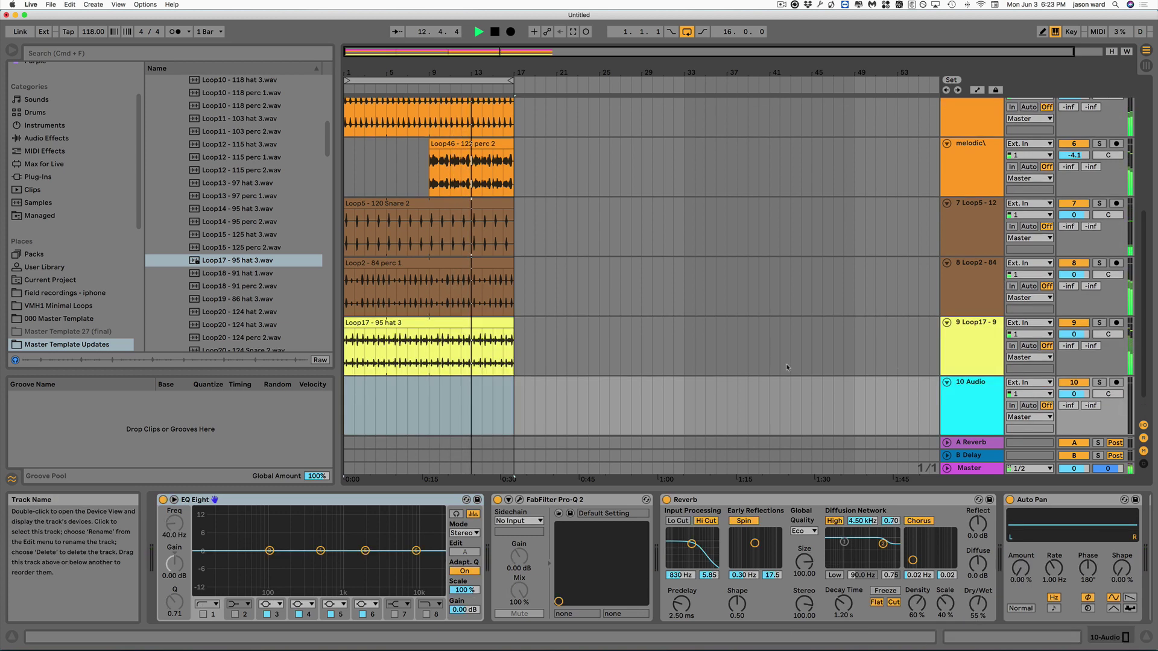
left_click(252, 325)
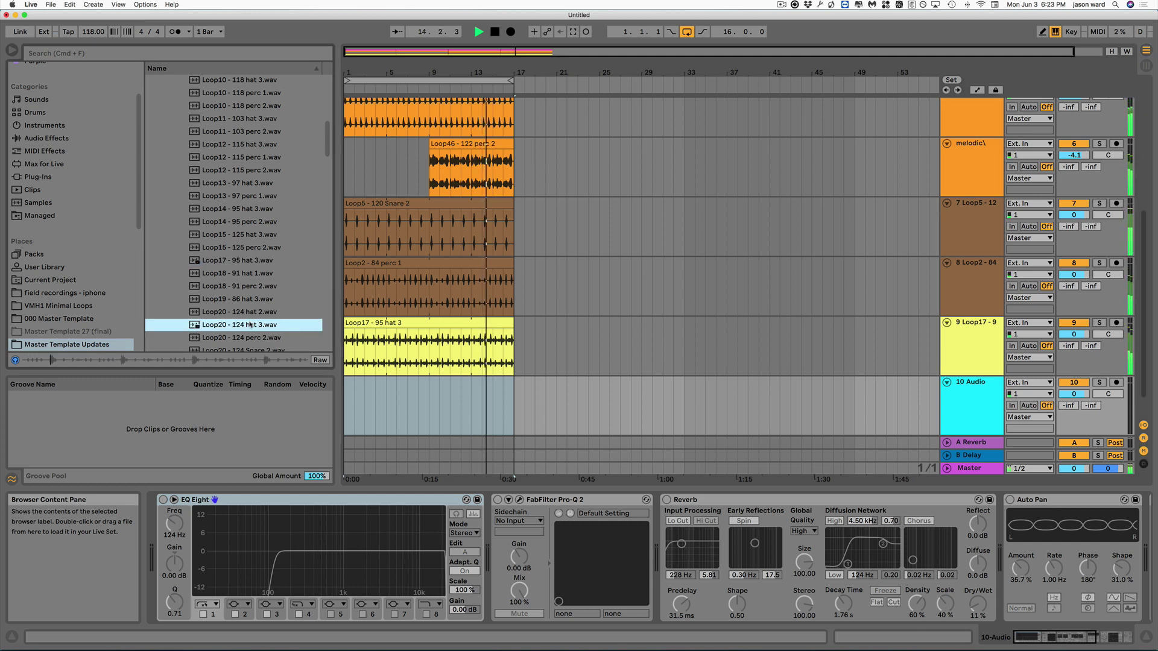
scroll(242, 330, "down", 2)
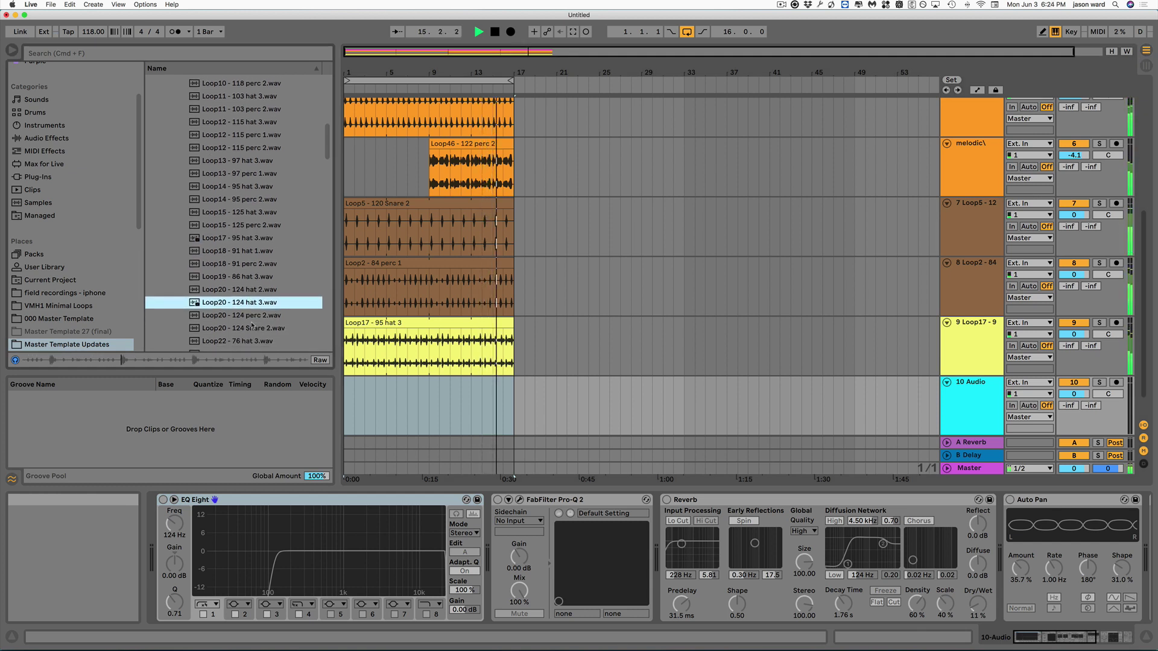
left_click(249, 316)
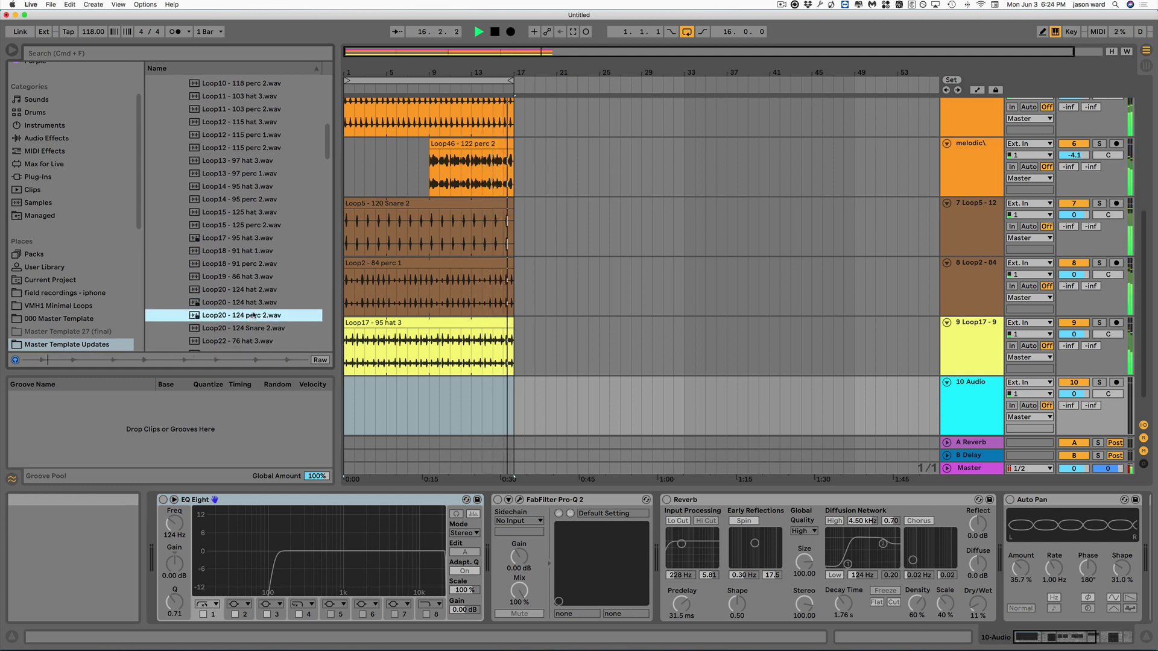
scroll(250, 314, "down", 3)
left_click(254, 310)
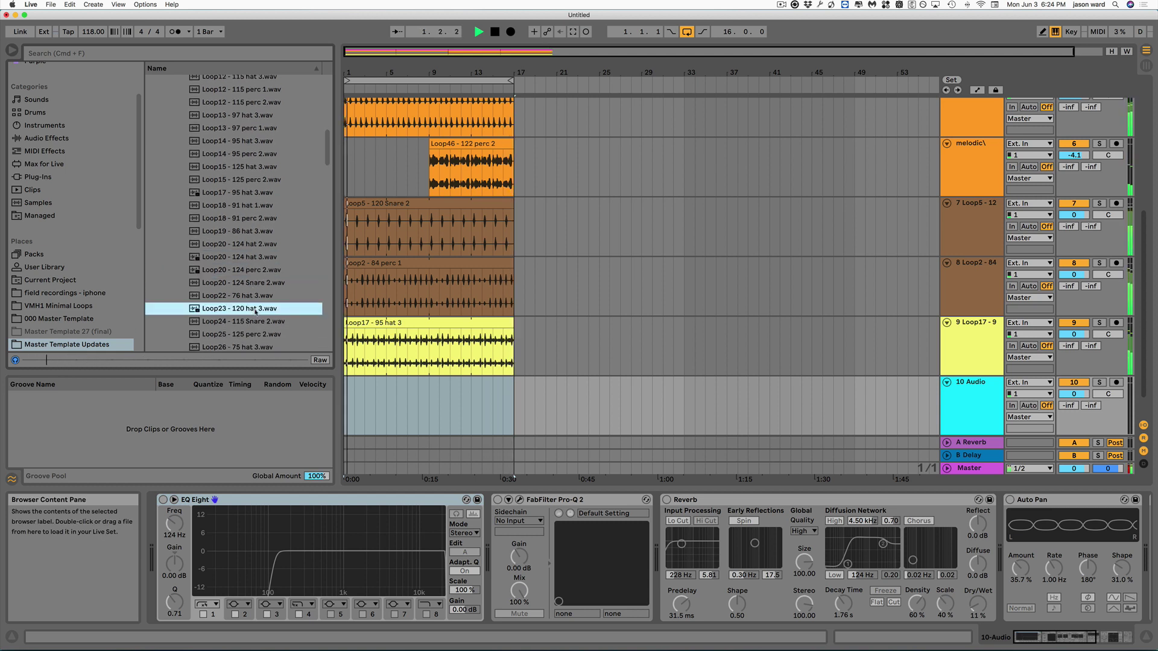
left_click(254, 324)
scroll(253, 321, "down", 3)
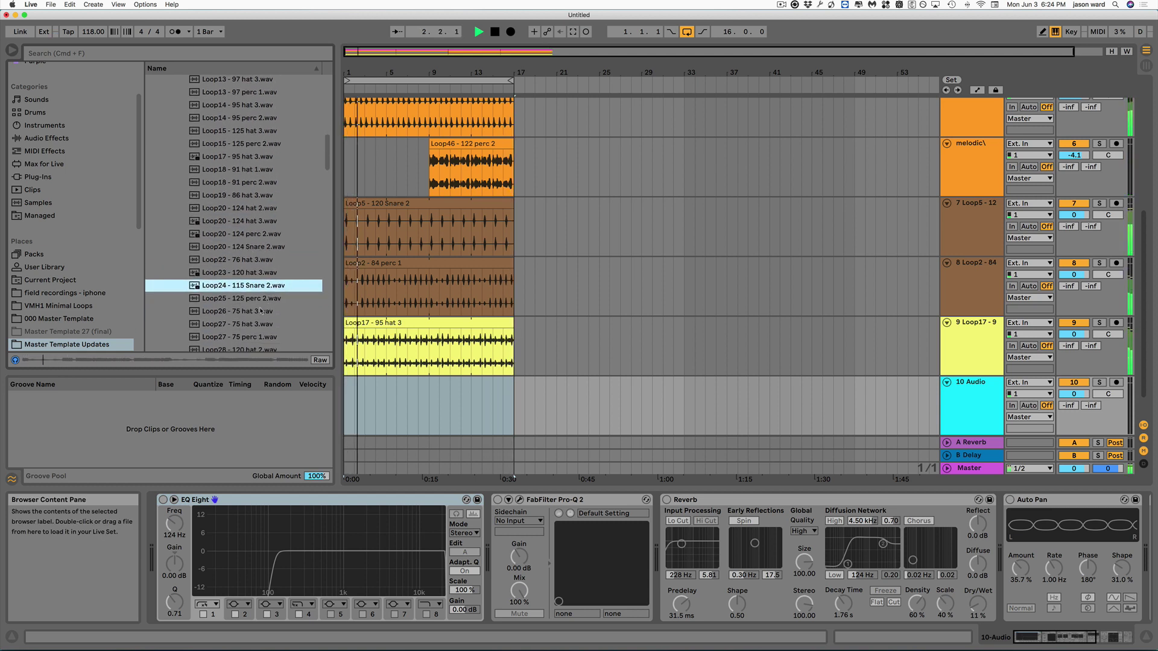
left_click(252, 312)
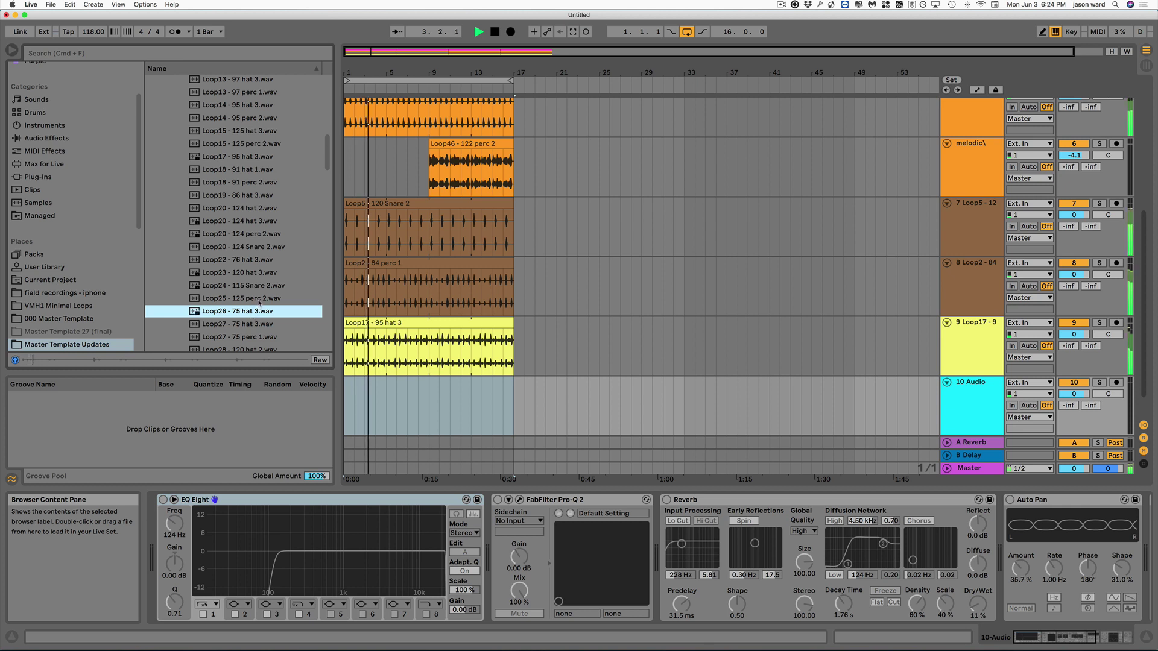
scroll(260, 303, "down", 4)
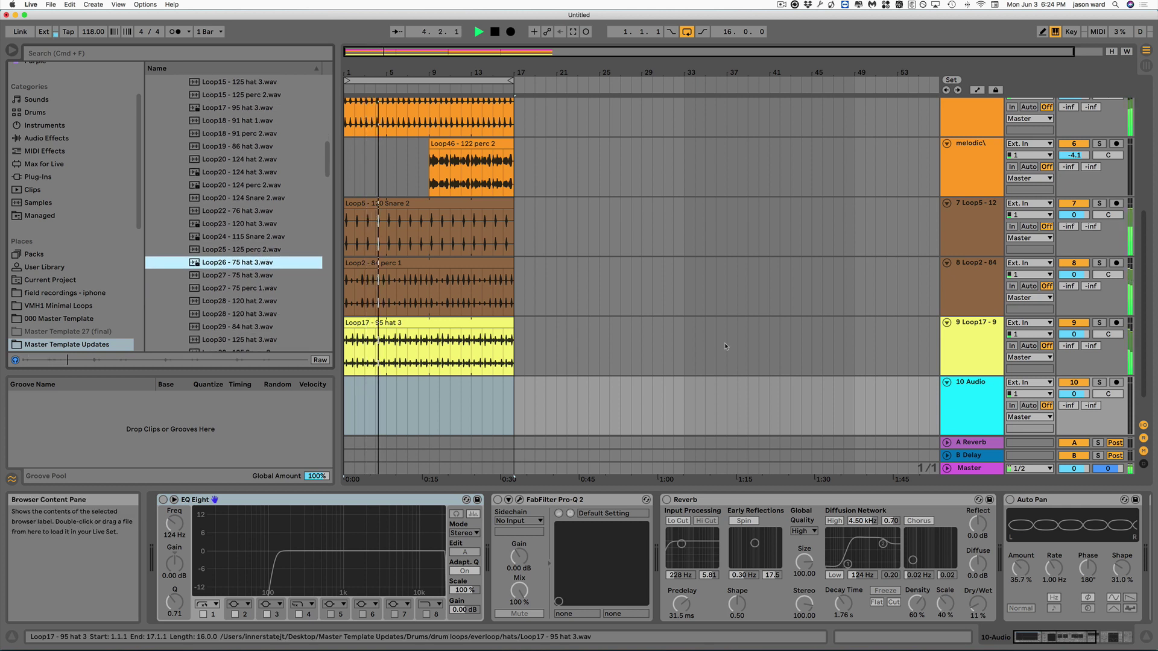
With track 9 muted, audition both Loop28 hats and place Loop28 - 120 hat 3.wav on track 10 as a 16-bar clip from bar 1
left_click(1076, 324)
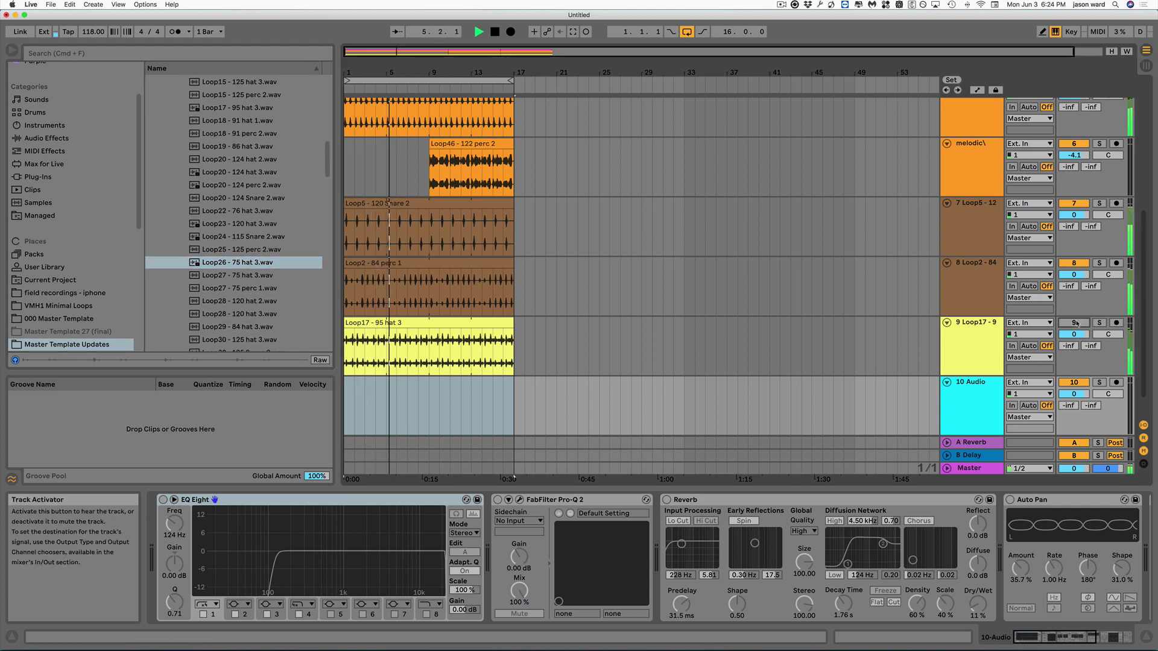
left_click(224, 301)
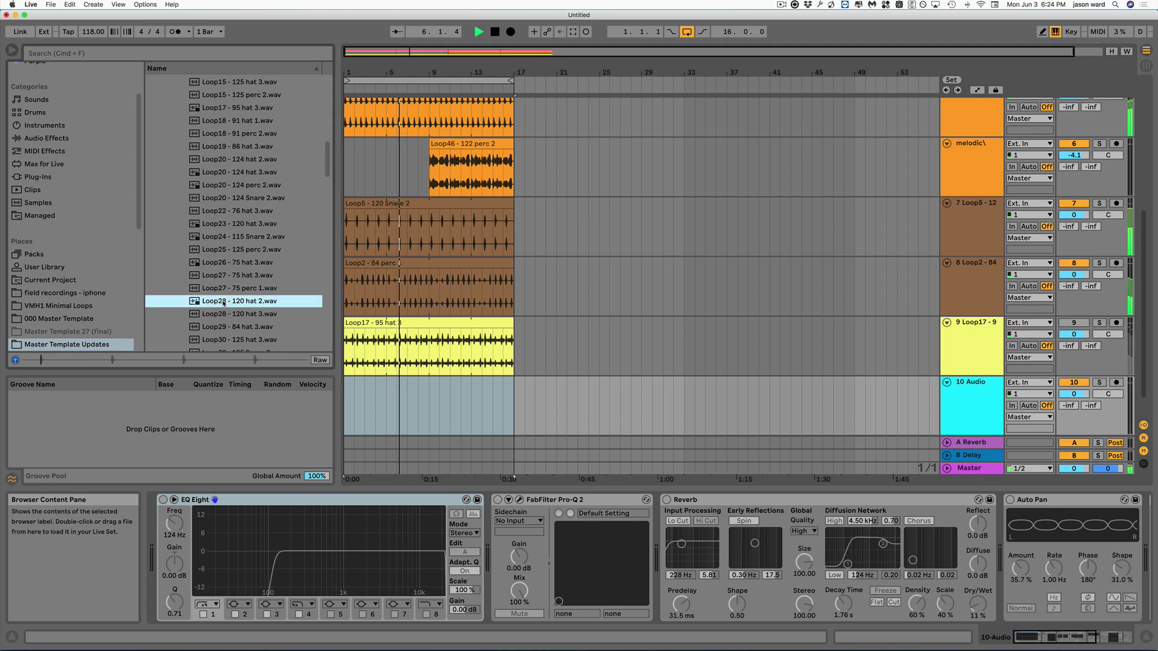
left_click(225, 314)
scroll(214, 301, "down", 2)
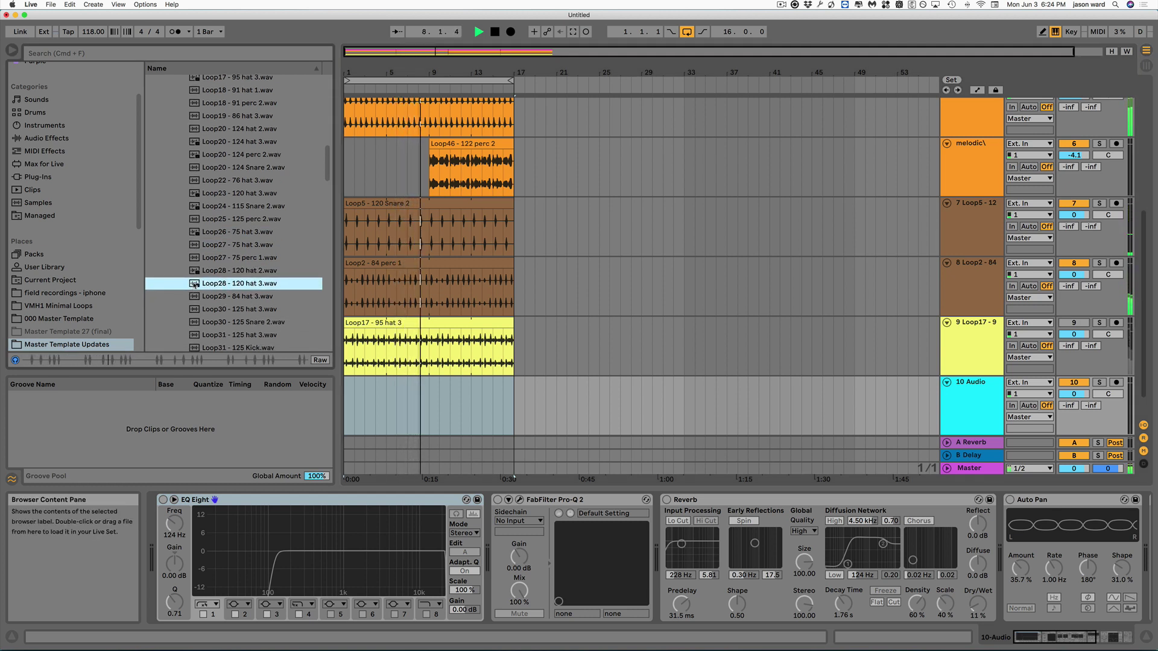
left_click_drag(194, 285, 509, 389)
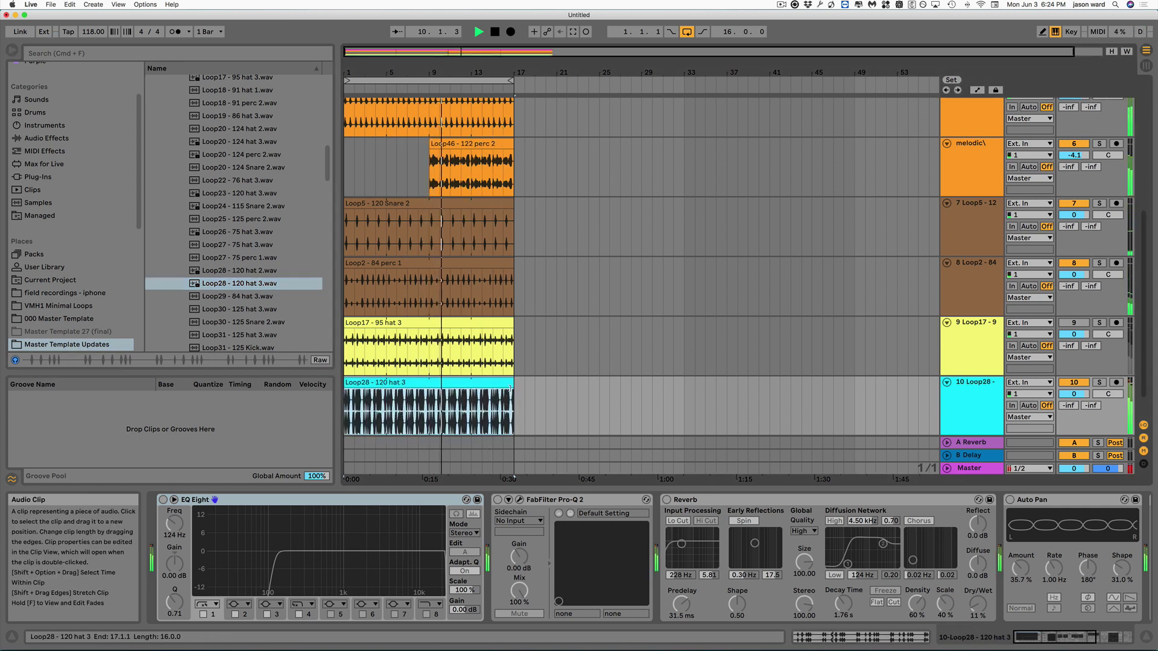
Unmute track 9, then lower its volume to -5.1 dB and track 10's volume to -1.2 dB
left_click(1075, 323)
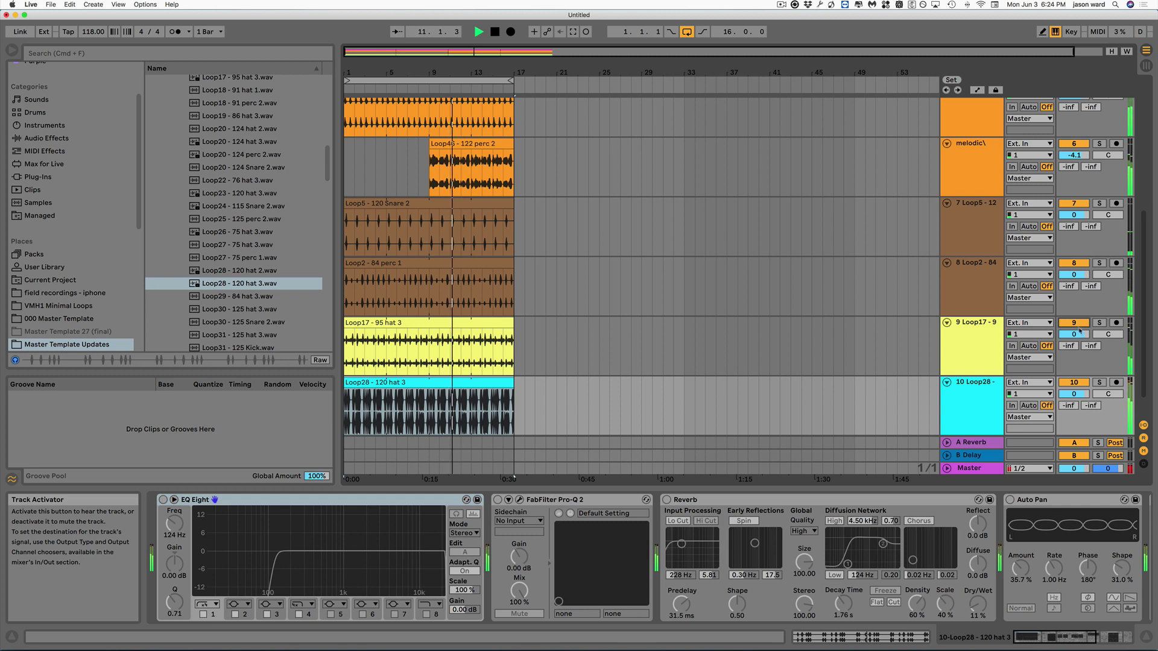
left_click_drag(1080, 332, 1080, 342)
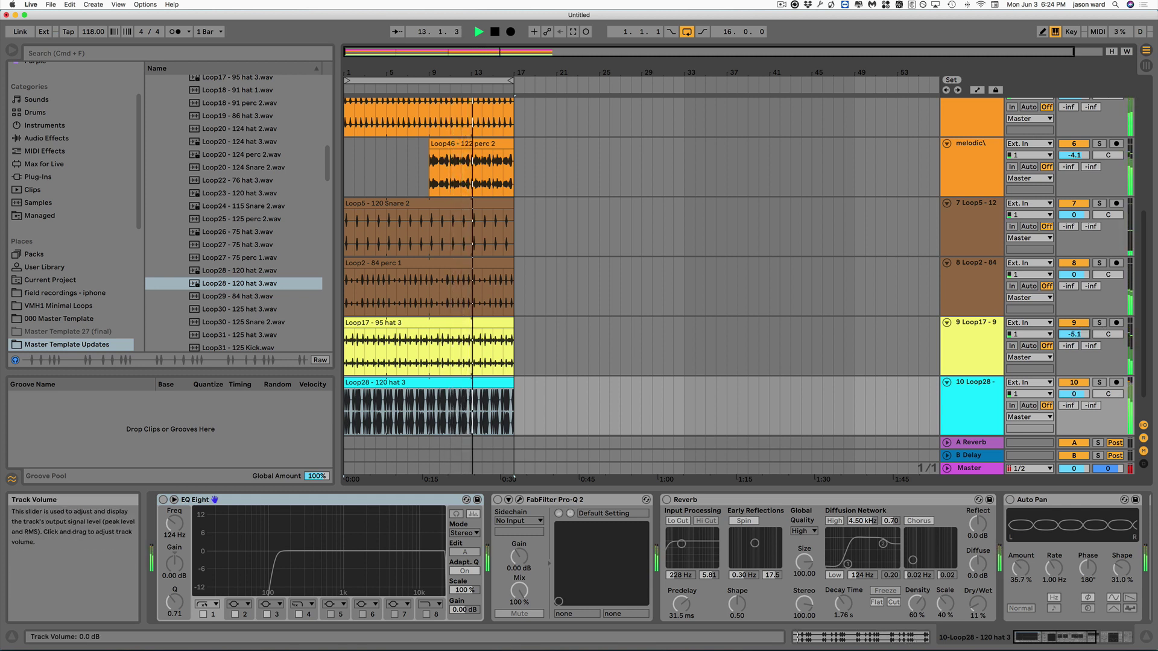
left_click_drag(1074, 390, 1076, 394)
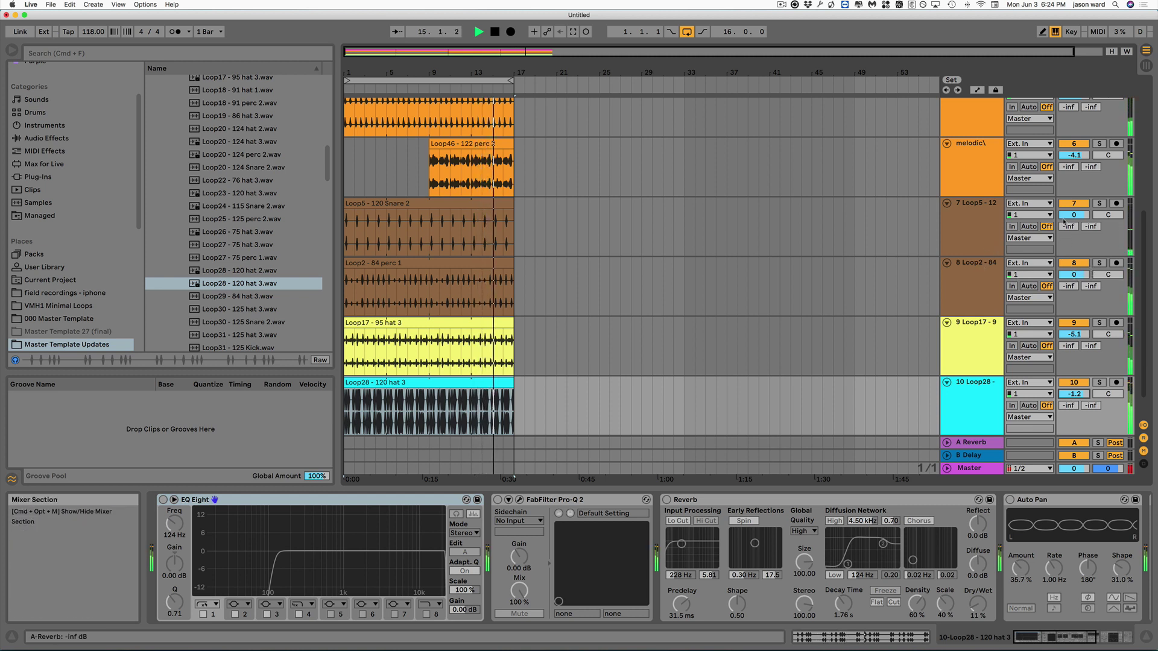
Lower the volumes of the two melodic tracks to -4.9 dB on track 6 and -8.0 dB on track 5
scroll(1083, 187, "up", 2)
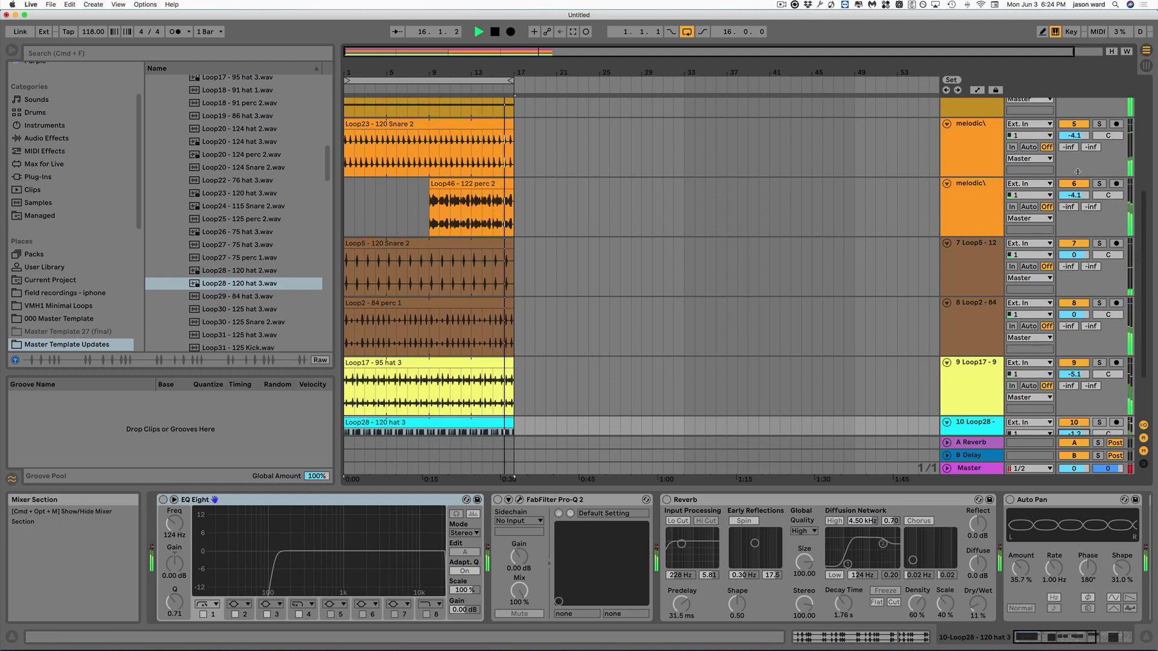
mouse_move(1074, 196)
left_mouse_down()
mouse_move(1074, 208)
mouse_move(1074, 186)
mouse_move(1074, 197)
left_mouse_up()
left_click_drag(1074, 135, 1074, 132)
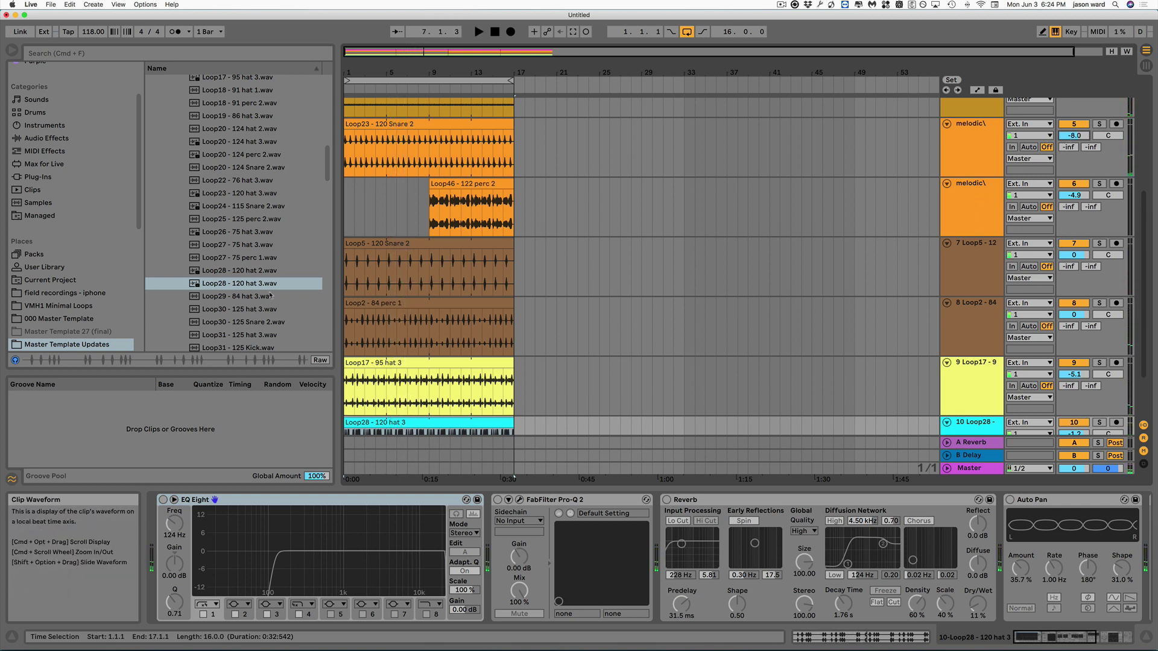
Collapse the hats folder and the drum loops folder inside Drums
scroll(251, 224, "down", 5)
scroll(251, 224, "up", 15)
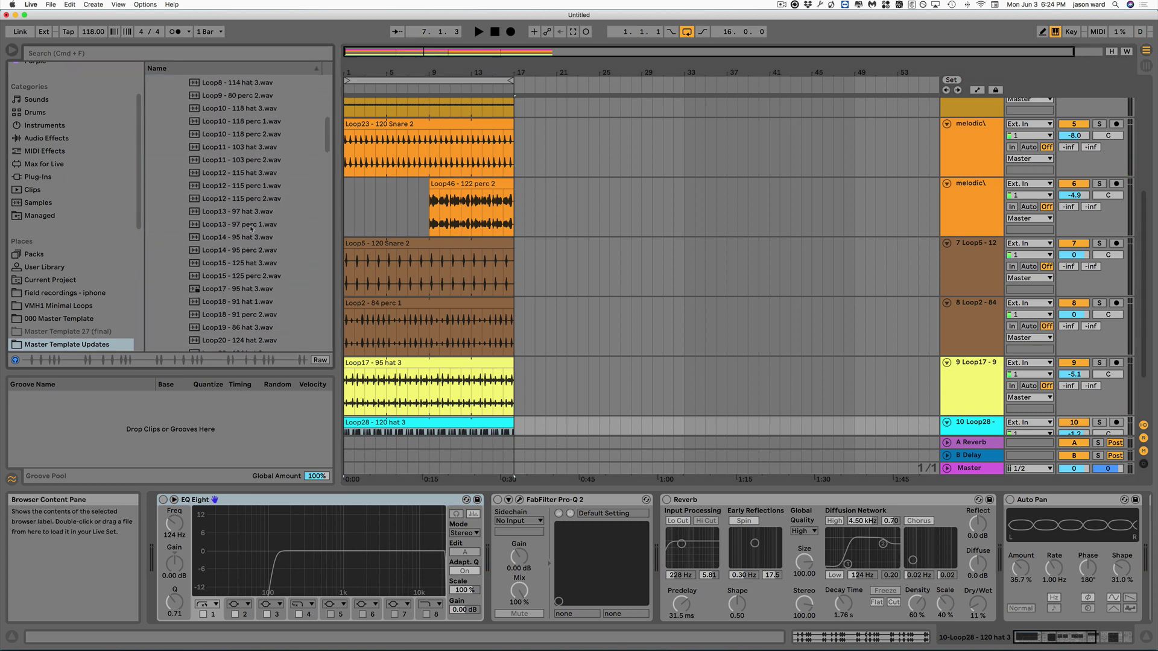
scroll(249, 228, "up", 1)
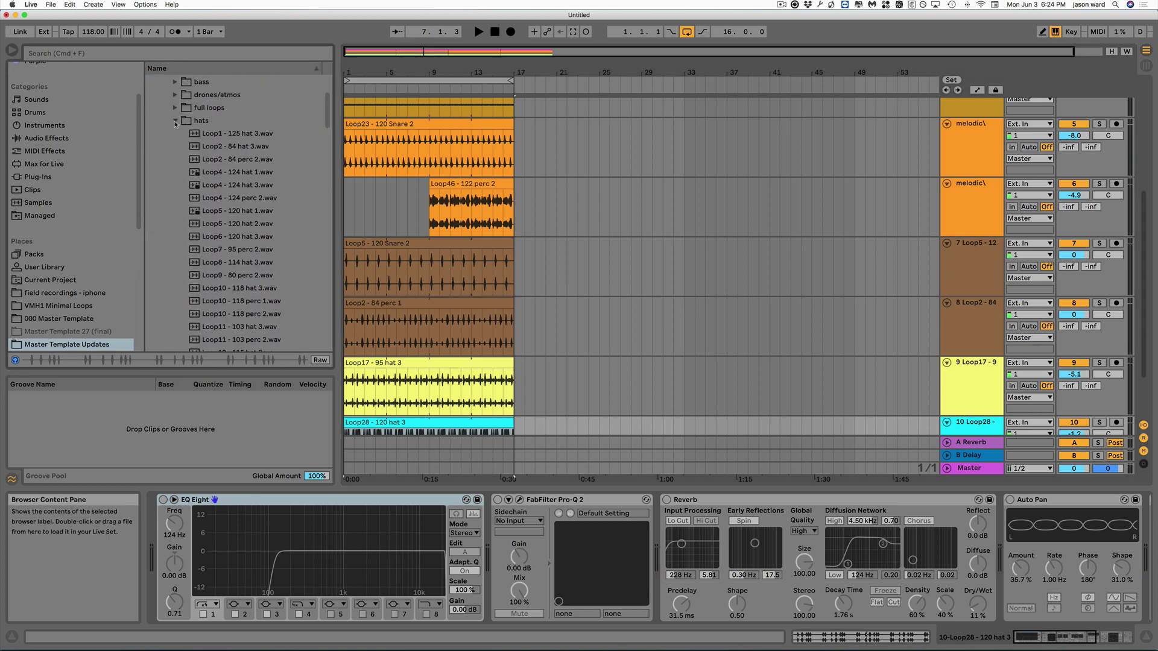
left_click(175, 121)
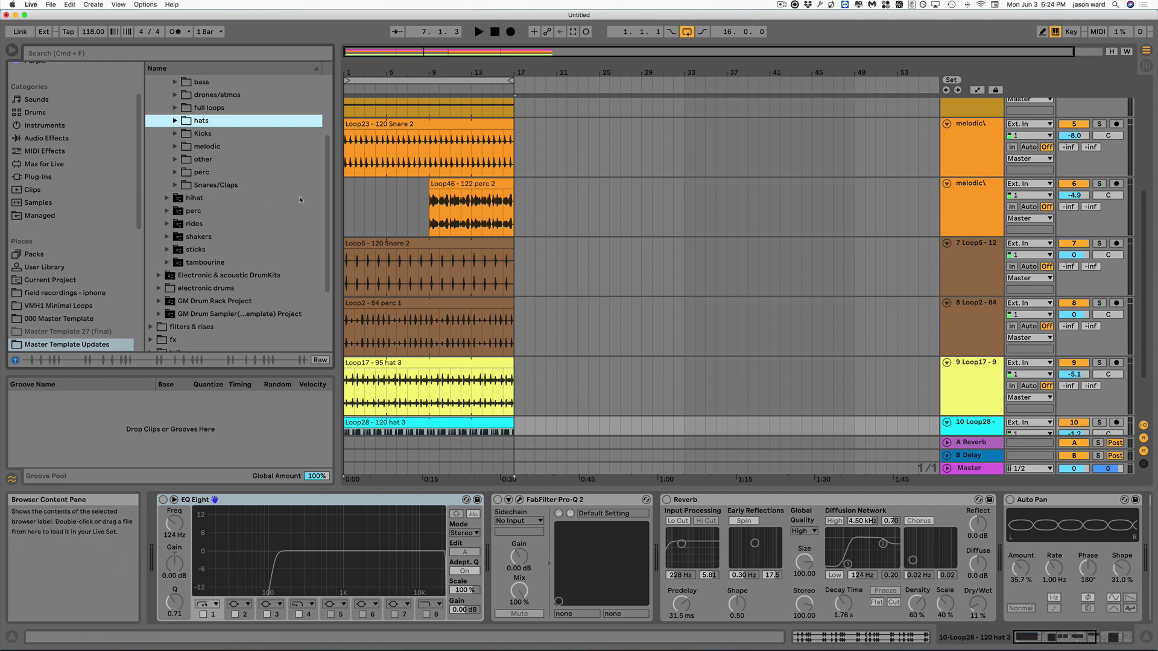
scroll(275, 225, "up", 5)
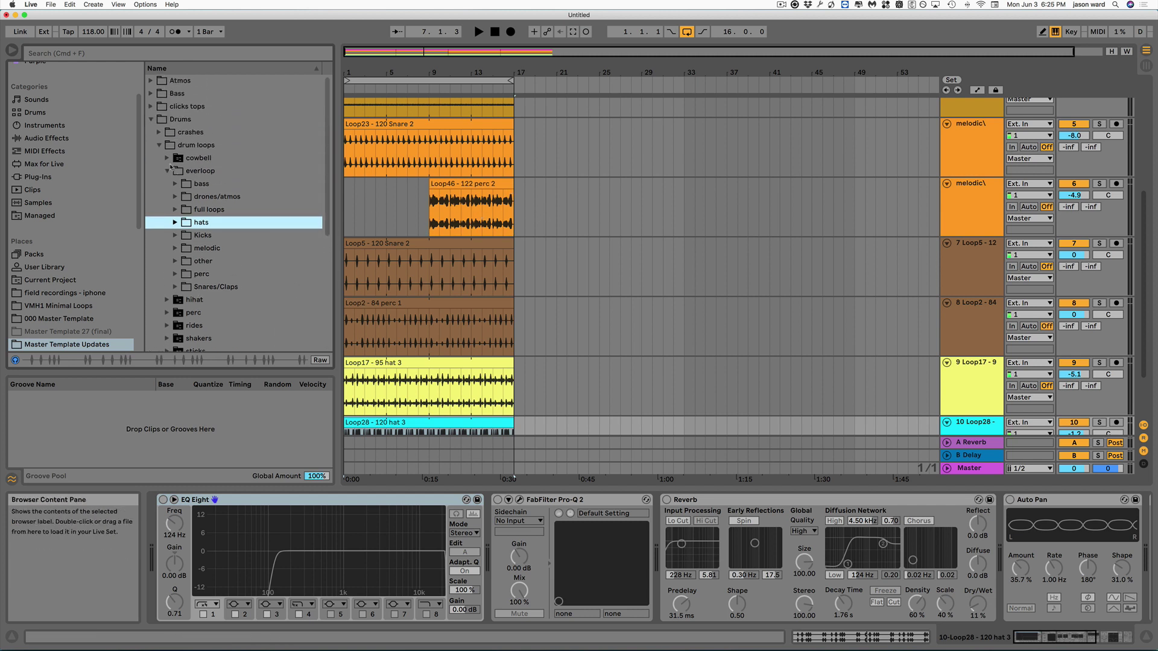
left_click(160, 145)
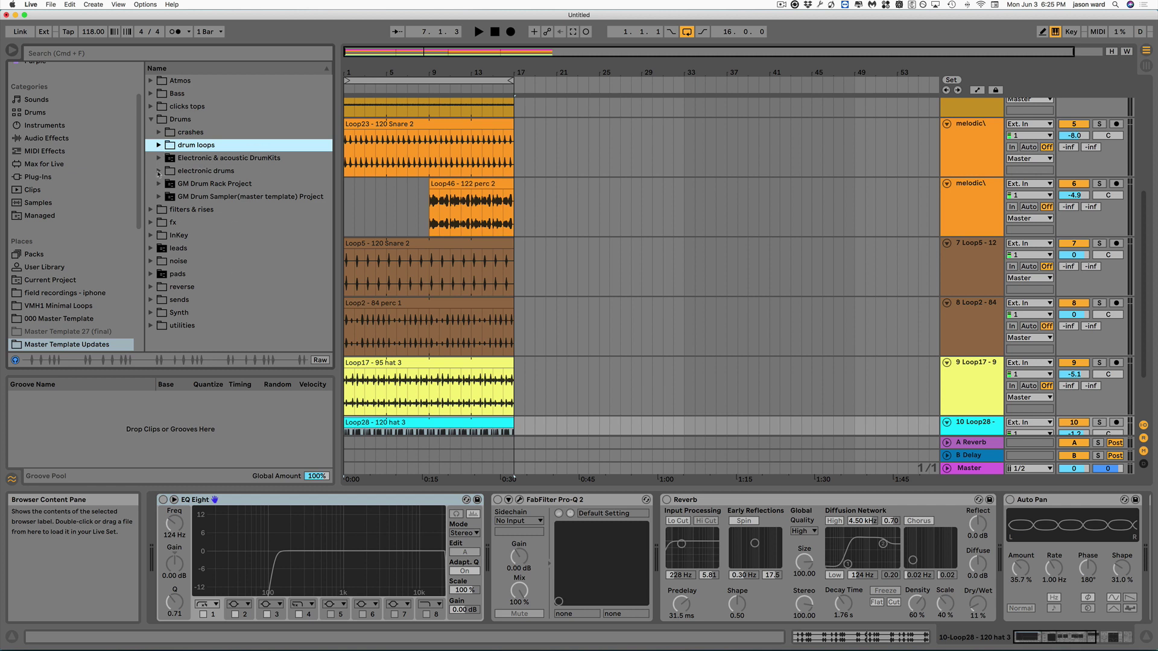
Expand the electronic drums folder and its kick subfolder, and select Kick-Rack.adg
left_click(159, 172)
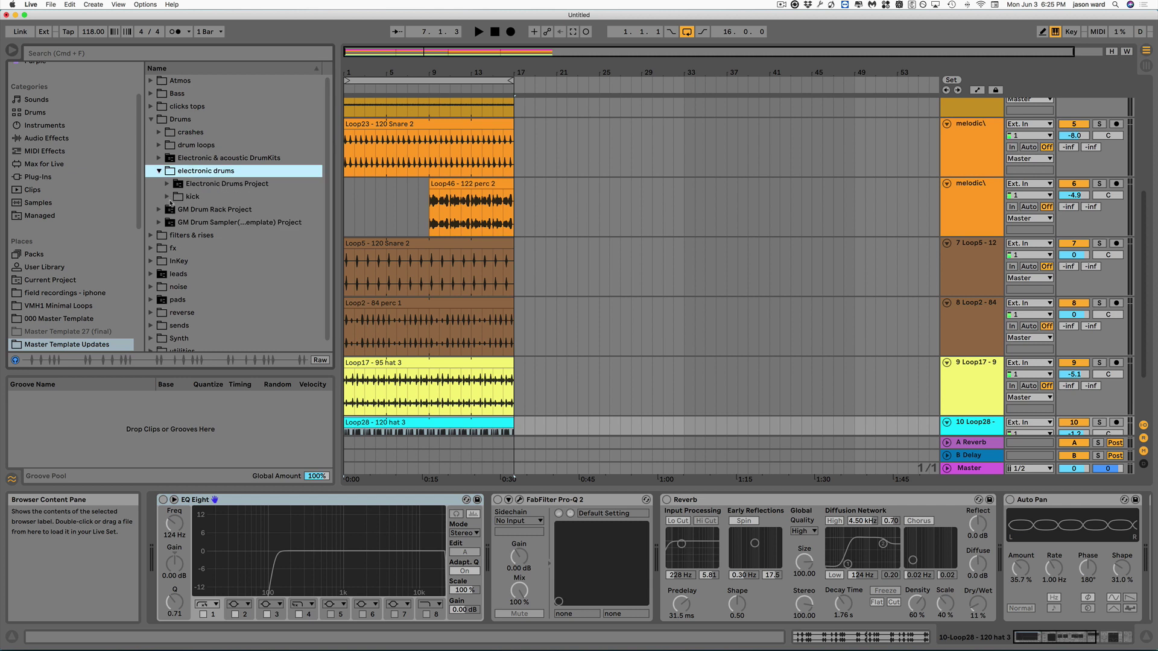
left_click(168, 197)
scroll(259, 200, "down", 2)
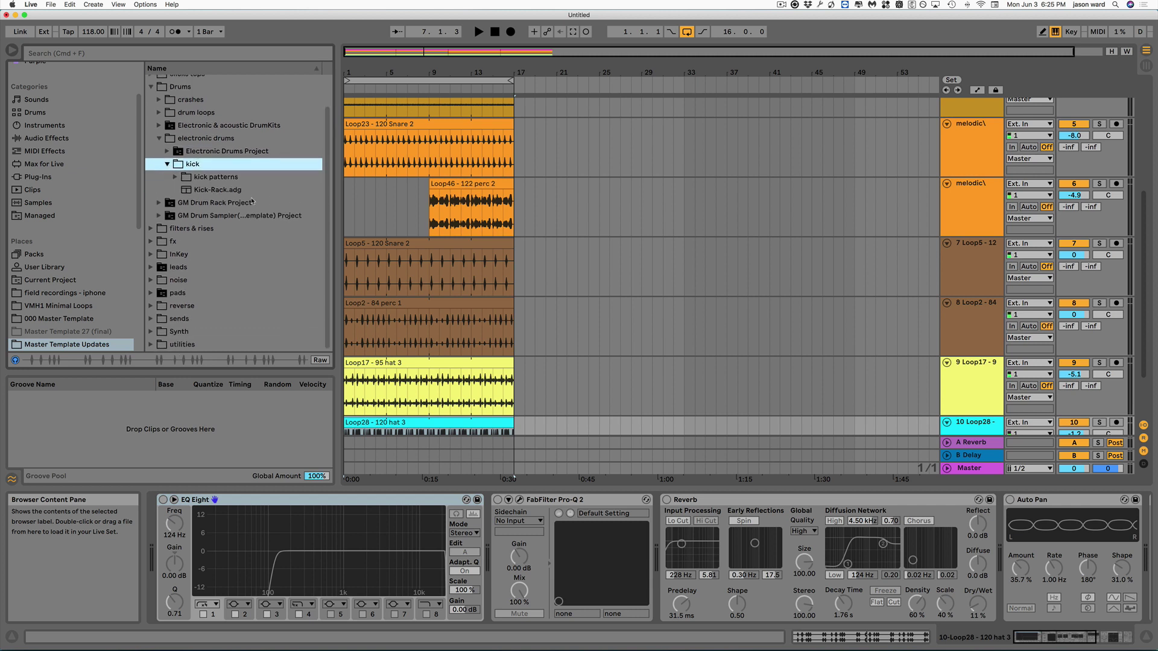
left_click(187, 191)
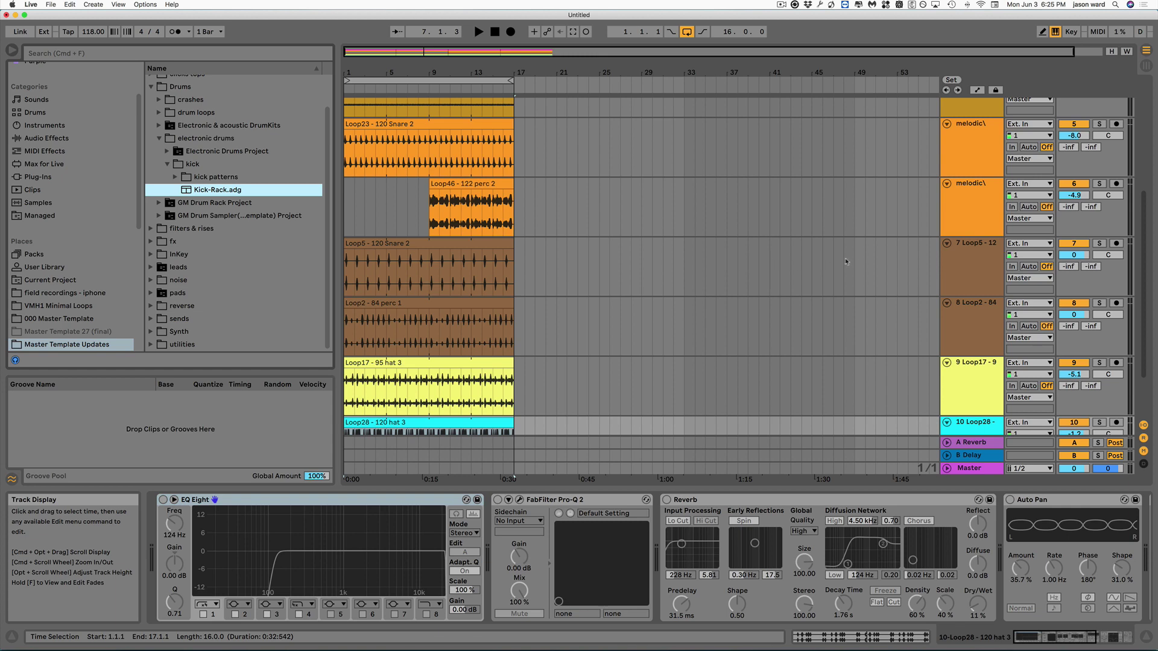
Load Kick-Rack.adg onto MIDI track 2 and create an empty 16-bar MIDI clip on it from bar 1
scroll(927, 282, "down", 3)
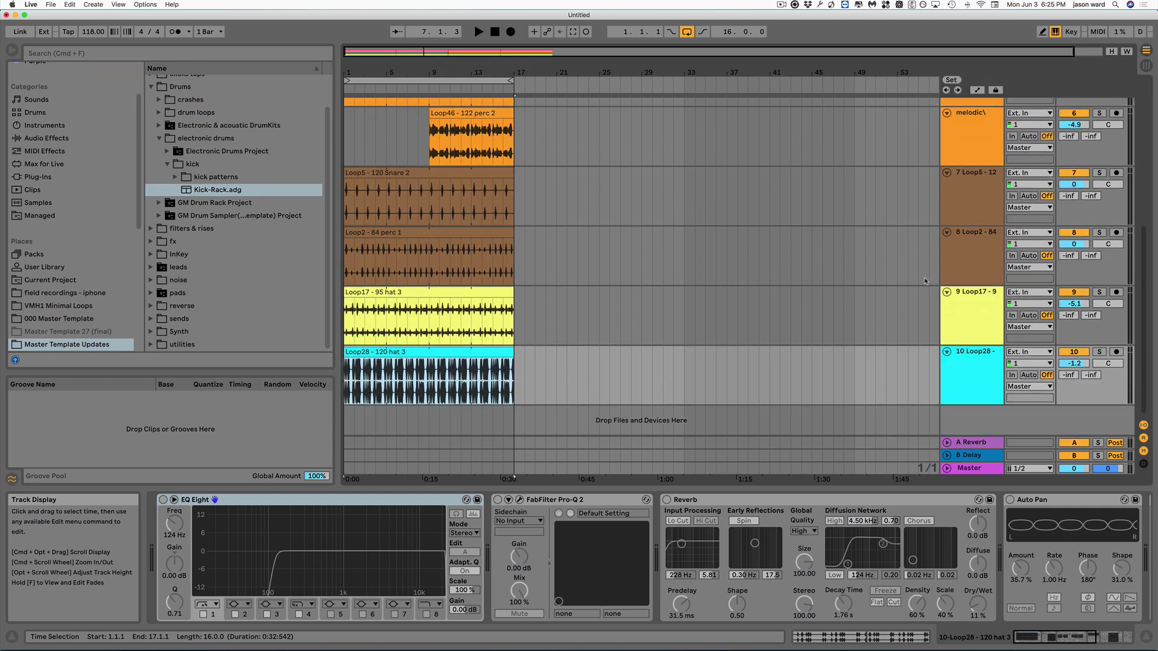
left_click(968, 340)
scroll(956, 263, "up", 12)
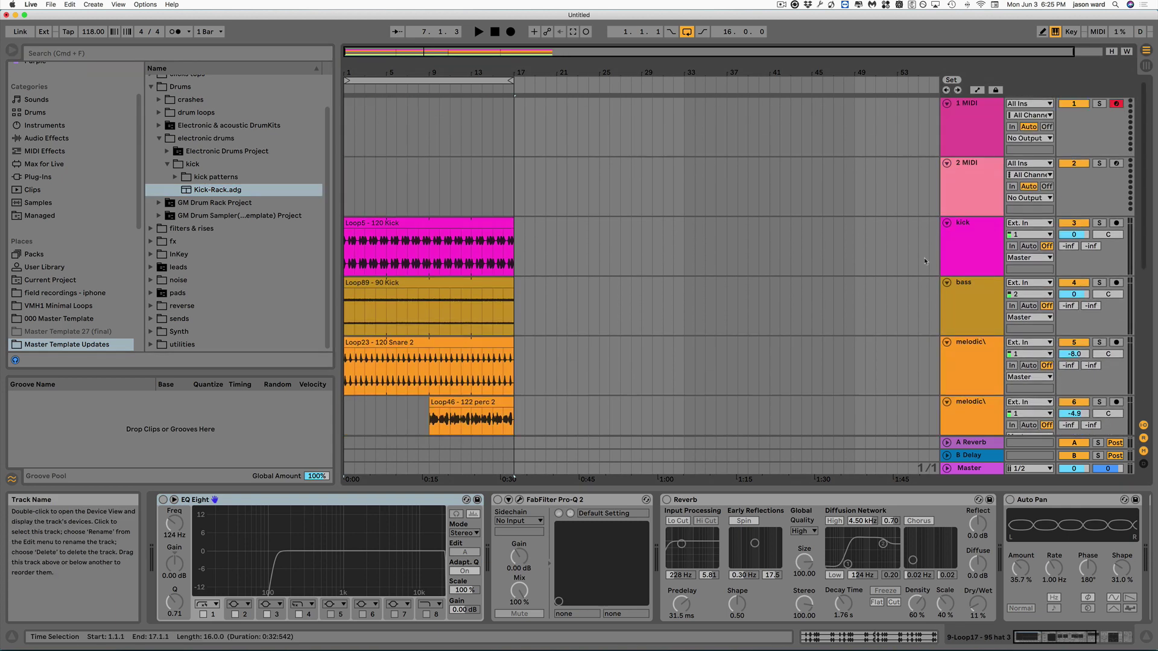
left_click(218, 193)
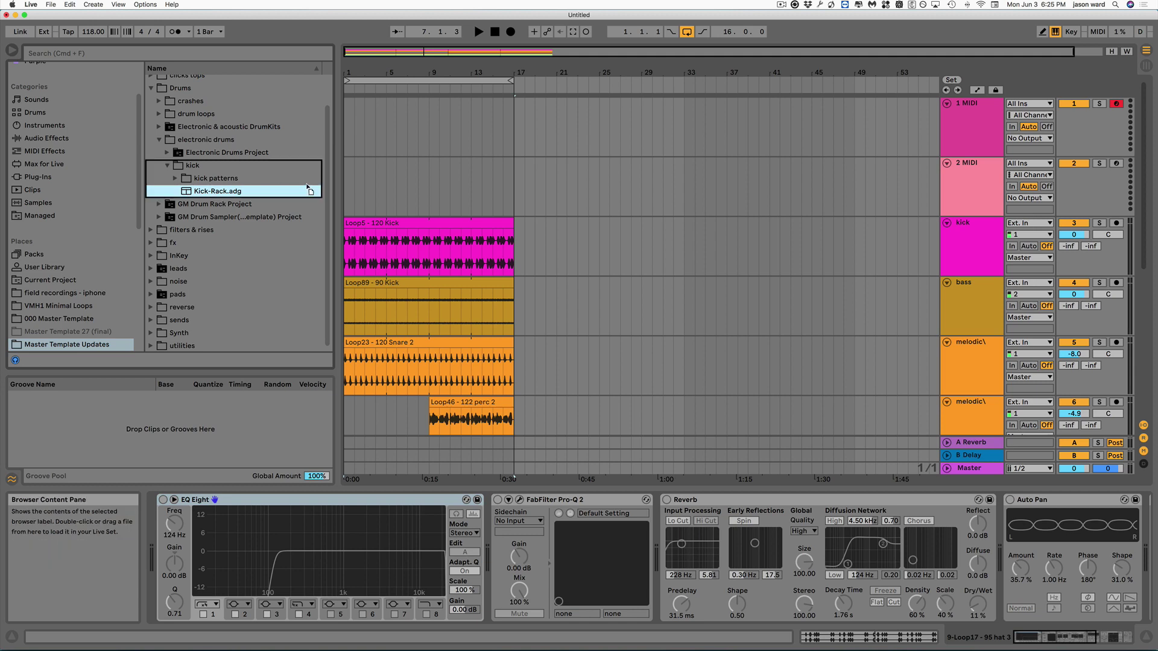
left_click_drag(359, 176, 358, 175)
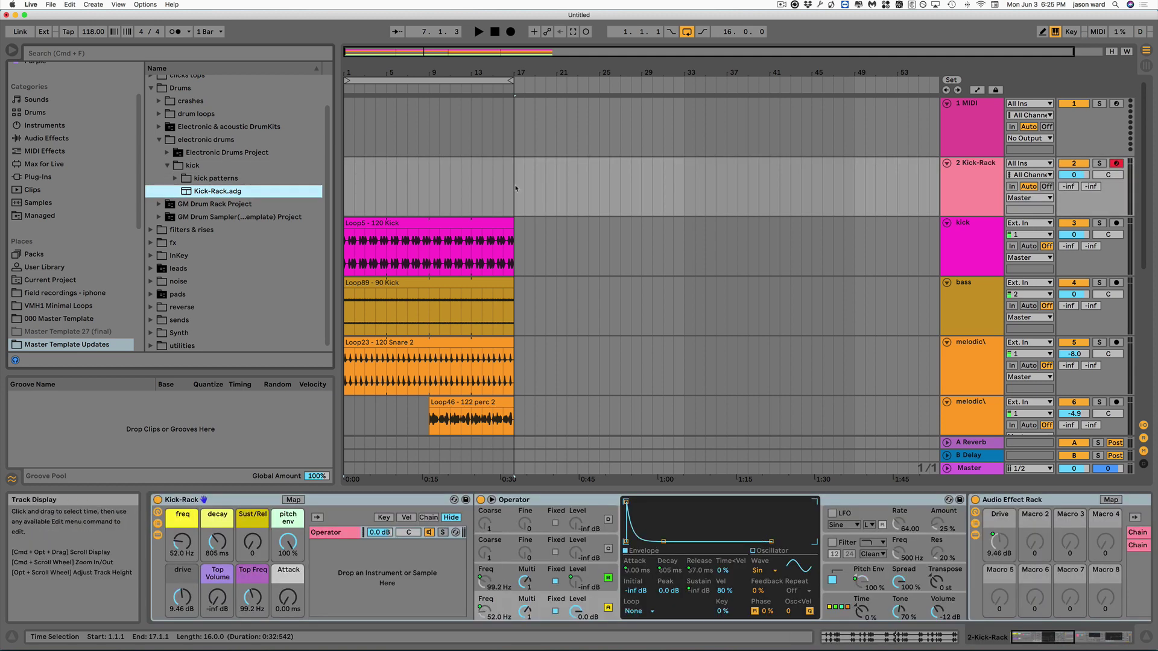
left_click_drag(513, 188, 341, 174)
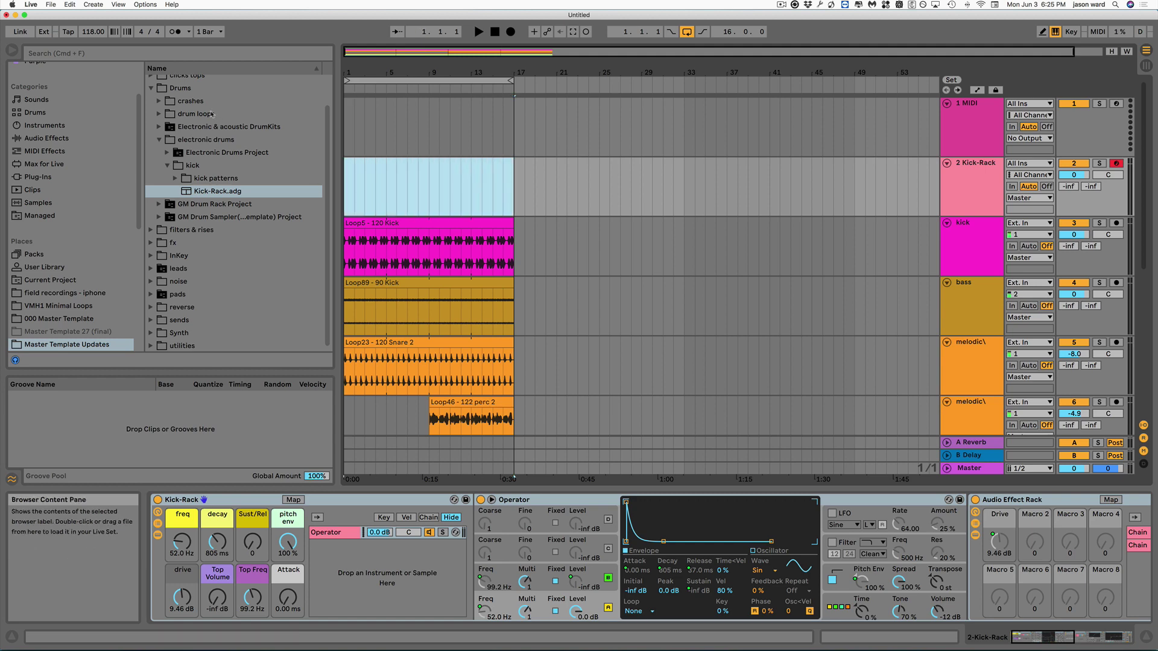
key("super+shift+m")
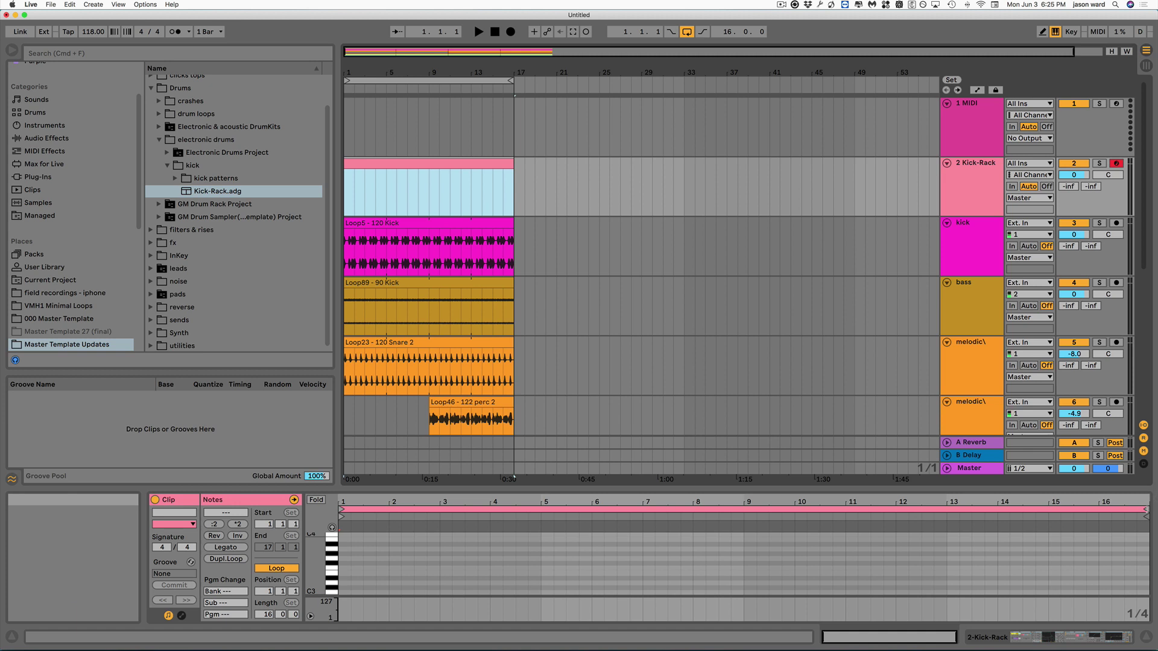
Shorten the Kick-Rack clip's loop to one bar and enter four C3 kick notes, one on each beat
left_click_drag(1146, 510, 380, 520)
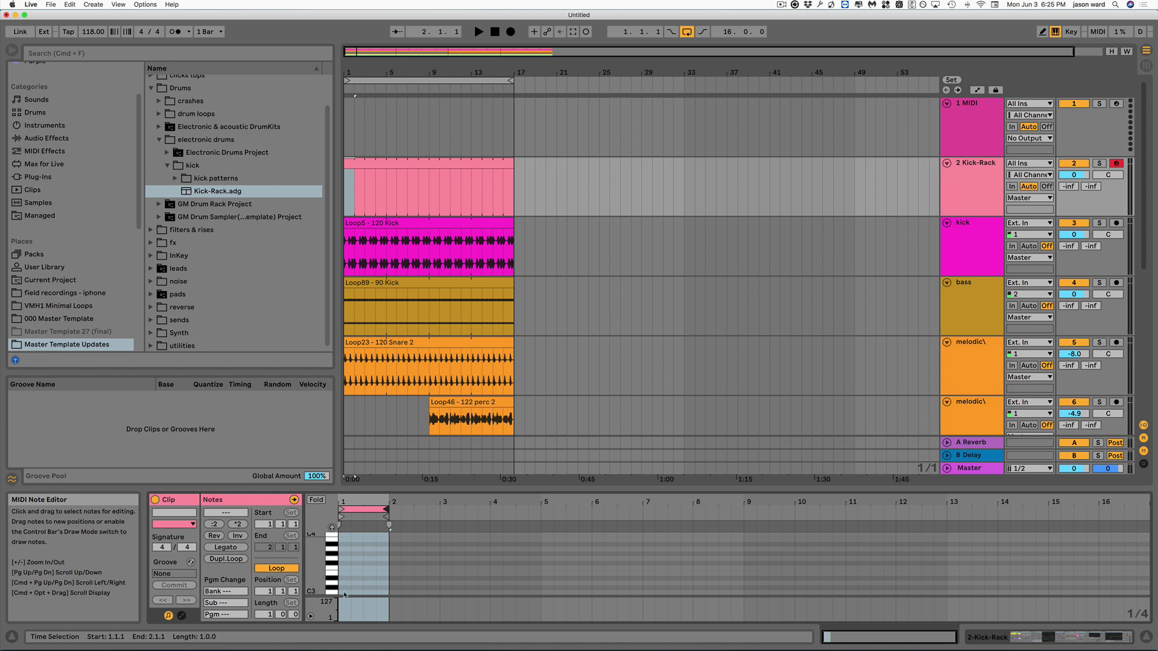
left_click(343, 595)
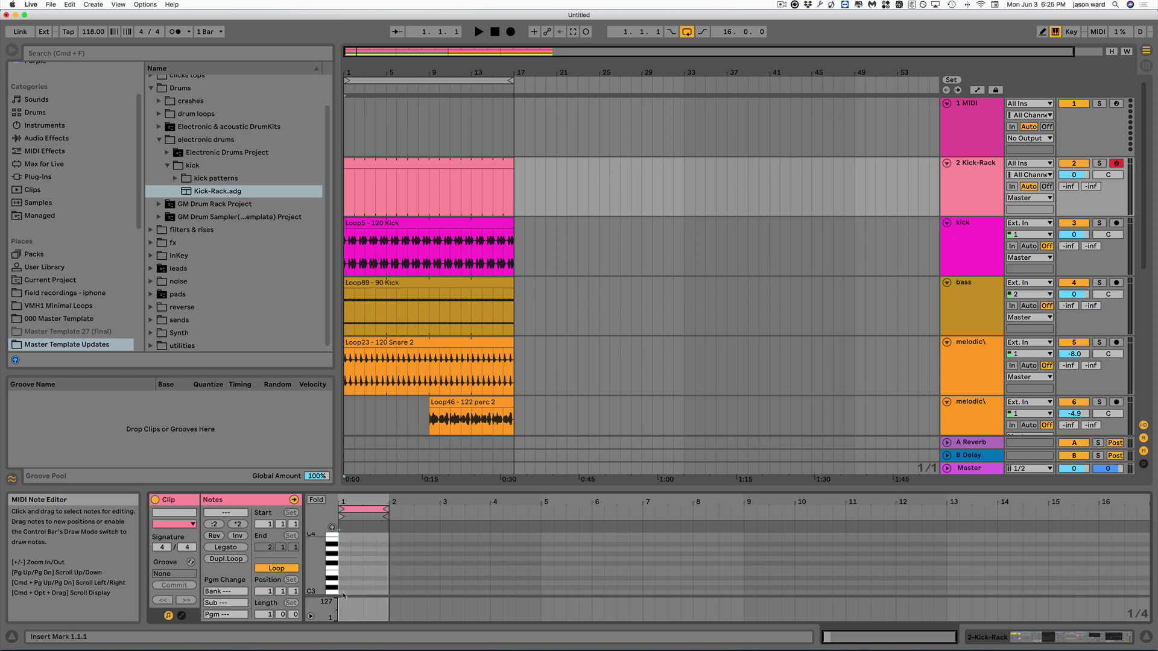
double_click(350, 594)
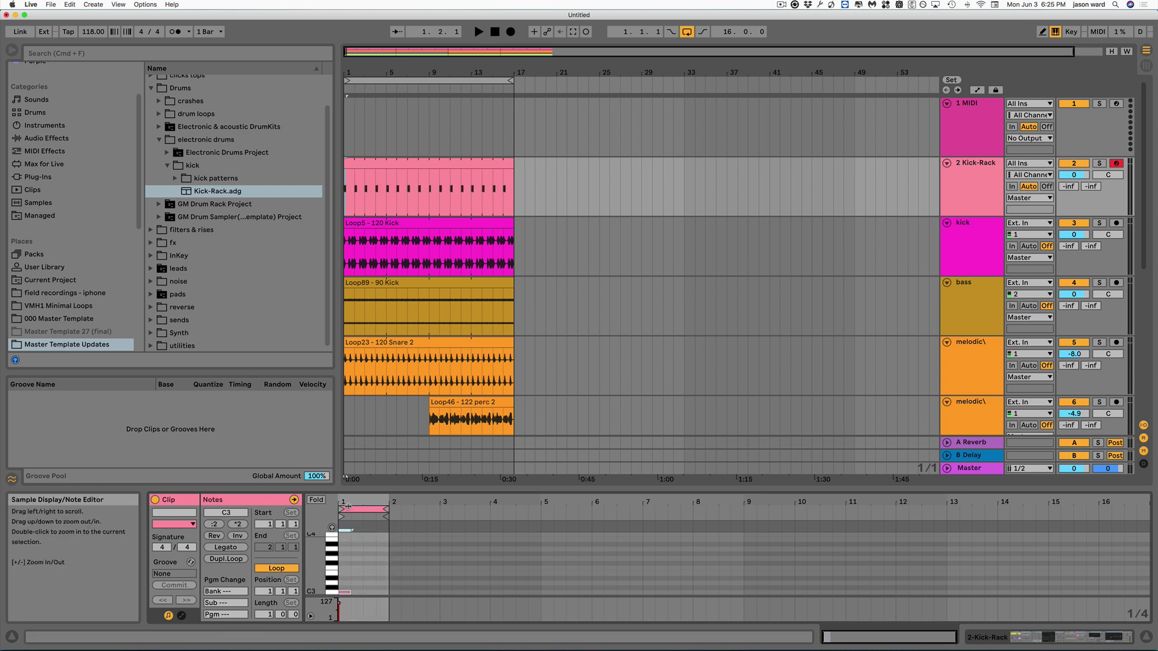
left_click_drag(341, 502, 342, 558)
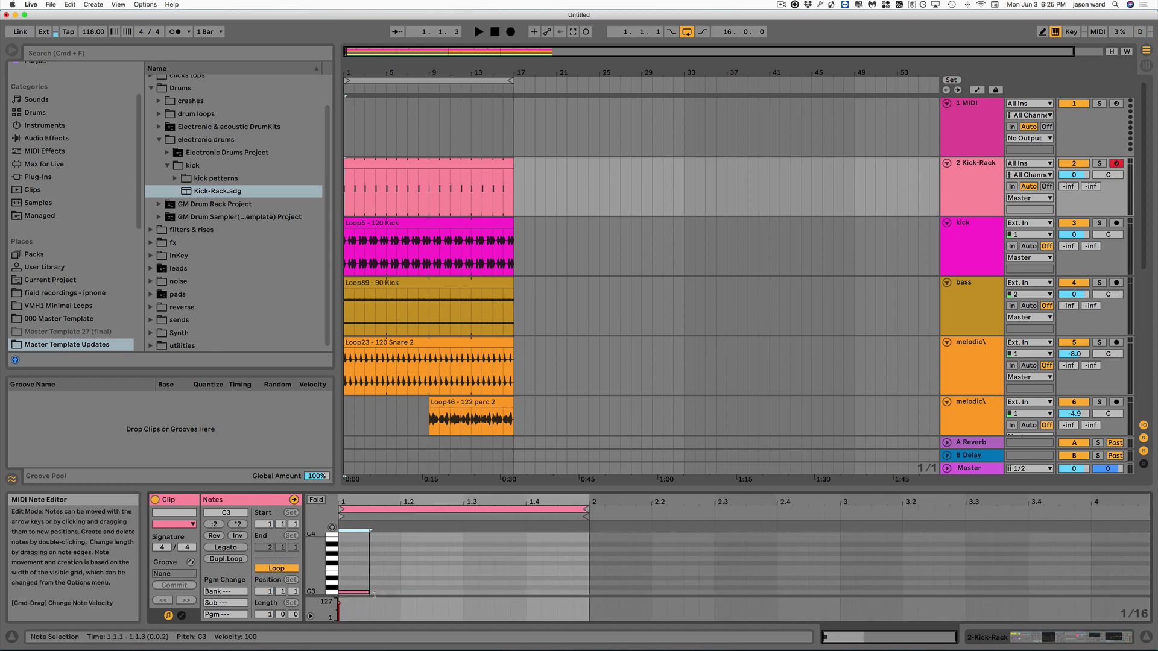
left_click_drag(370, 593, 401, 593)
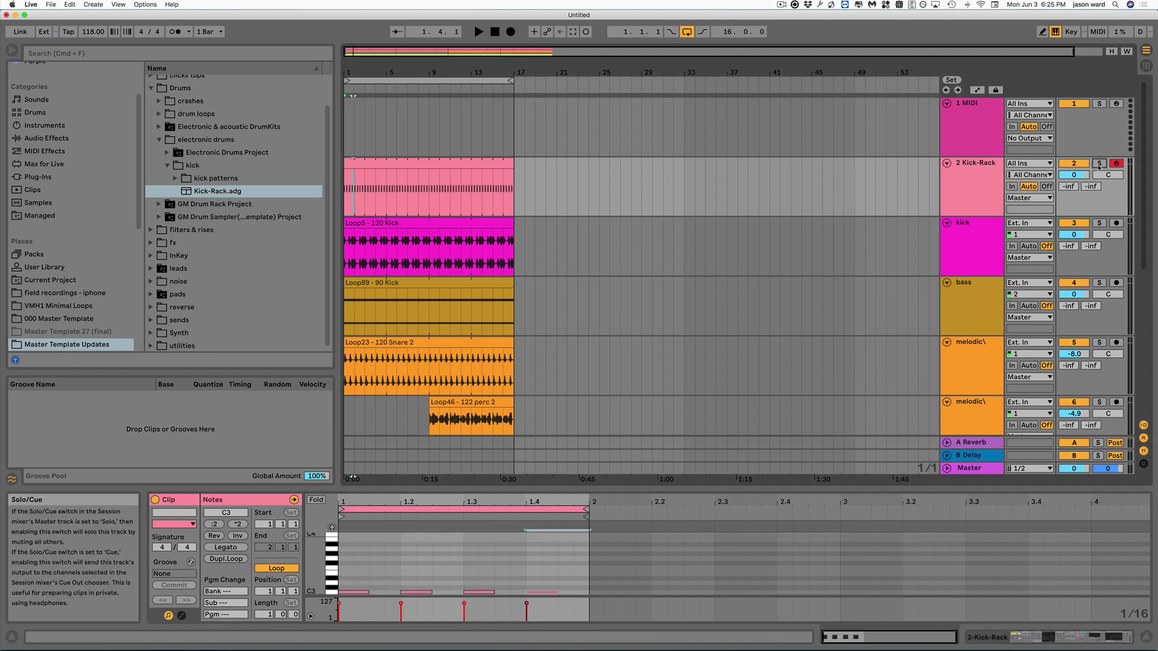
Solo the Kick-Rack track, display its device chain and play the kick pattern
left_click(1100, 165)
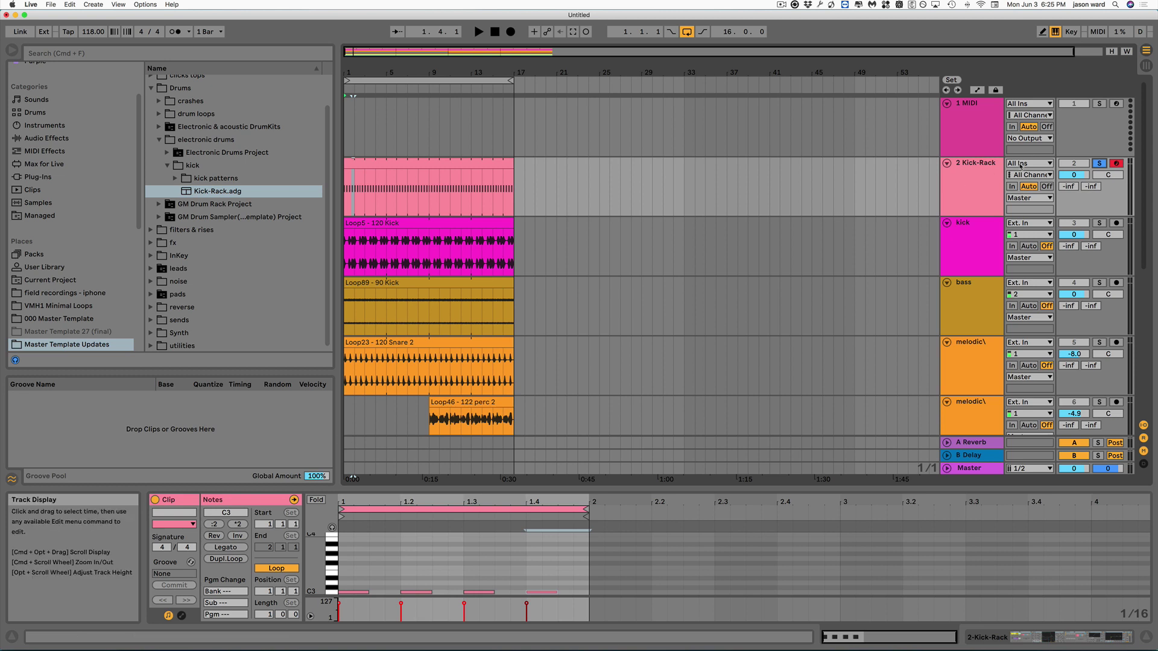
left_click(972, 178)
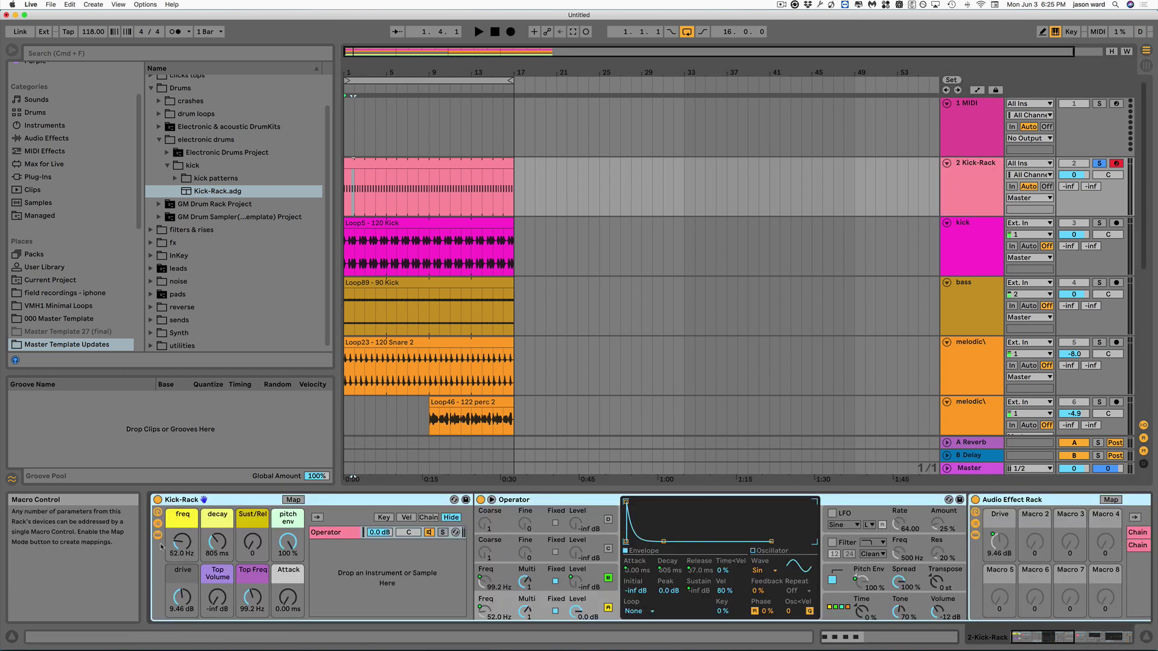
key("space")
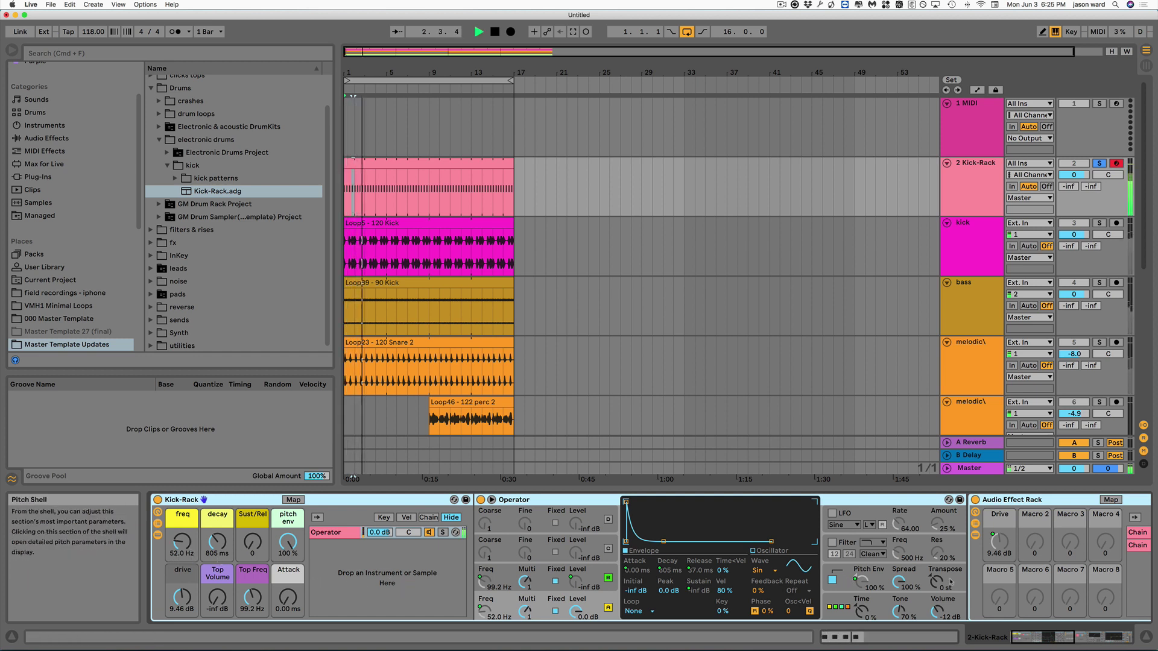
scroll(396, 592, "right", 5)
scroll(948, 580, "left", 5)
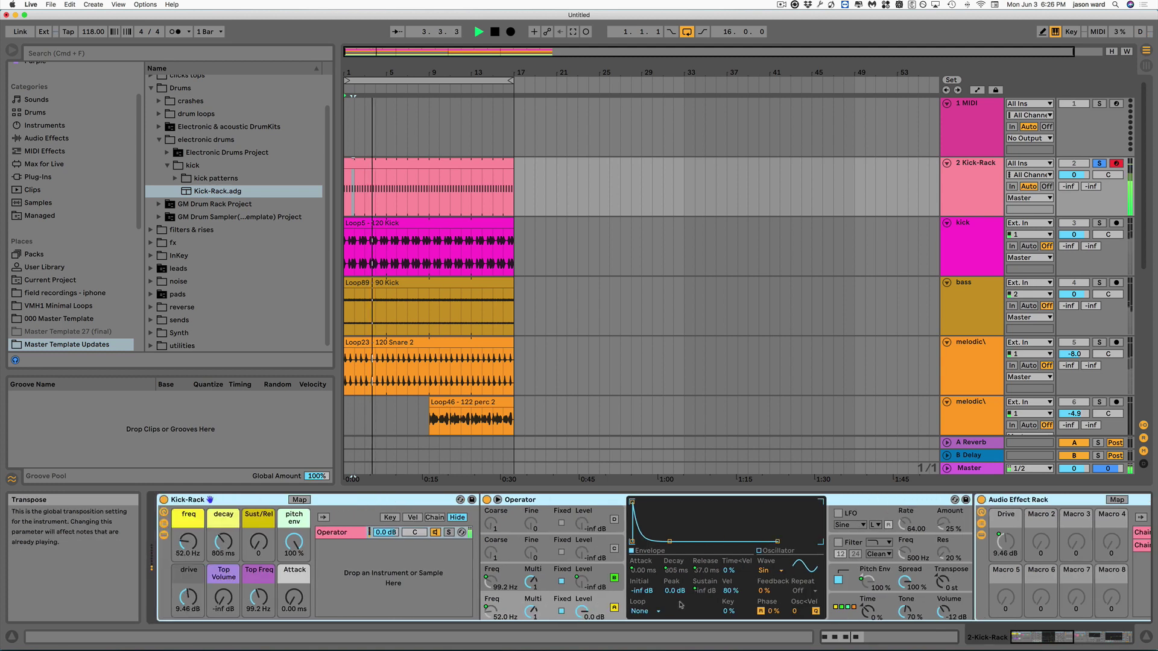
During playback, adjust the Kick-Rack macros to a decay of 1.46 s, Sust/Rel of 111 and drive of 4.57 dB
mouse_move(192, 602)
left_mouse_down()
mouse_move(192, 590)
mouse_move(192, 602)
left_mouse_up()
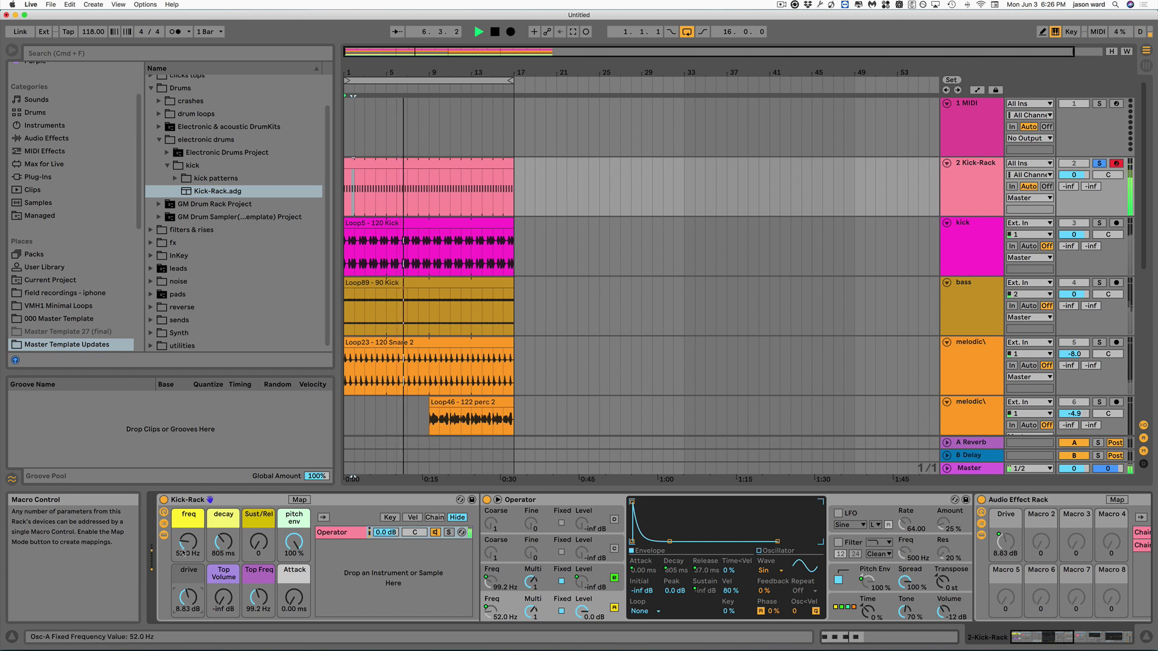
left_click_drag(188, 542, 256, 523)
left_click_drag(222, 561, 222, 542)
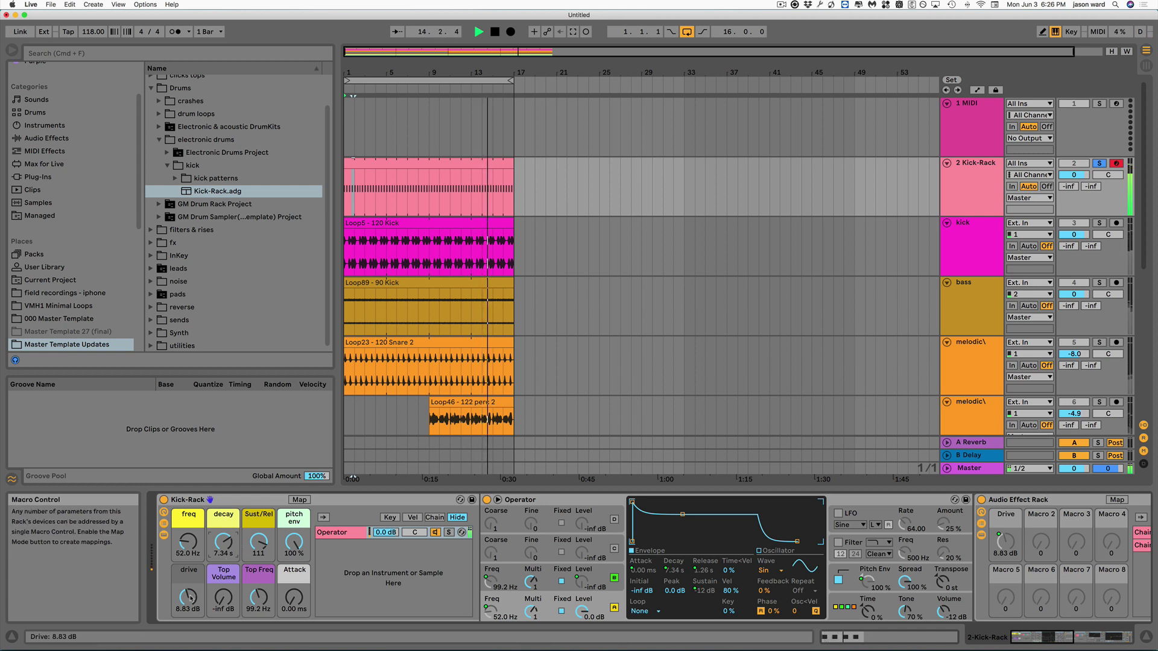
left_click_drag(189, 598, 192, 609)
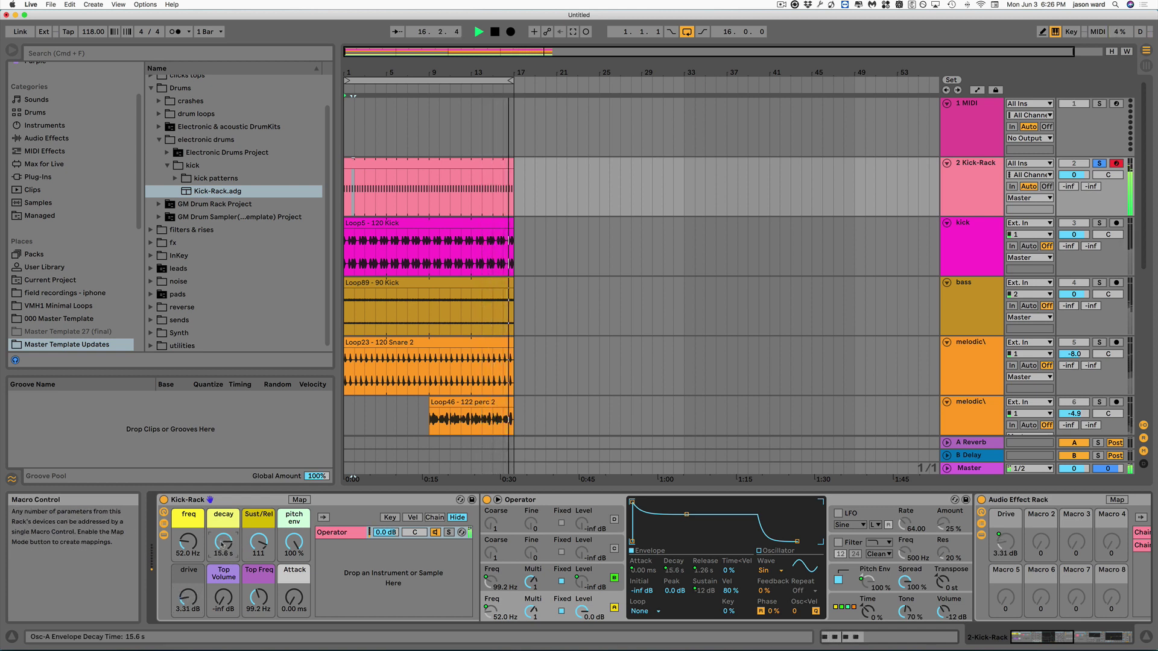
left_click_drag(223, 543, 224, 555)
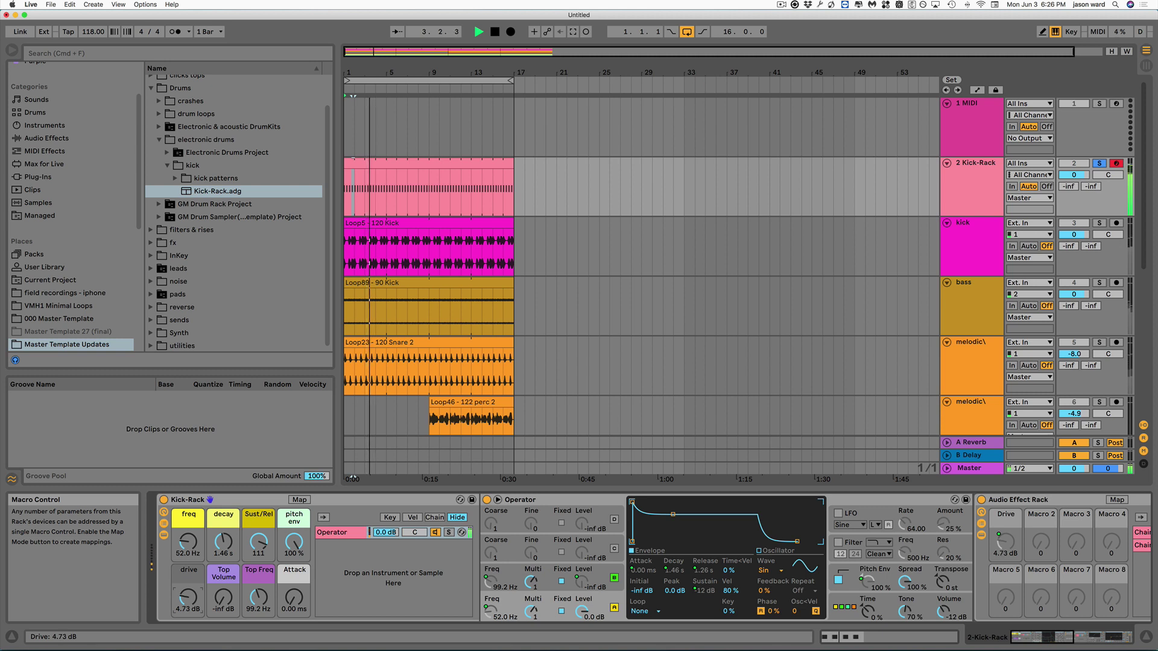
left_click_drag(187, 599, 188, 595)
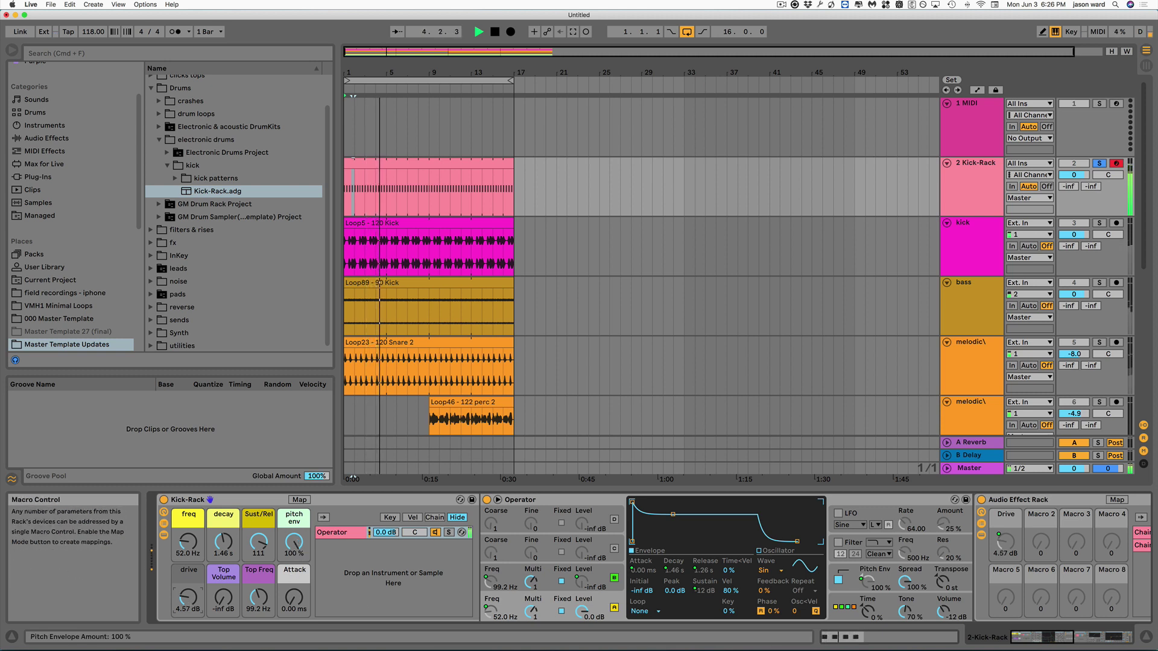
Set the Kick-Rack pitch env to 61 %, Top Freq to 427 Hz and Top Volume to -18 dB, and stop playback
left_click_drag(294, 542, 294, 543)
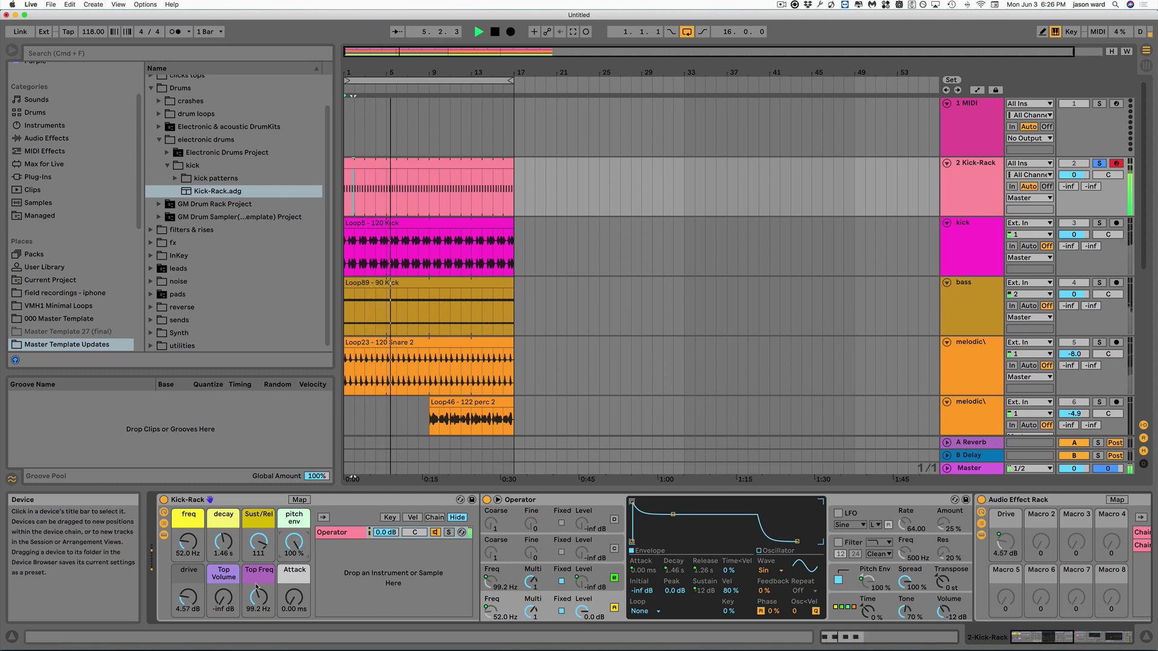
mouse_move(294, 542)
left_mouse_down()
mouse_move(293, 649)
mouse_move(294, 563)
left_mouse_up()
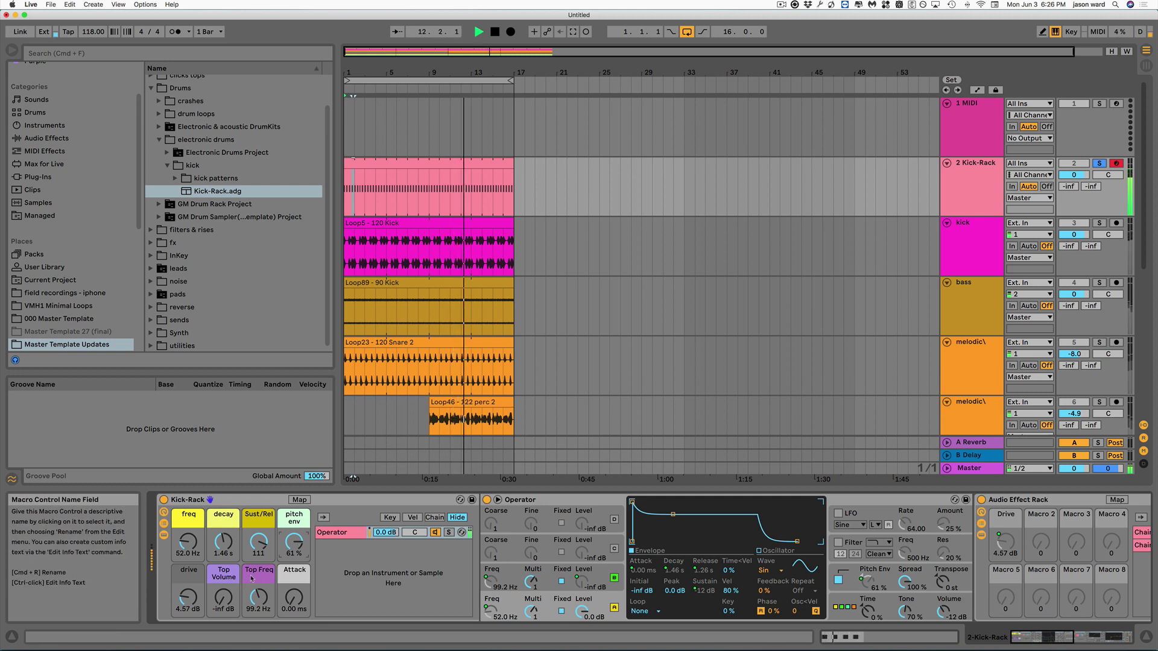
left_click_drag(220, 600, 263, 571)
left_click_drag(259, 598, 224, 609)
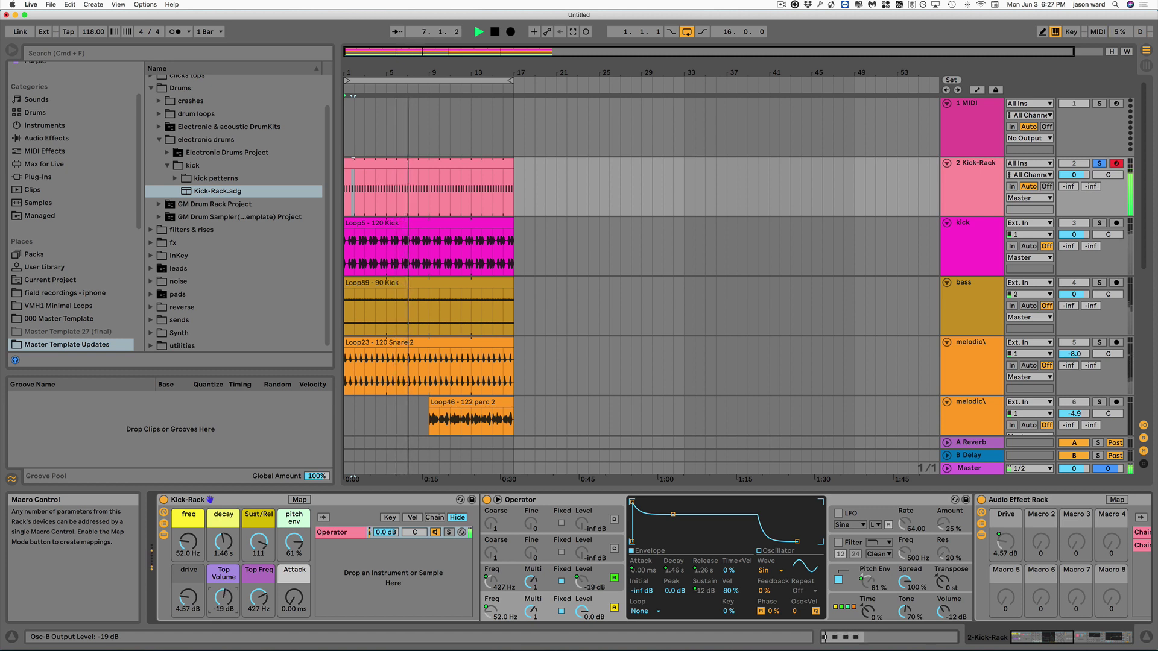
key("space")
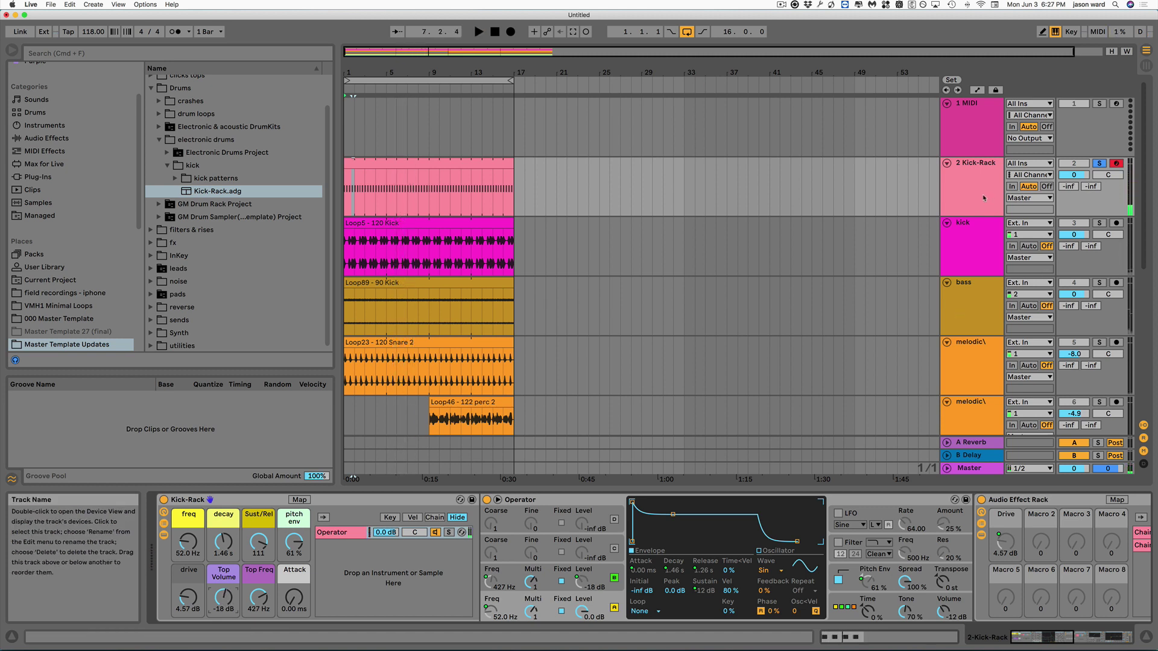
Turn off solo on the Kick-Rack track and audition the kick pattern with all the loops from bar 1
left_click(416, 164)
key("space")
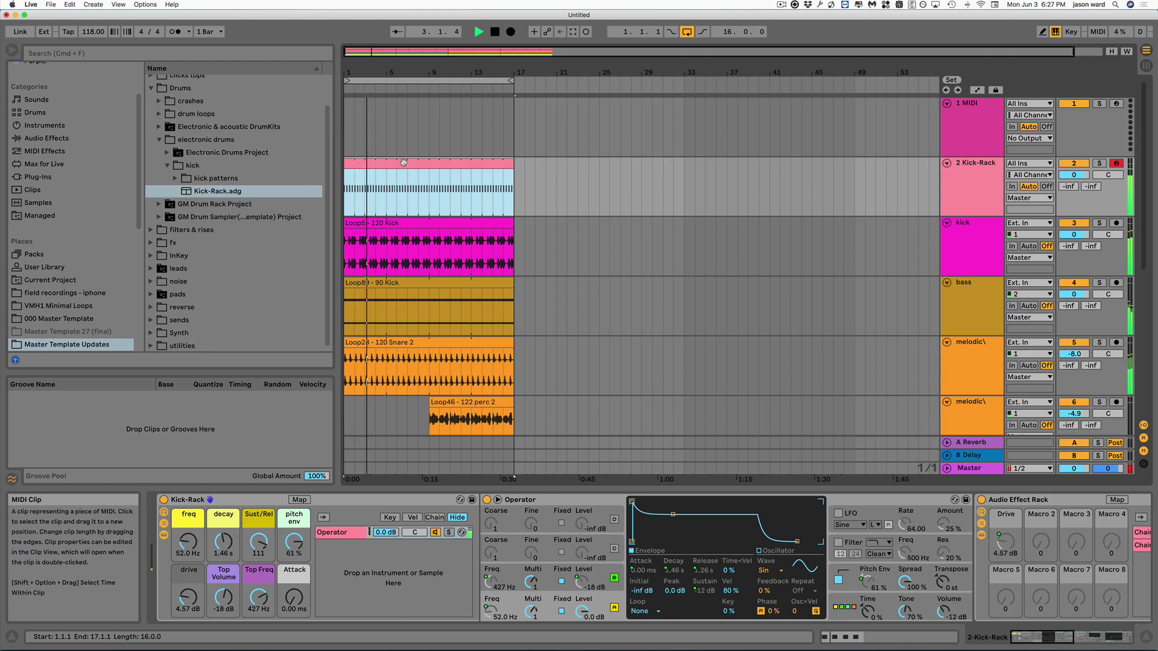
scroll(590, 262, "down", 2)
scroll(589, 261, "down", 3)
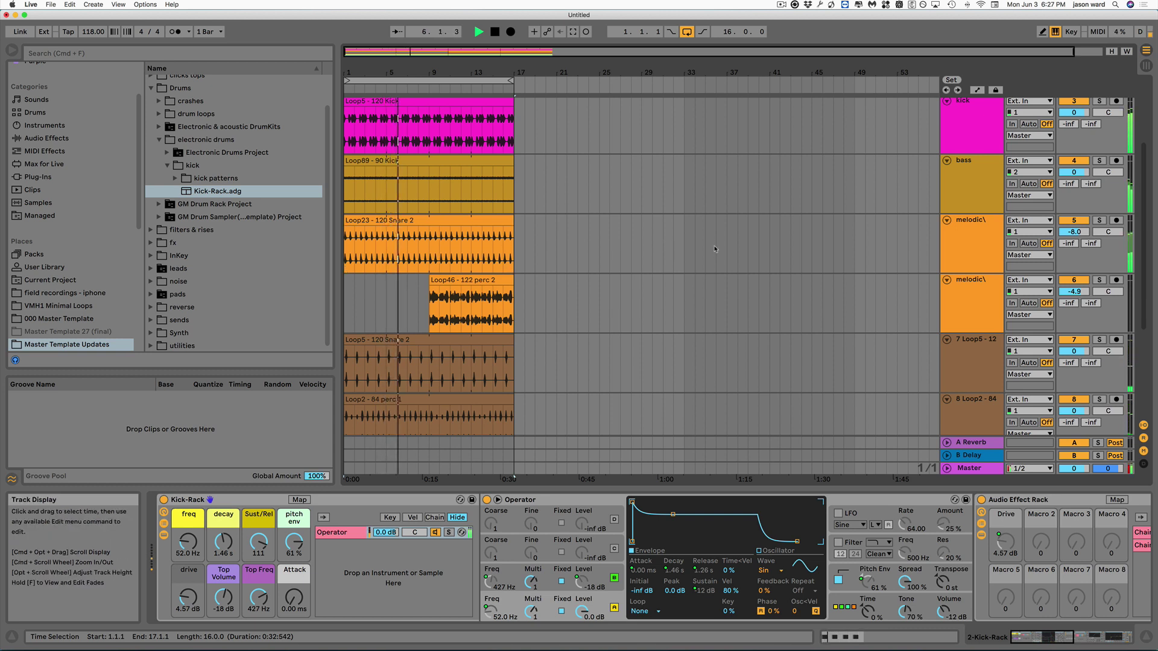
key("space")
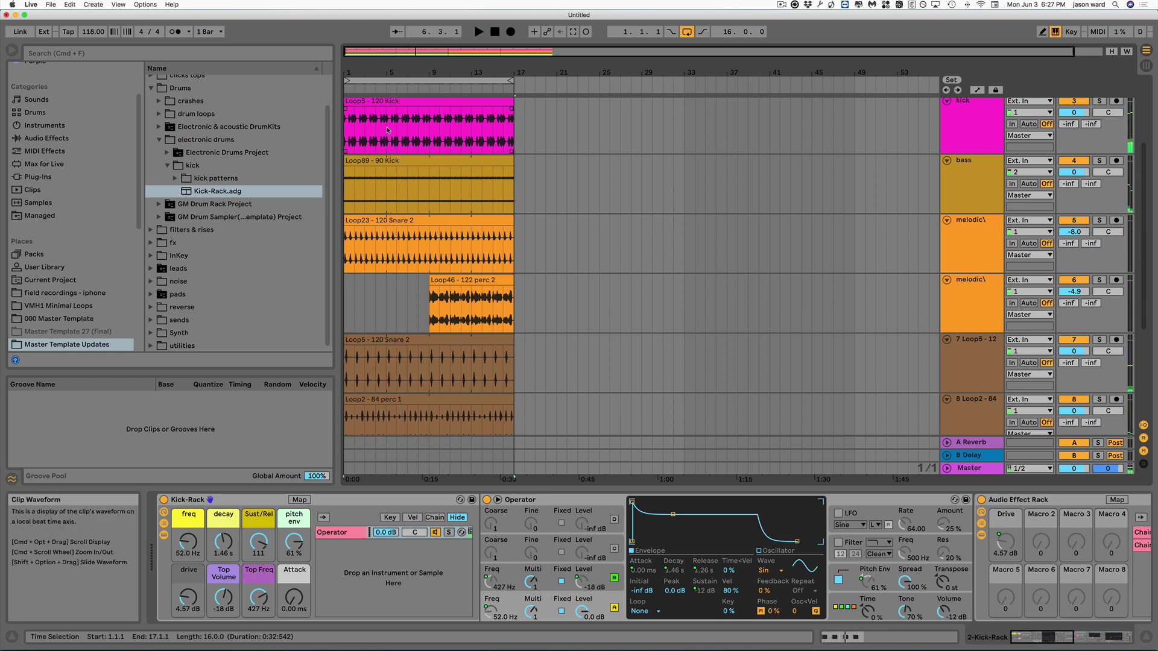
Look over the loop tracks from Kick-Rack down to the hat loop and play the arrangement again from bar 1
scroll(423, 135, "up", 5)
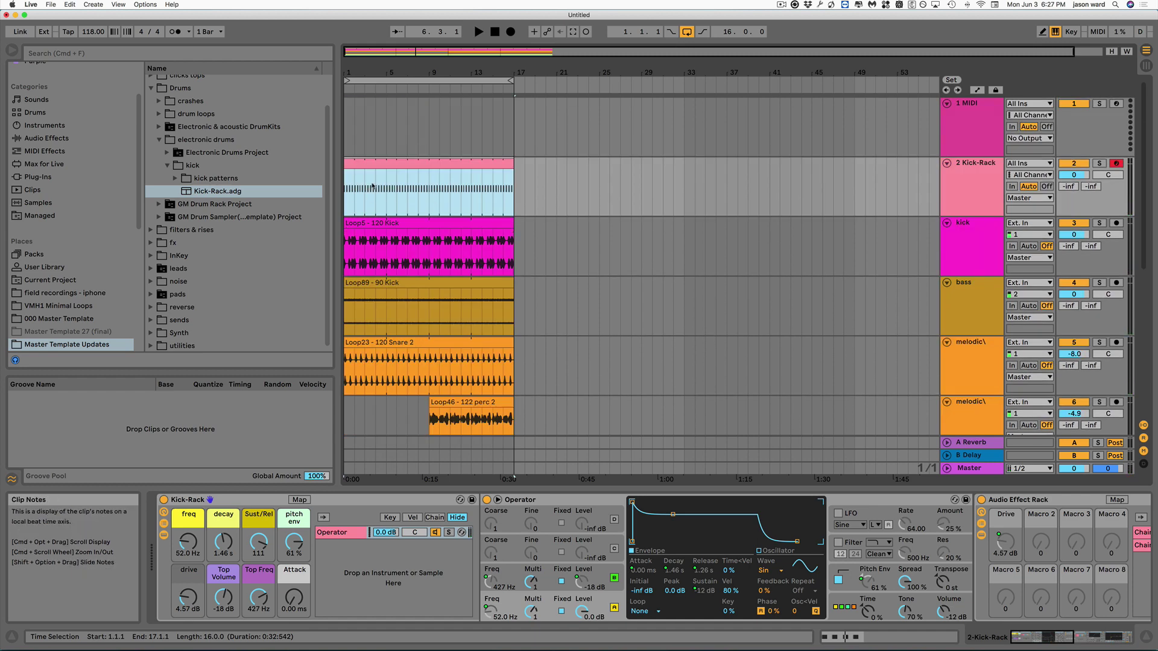
scroll(449, 218, "down", 7)
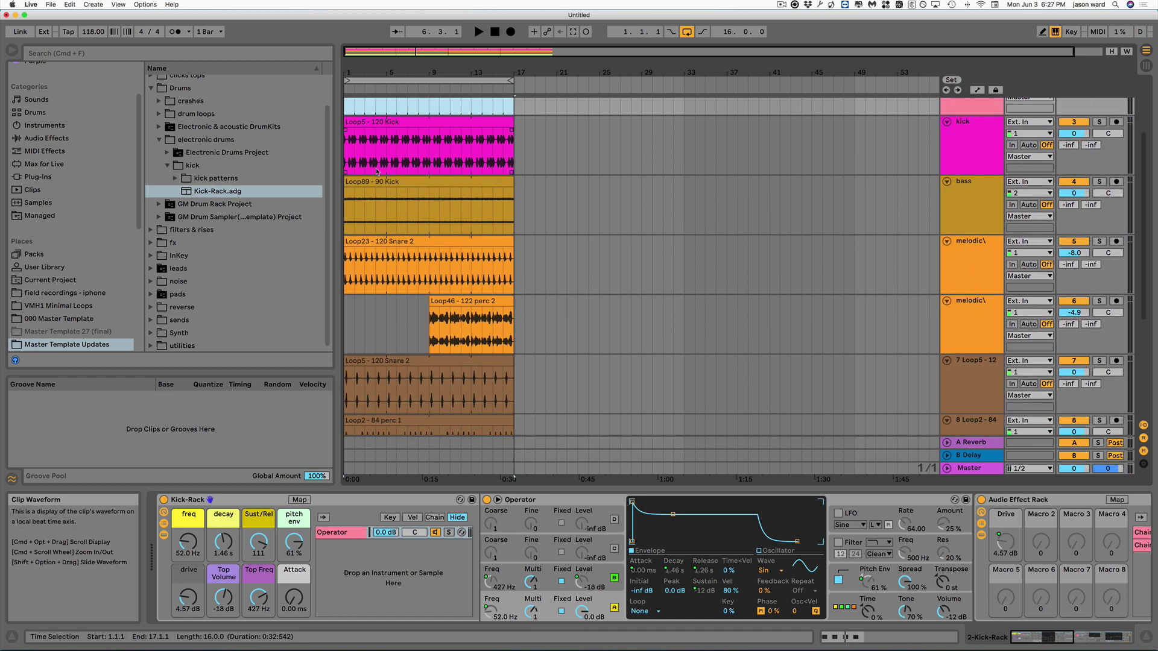
scroll(378, 170, "down", 10)
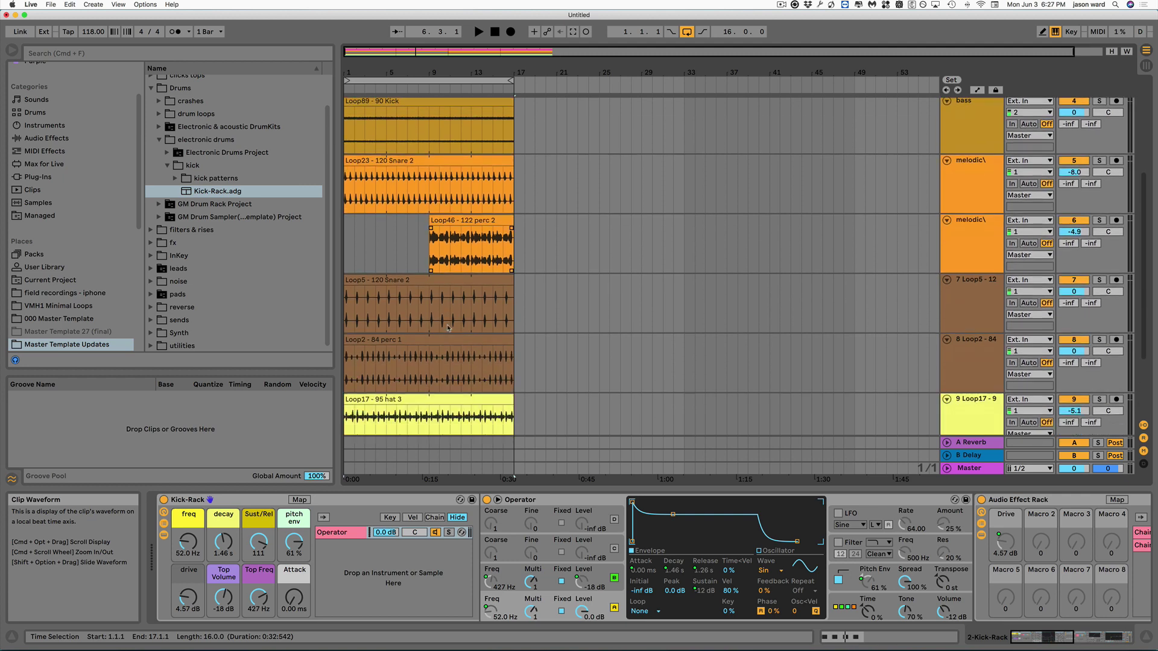
scroll(441, 324, "up", 11)
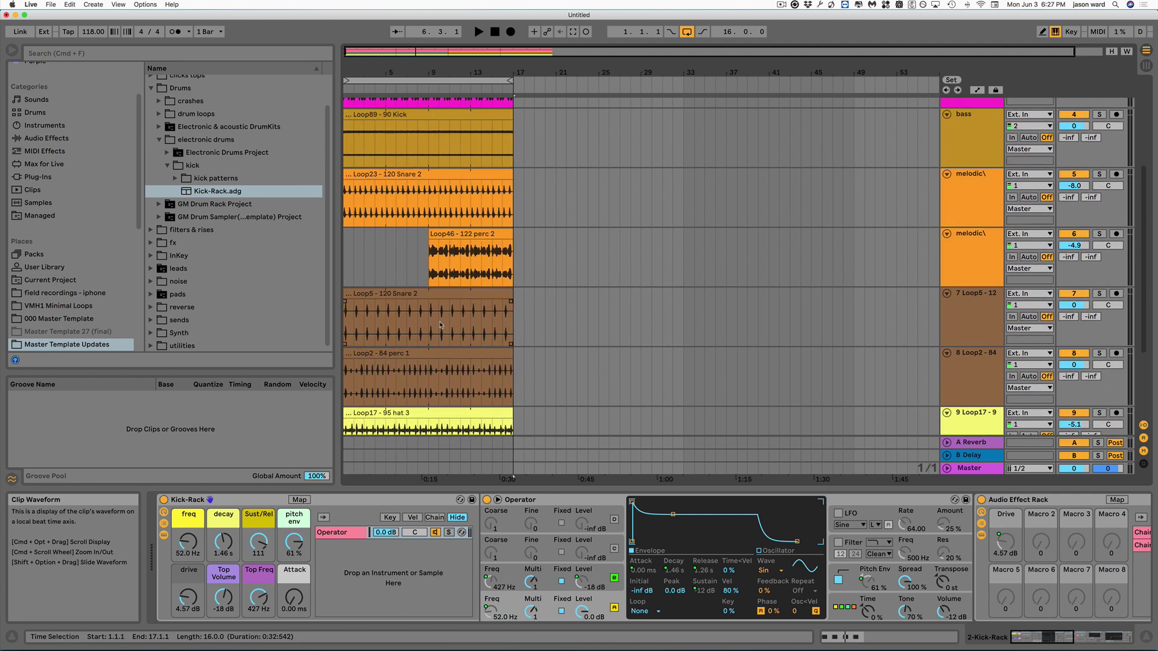
key("super+a")
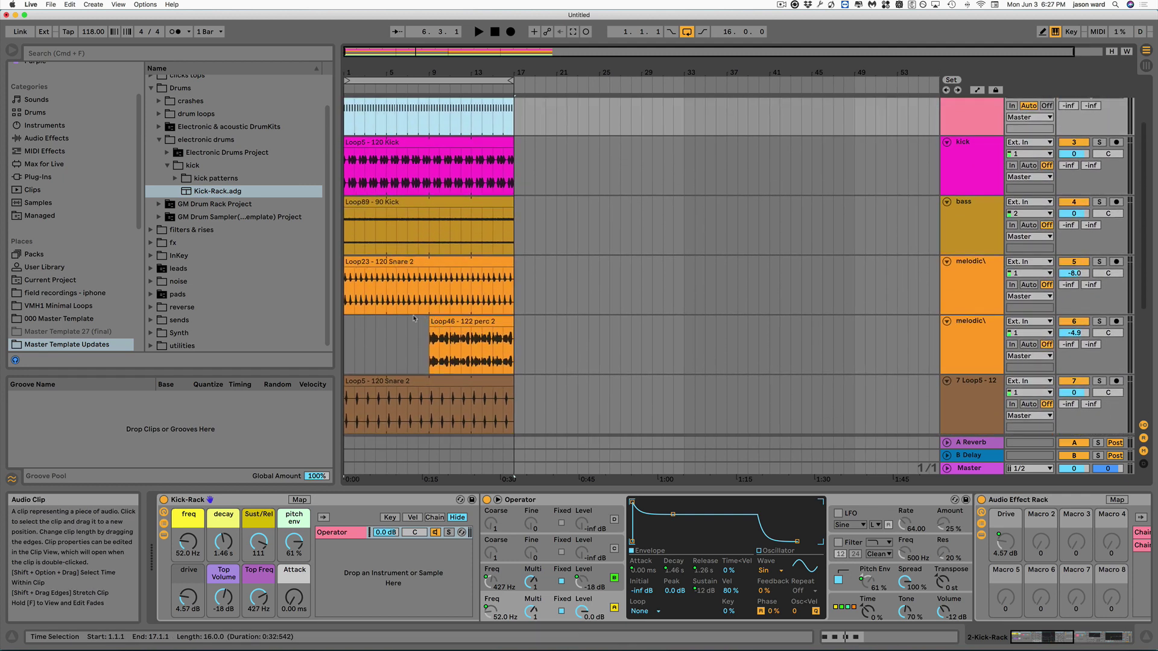
key("space")
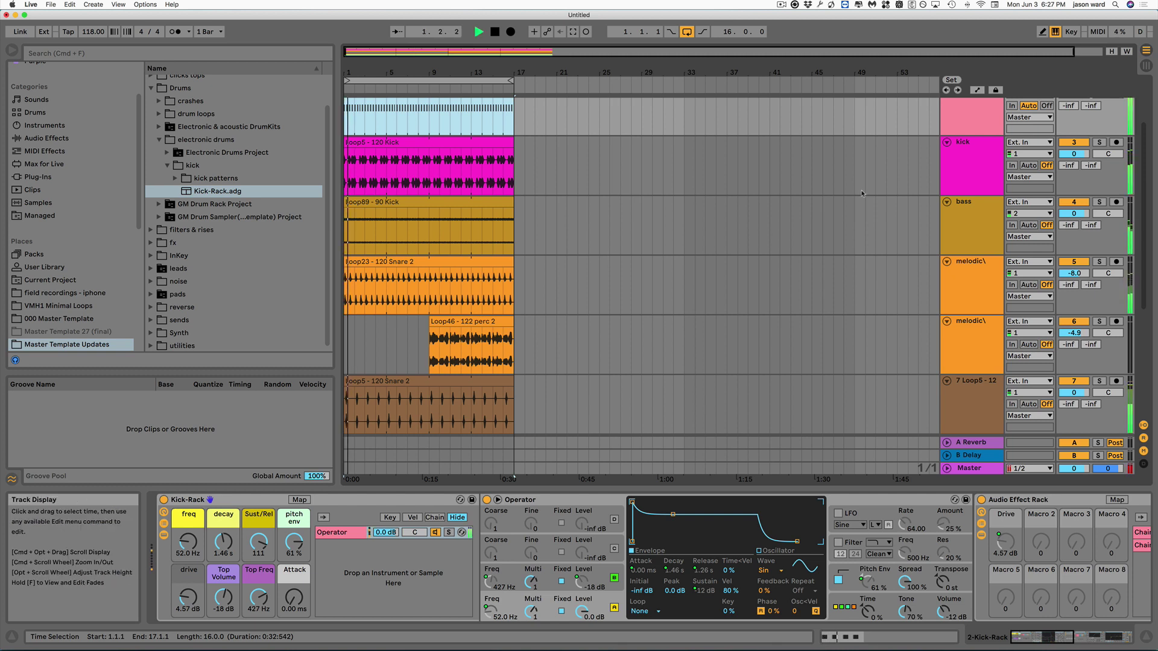
Solo the bass track, stop playback and open the Loop89 - 90 Kick clip with its volume envelope shown
scroll(1078, 237, "up", 1)
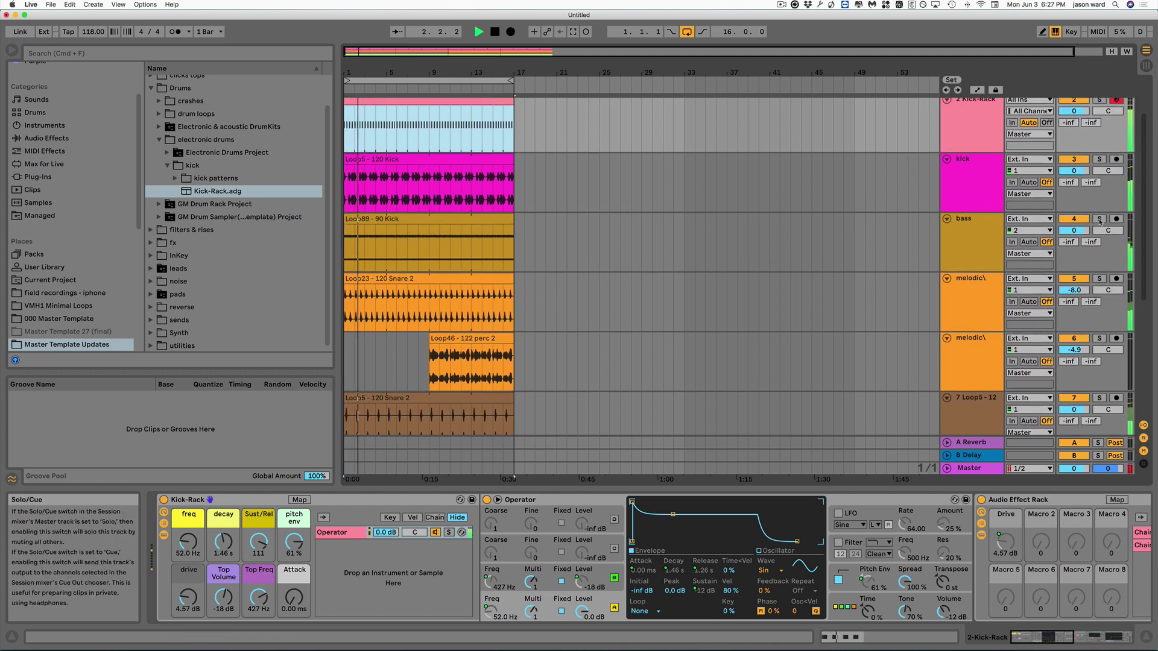
left_click(1099, 219)
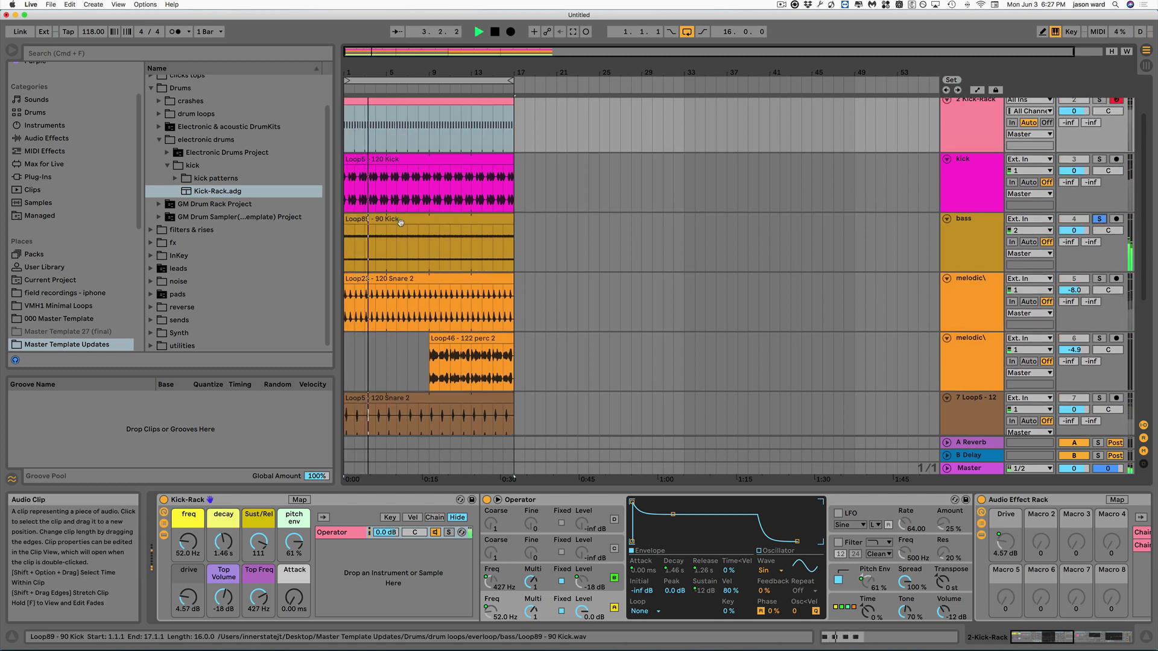
key("space")
left_click(442, 221)
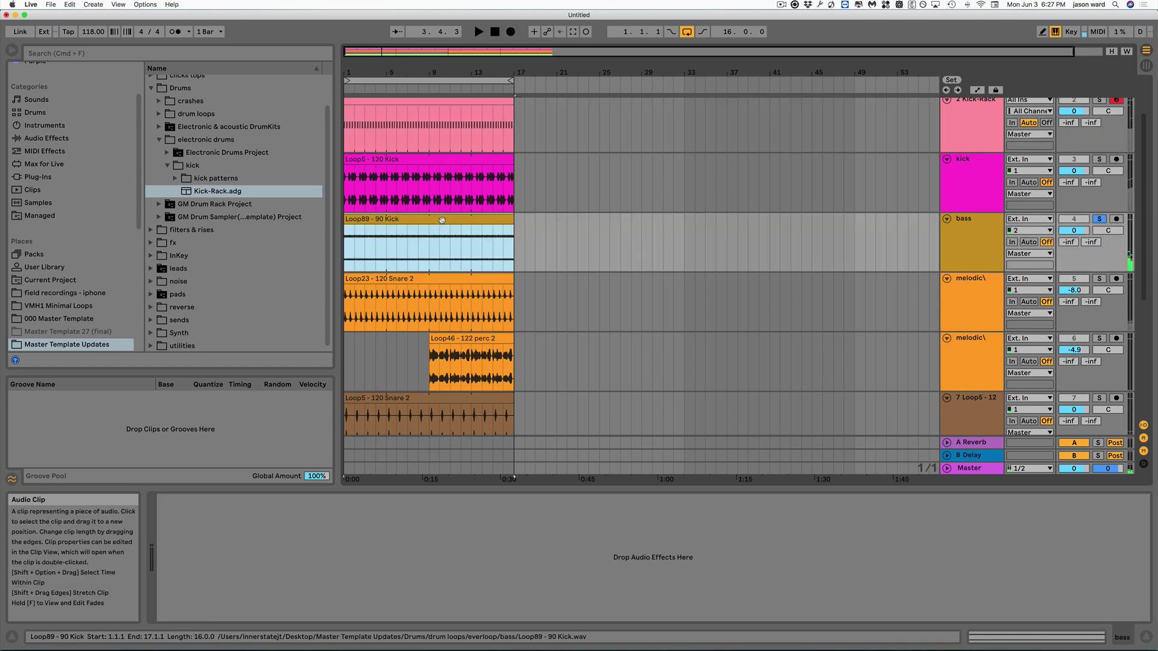
left_click_drag(374, 500, 374, 532)
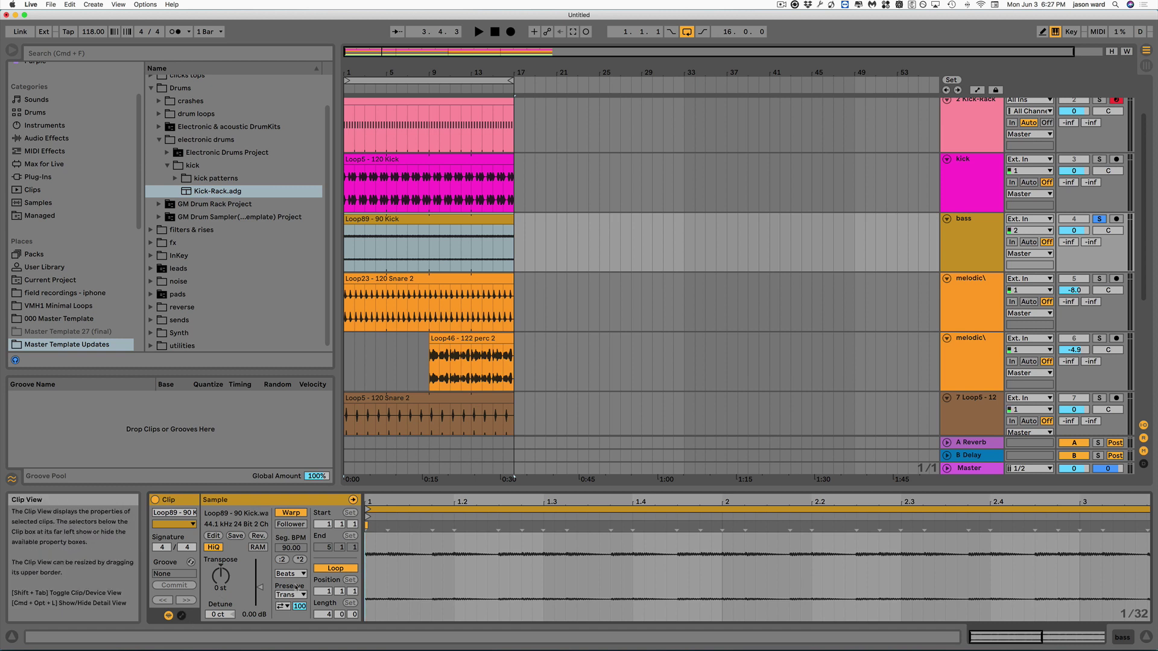
left_click(181, 616)
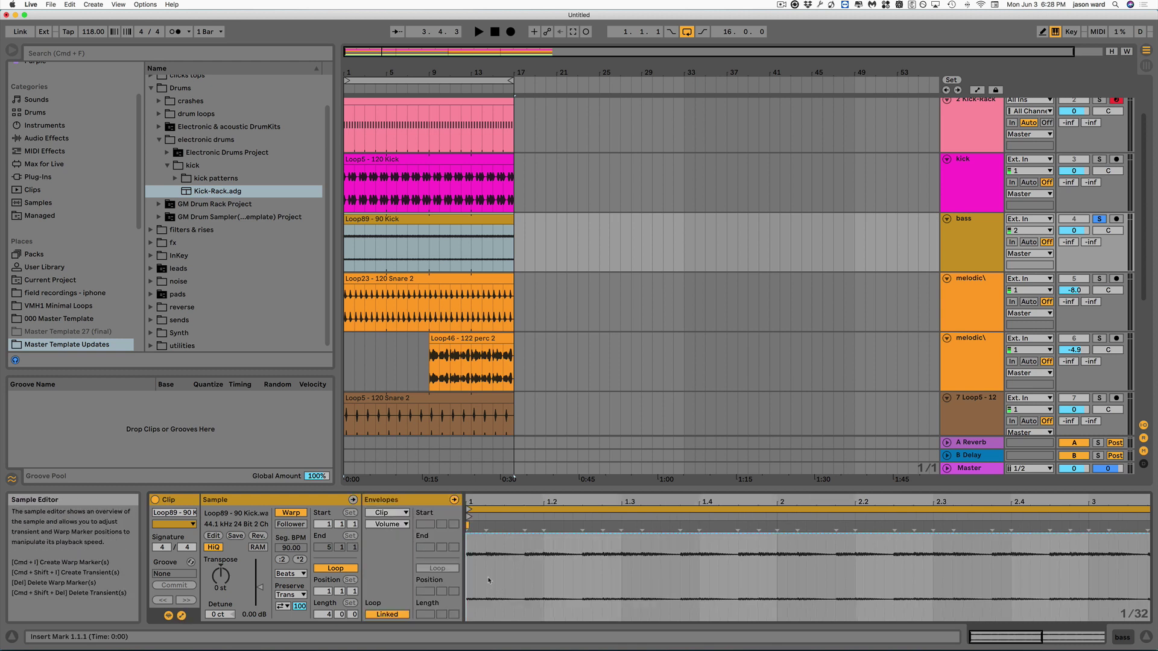
Audition the soloed bass loop, then drop its volume envelope to zero between 1.2.3 and 1.3.1
key("space")
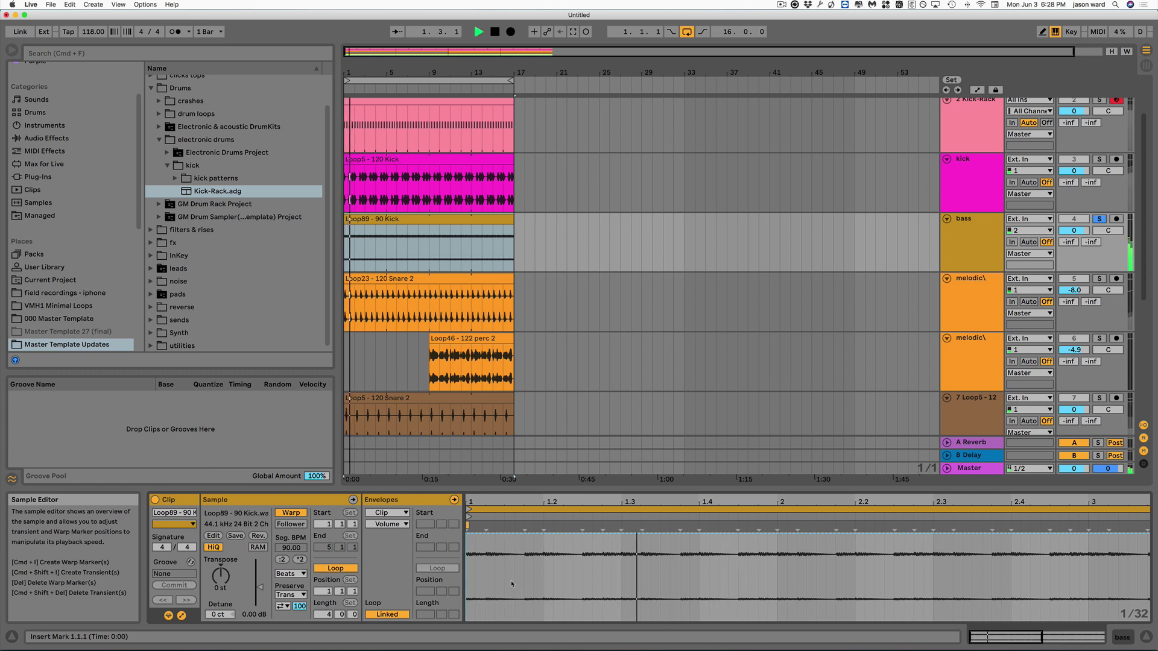
left_click_drag(581, 579, 616, 534)
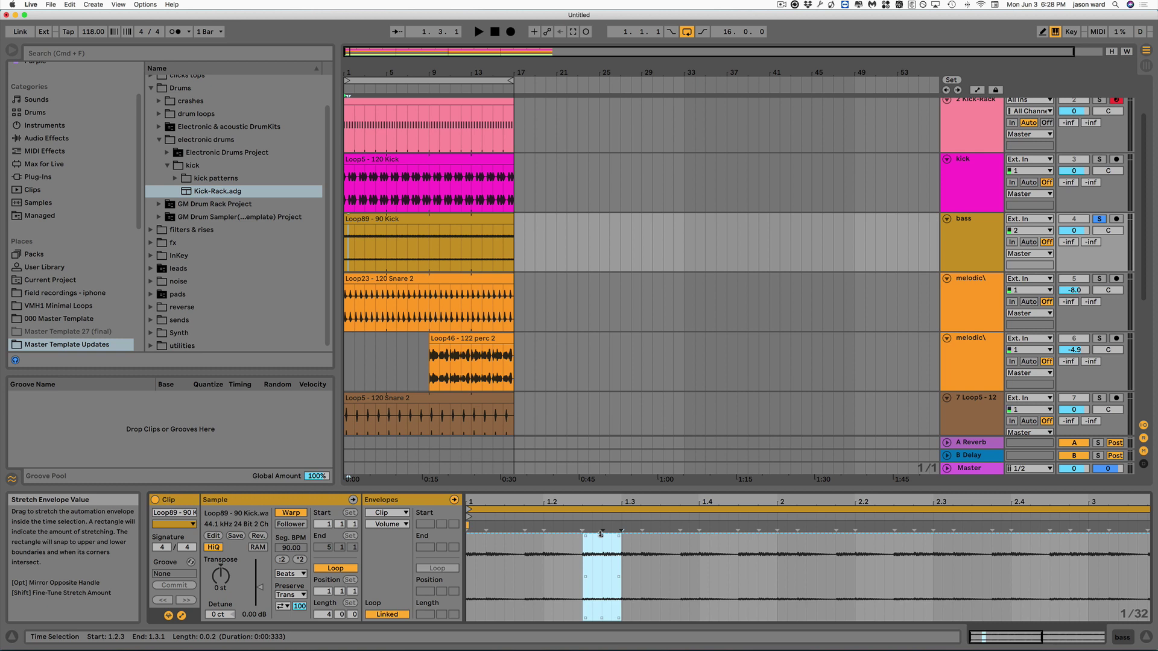
left_click(601, 534)
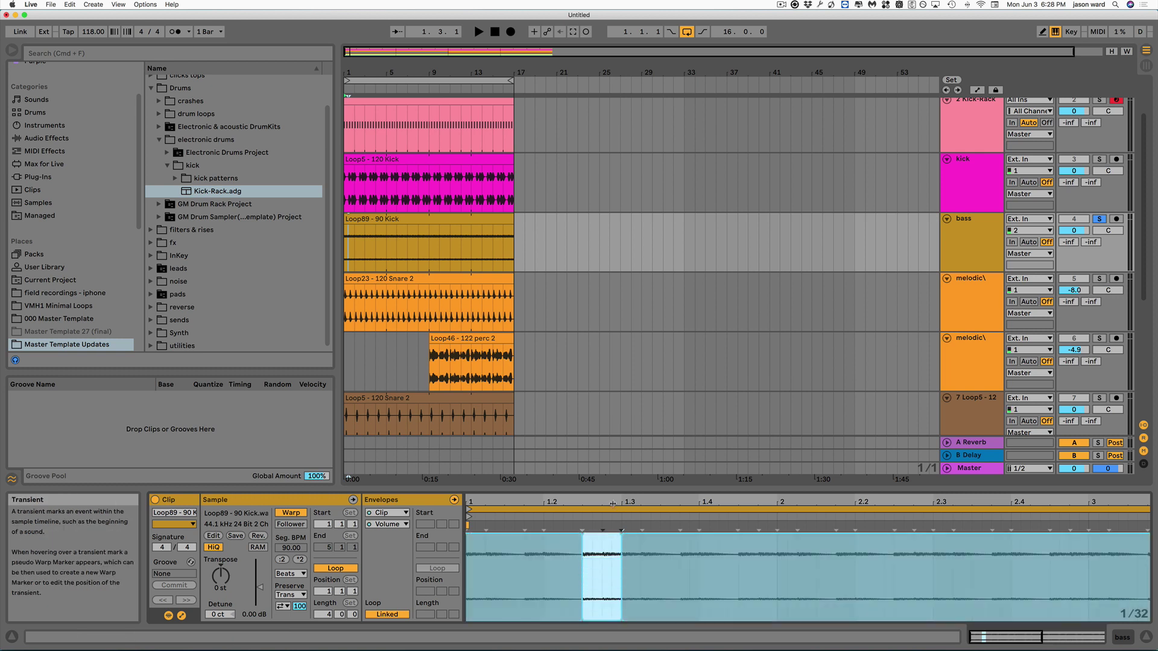
left_click(616, 591)
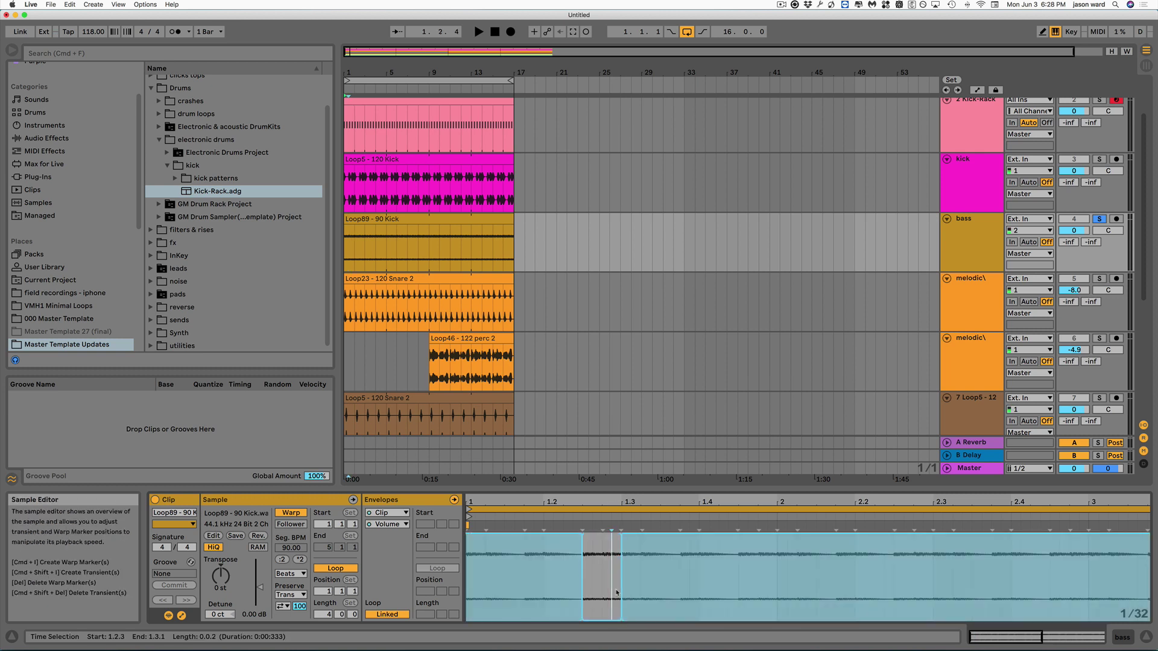
Select the volume envelope from 1.1.1 to 1.3.1 and duplicate it repeatedly along the clip up to 4.3.1
left_click_drag(597, 593, 456, 599)
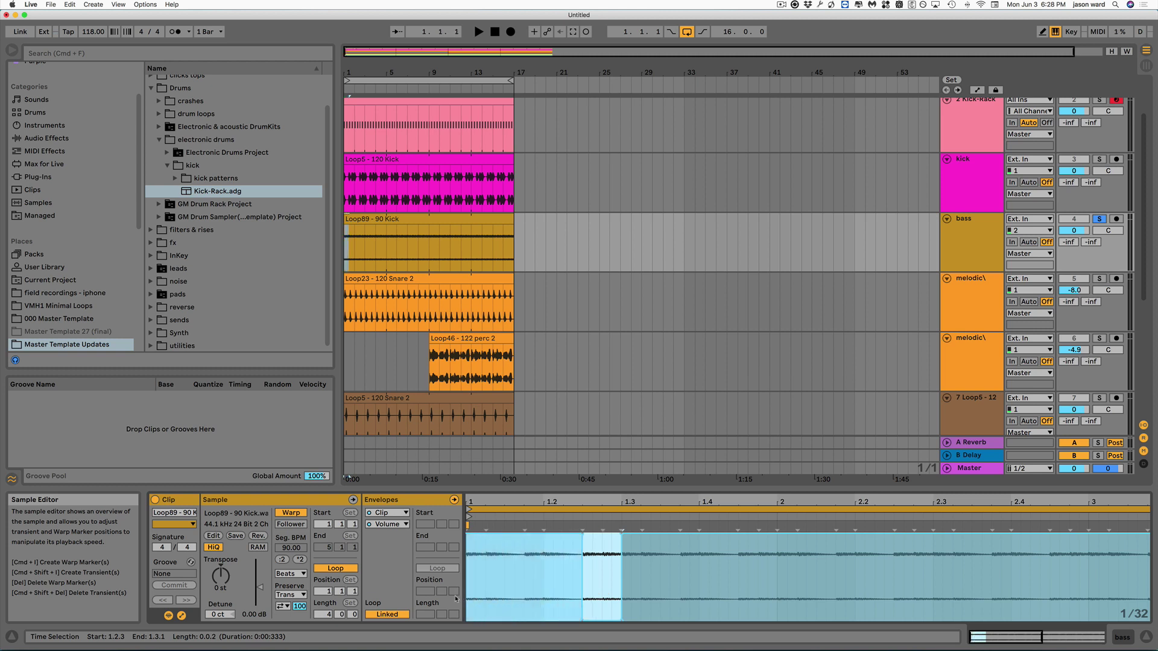
key("super+d")
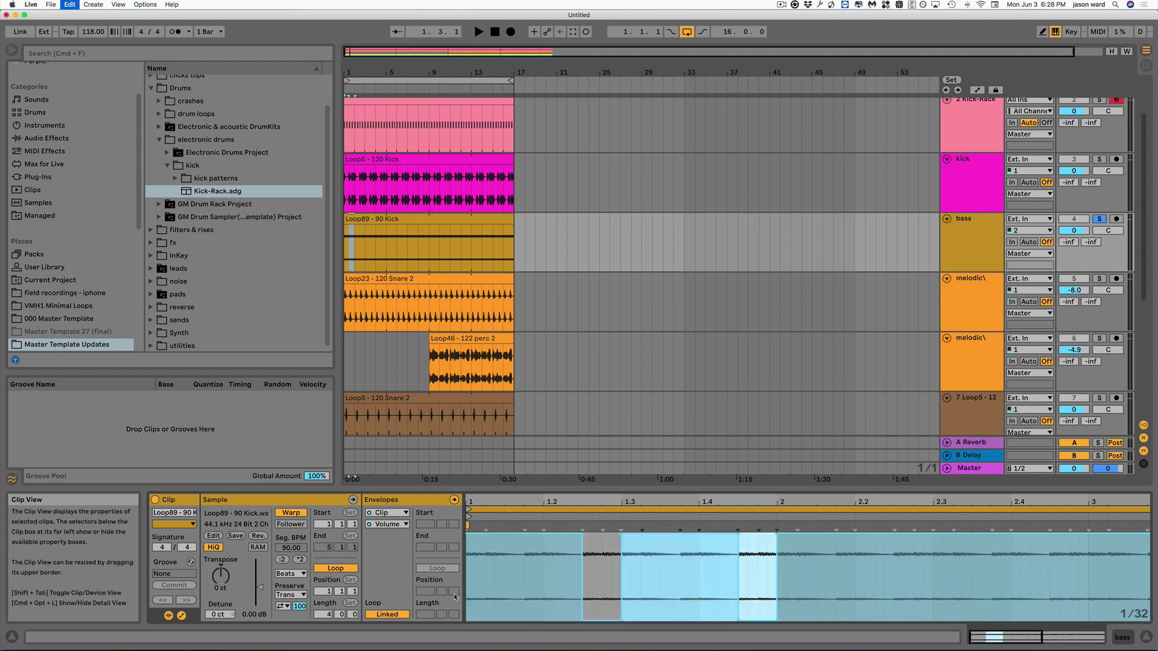
key("super+d")
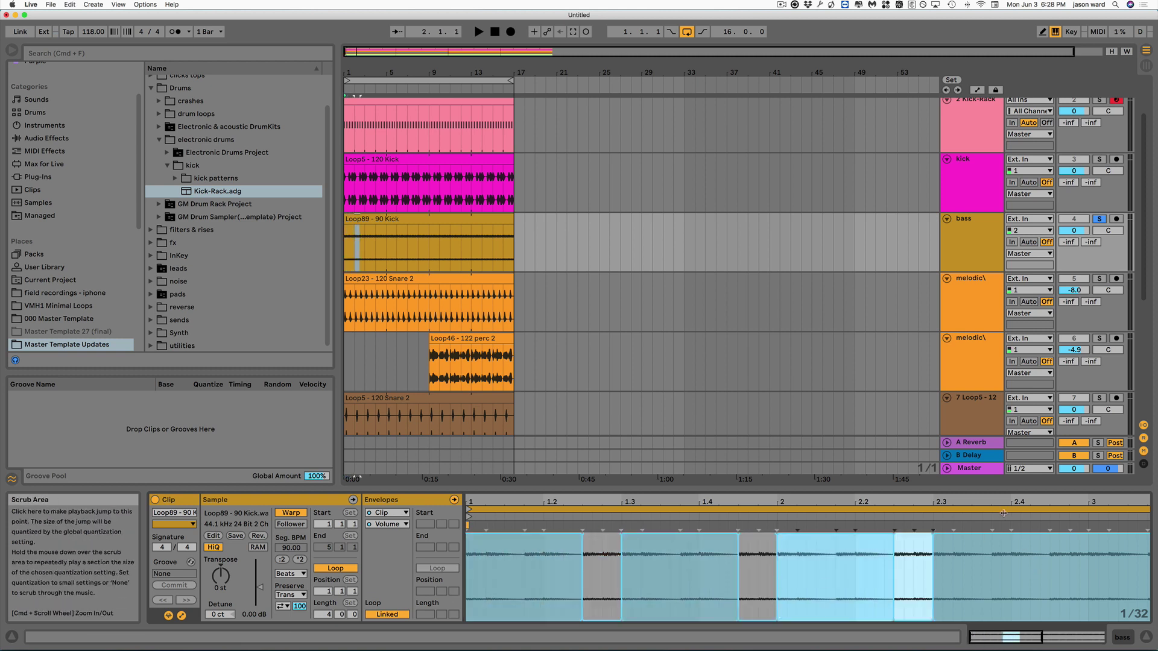
key("super+z")
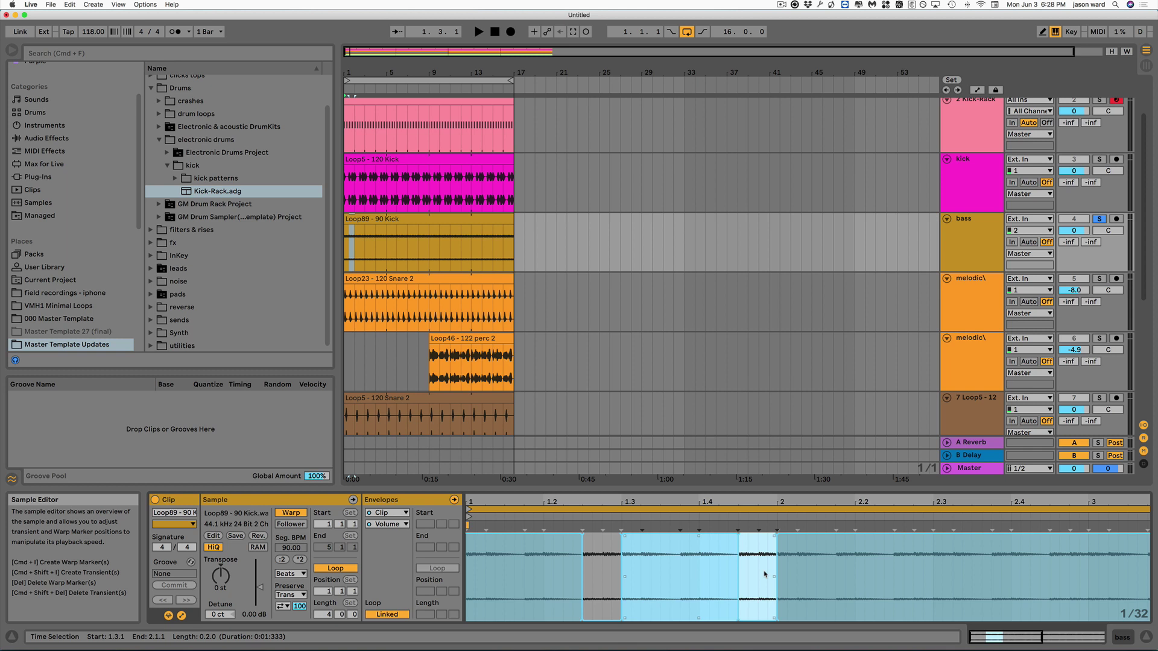
key("super+d")
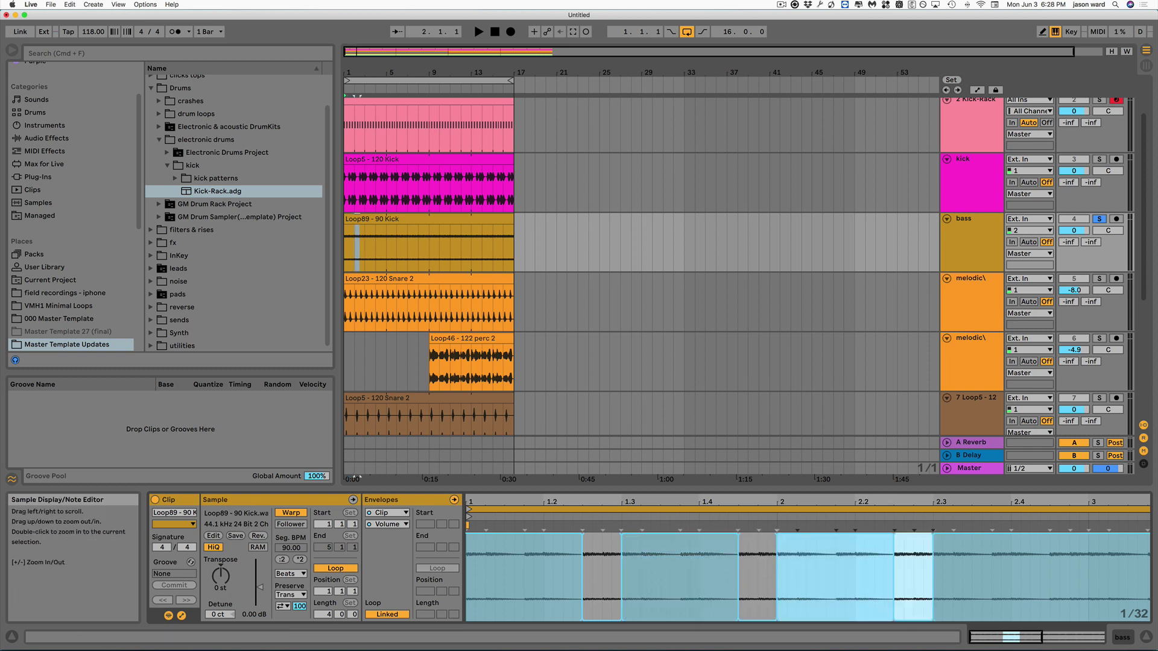
left_click_drag(886, 502, 886, 481)
key("super+d")
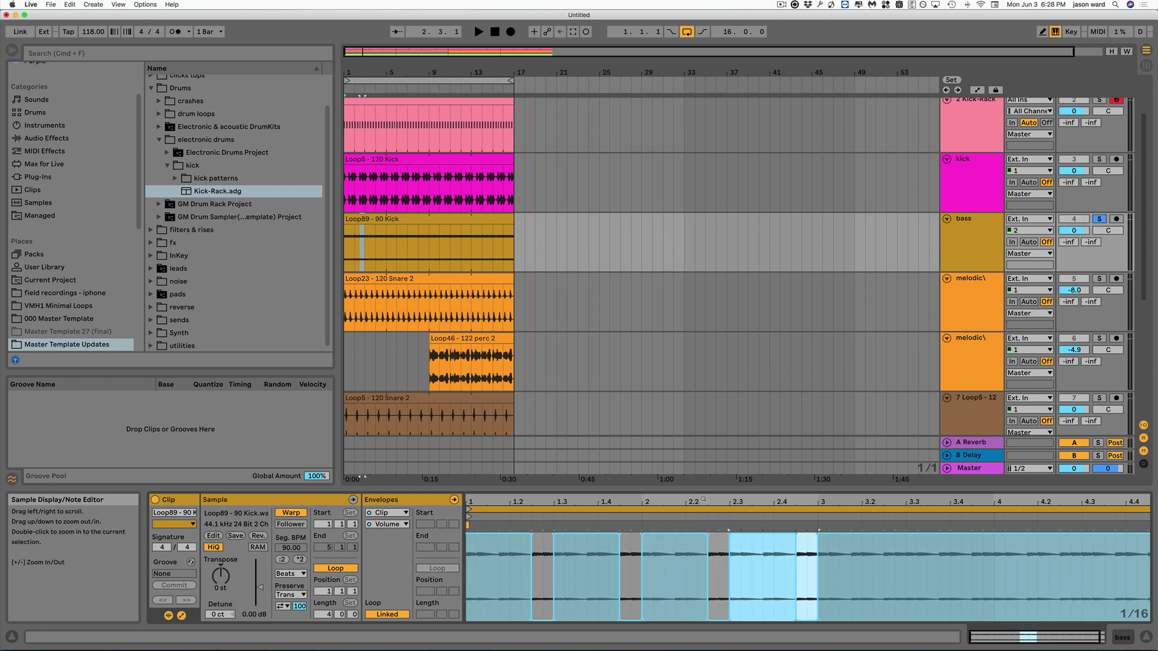
key("super+d")
key("super+d")
key("super+d")
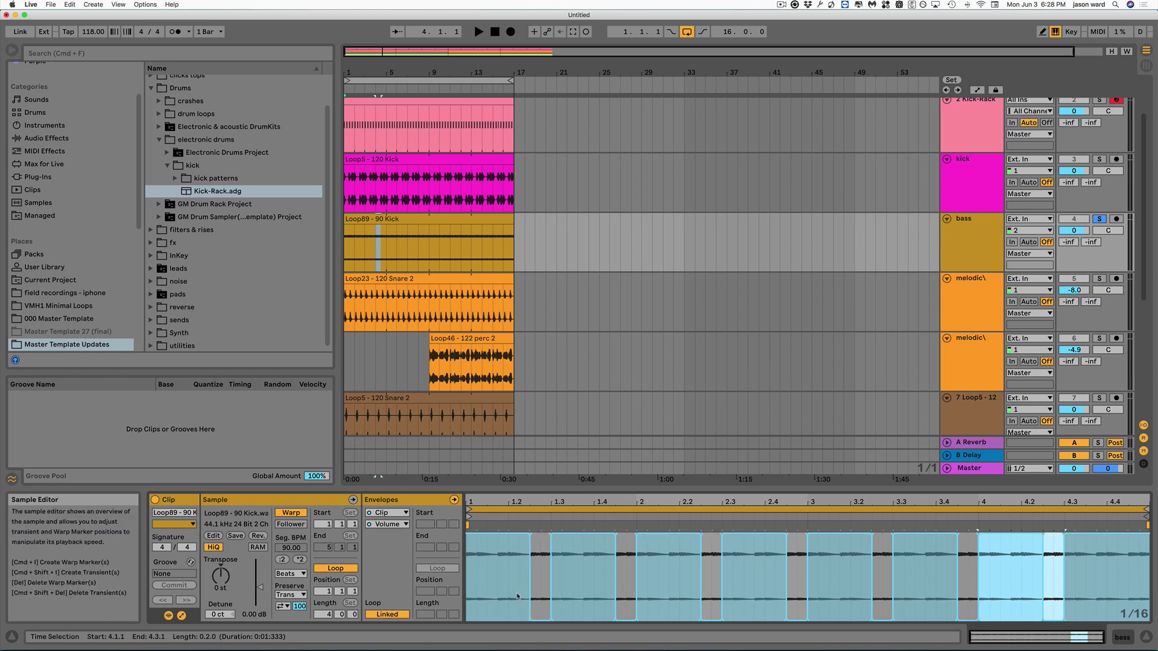
Preview the gated bass, silence its volume envelope from 1.1.4 to 1.2.1, and repeat the bar 1 envelope in bars 2 and 3
key("space")
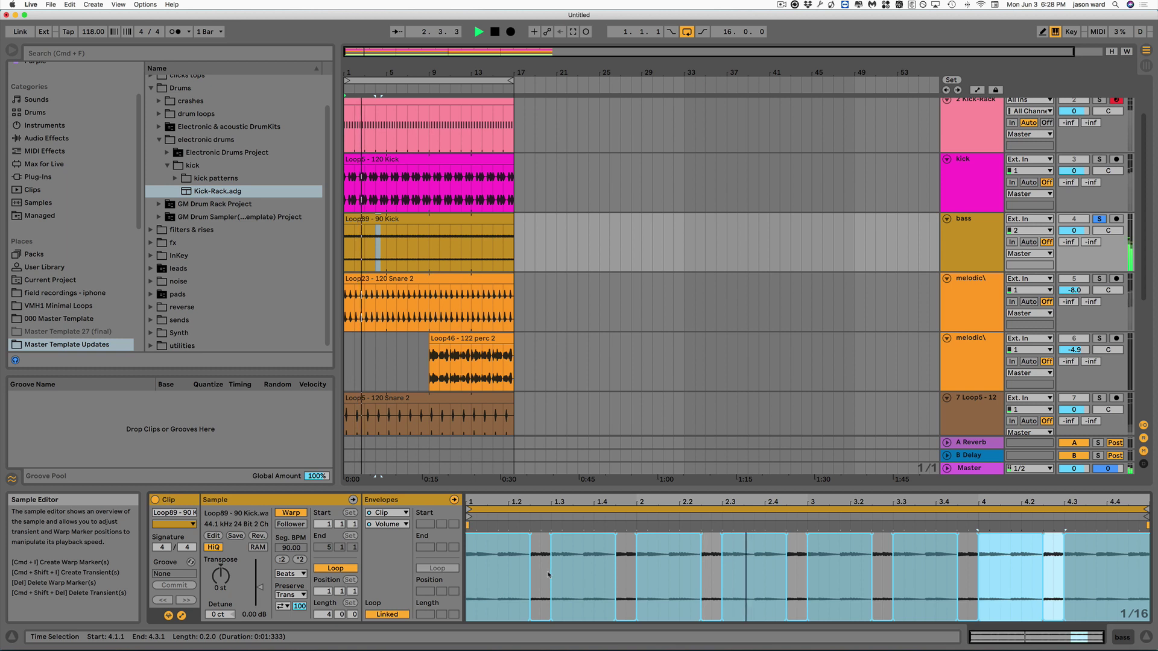
key("space")
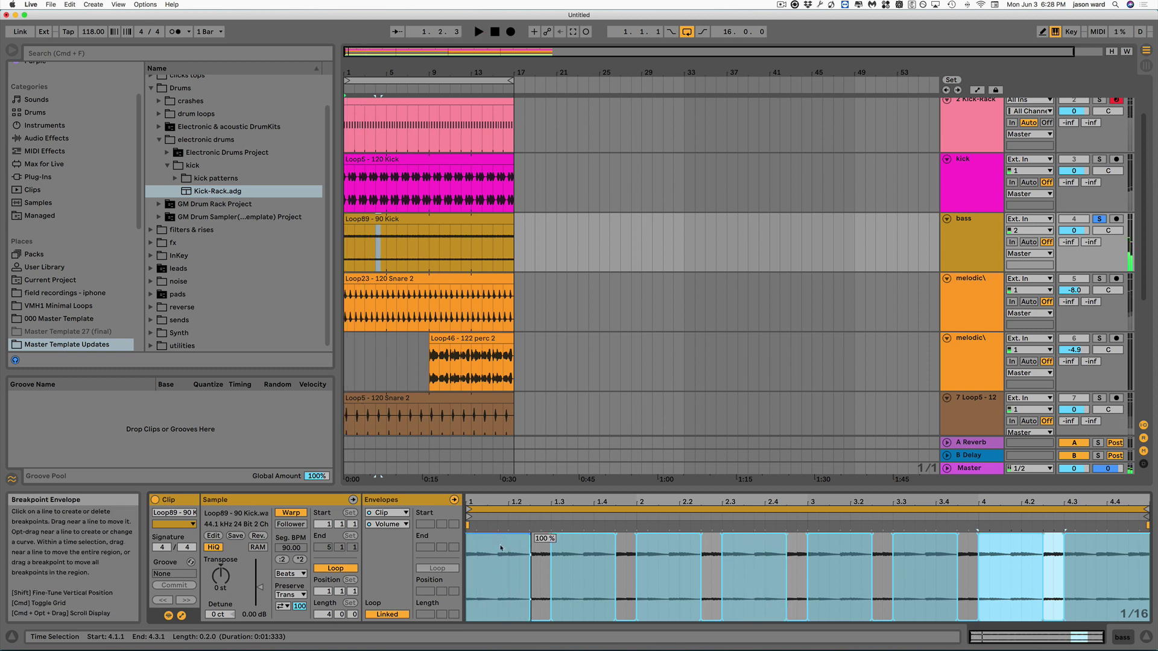
left_click(499, 577)
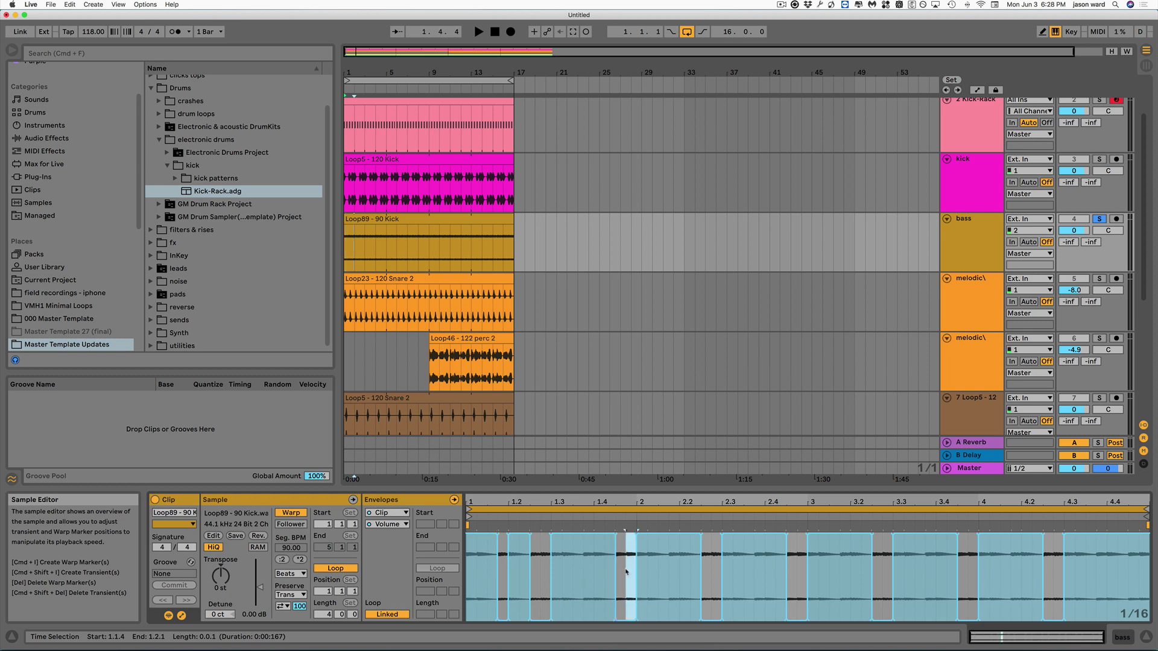
left_click_drag(626, 572, 474, 582)
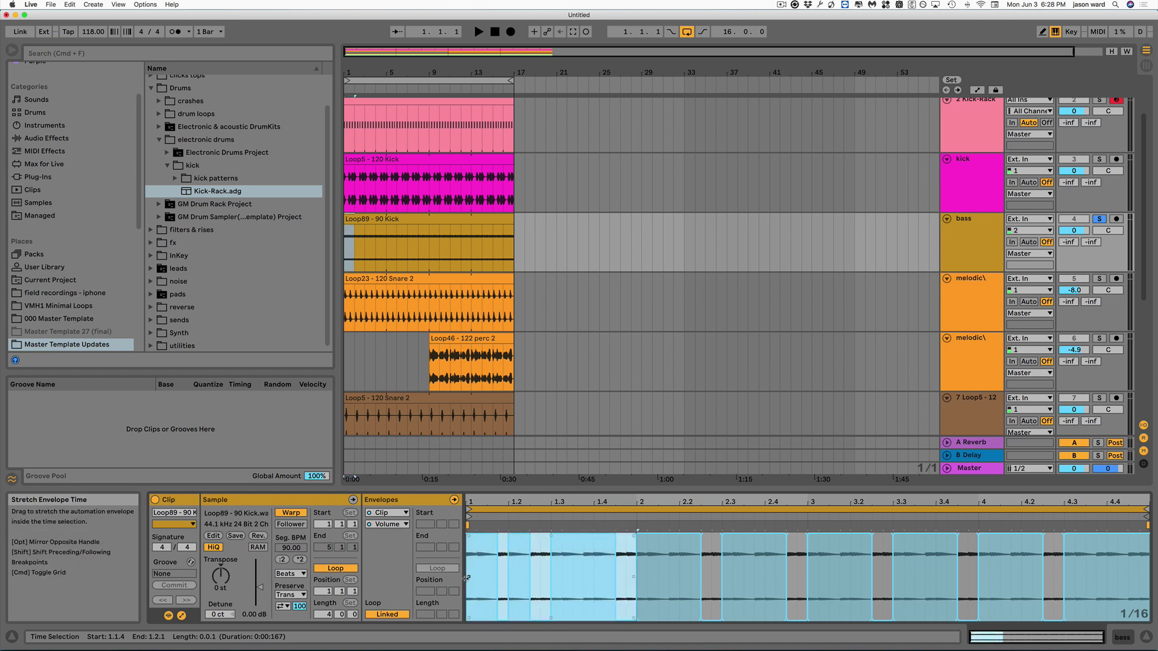
key("Right")
key("Right")
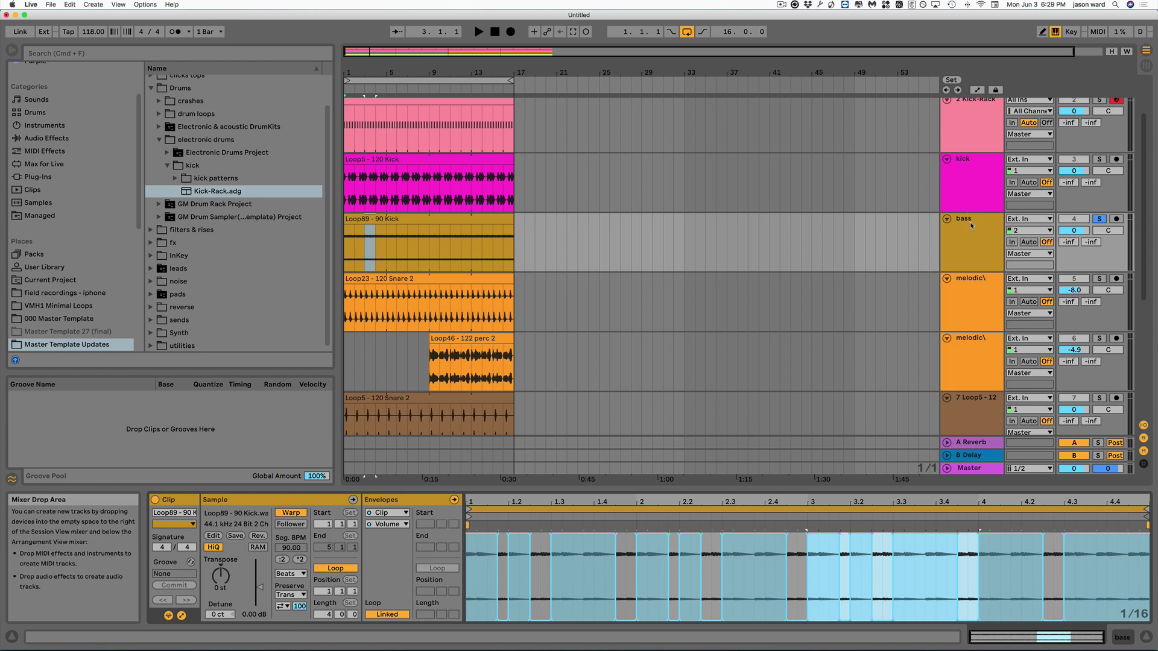
Play the edited bass loop, turn off solo on the bass track to hear it with all loops, and stop playback
left_click(970, 225)
key("space")
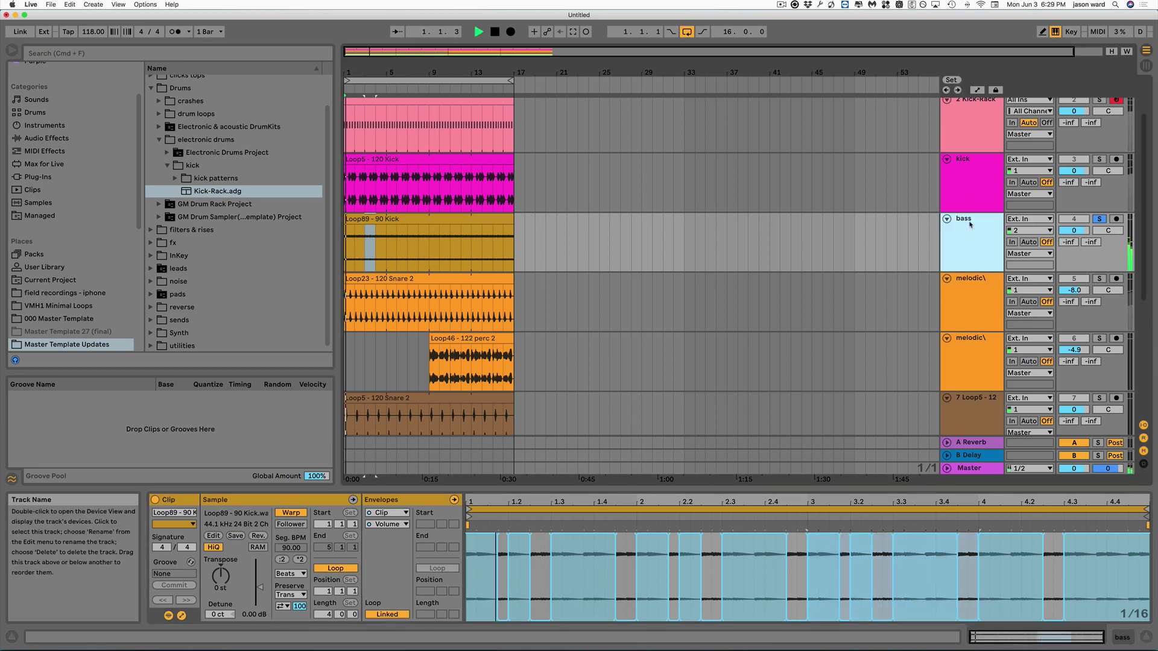
left_click(1099, 219)
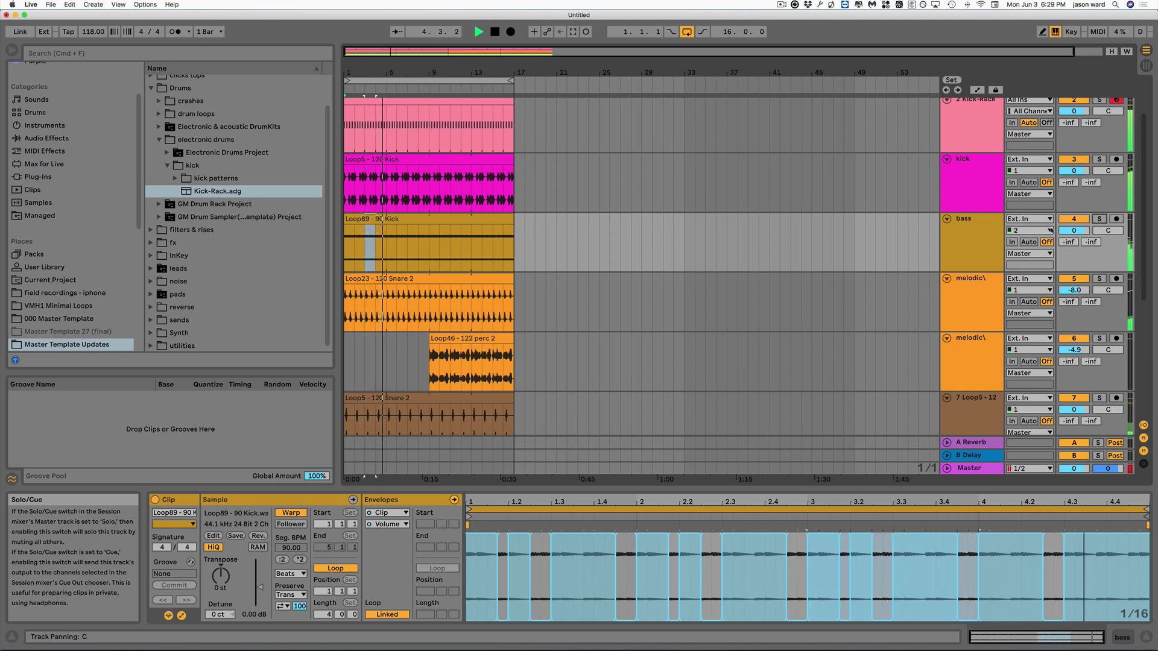
key("space")
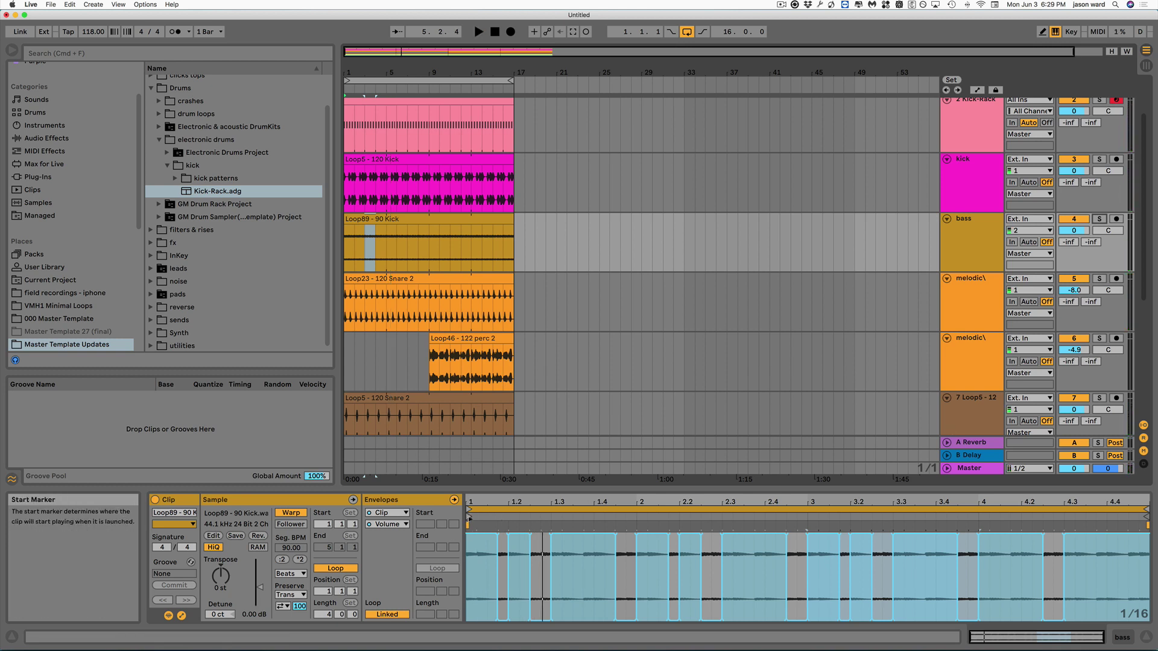
Shift the bass clip's start marker stepwise to 1.2.3 while auditioning it against the other loops, then stop playback
left_click_drag(470, 518, 478, 517)
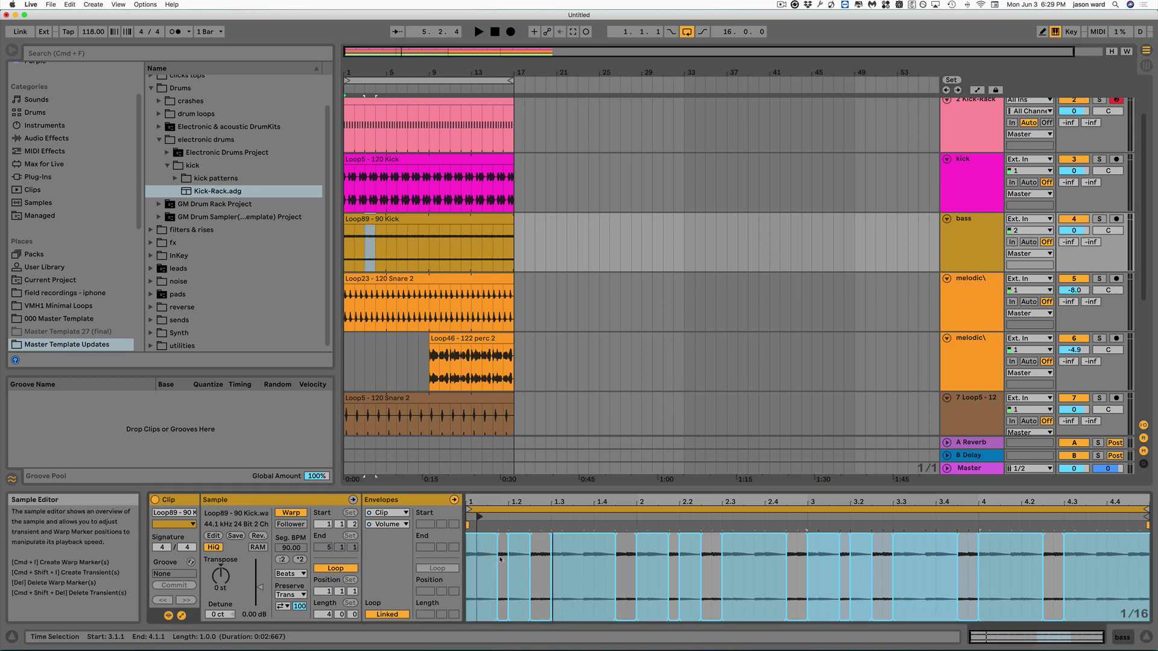
key("space")
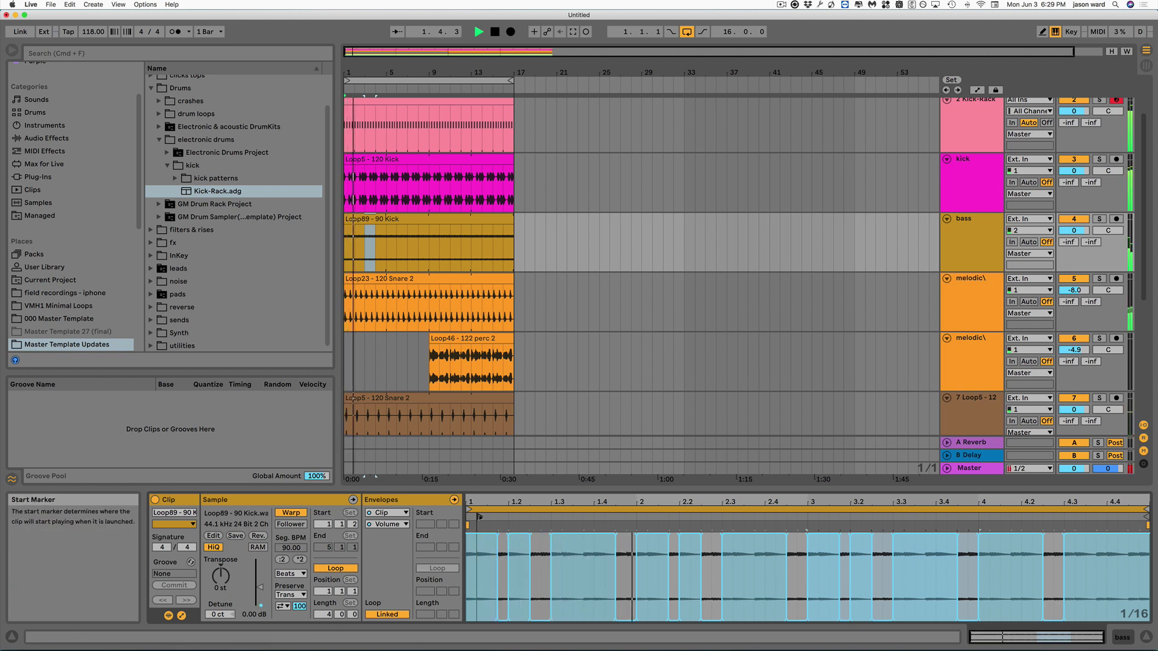
left_click_drag(480, 517, 489, 517)
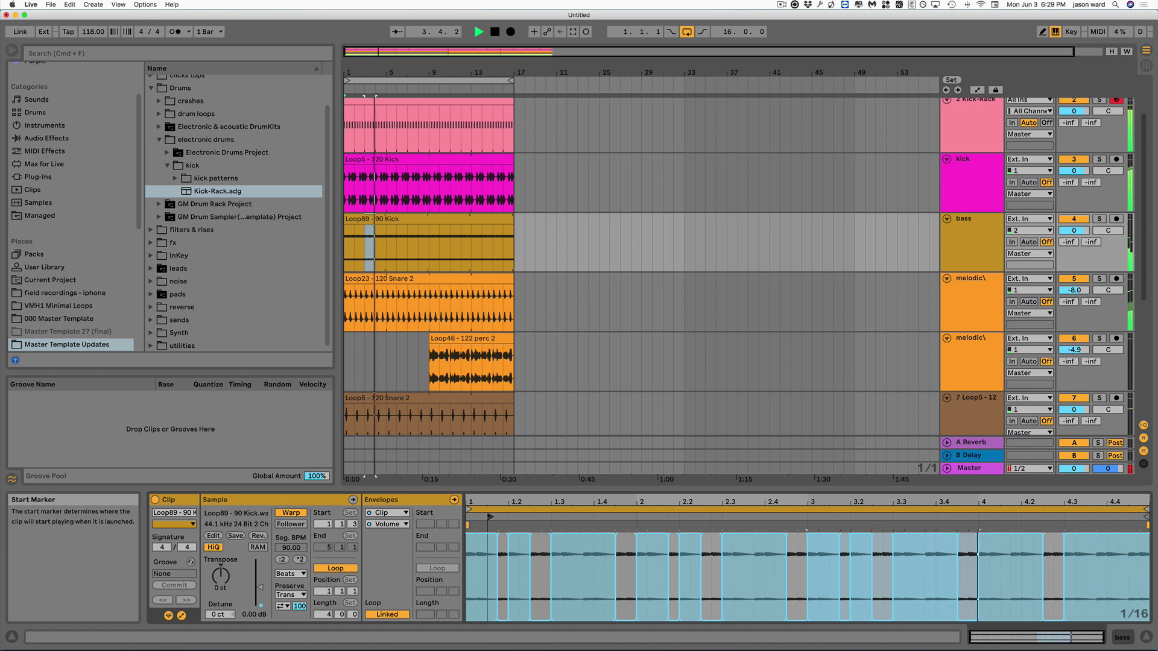
left_click_drag(489, 517, 511, 517)
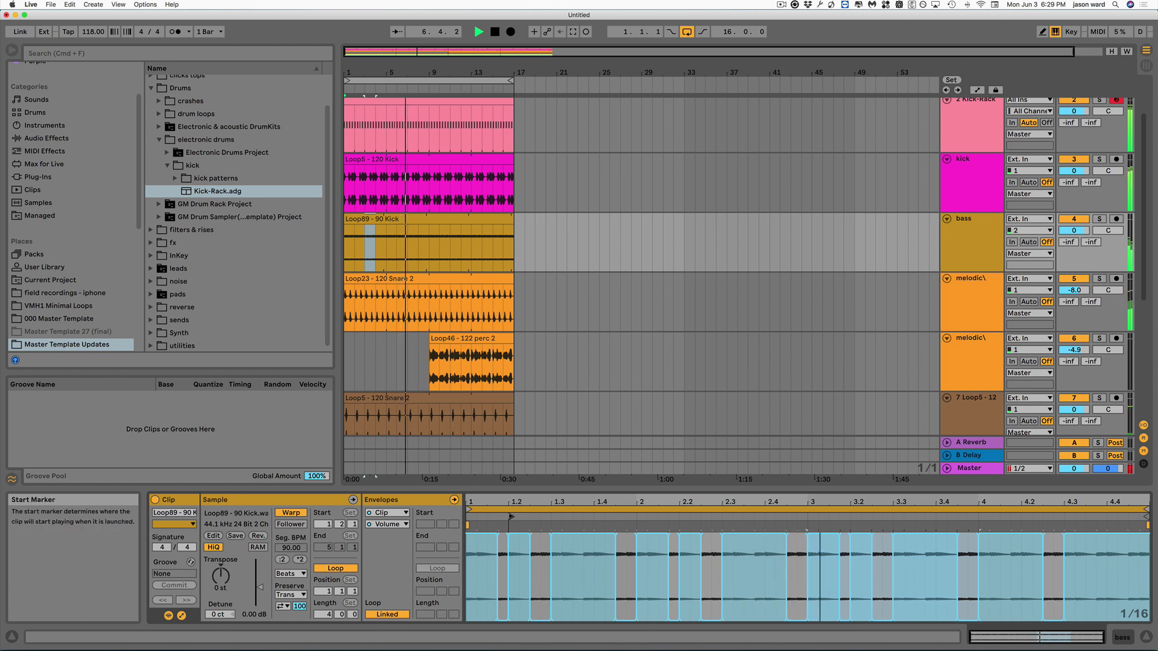
left_click_drag(510, 517, 520, 517)
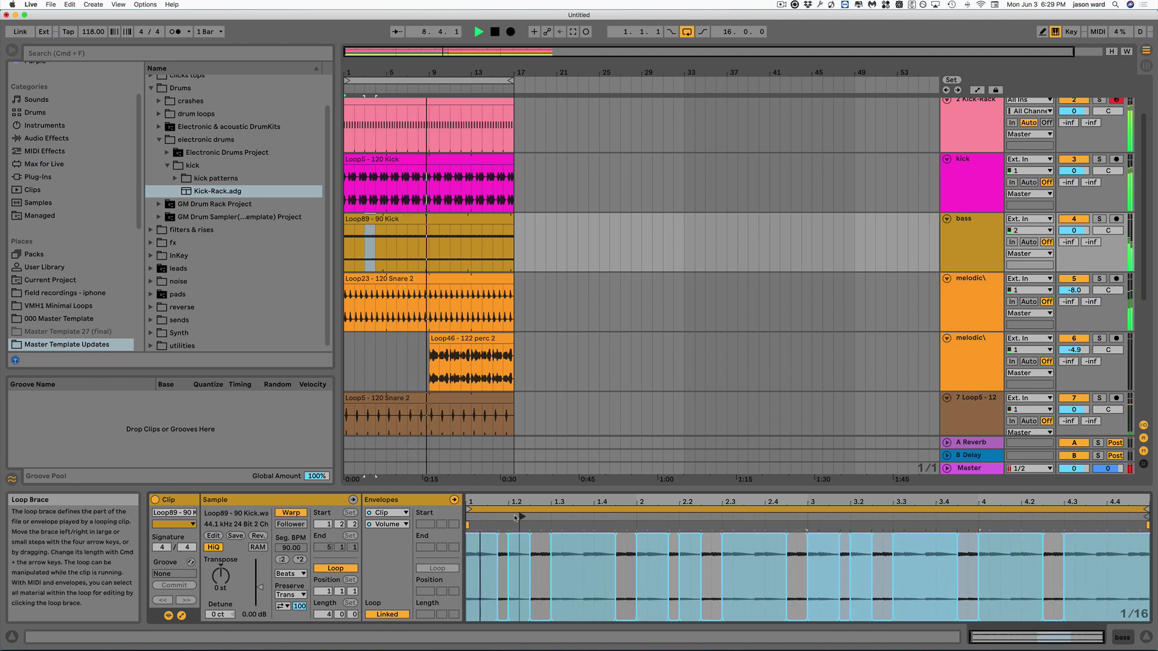
left_click_drag(519, 517, 530, 517)
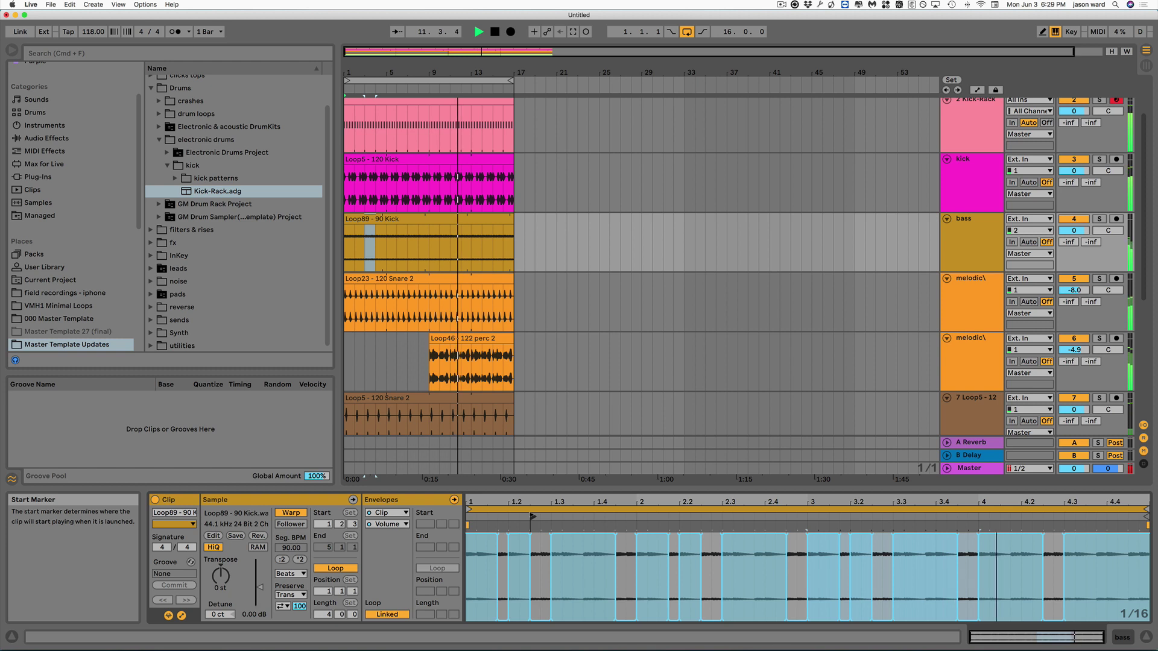
key("space")
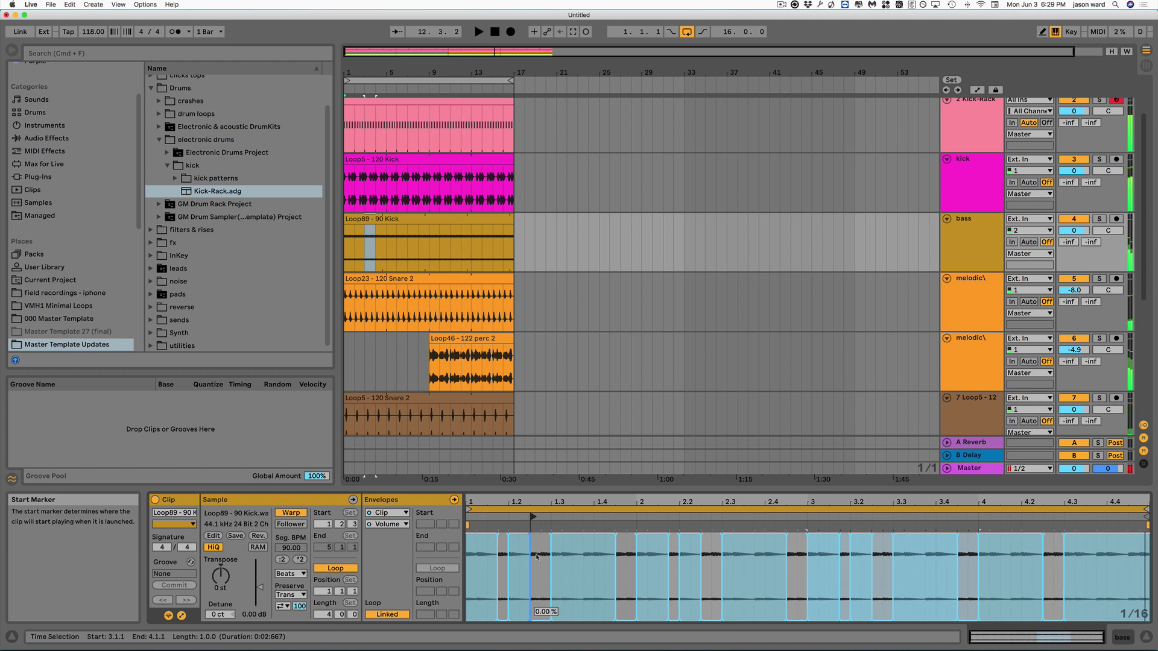
Look over the loop tracks from bass down to the hats, then select the Kick-Rack clip and its track
left_click(431, 222)
scroll(778, 219, "down", 3)
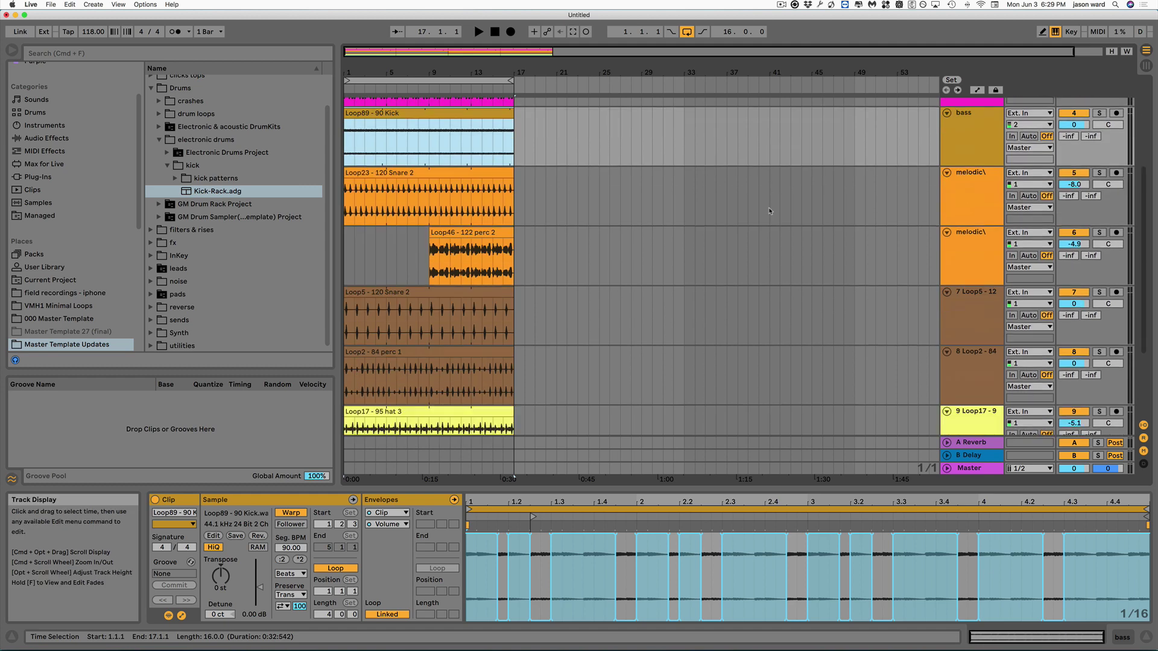
scroll(771, 212, "up", 5)
left_click(428, 187)
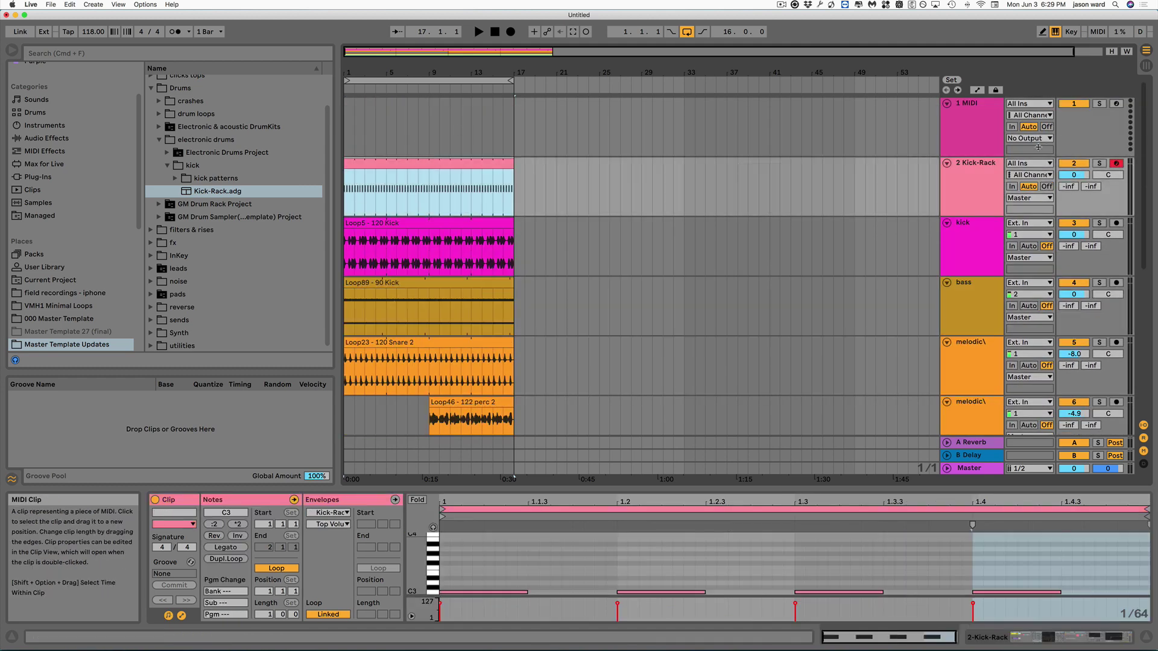
left_click(974, 166)
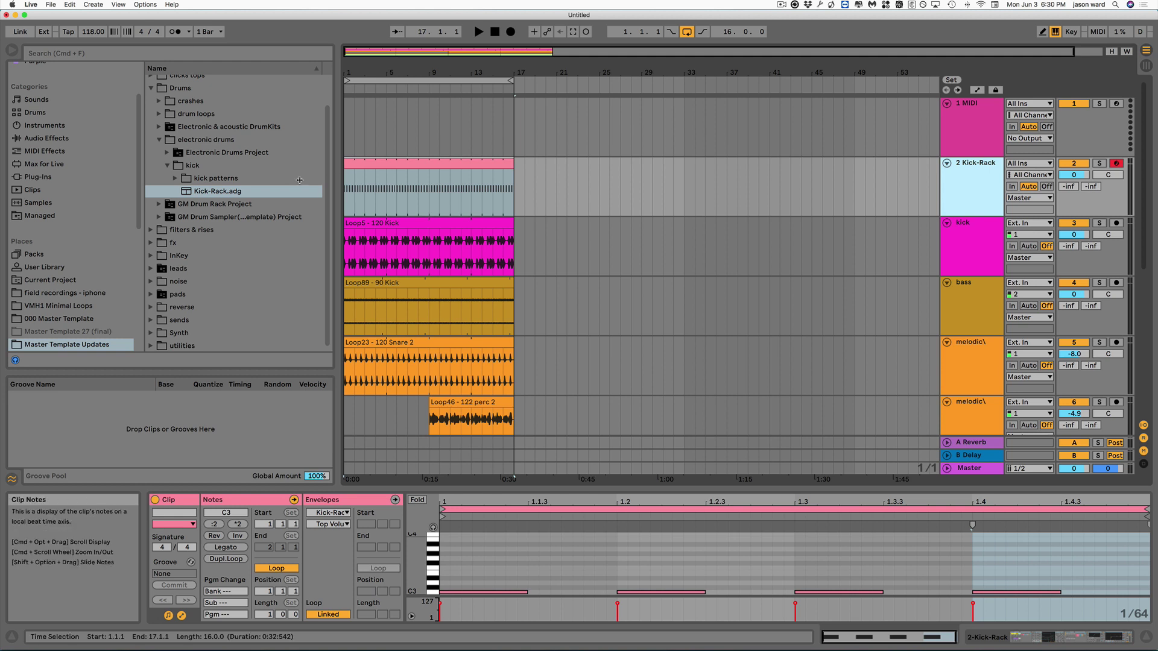
Collapse the kick folder, expand GM Drum Rack Project and its GM Drum Rack.als, and select the 1-GM Drum Rack track
left_click(166, 170)
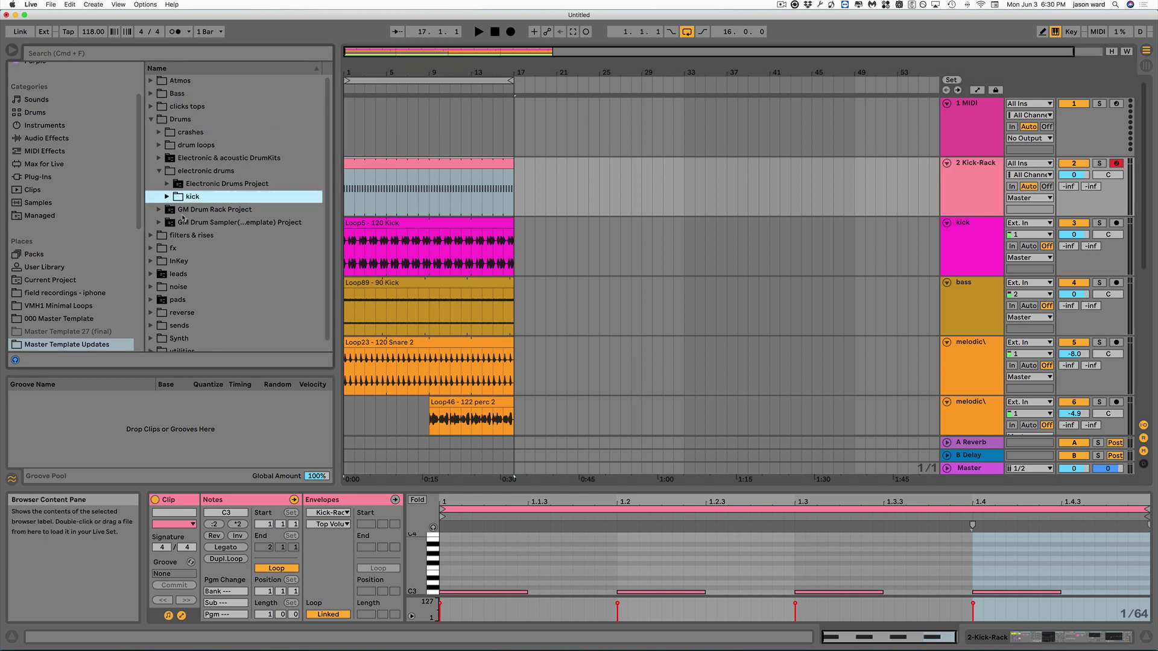
left_click(158, 213)
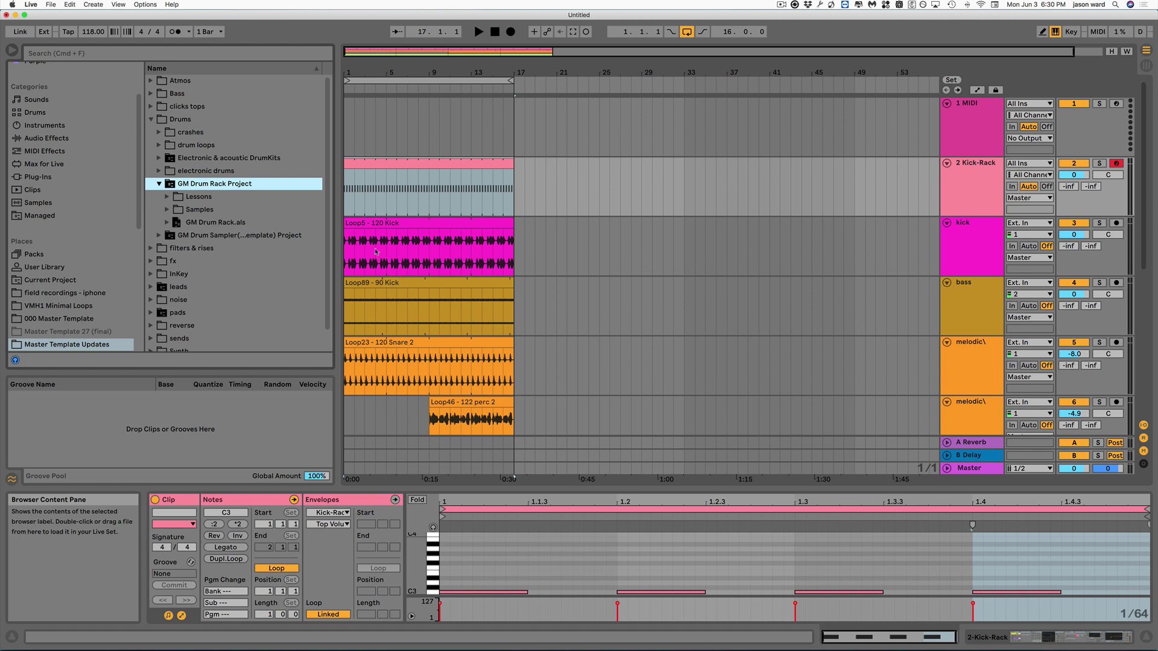
left_click(165, 223)
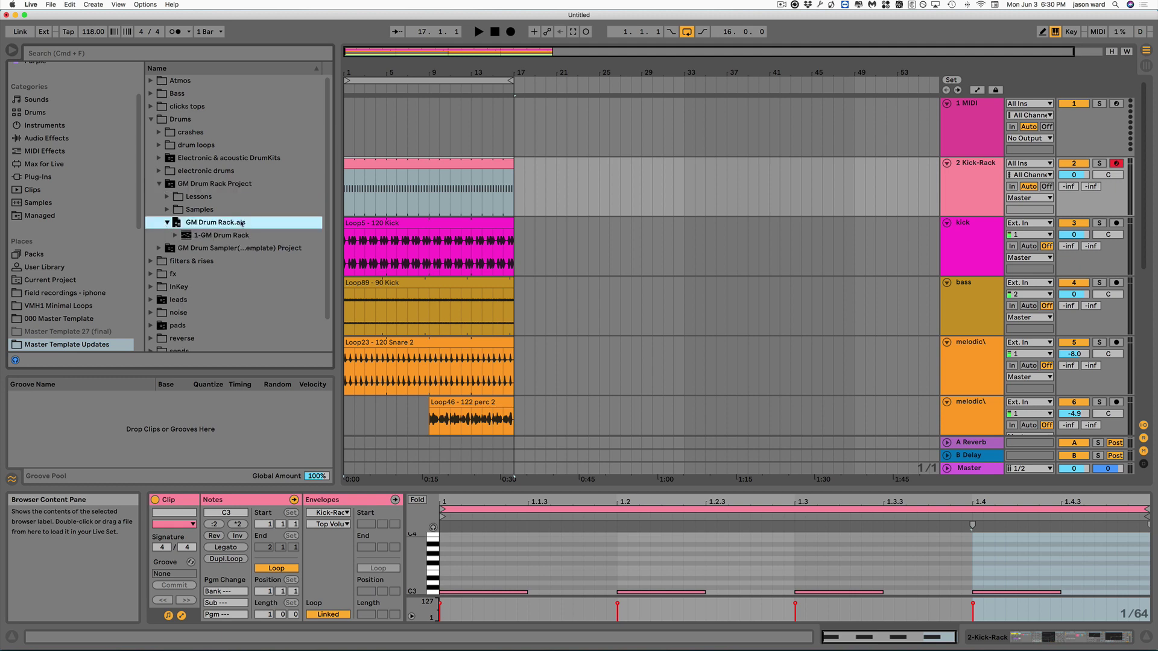
scroll(242, 224, "down", 2)
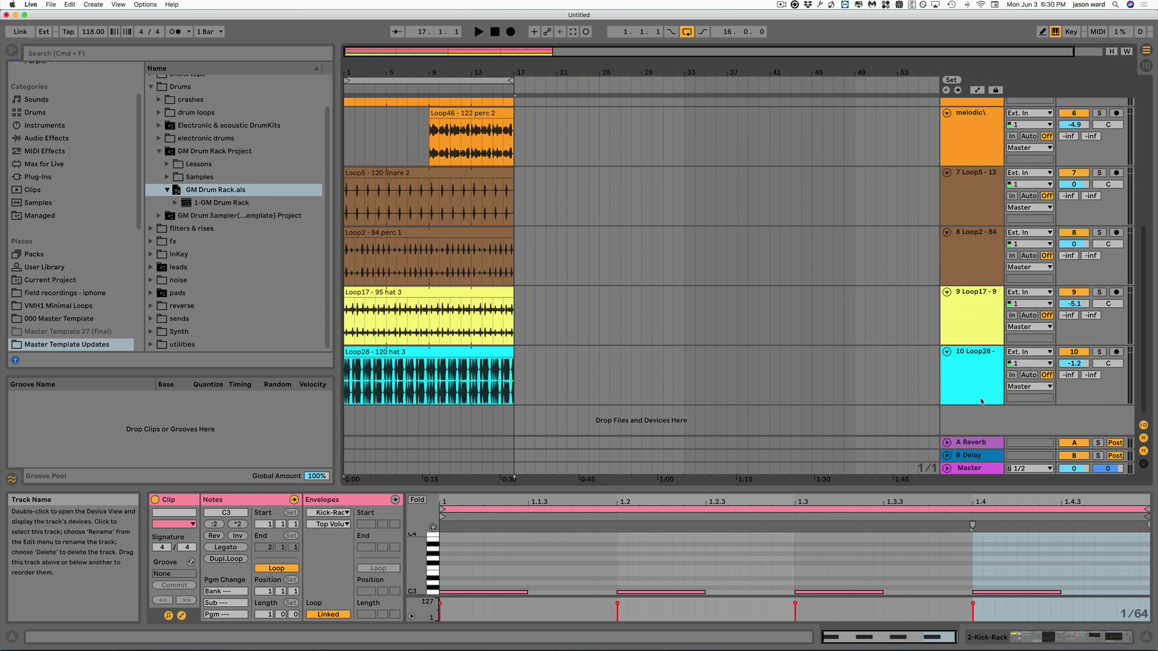
left_click(180, 202)
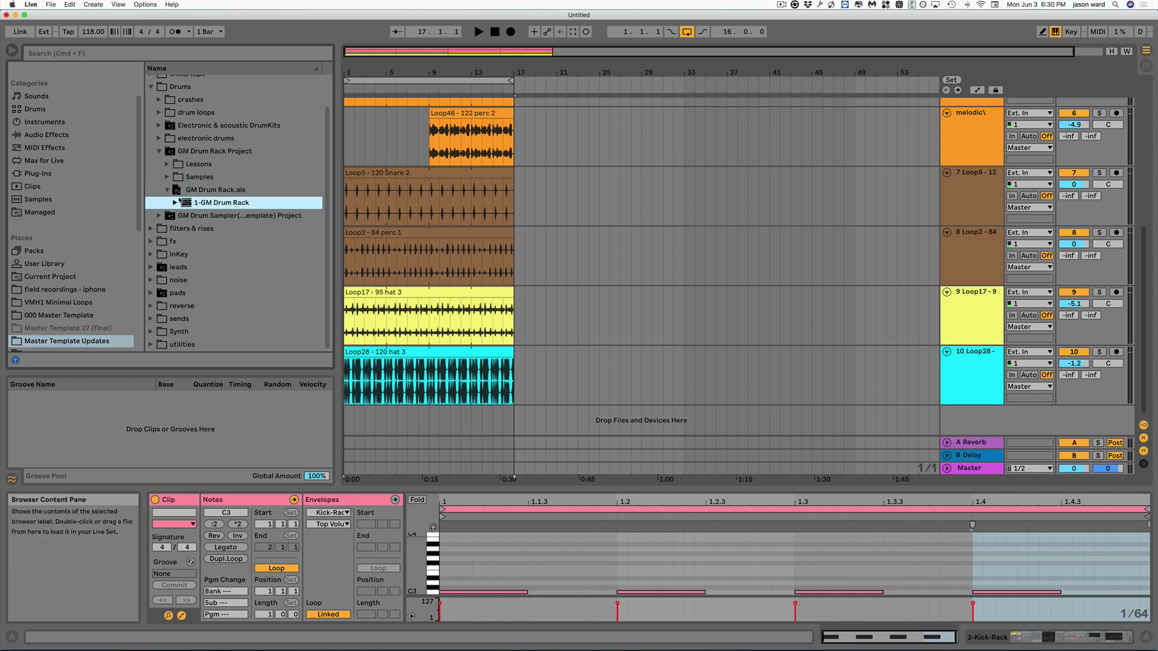
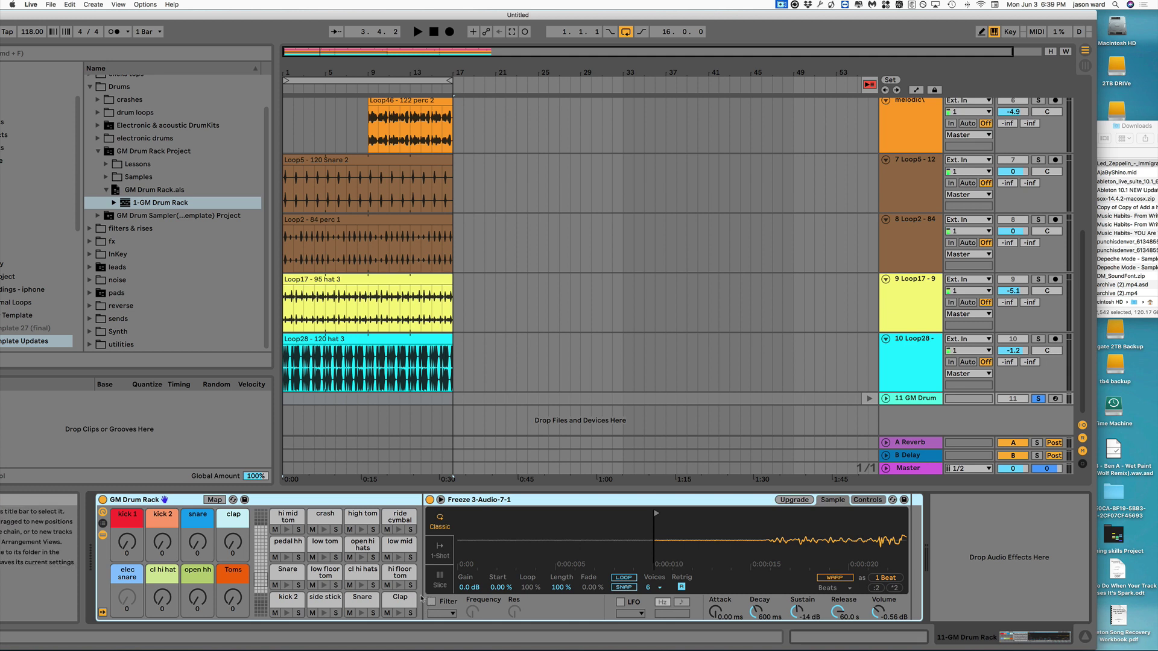
Switch to Chrome, look over the Led Zeppelin MIDI download list on midiworld.com up to its beginning, and return to Live
mouse_move(533, 650)
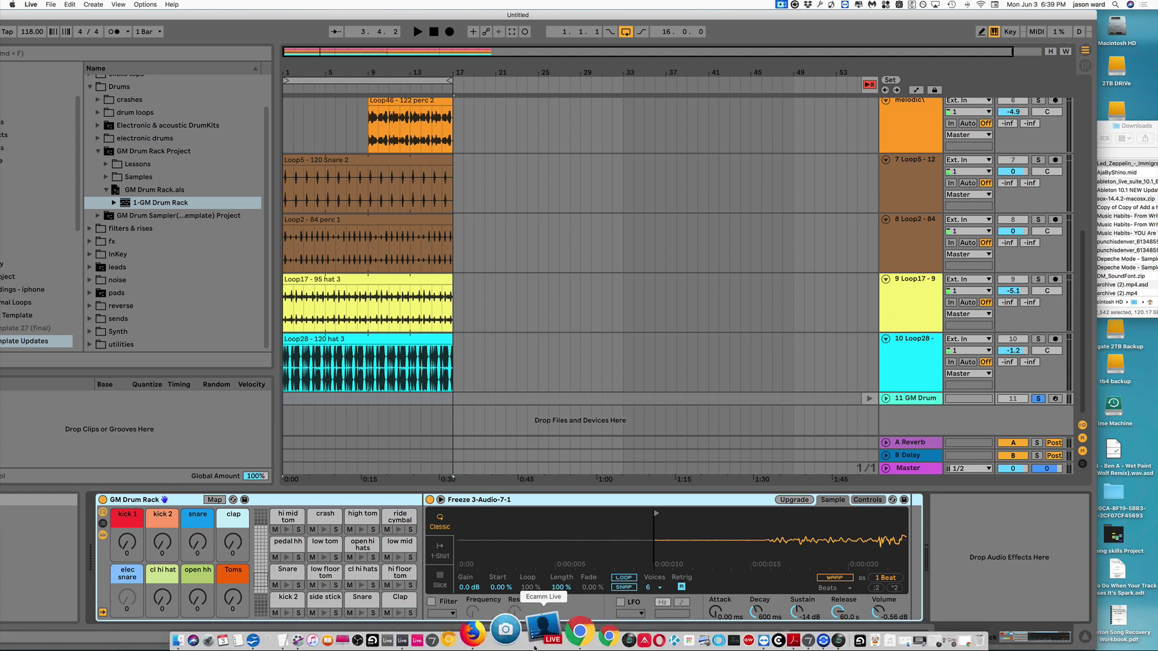
left_click(553, 634)
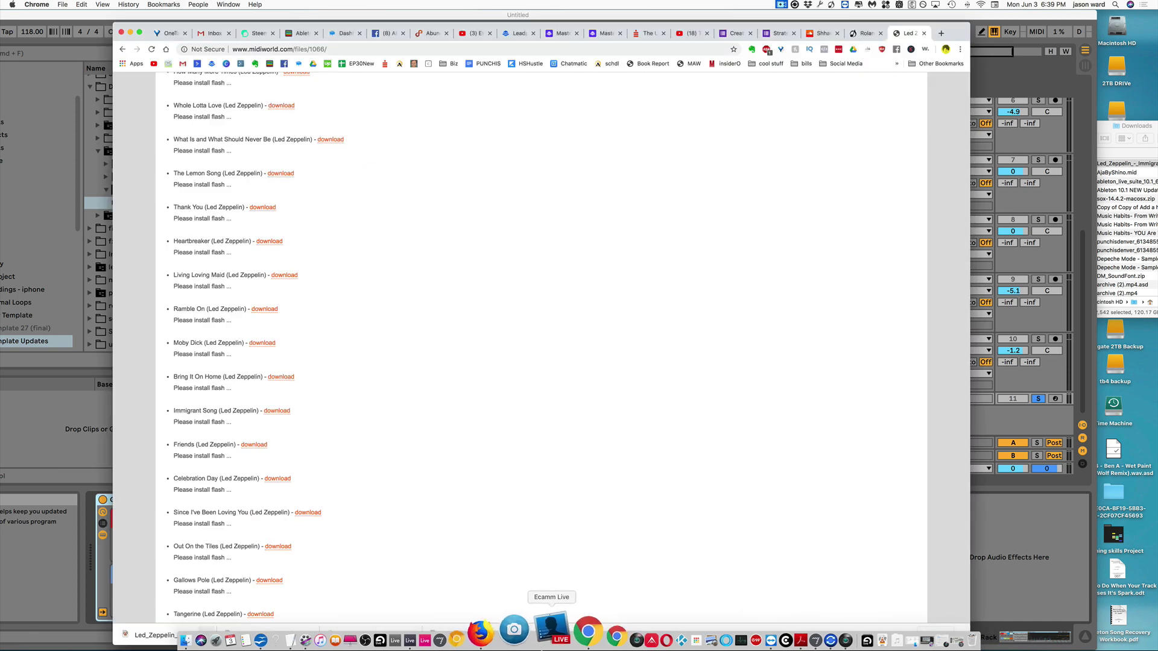
scroll(372, 332, "up", 5)
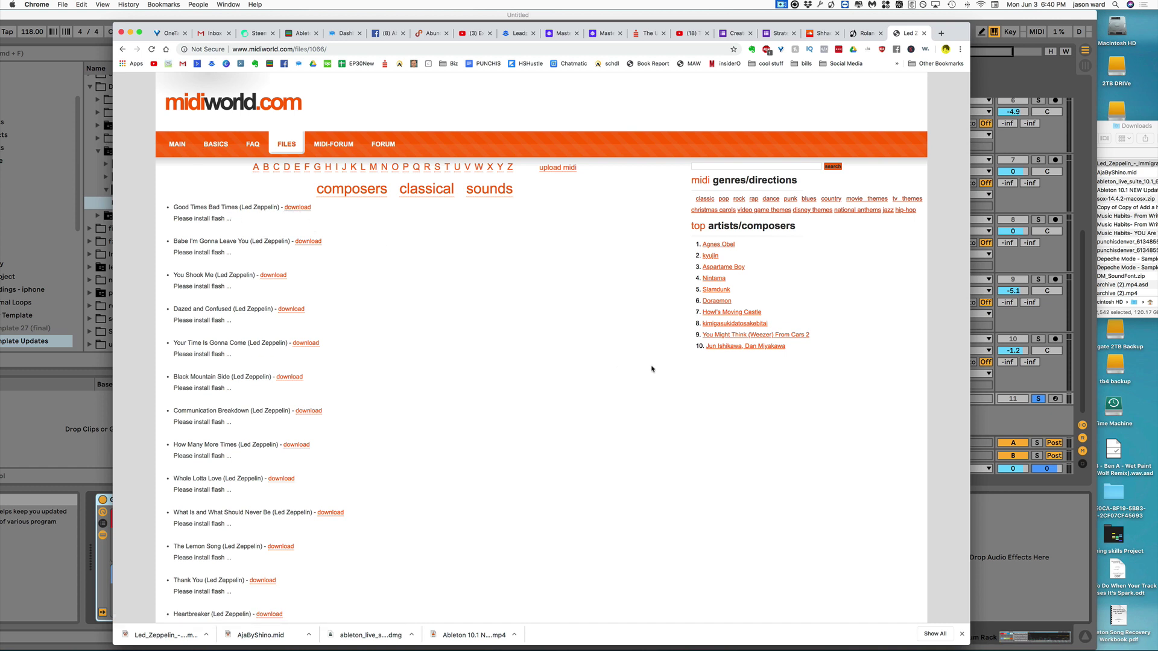
left_click(956, 17)
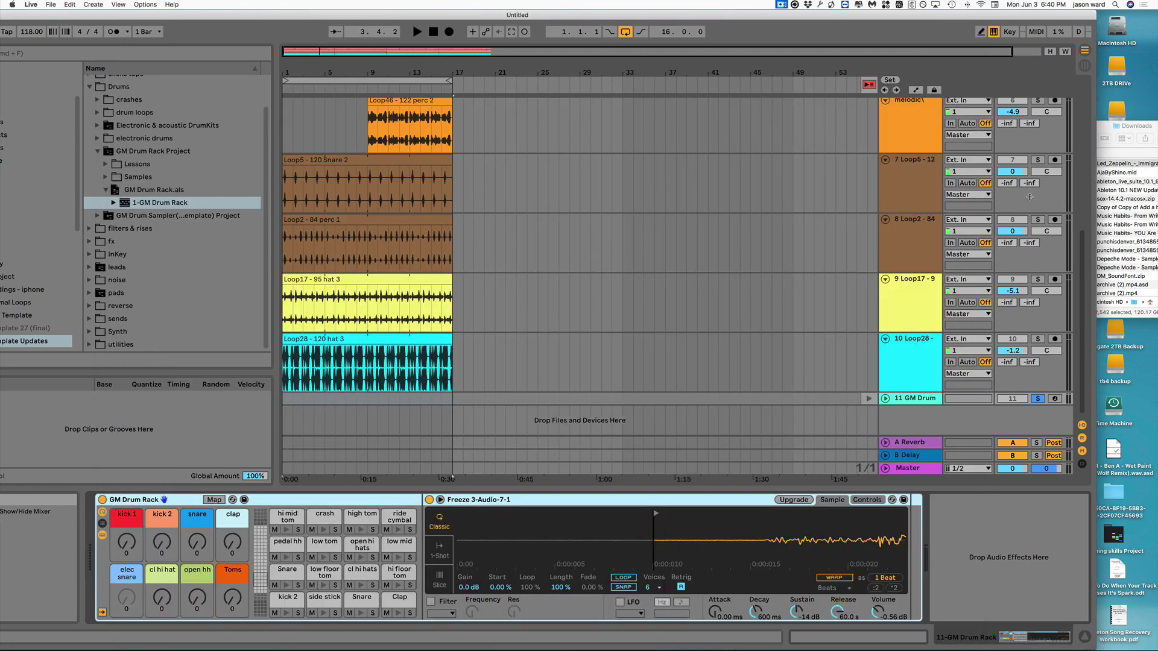
Switch to Session View, examine the notes of the Drum clip on the GM Drum track, and return to the track's devices
key("Tab")
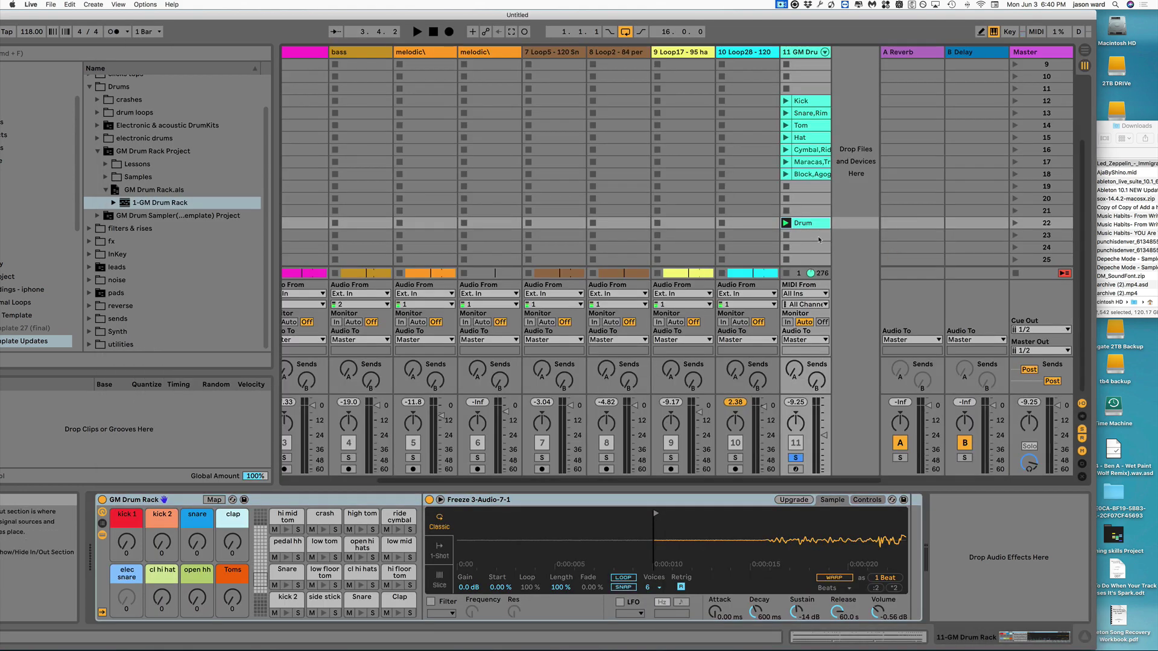
left_click(808, 223)
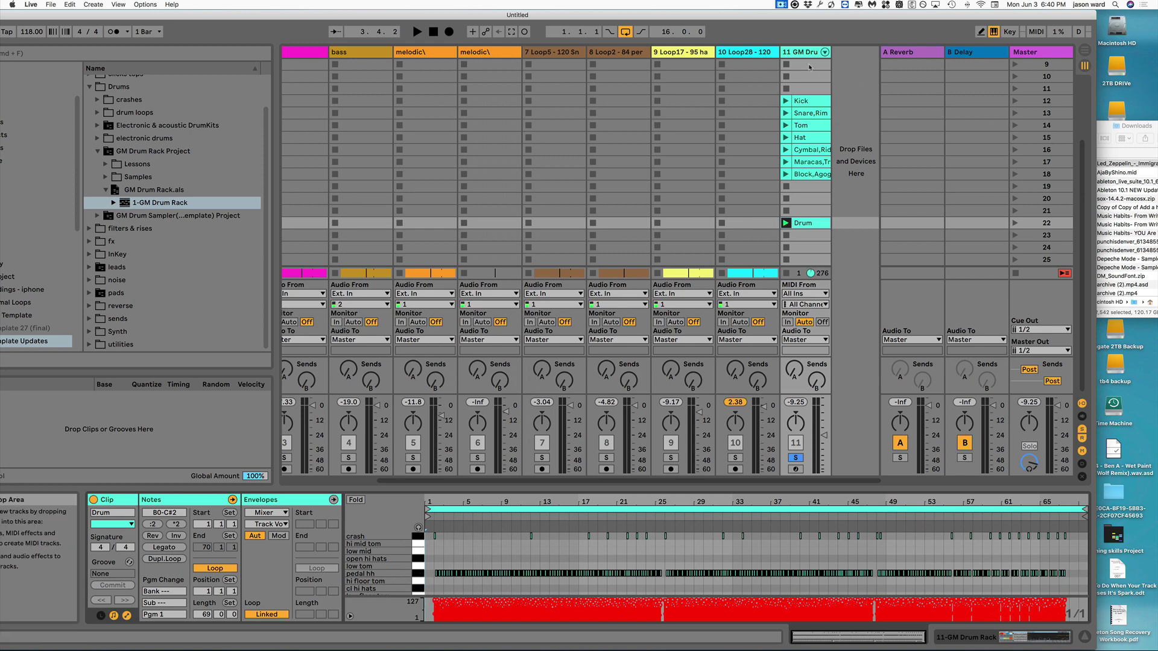
key("shift+Tab")
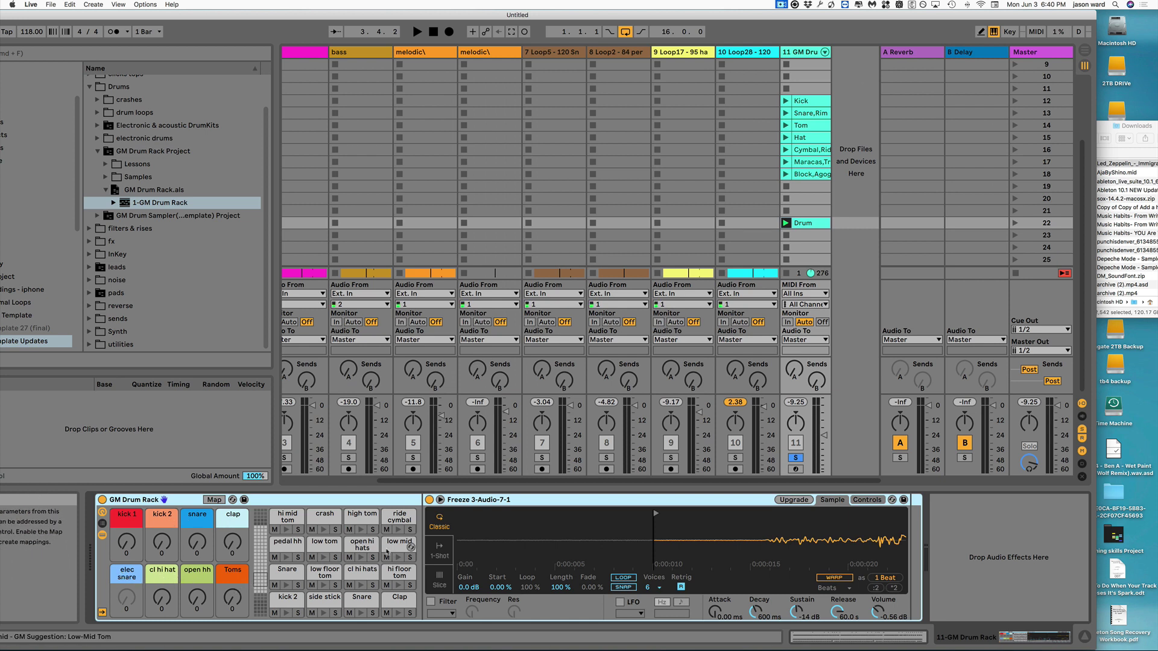
Launch the Drum clip, follow its notes during playback, and bring the GM Drum Rack device back into view
left_click(786, 223)
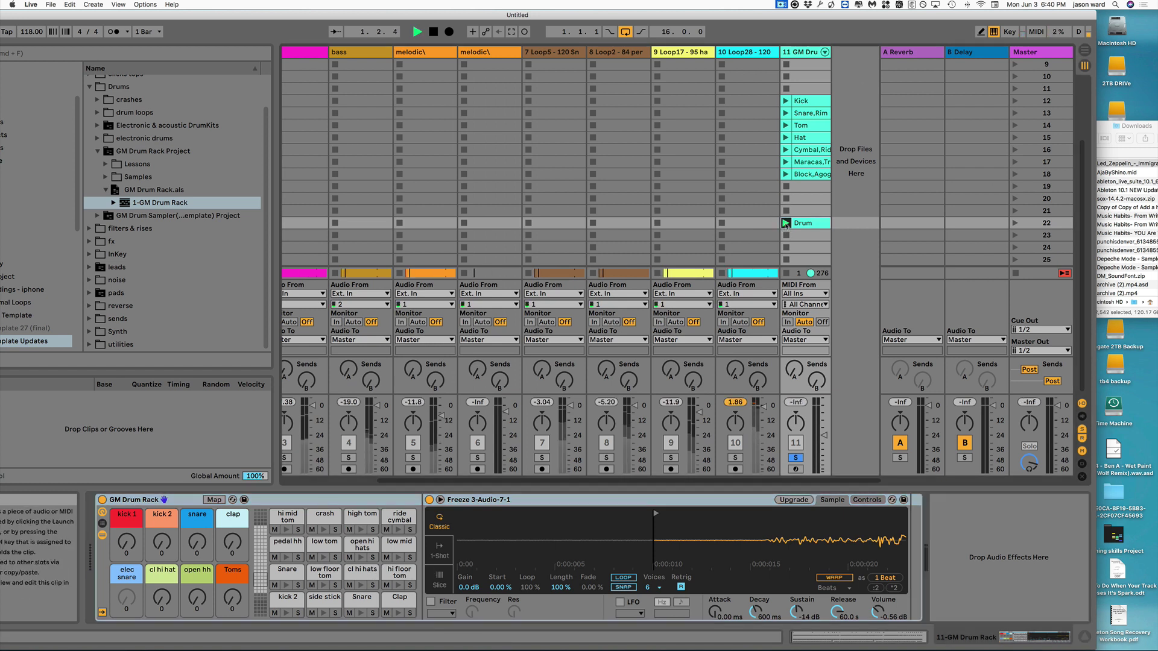
left_click(808, 224)
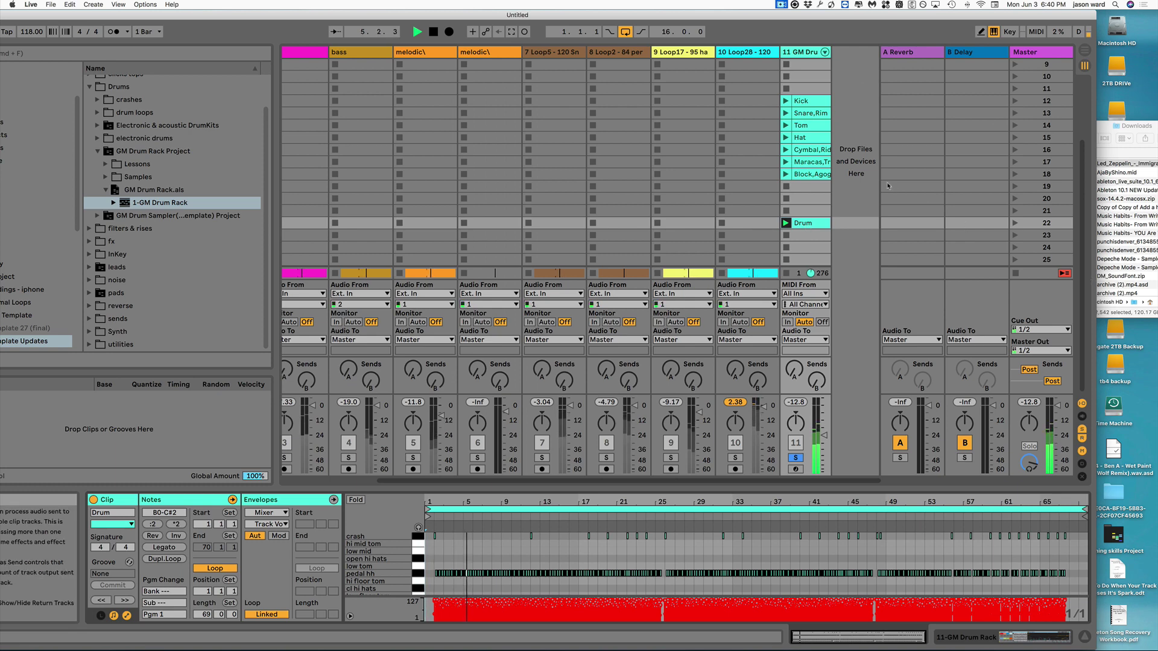
double_click(801, 55)
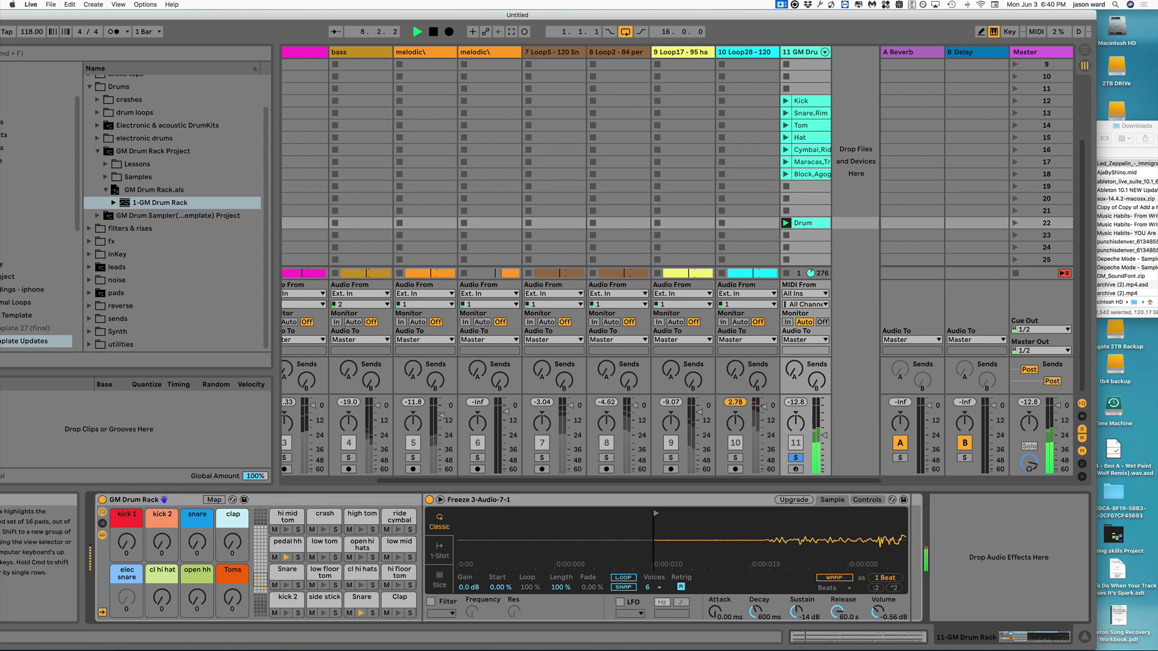
Show the lower pads of the GM Drum Rack and set the kick 1 macro to 27 while the clip plays
left_click_drag(260, 584, 260, 597)
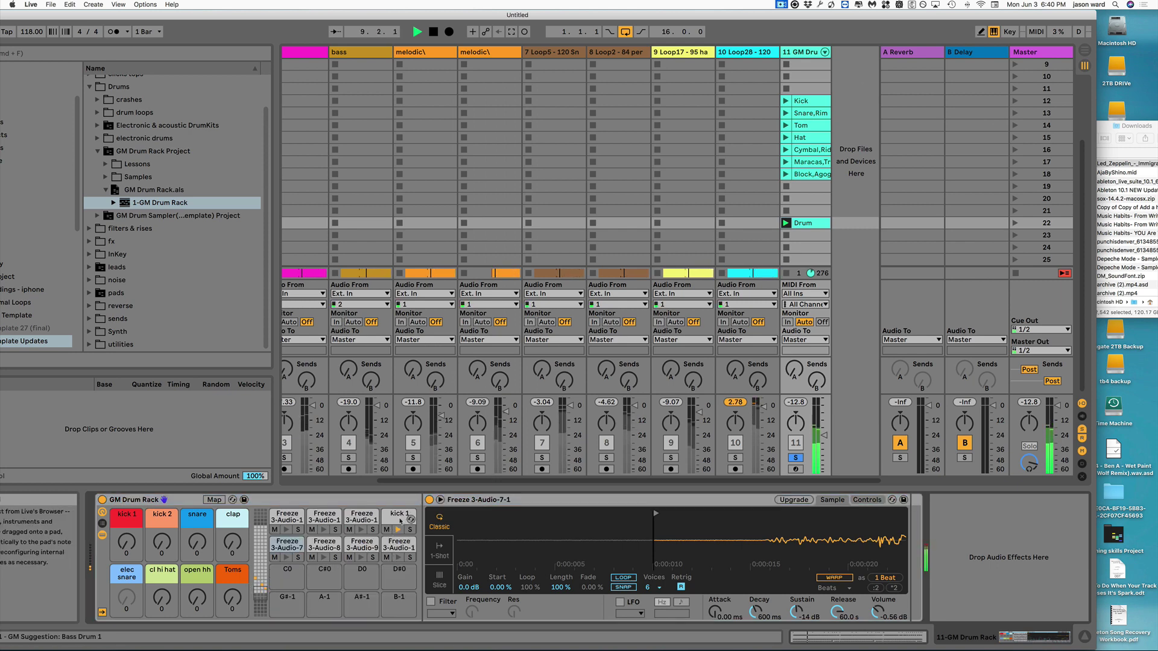
left_click(150, 548)
left_click_drag(128, 544, 127, 532)
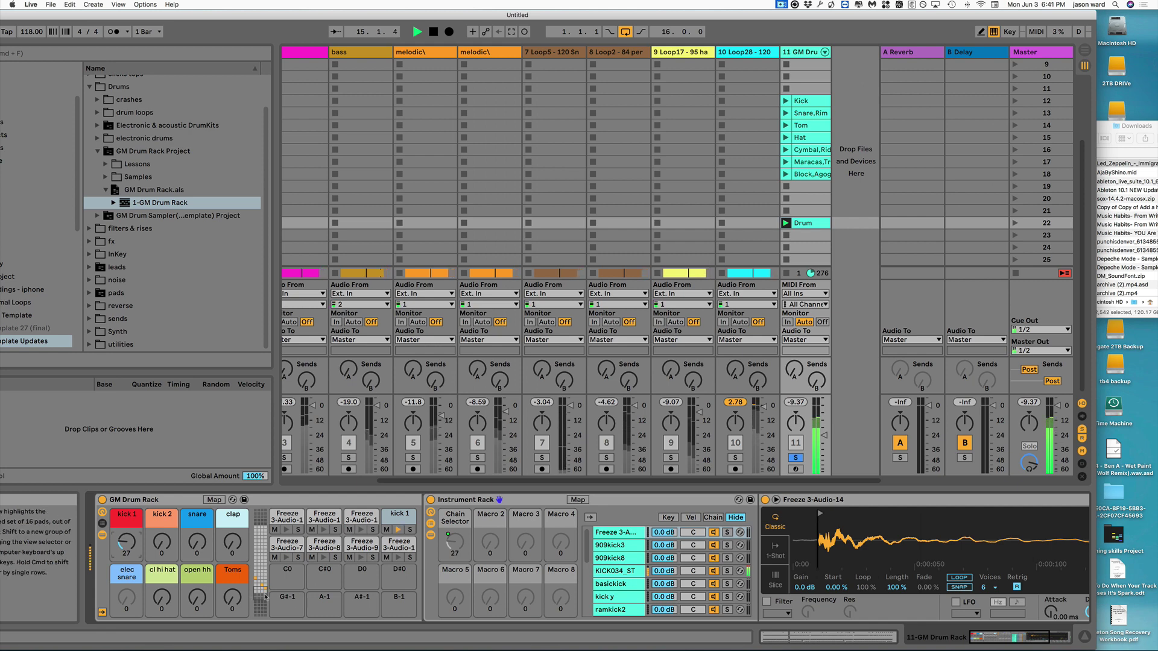
Return to the upper pads, set the snare macro to 21, and show the pedal hh pad's sample before stopping and unsoloing the track
left_click_drag(260, 593, 260, 580)
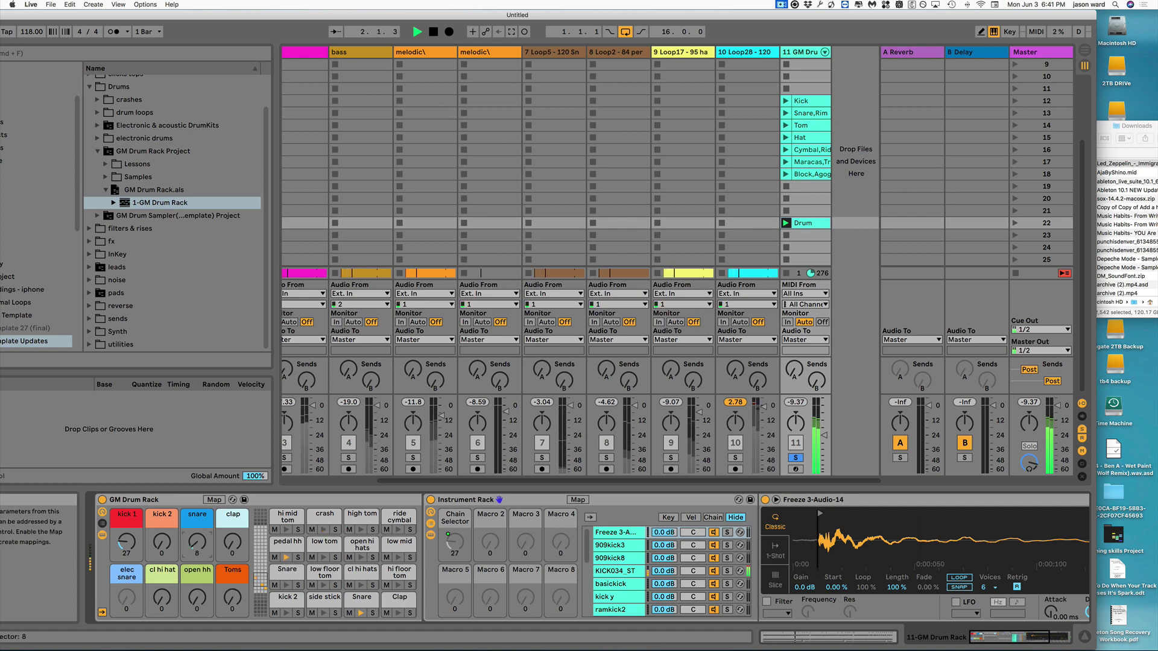
left_click_drag(196, 550, 197, 546)
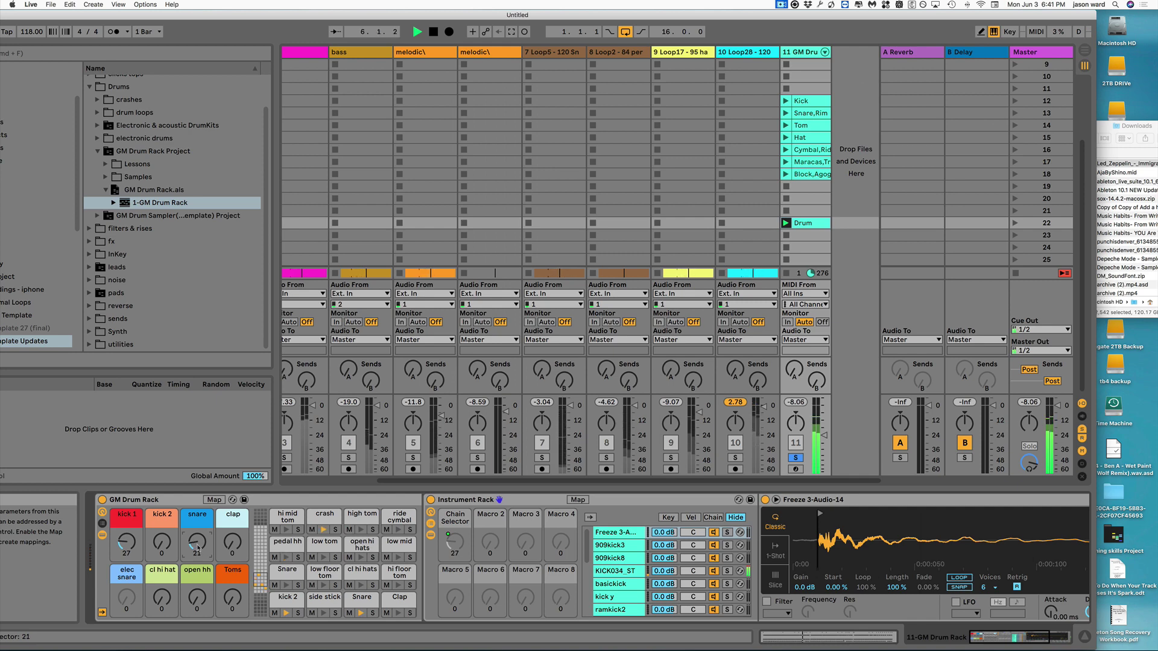
left_click(324, 543)
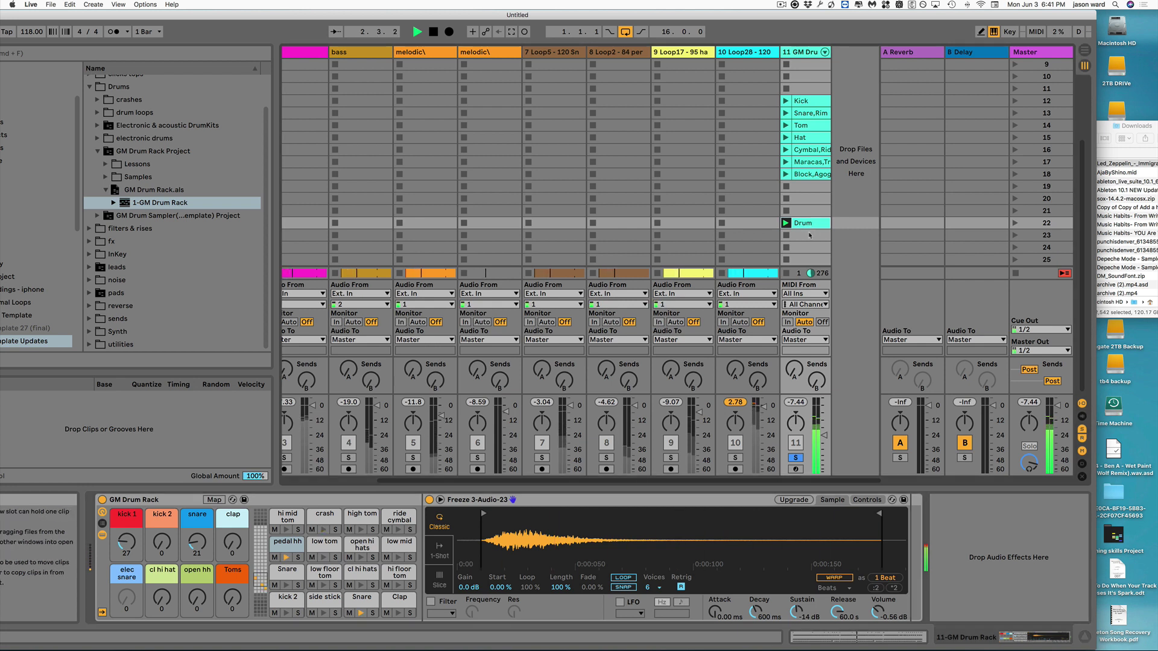
key("space")
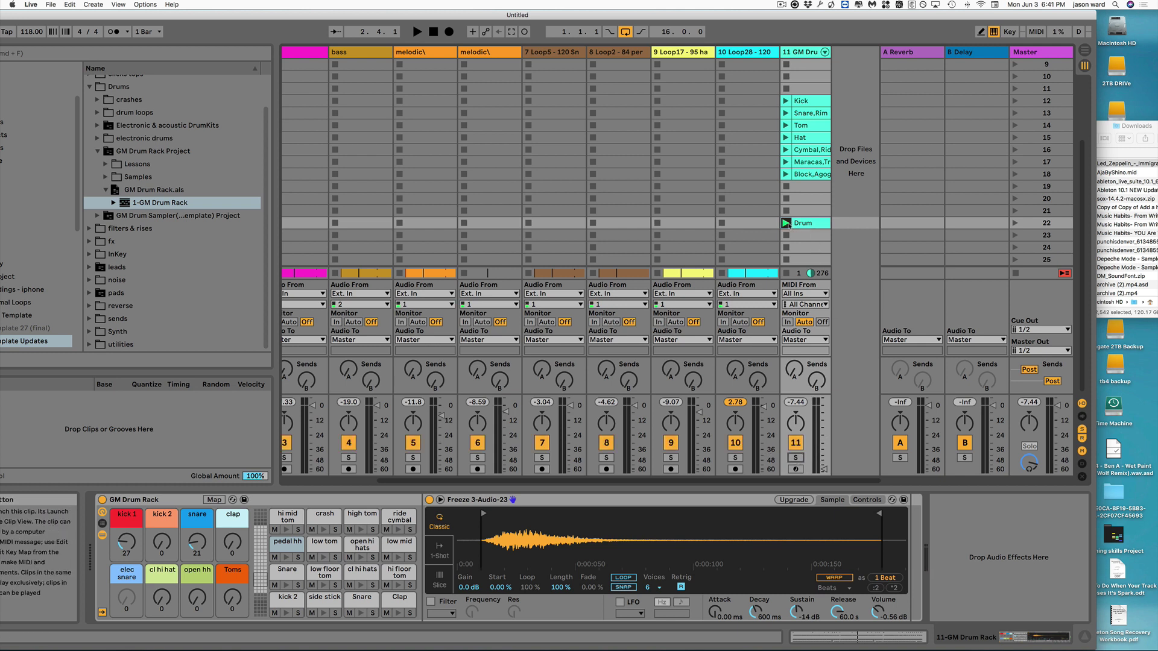
Play the Drum clip together with all the loops, raise the GM Drum track's volume, and stop playback
left_click(417, 31)
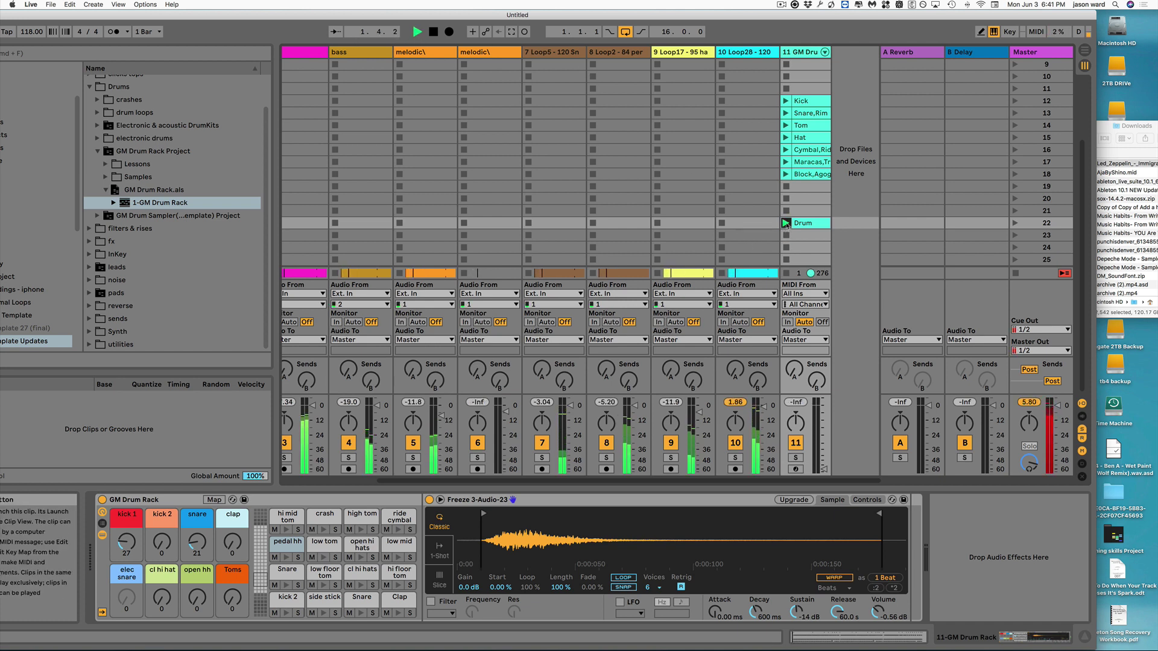
left_click_drag(824, 469, 824, 432)
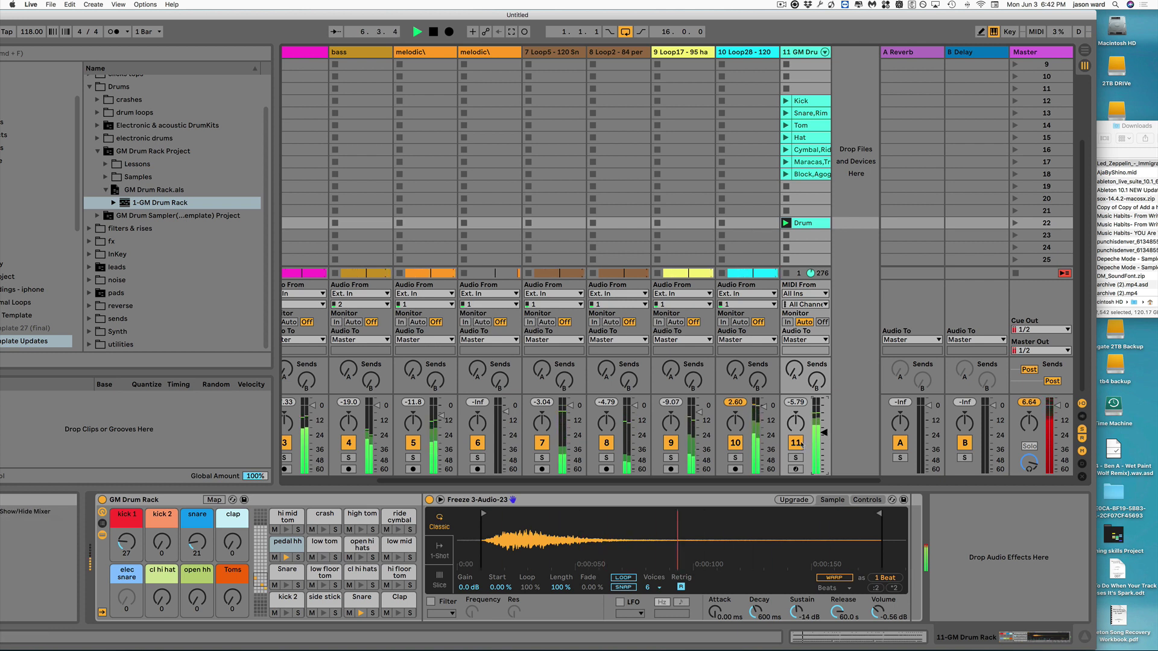
key("space")
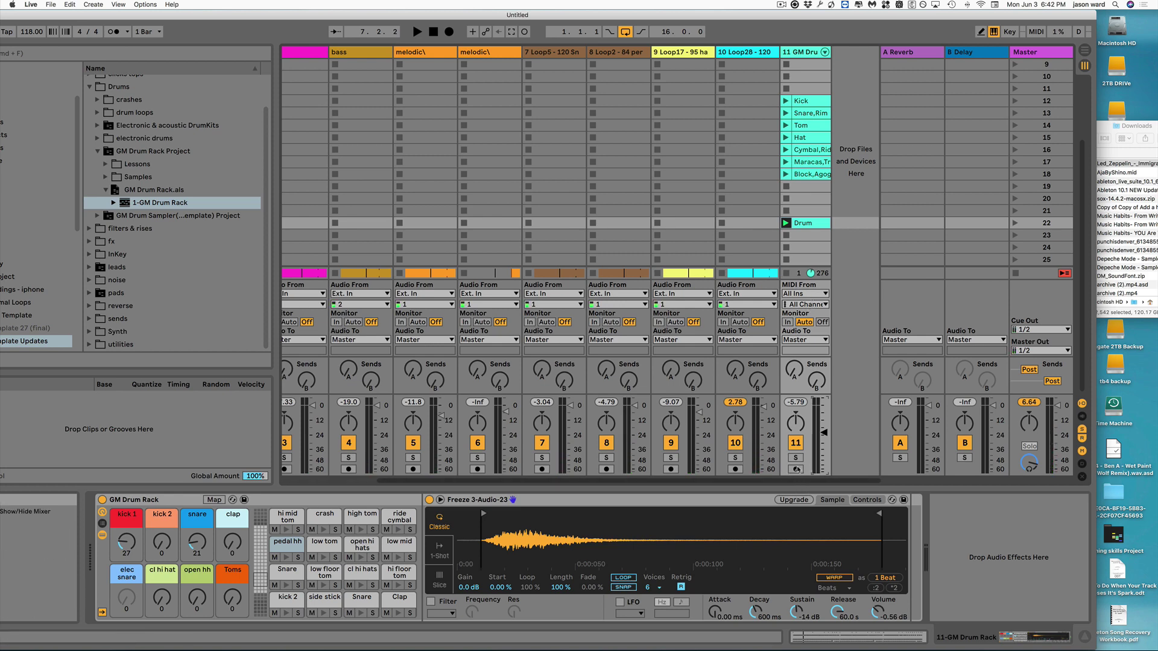
Check the Arrangement View, return to Session View, and delete the Drum clip from scene 22 of the GM Drum track
key("Tab")
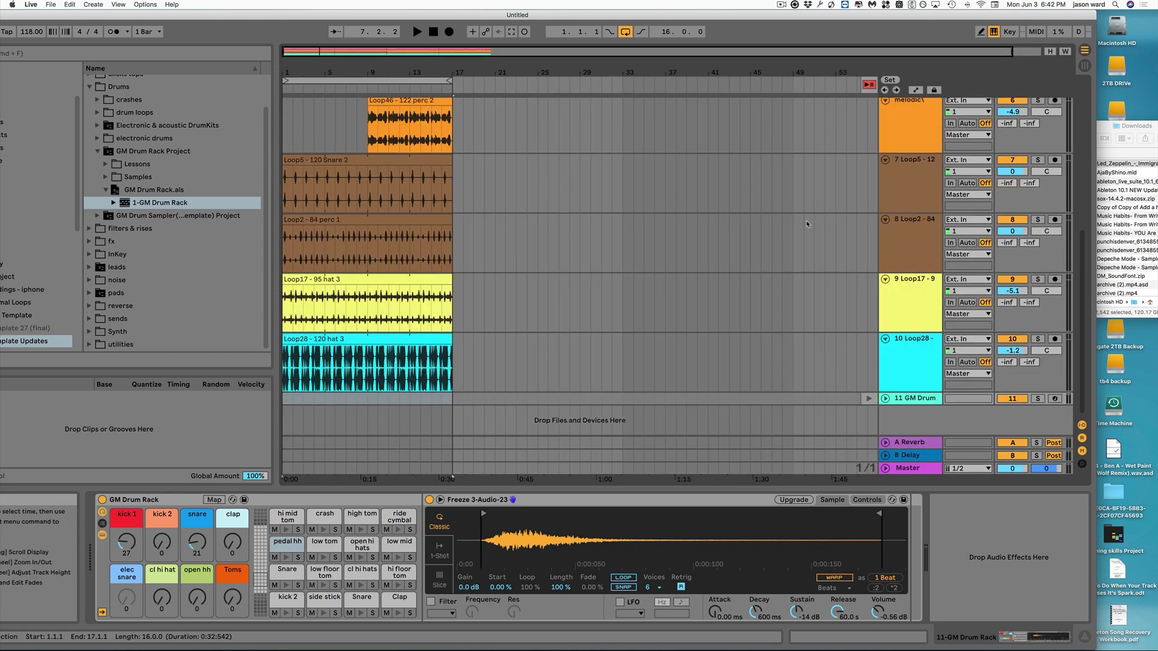
key("Tab")
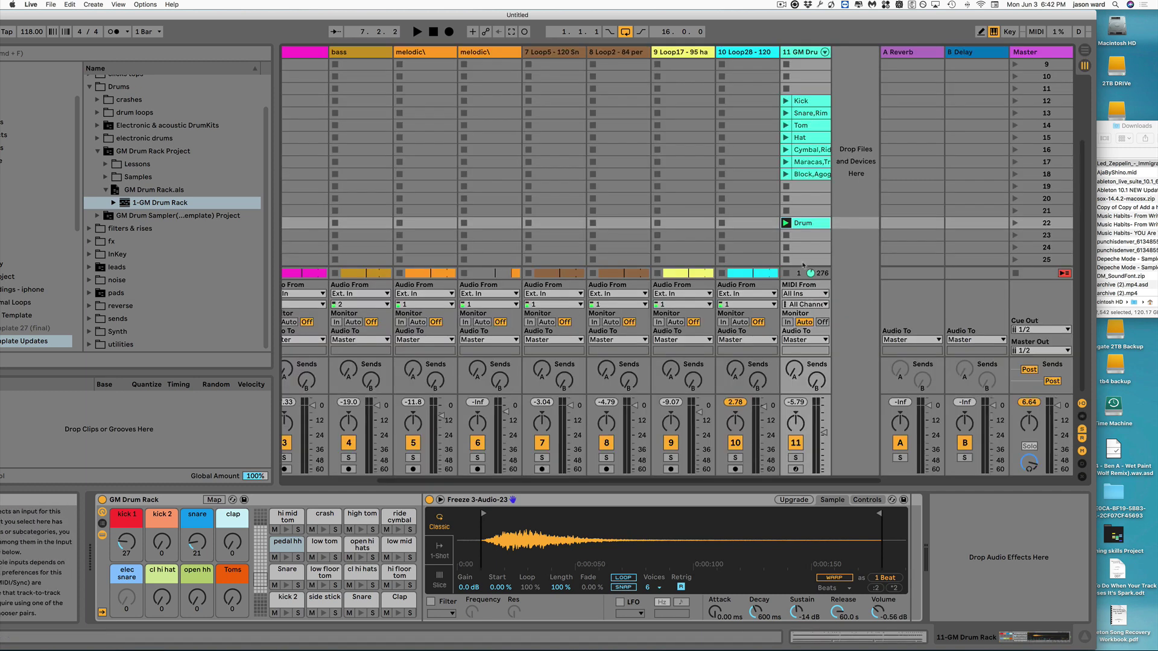
left_click(810, 224)
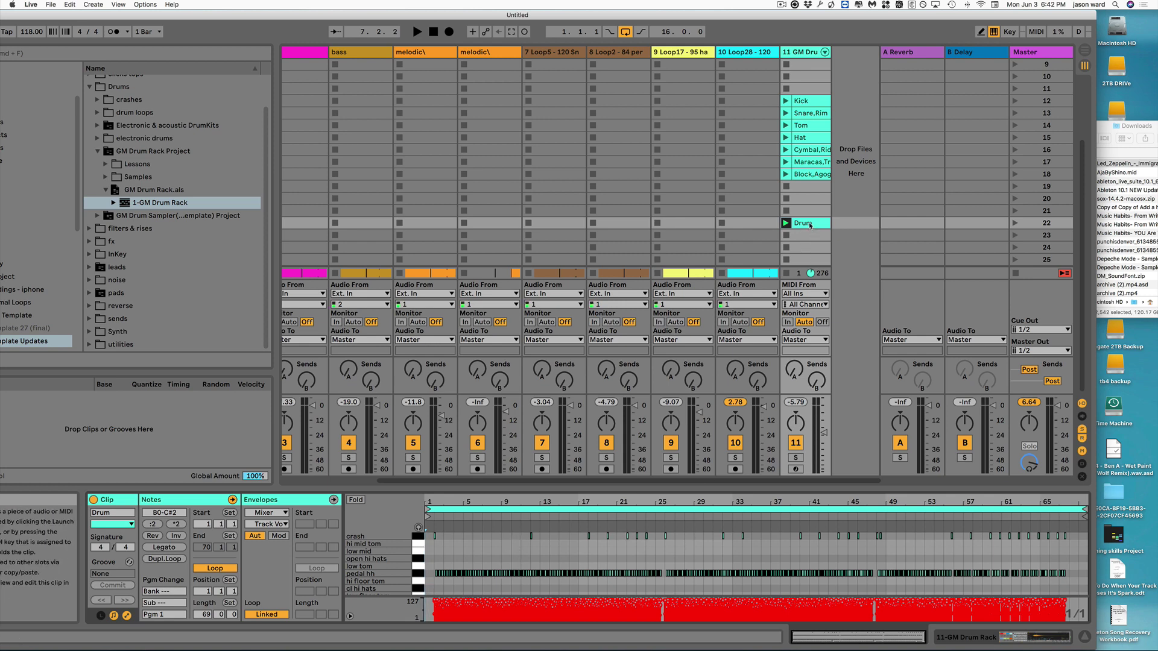
key("Delete")
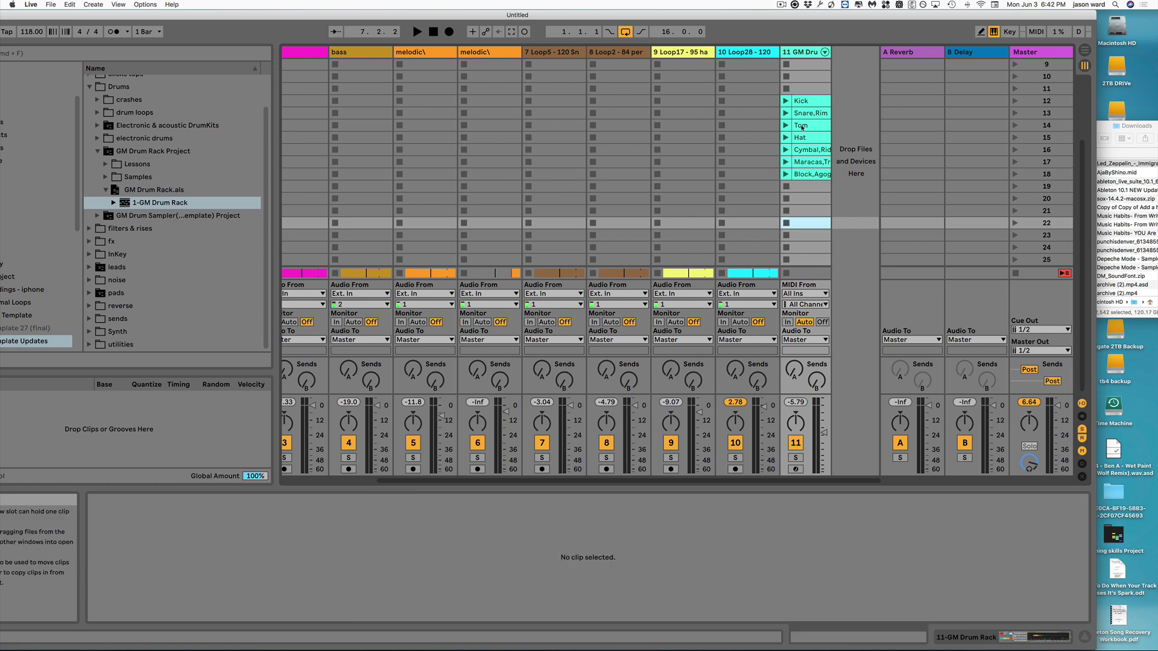
Solo the GM Drum track and audition its Kick and Snare,Rim clips from points where their notes occur
left_click(795, 458)
left_click(791, 102)
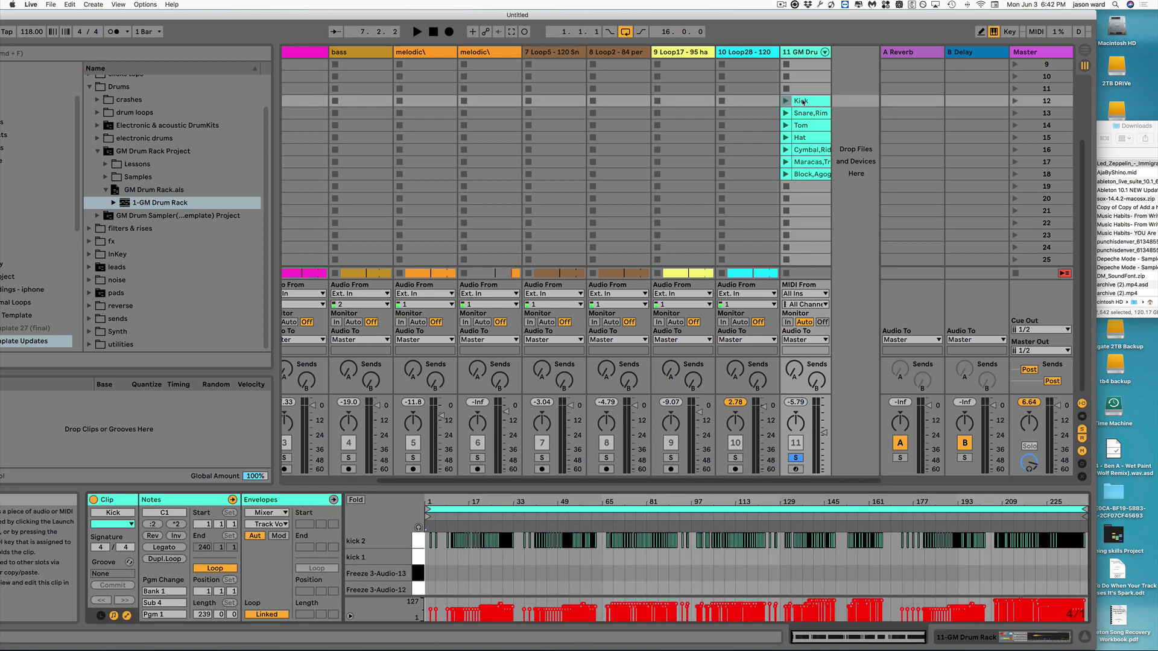
left_click(459, 517)
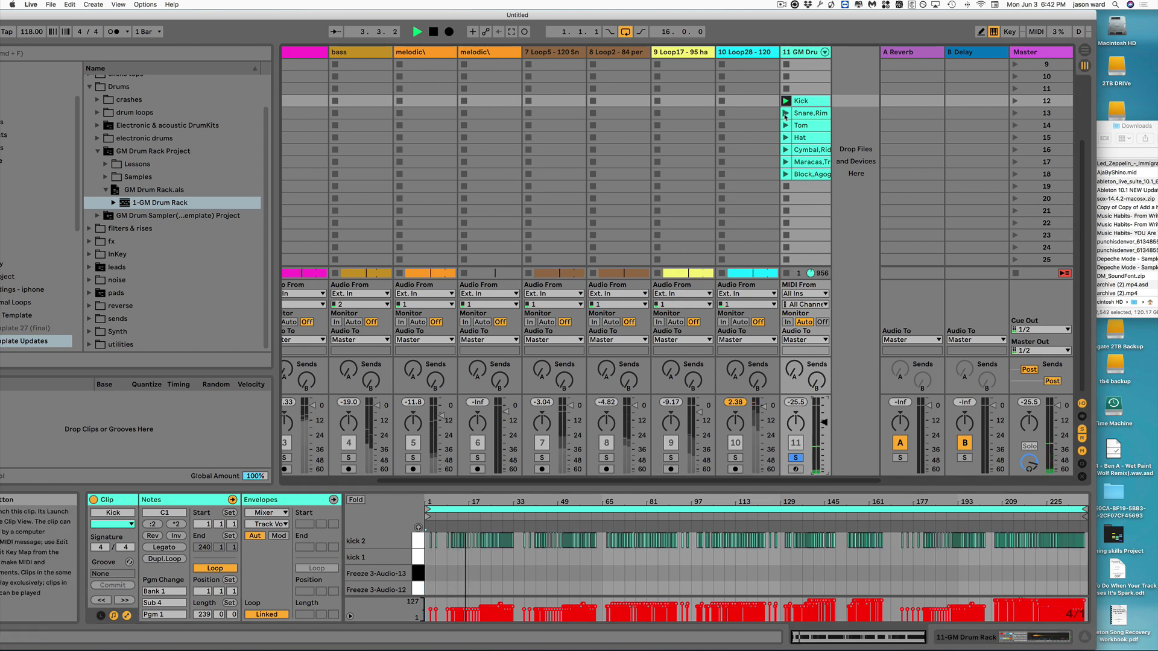
key("Down")
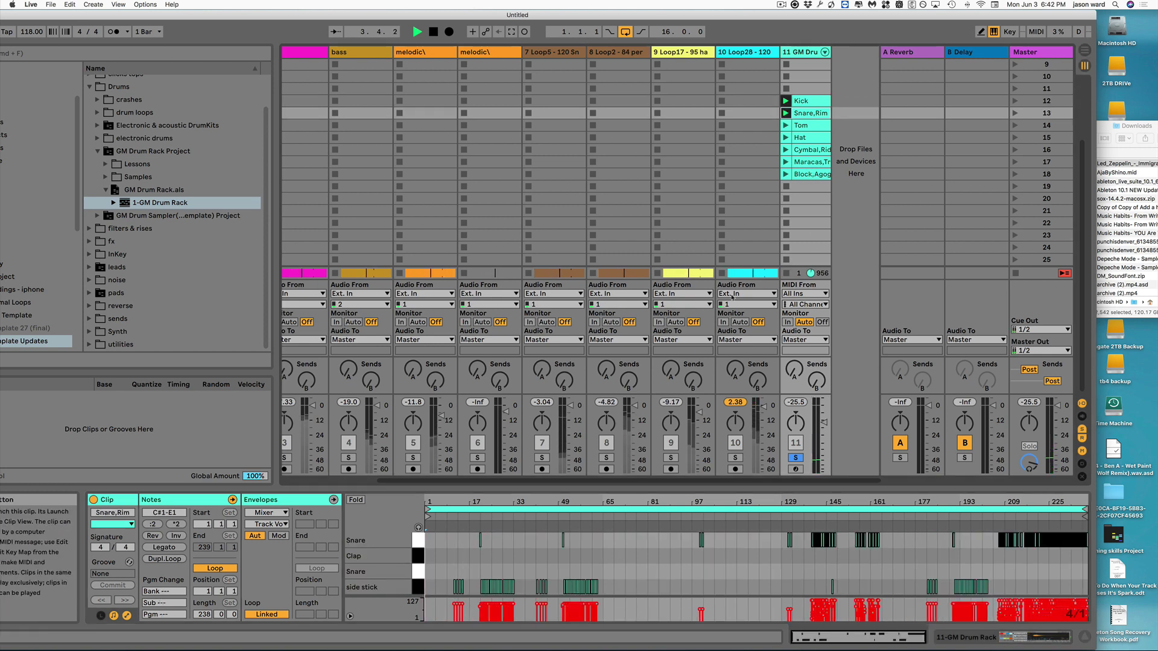
left_click(479, 517)
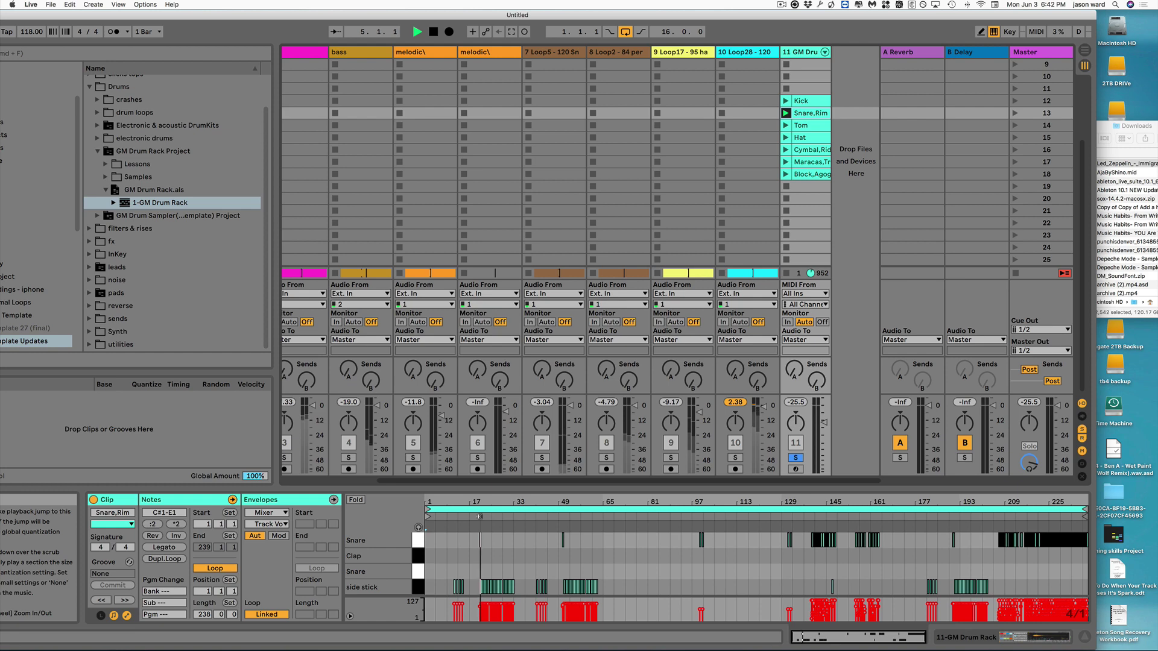
Audition the Tom and Hat clips from their denser note sections, stopping playback after each one
left_click(806, 127)
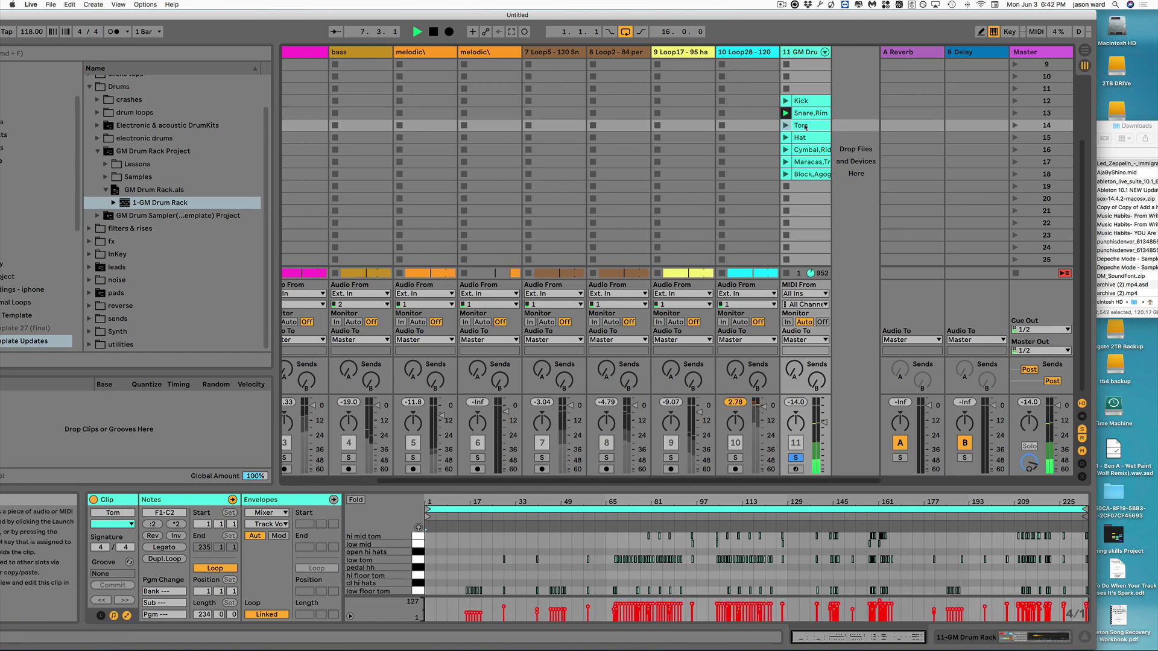
left_click(616, 518)
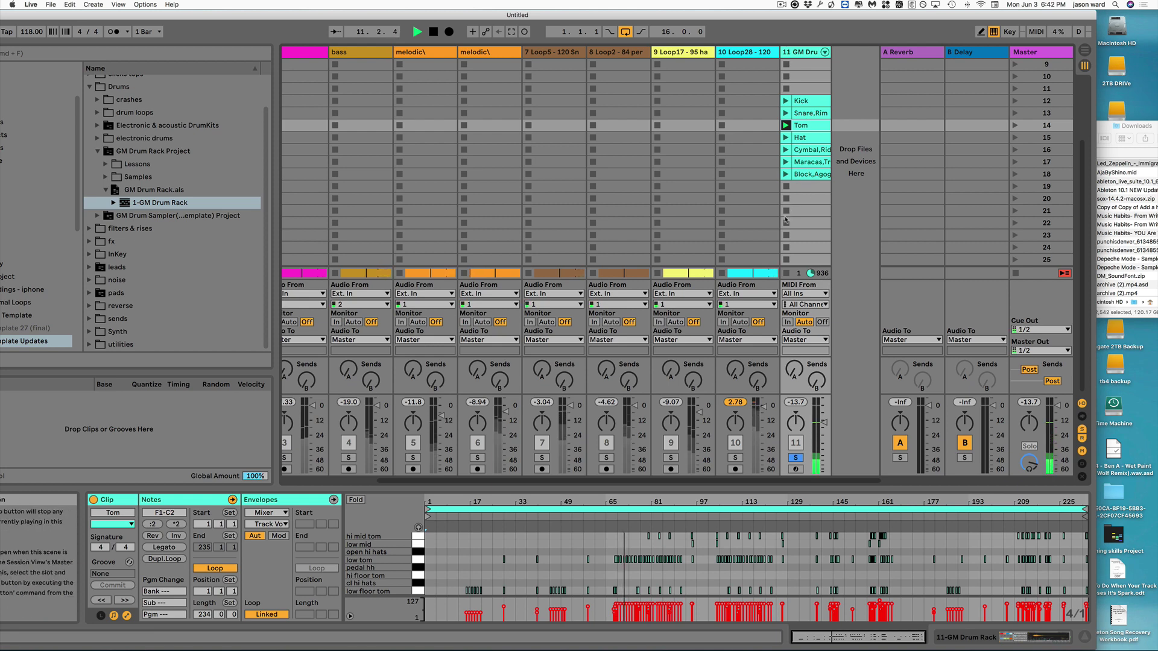
key("space")
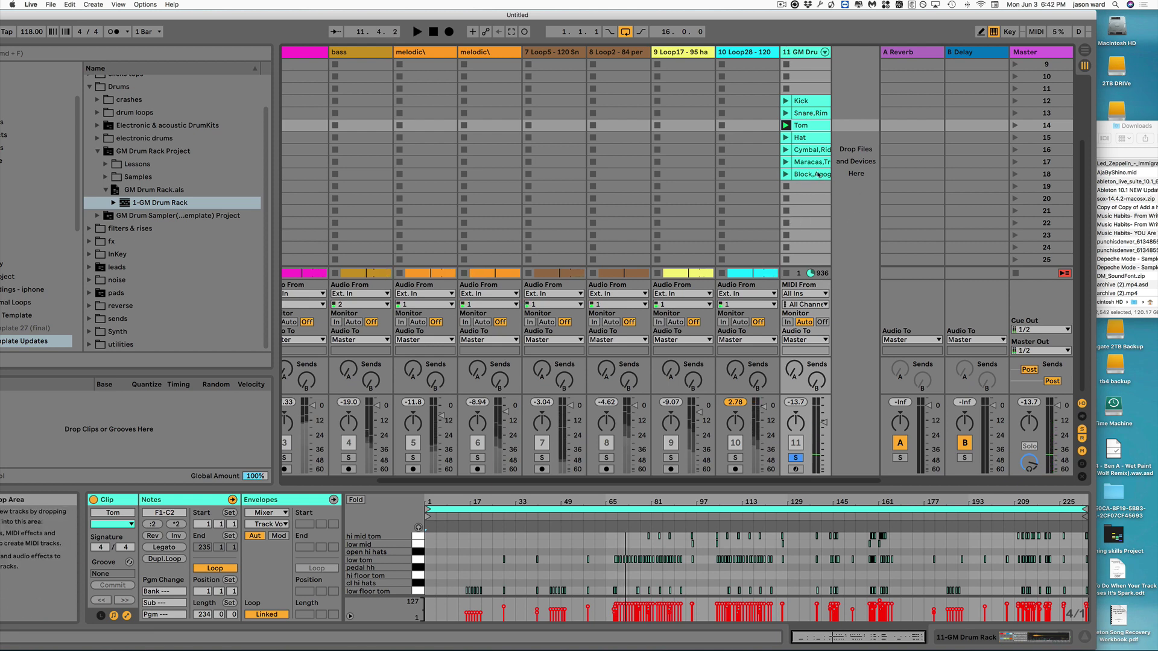
left_click(786, 138)
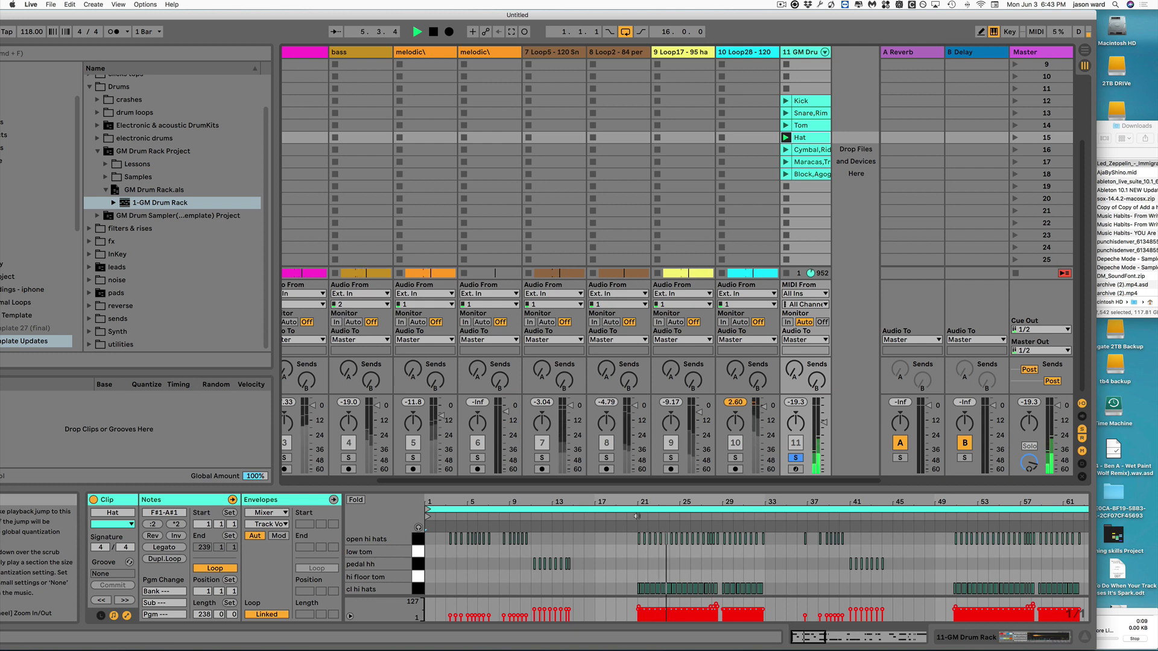
key("space")
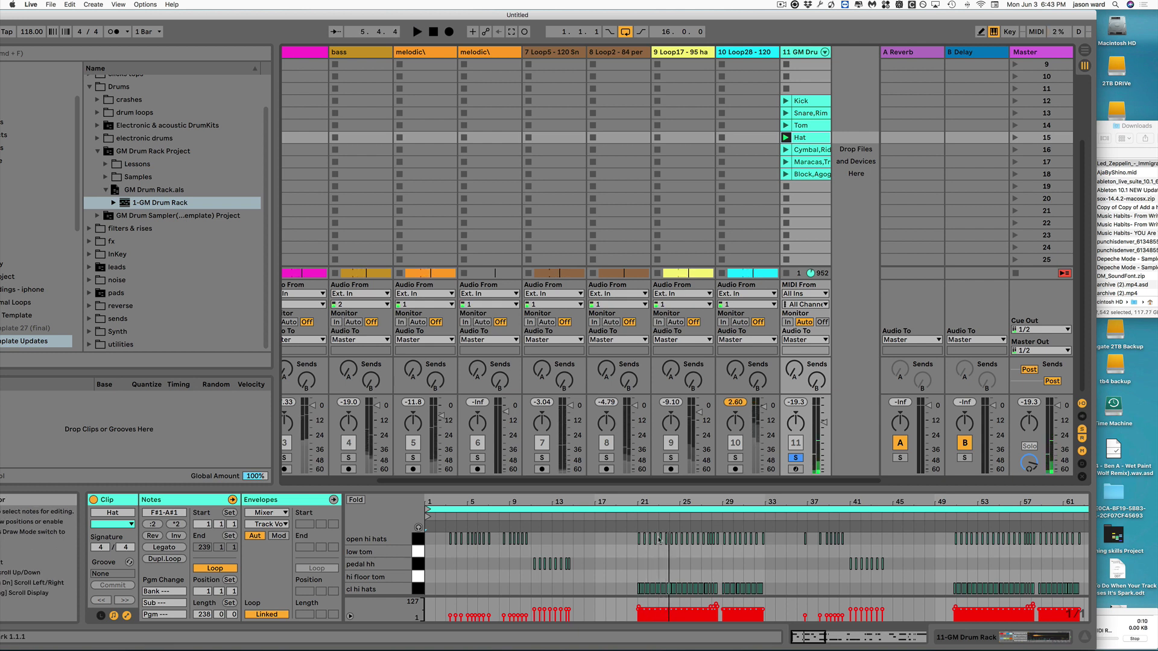
Glance at the Downloads folder in Finder, then return to Live and delete the GM Drum Rack track
left_click(801, 54)
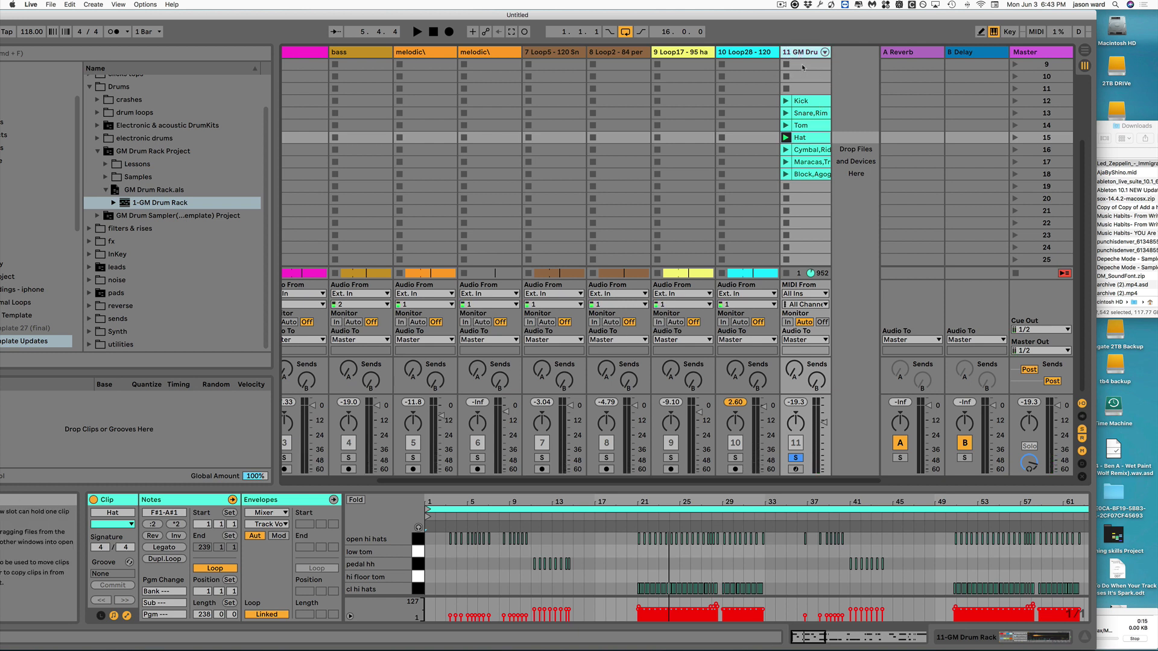
left_click(1152, 128)
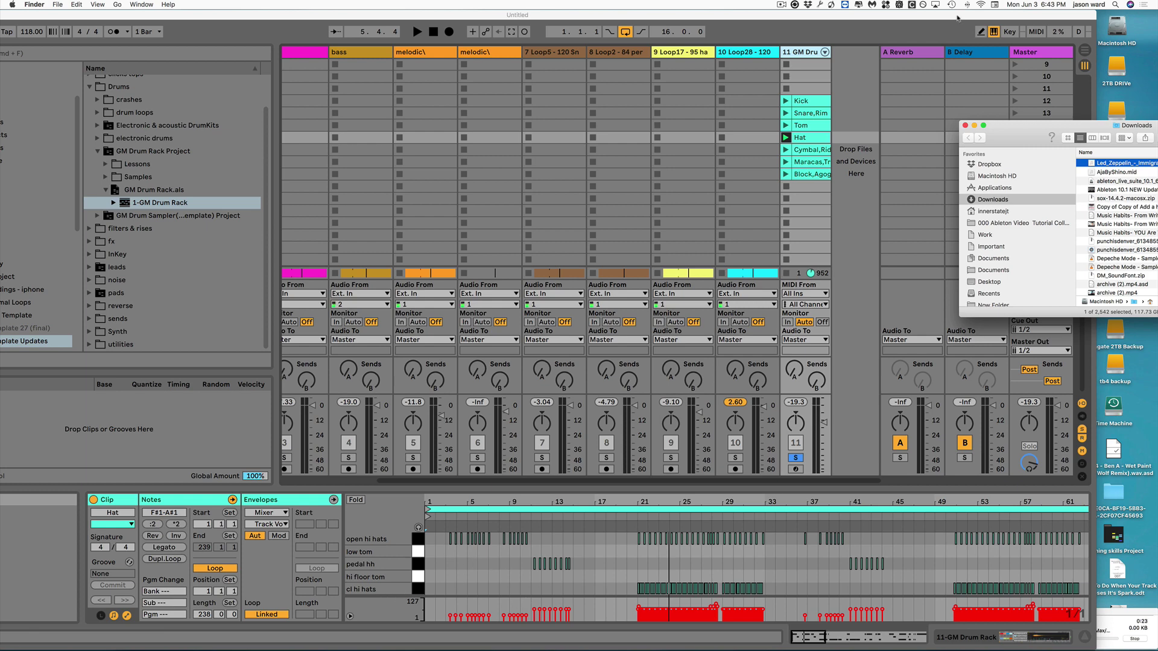
left_click(800, 53)
left_click(801, 52)
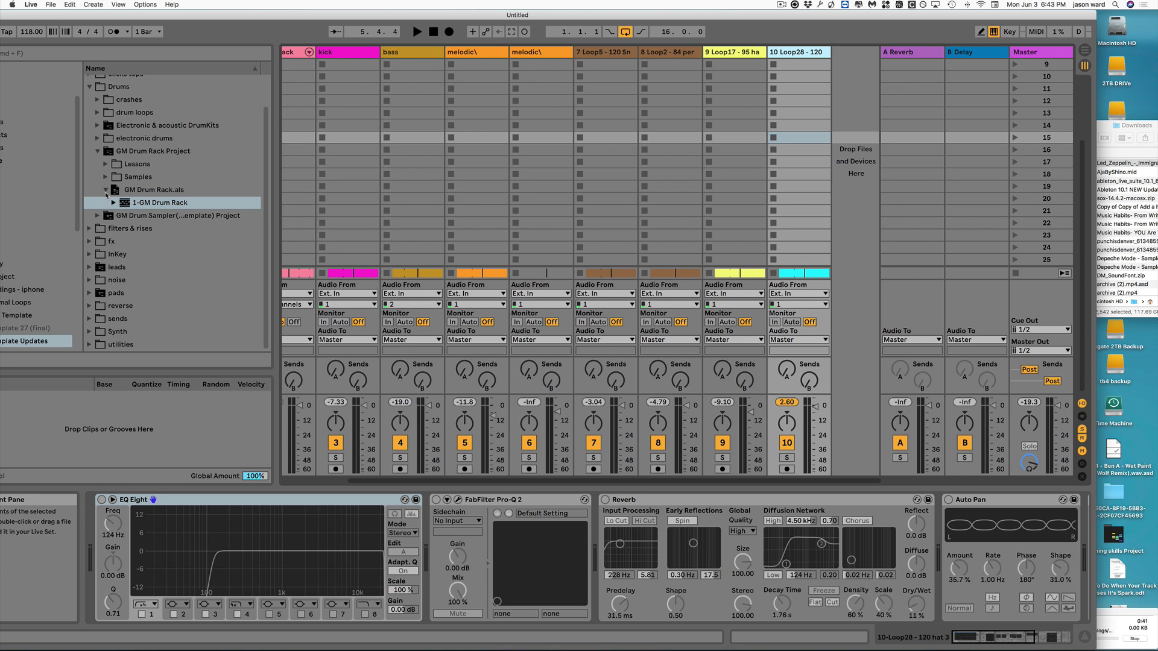
Collapse the GM Drum Rack Project and load Electronic Drums.adg from the Electronic Drums Project onto a new MIDI track
left_click(106, 192)
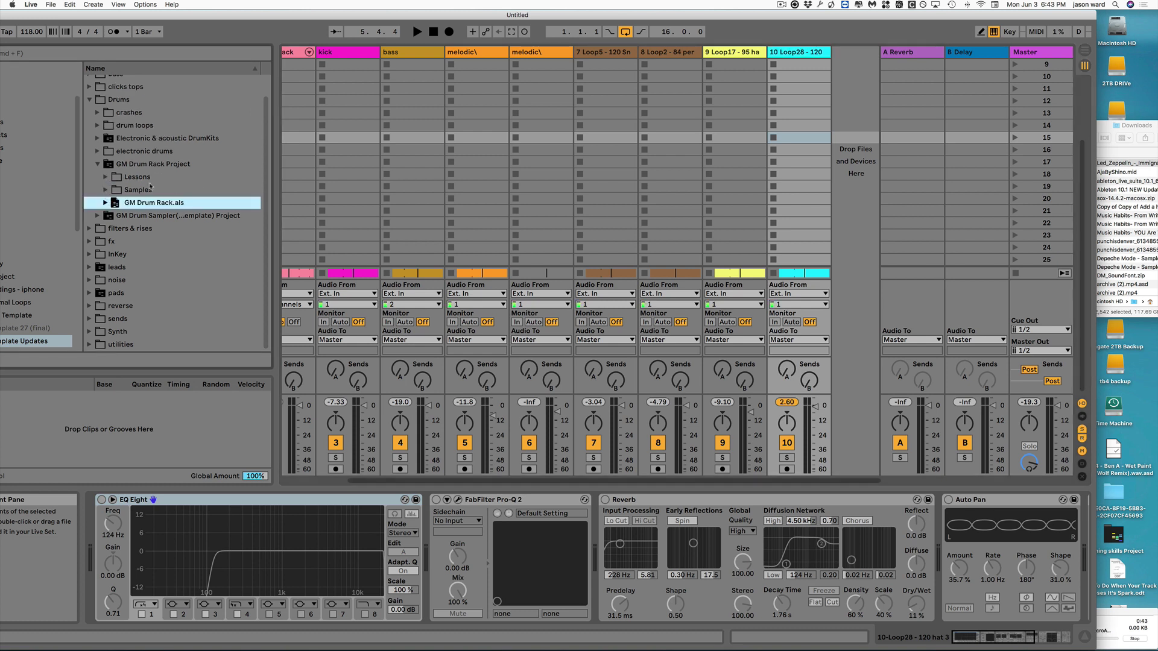
left_click(98, 164)
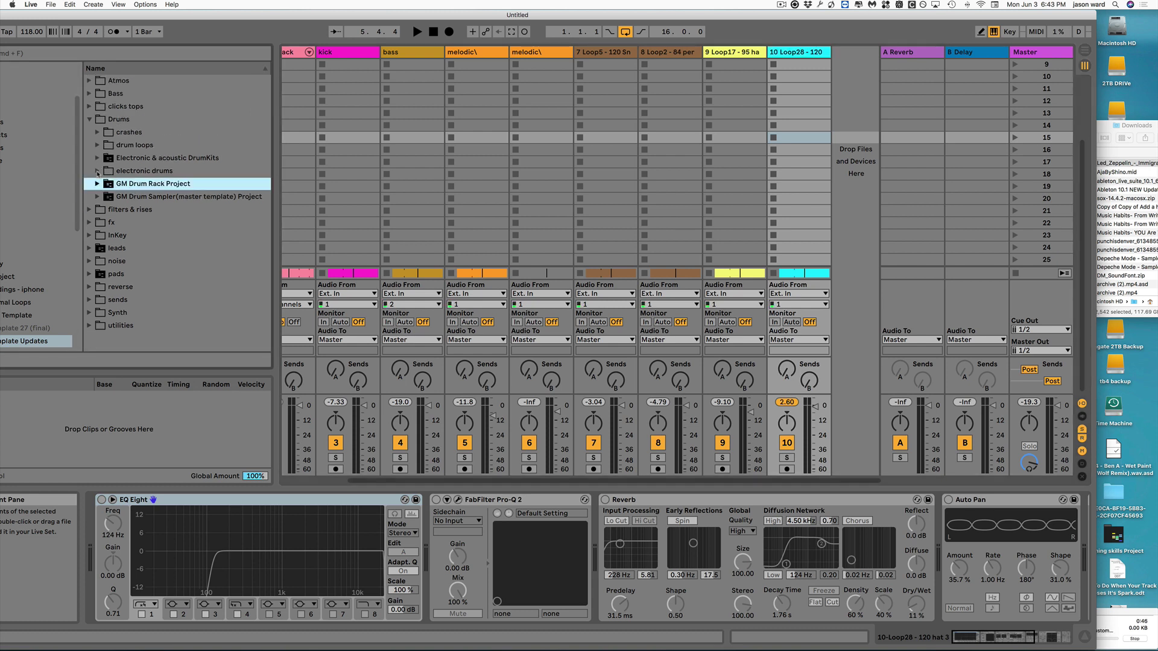
left_click(98, 171)
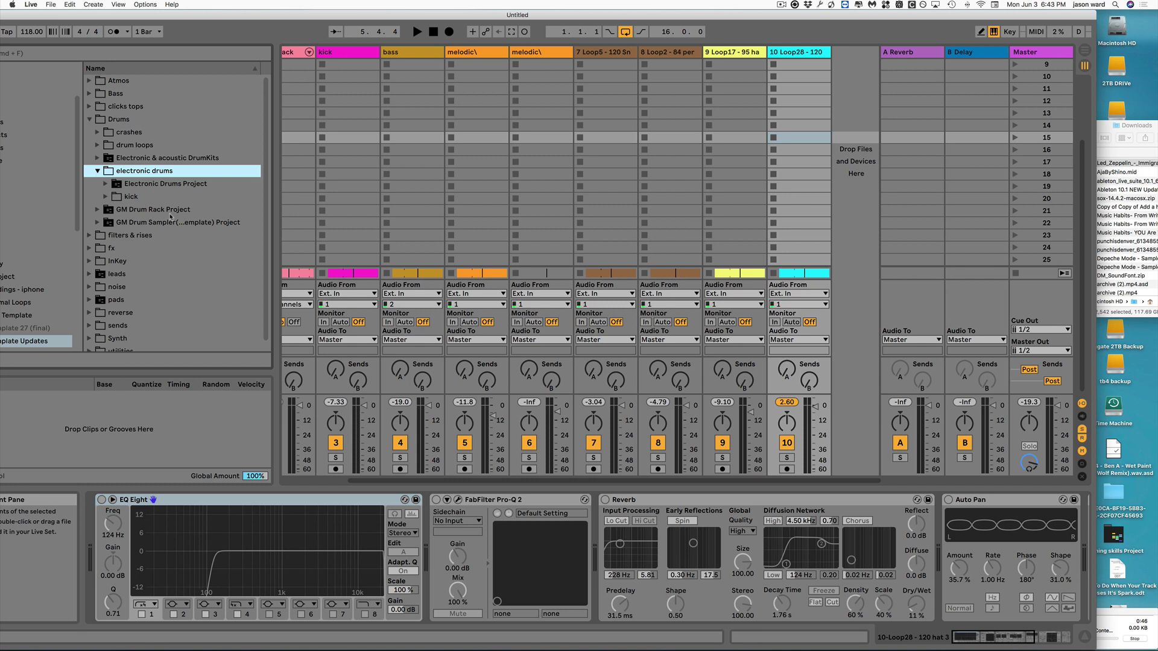
left_click(106, 184)
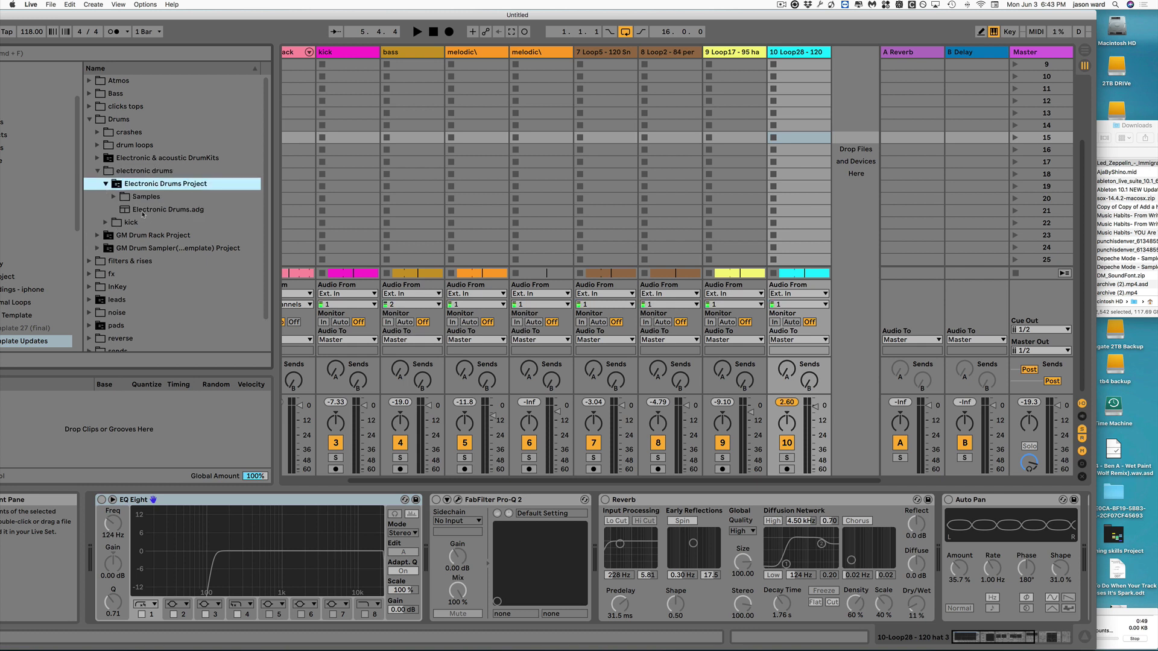
left_click(124, 211)
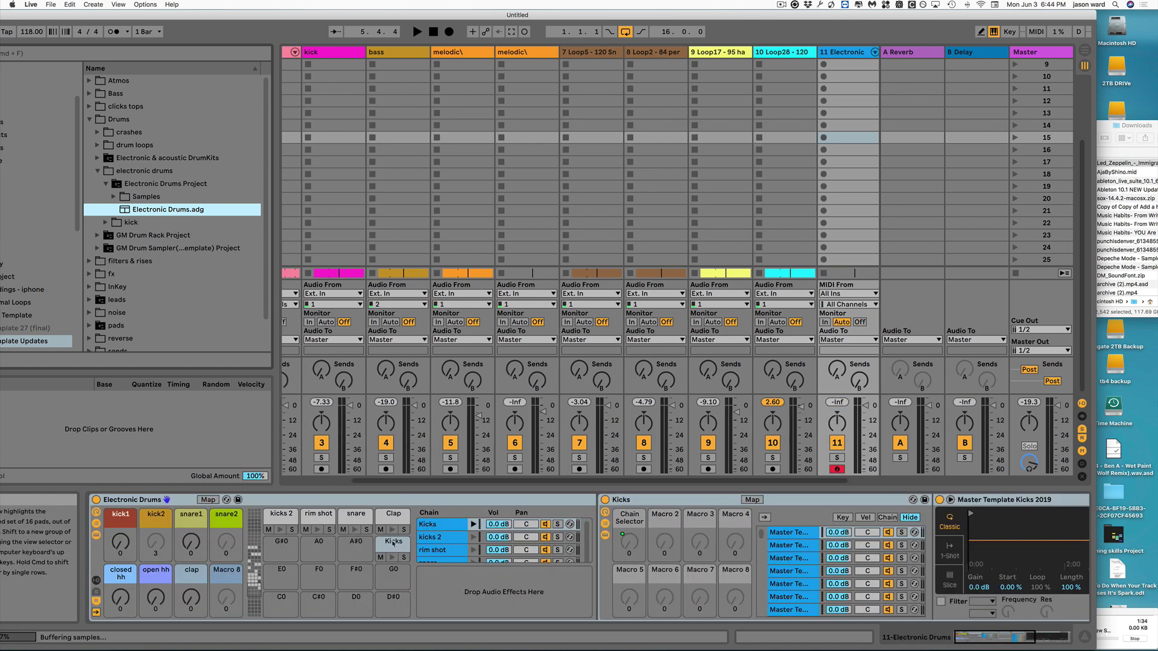
Audition the Kicks pad while sweeping the kick1 macro up to 92 and back down
left_click(389, 547)
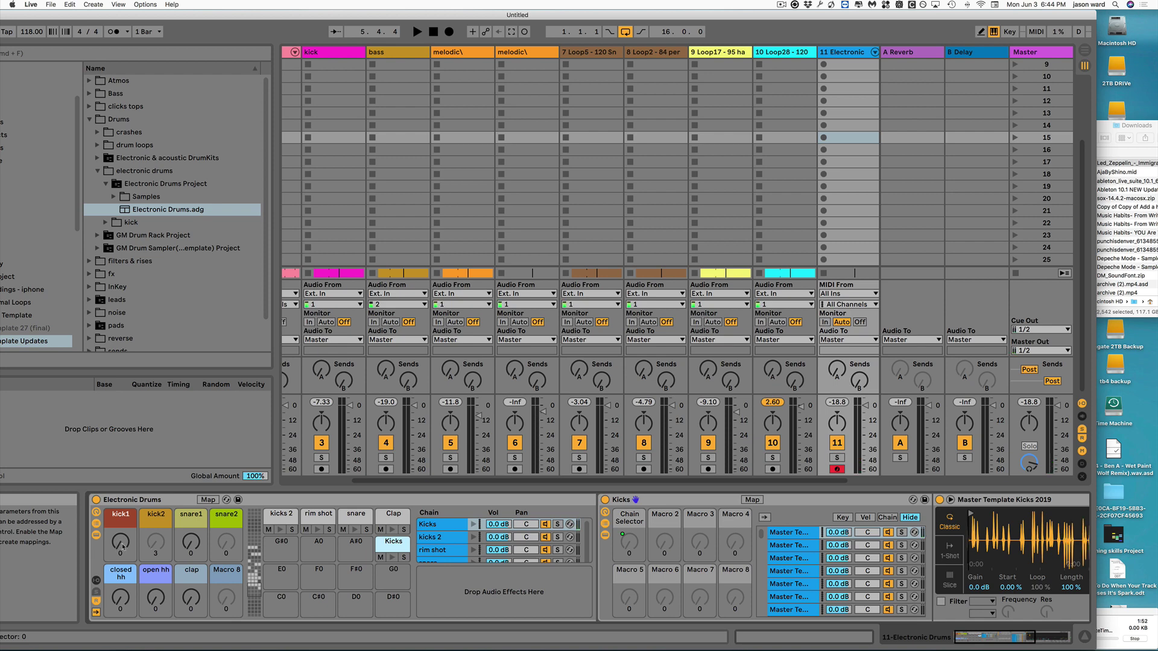
left_click_drag(120, 545, 120, 485)
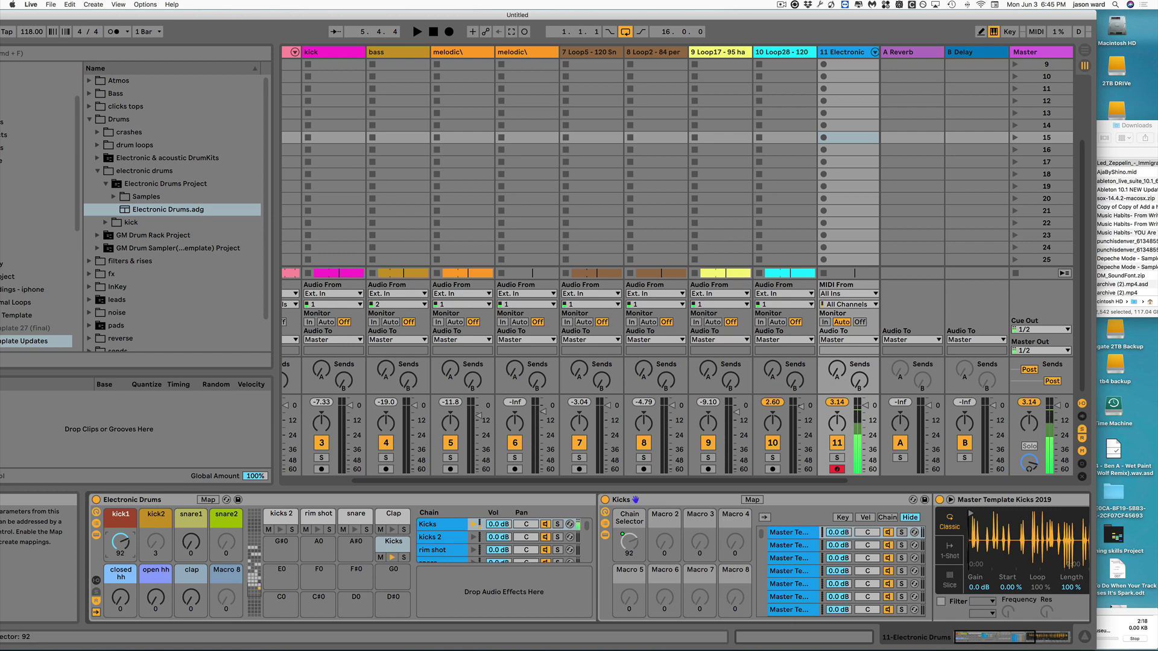
left_click_drag(122, 544, 120, 603)
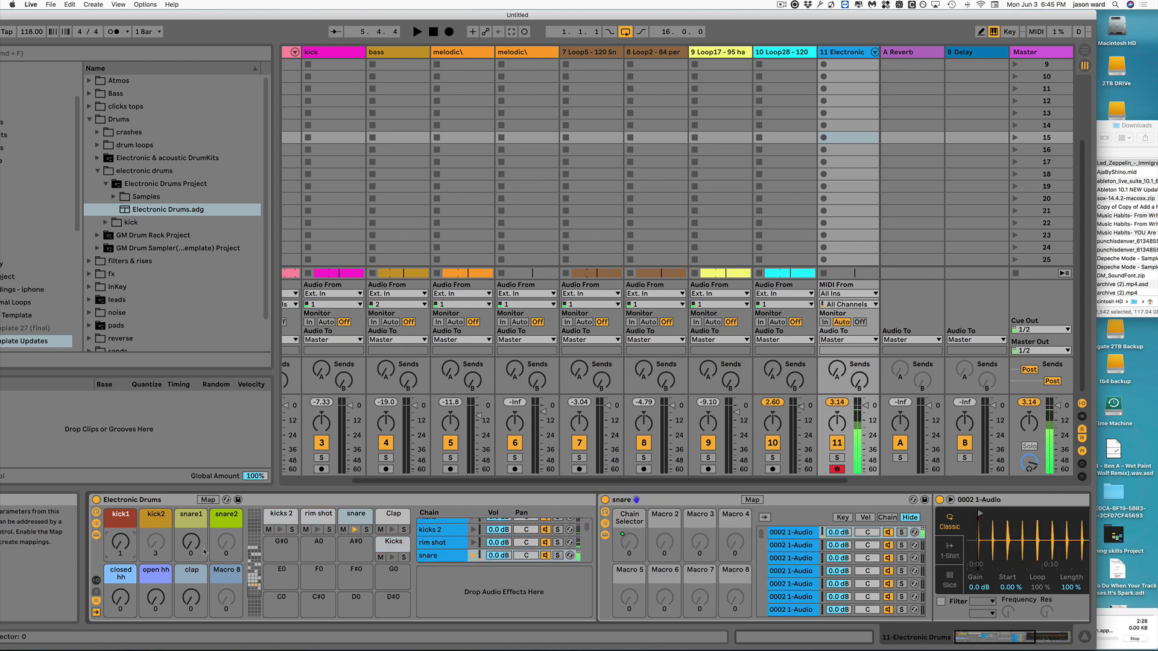
Audition the snare pad while sweeping the snare1 macro up to 103, and reset the macro to its default
left_click_drag(191, 542, 190, 528)
left_click_drag(191, 523, 191, 483)
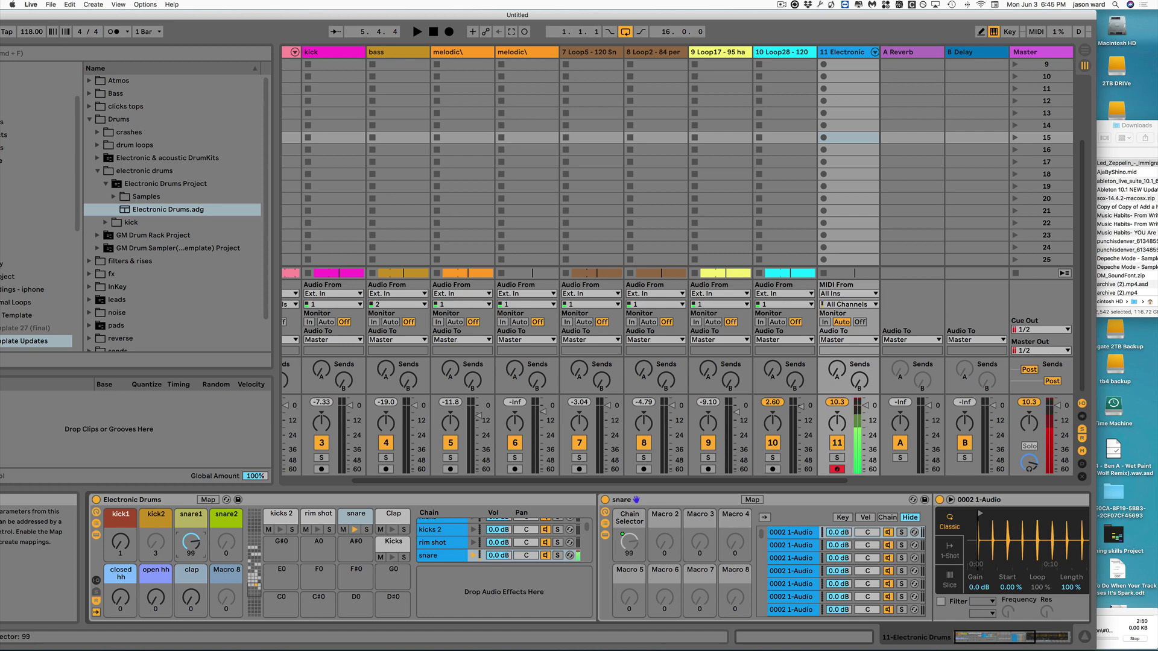
left_click_drag(191, 550, 192, 550)
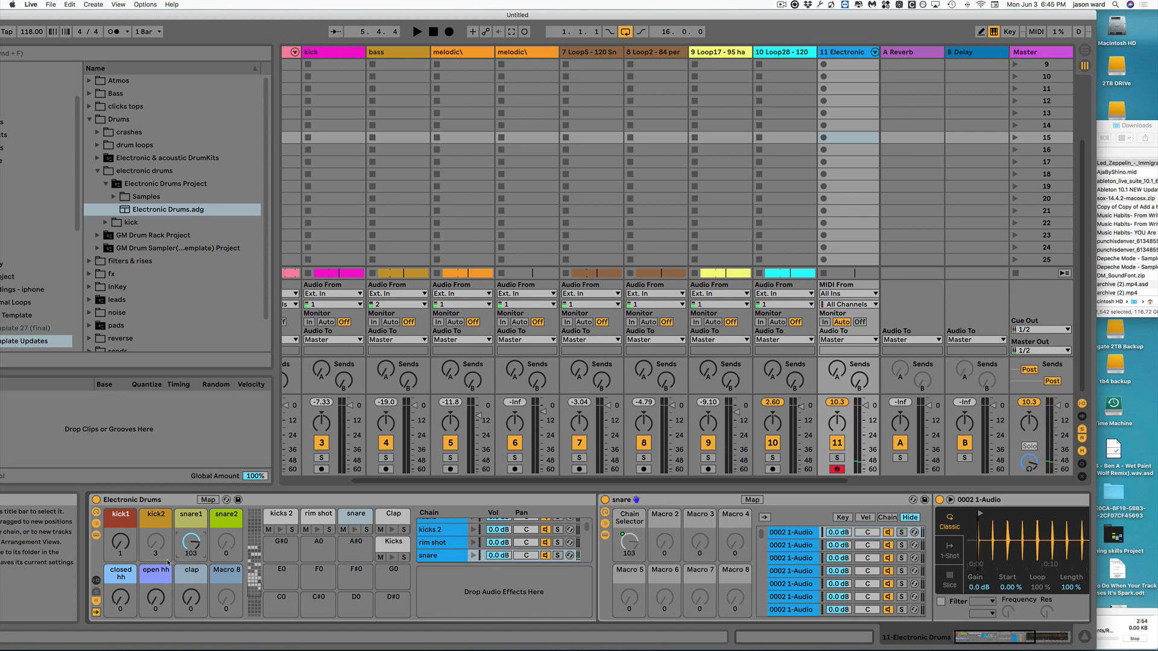
key("Delete")
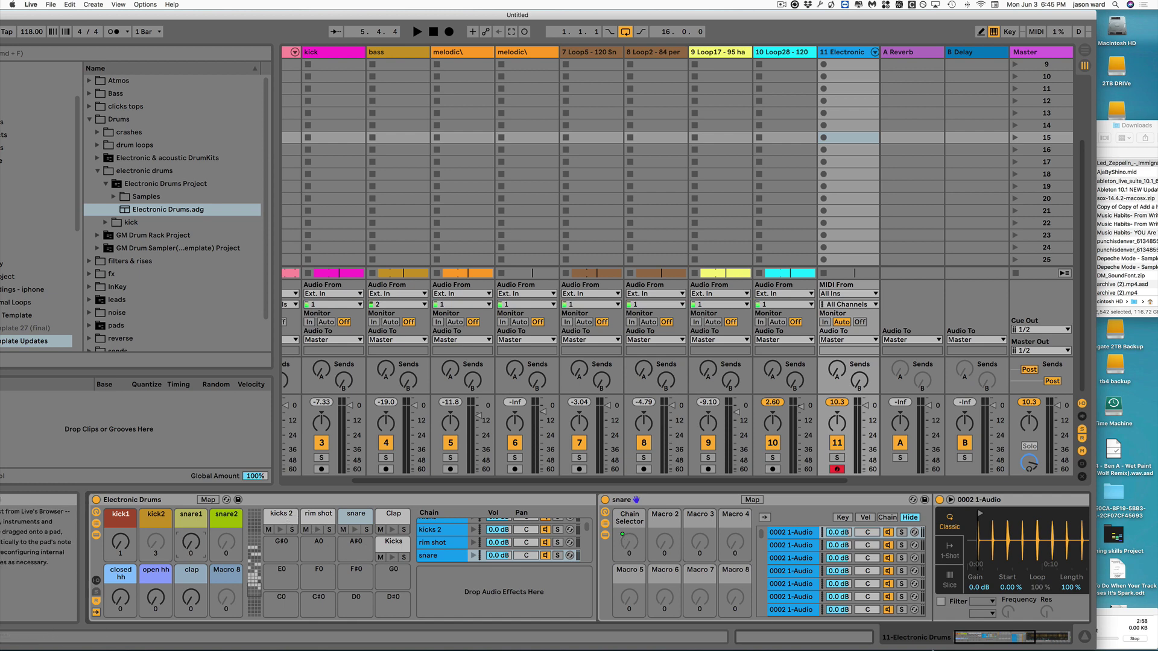
Examine the Kicks chain's nested rack from its first sample to MT - Kick 4 and reselect the first sample chain
scroll(458, 554, "up", 1)
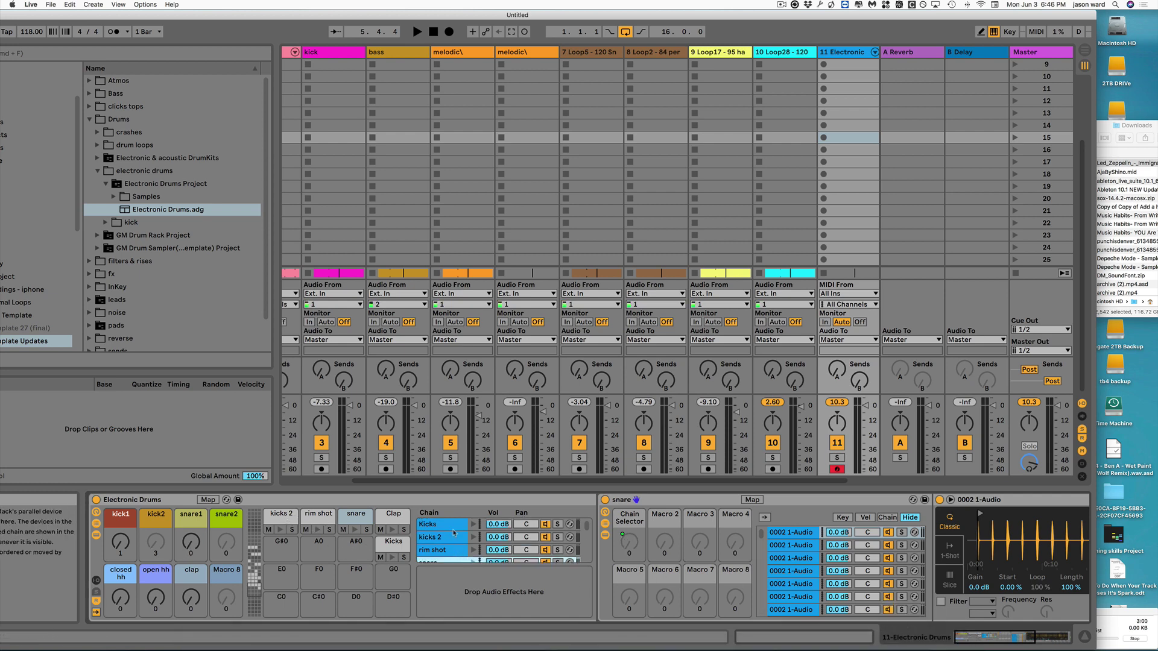
left_click(452, 525)
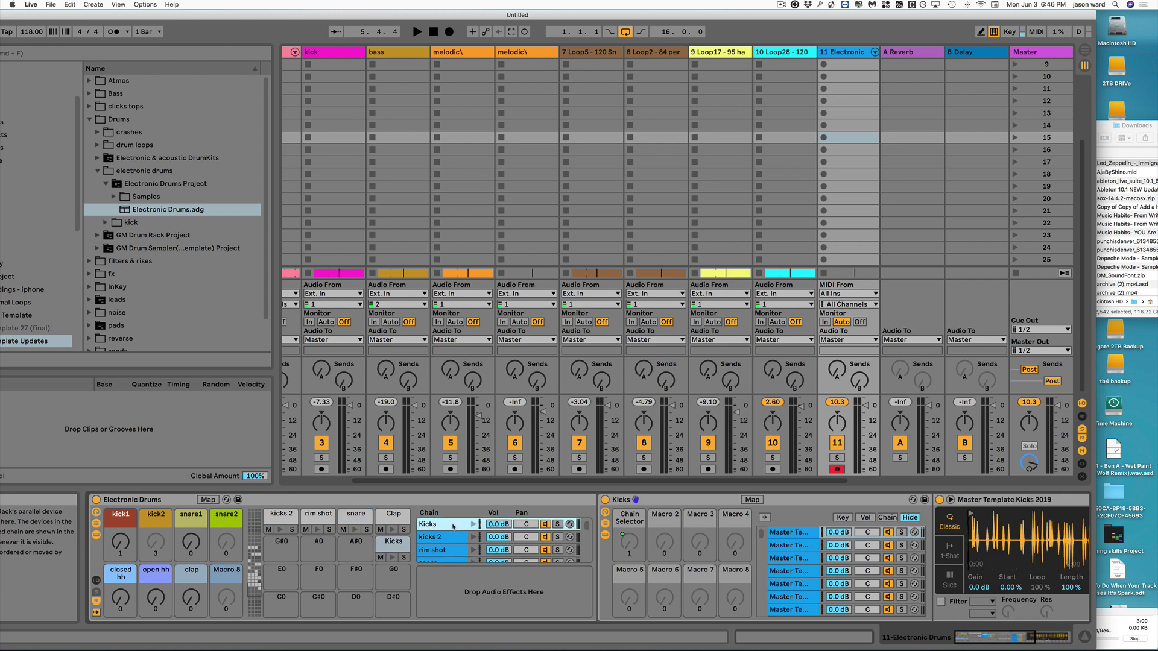
left_click(791, 535)
key("Down")
key("Down")
key("Down")
key("Down")
key("Down")
key("Down")
key("Down")
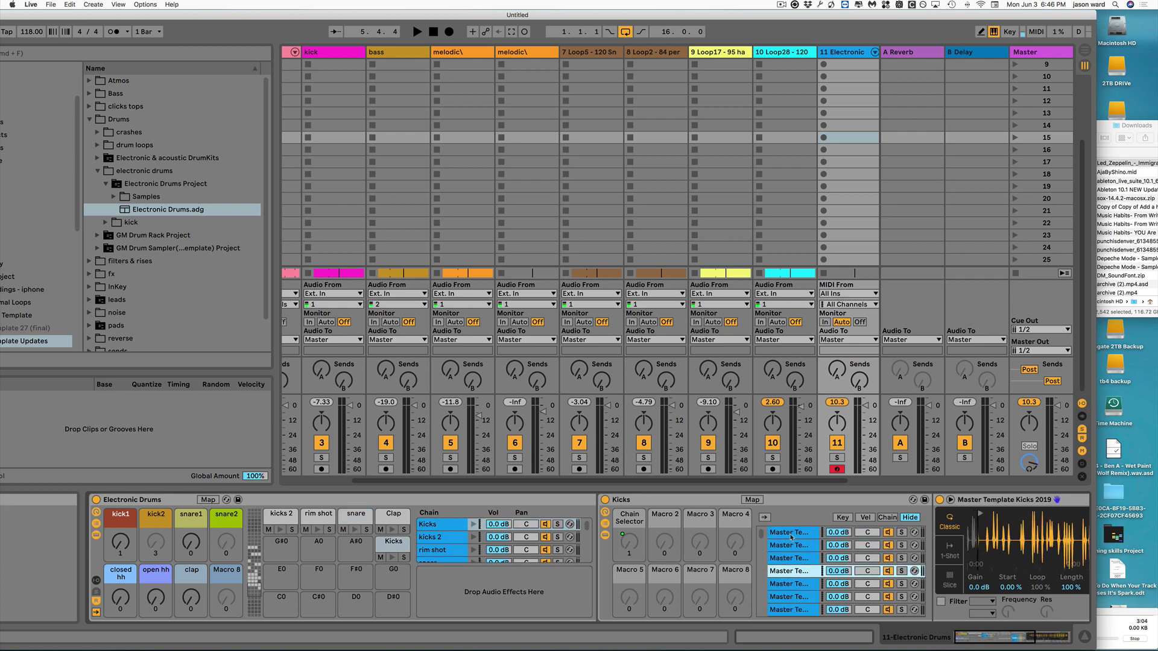
scroll(793, 540, "down", 5)
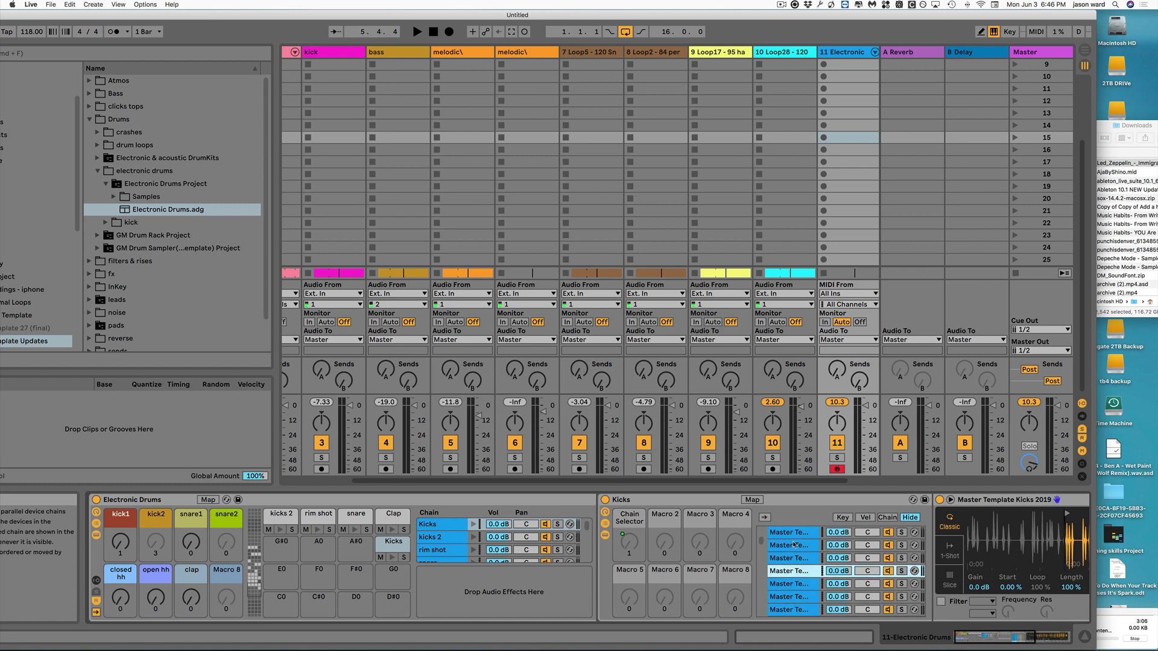
scroll(794, 546, "down", 3)
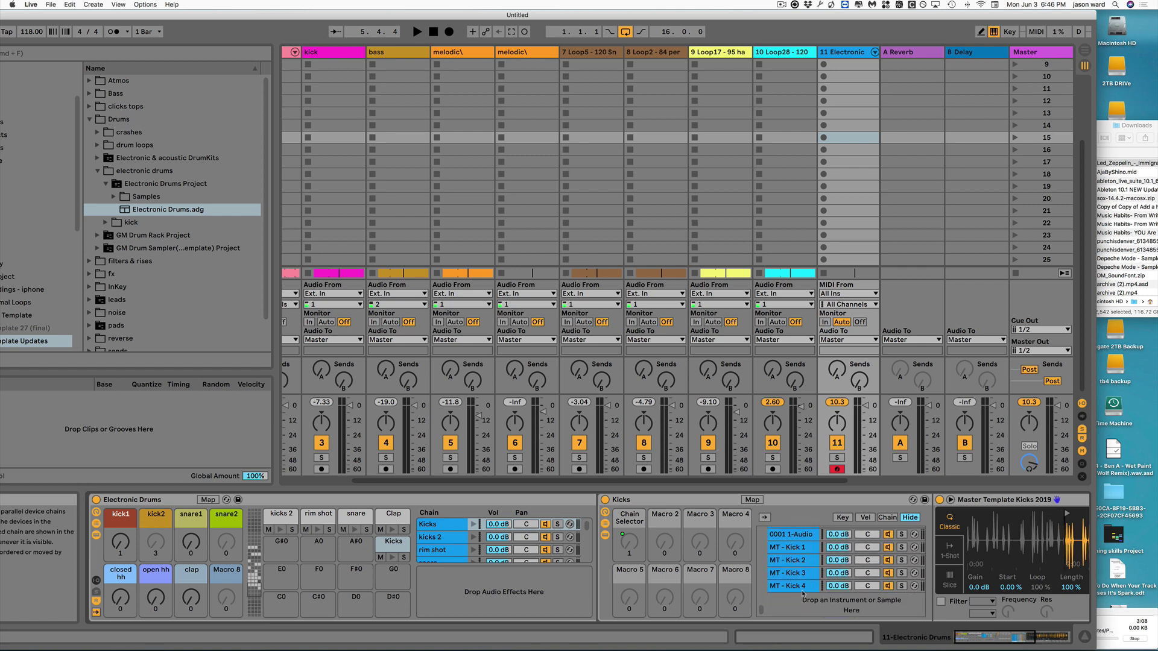
scroll(802, 586, "up", 8)
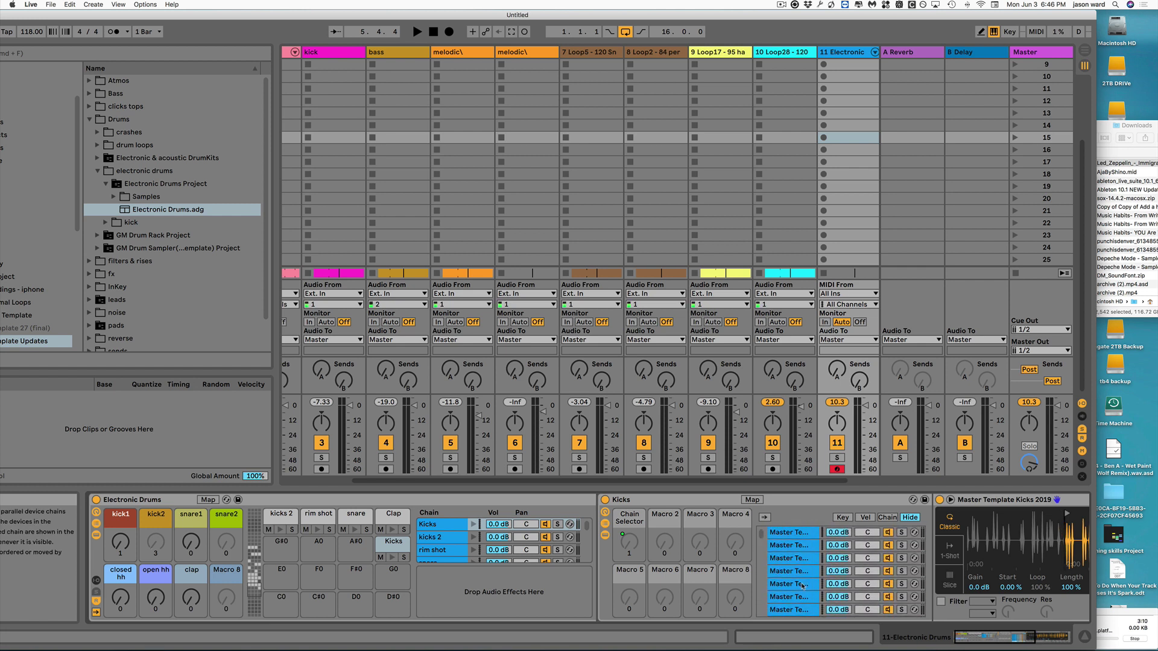
left_click(795, 538)
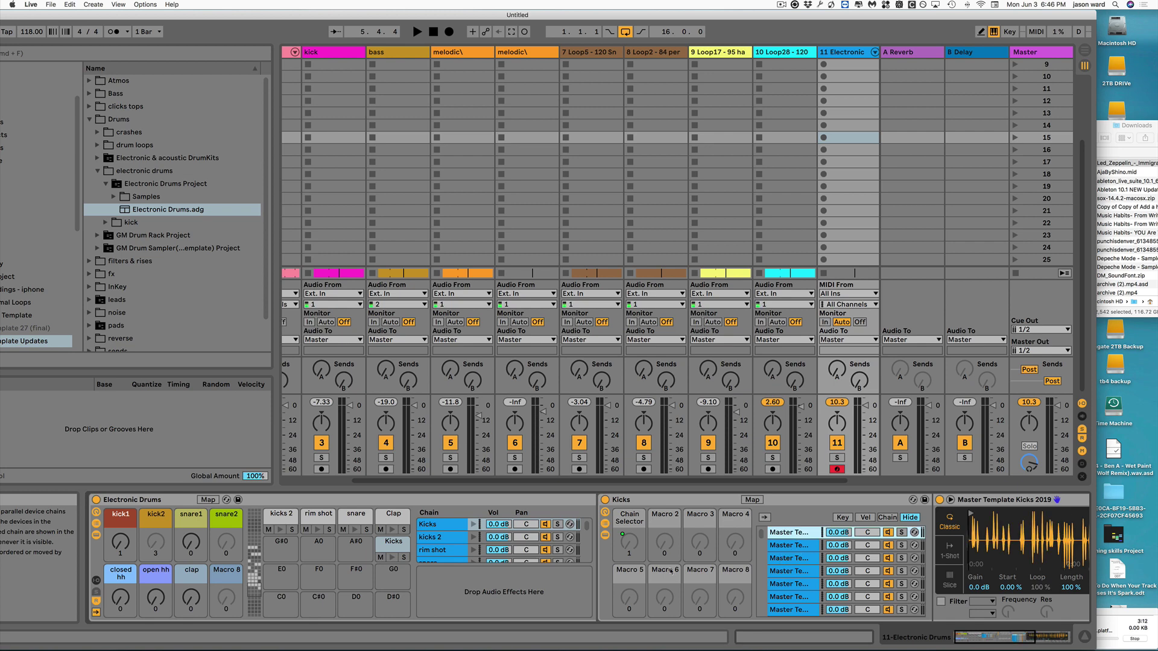
Compare the Kicks and kicks 2 chains, and look through the sample lists of the rim shot and snare chains
left_click(443, 538)
left_click(441, 526)
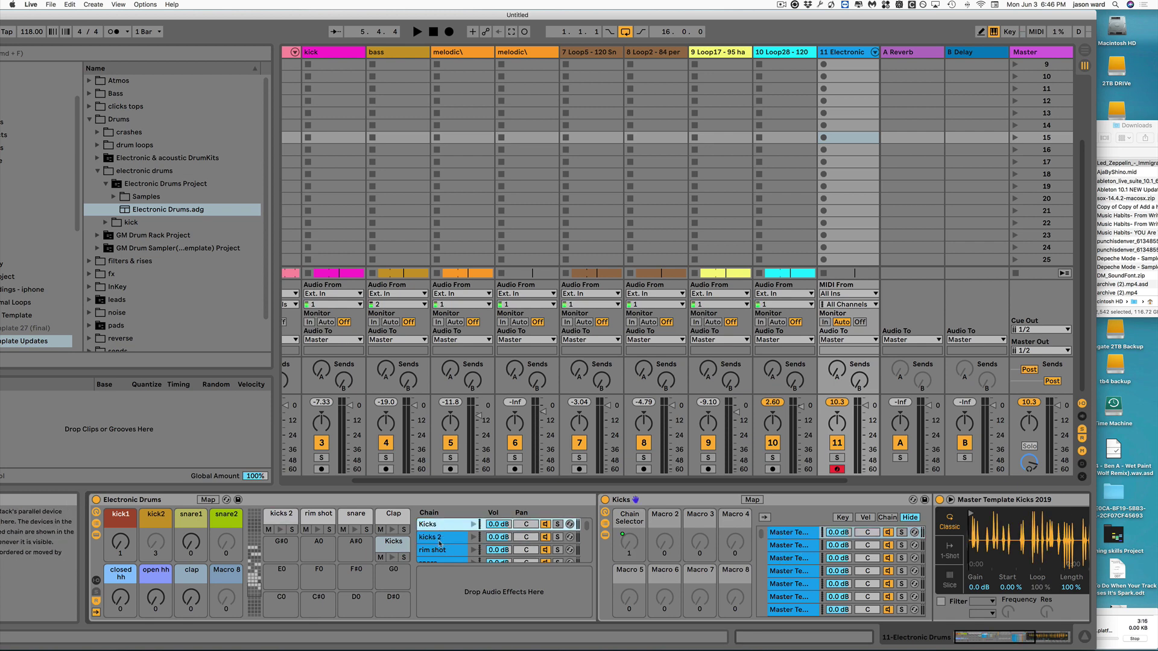
left_click(438, 536)
left_click(439, 526)
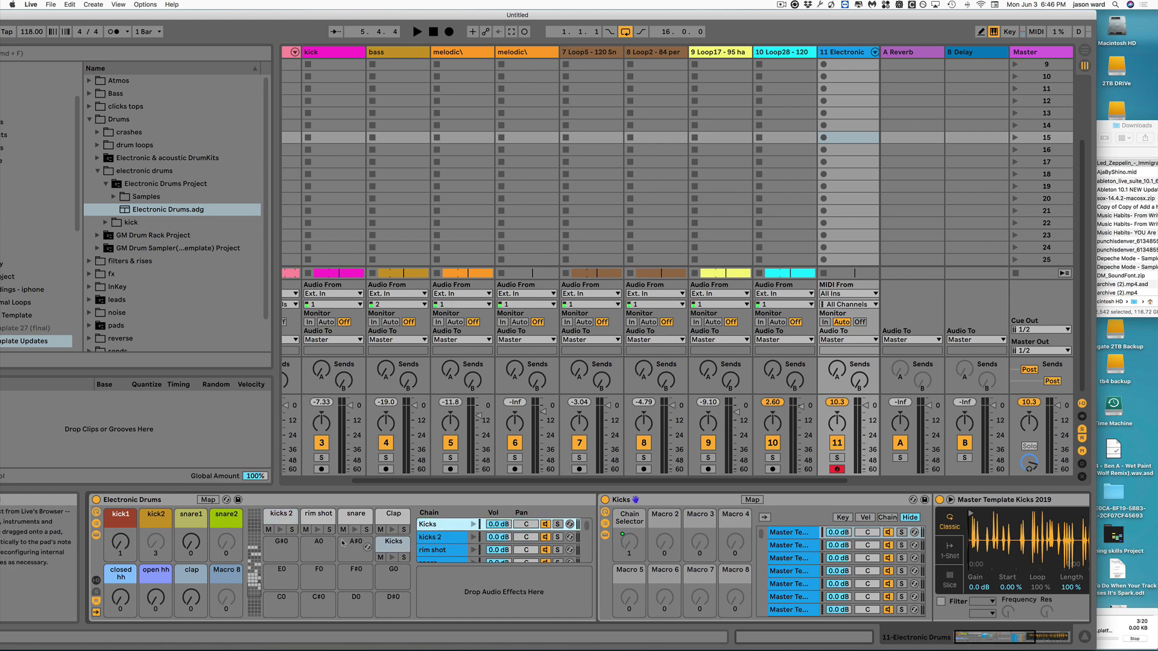
left_click(448, 550)
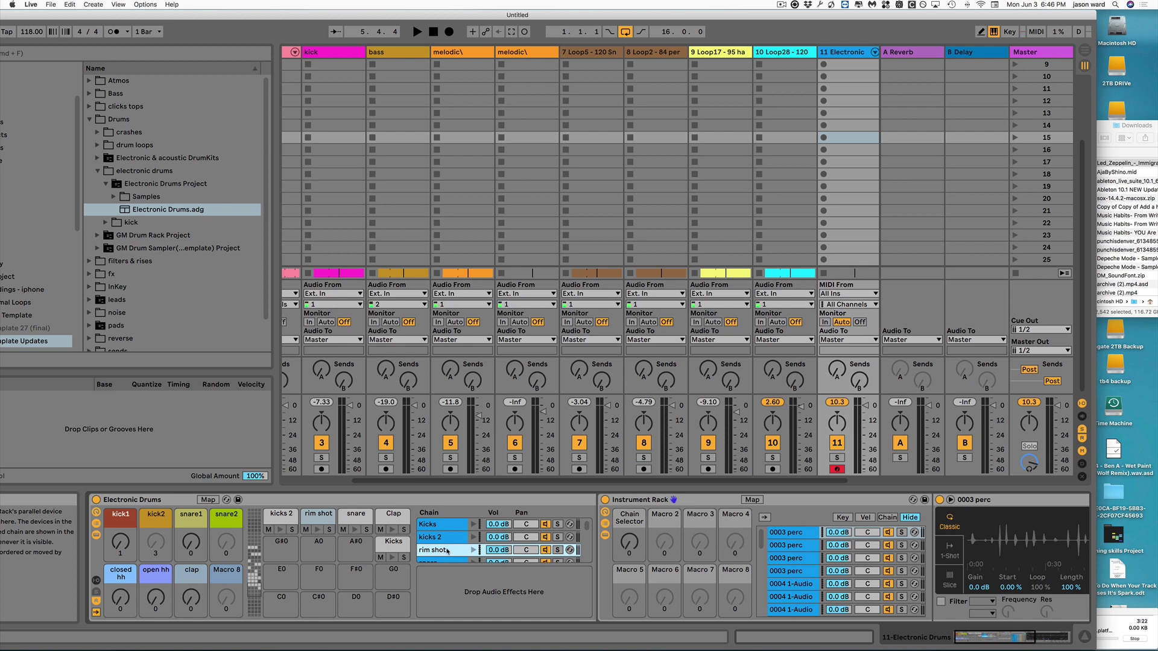
scroll(448, 552, "down", 1)
scroll(448, 550, "down", 1)
left_click(447, 545)
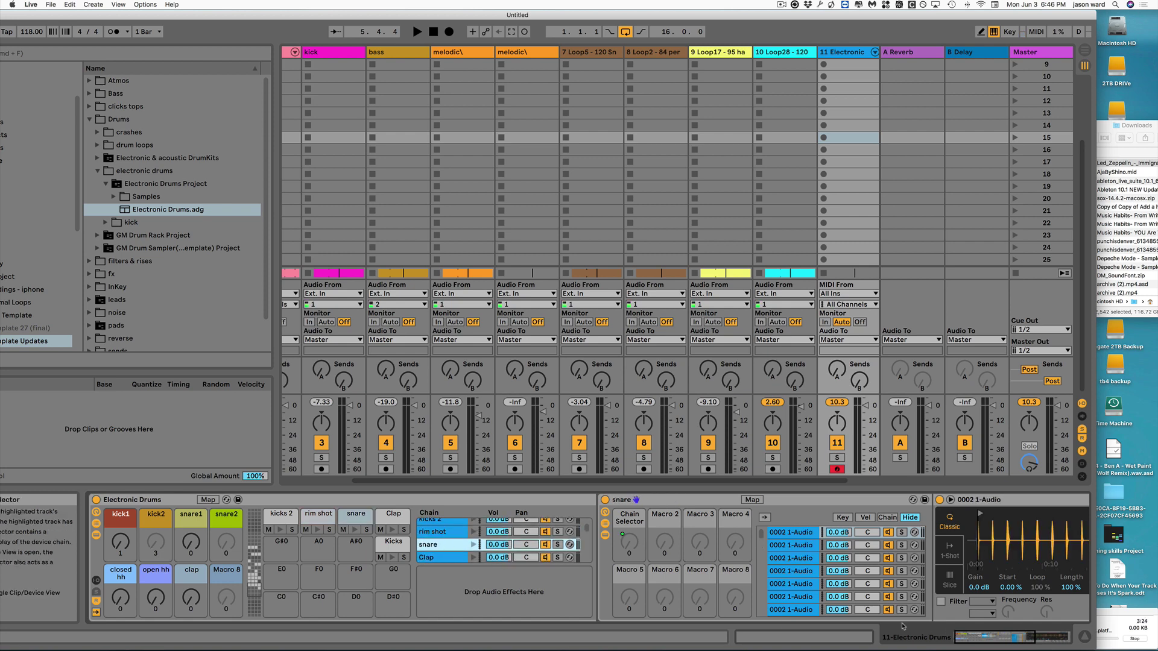
scroll(867, 570, "down", 5)
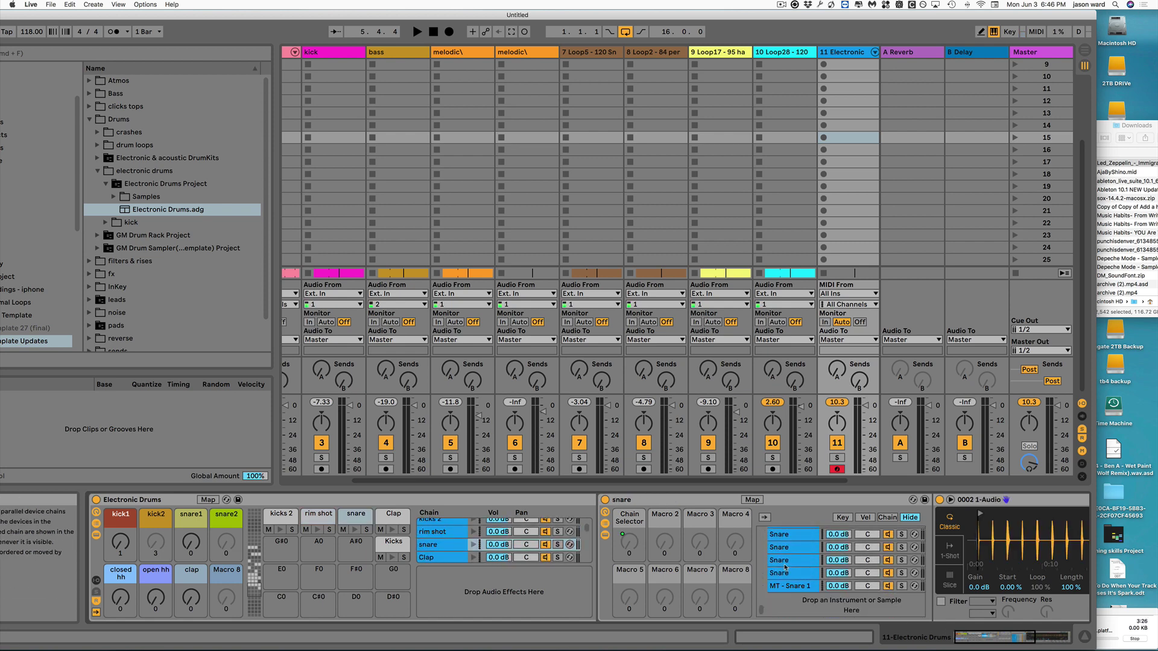
scroll(787, 568, "up", 5)
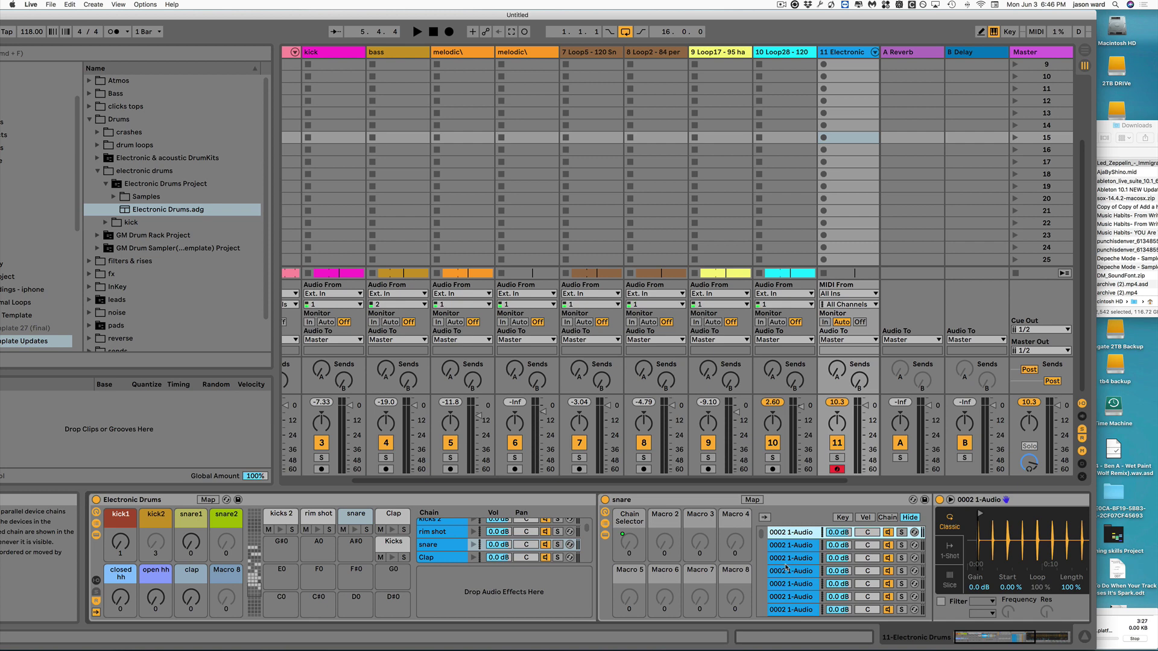
Look through the Clap and closed hh sample lists, view the conga and cowbell pads, and select the Electronic Drums rack
left_click(443, 557)
scroll(806, 576, "down", 3)
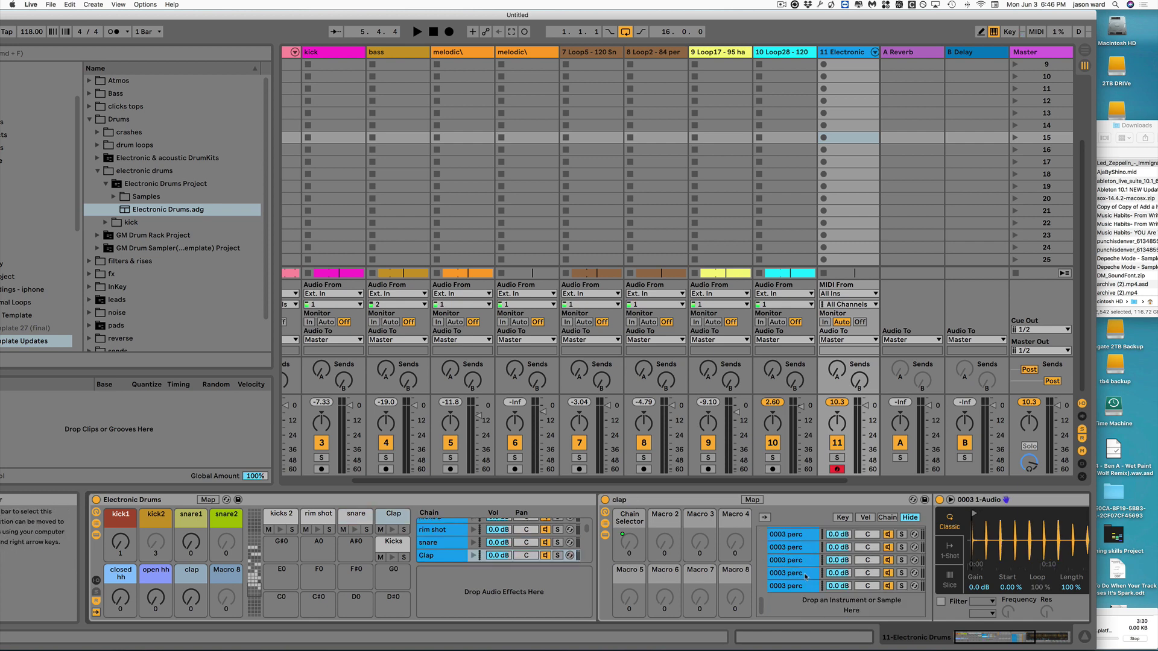
scroll(806, 576, "up", 3)
scroll(446, 551, "down", 2)
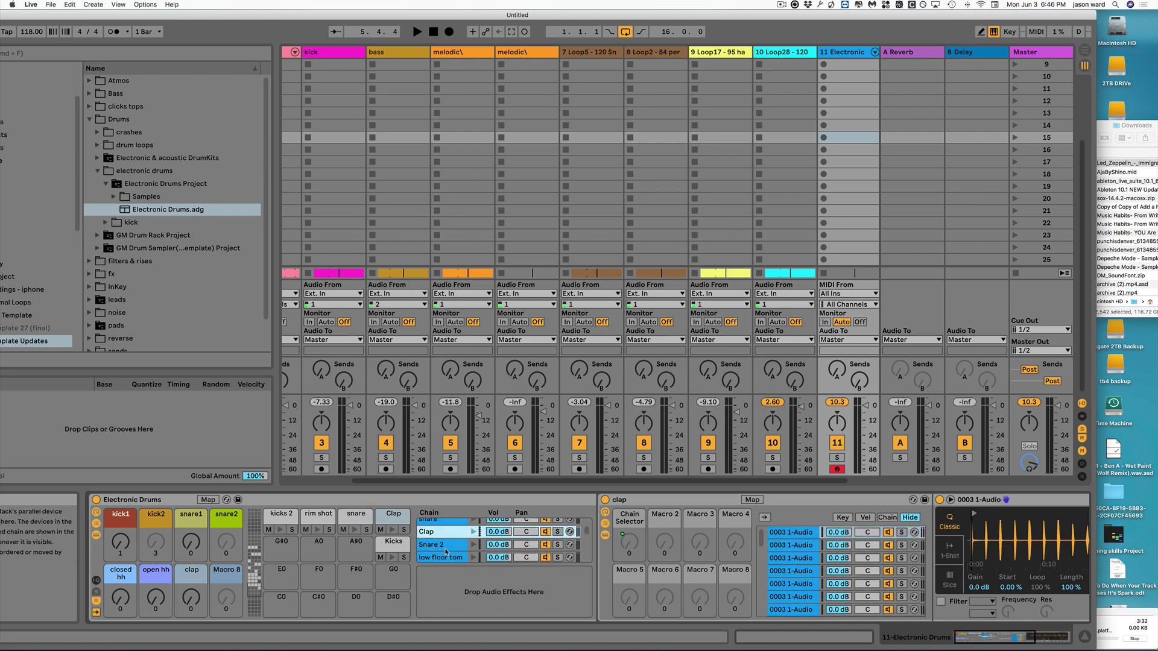
scroll(447, 551, "down", 3)
left_click(443, 538)
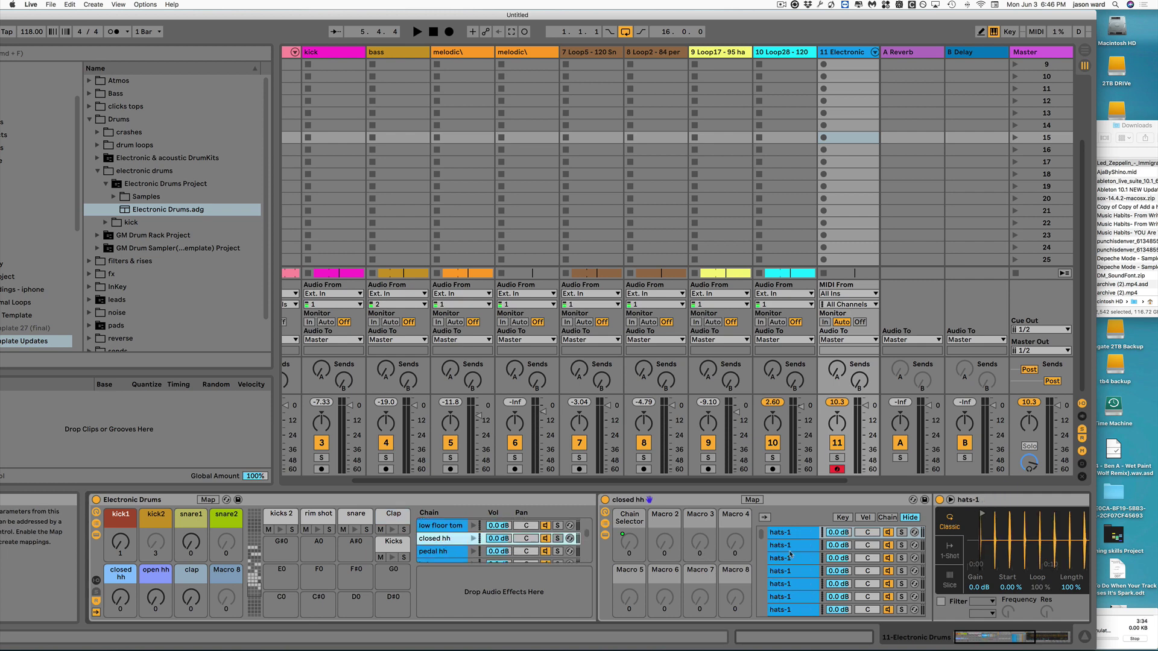
scroll(790, 555, "down", 10)
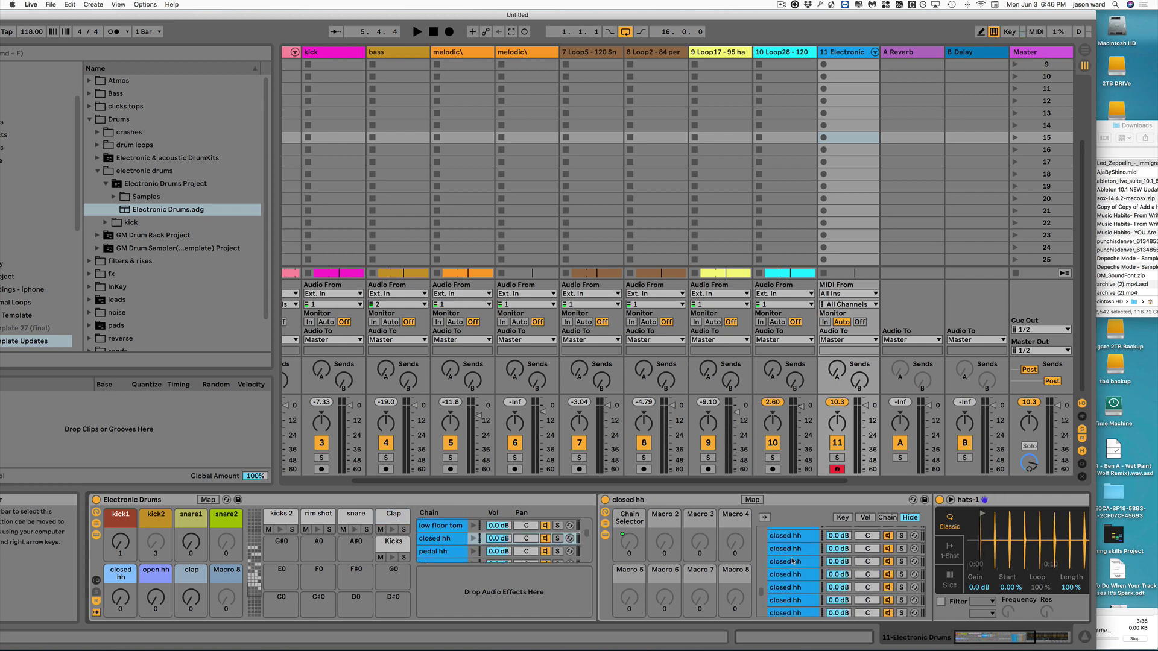
scroll(793, 561, "up", 10)
left_click_drag(254, 580, 254, 565)
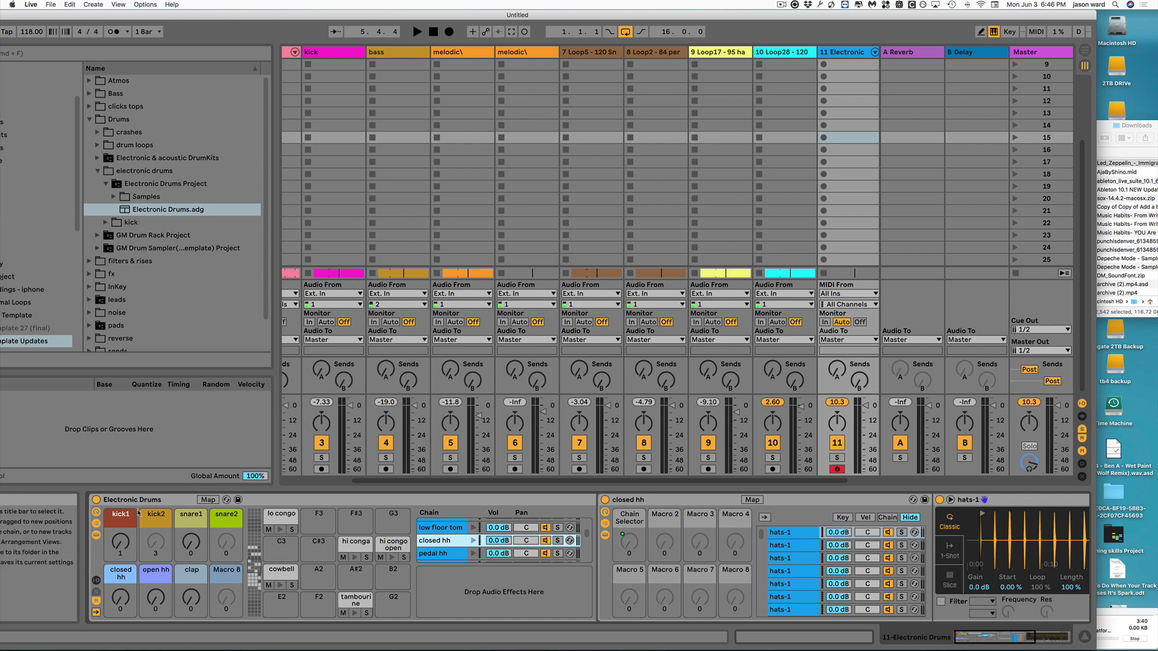
left_click(137, 501)
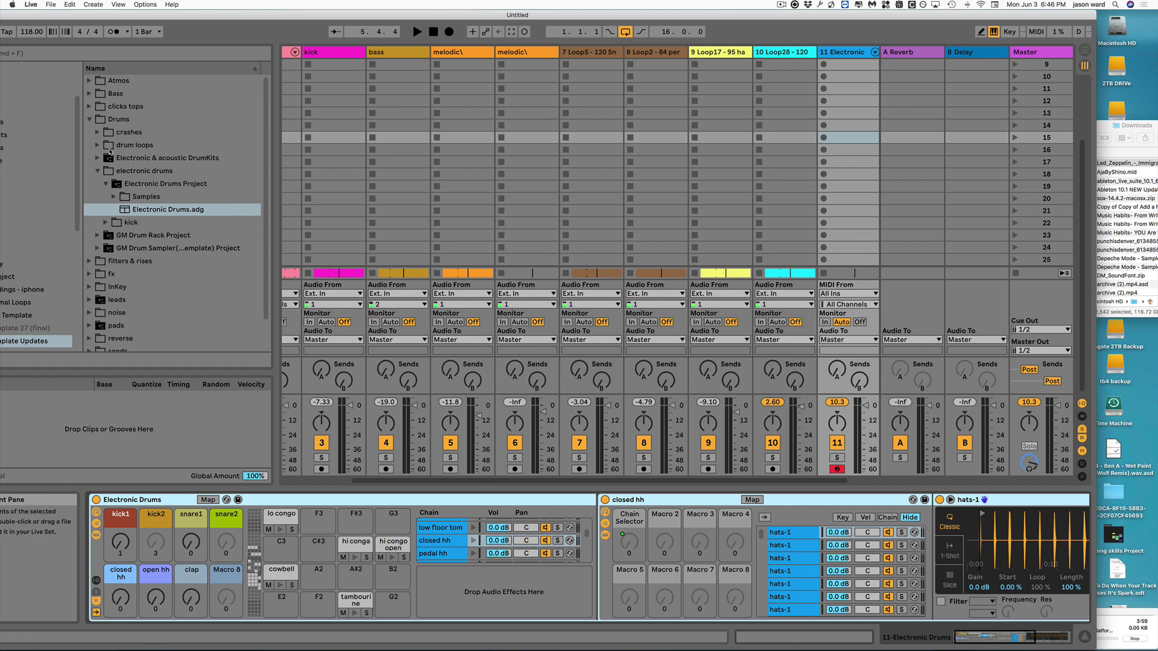
Expand the kick patterns folder down to the 1-MIDI track of kick rack patterns.als and select the Kick rack 1 clip
left_click(175, 224)
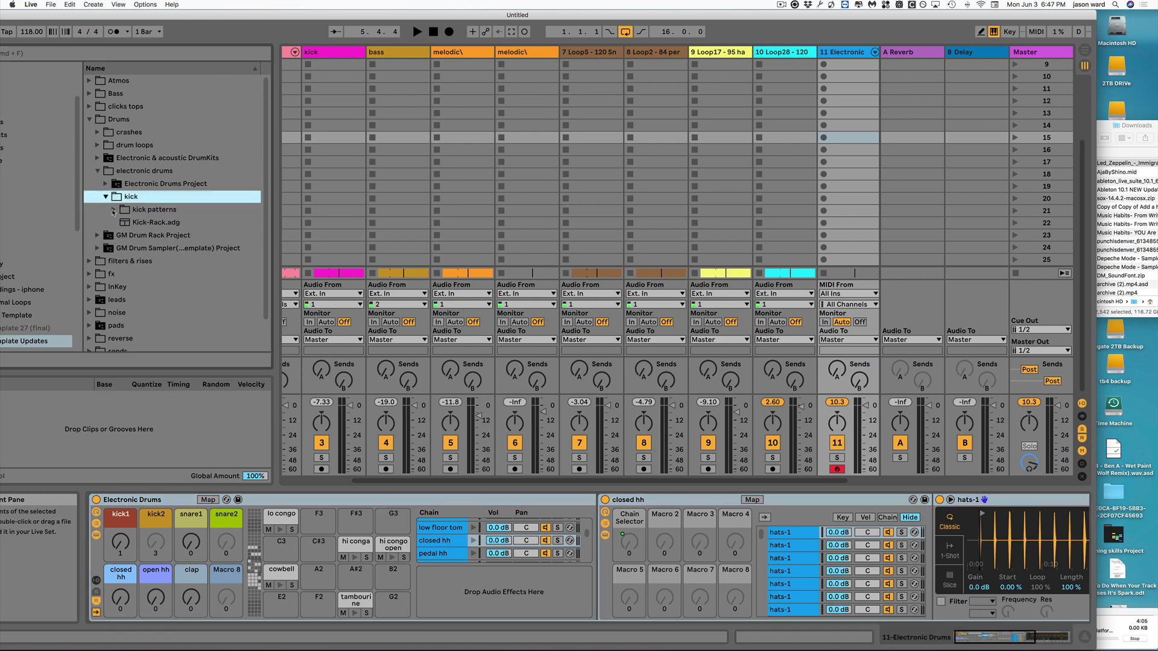
left_click(115, 210)
left_click(120, 223)
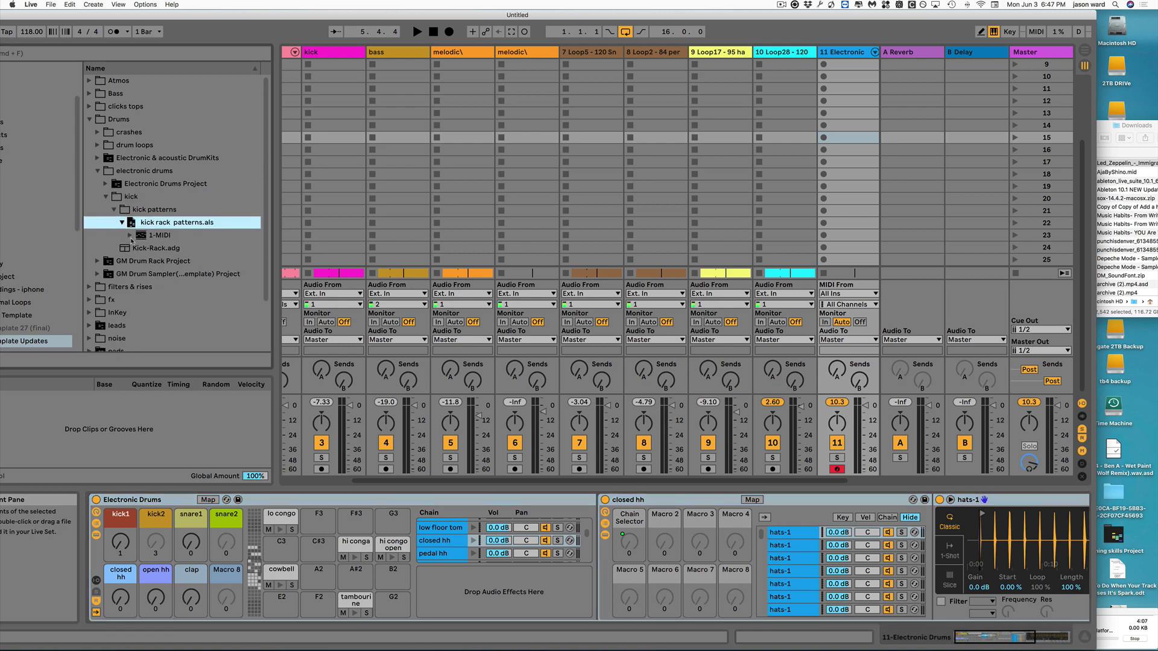
left_click(129, 236)
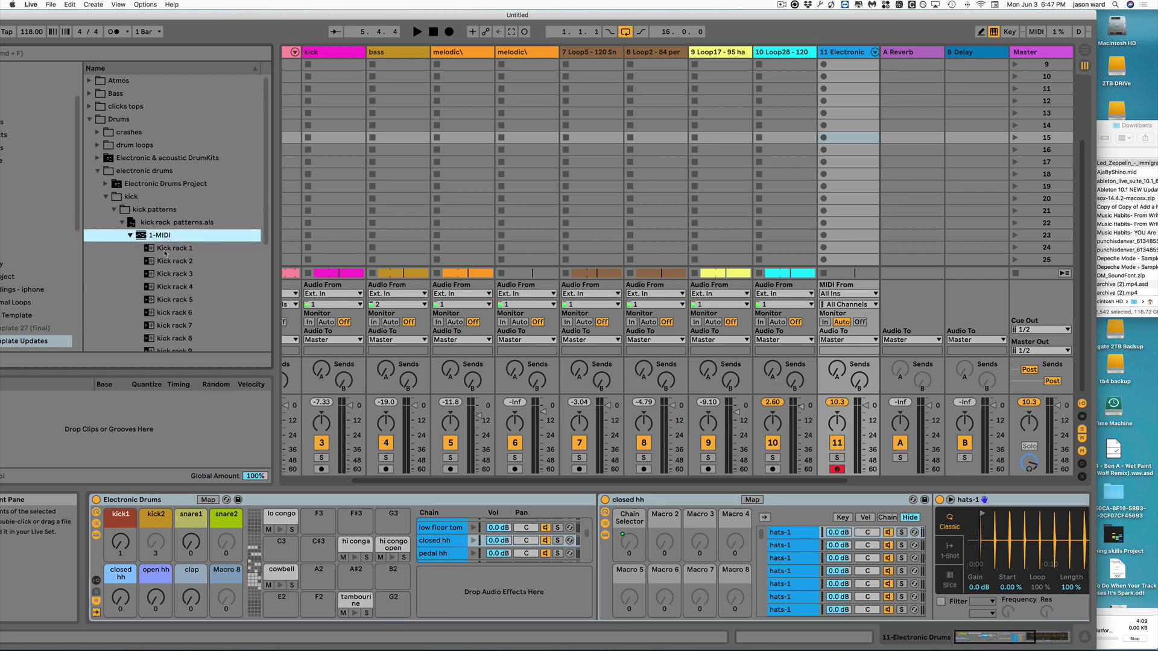
left_click_drag(173, 15, 297, 15)
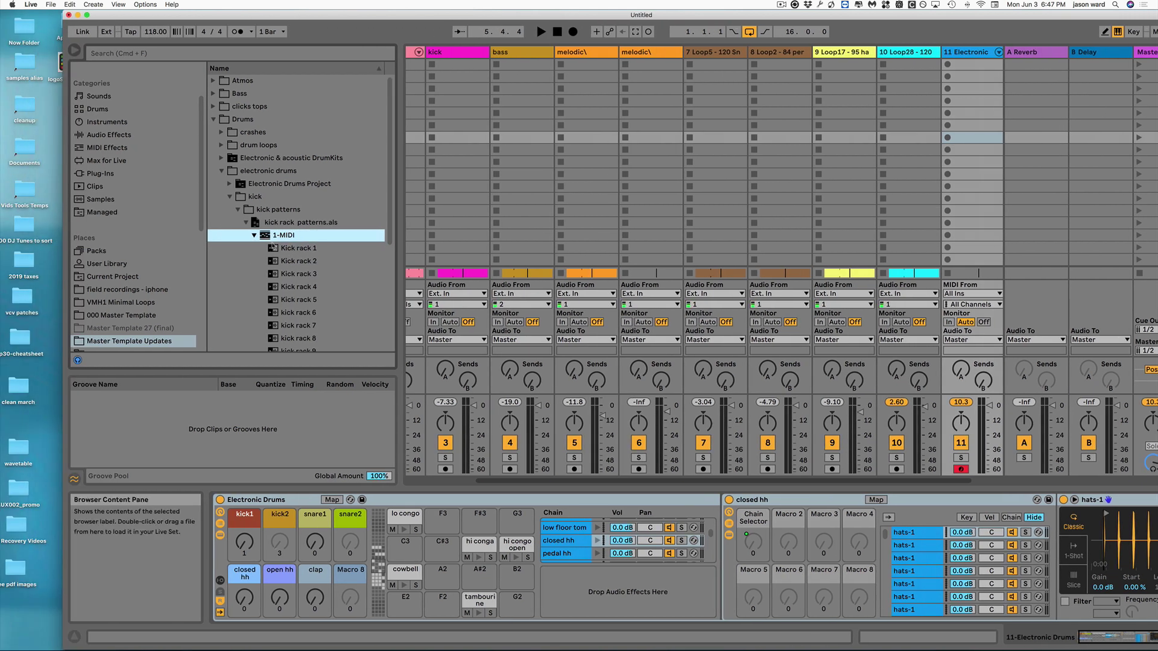
left_click(299, 249)
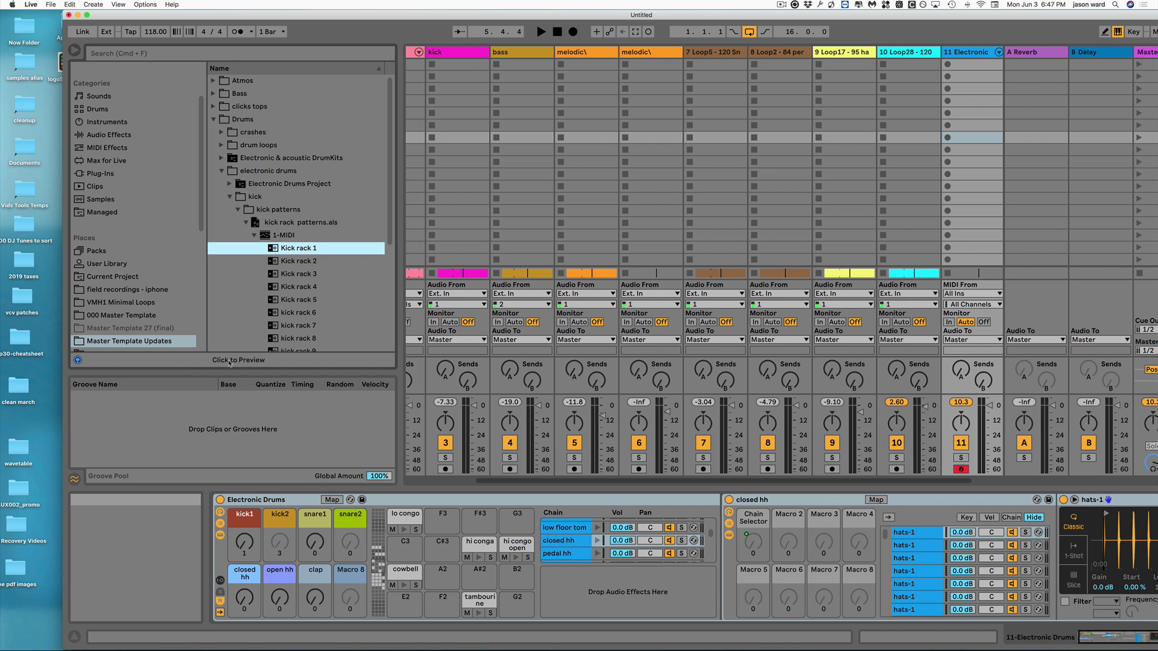
Preview the Kick rack 1 clip in the browser and switch browser previewing off
left_click(173, 363)
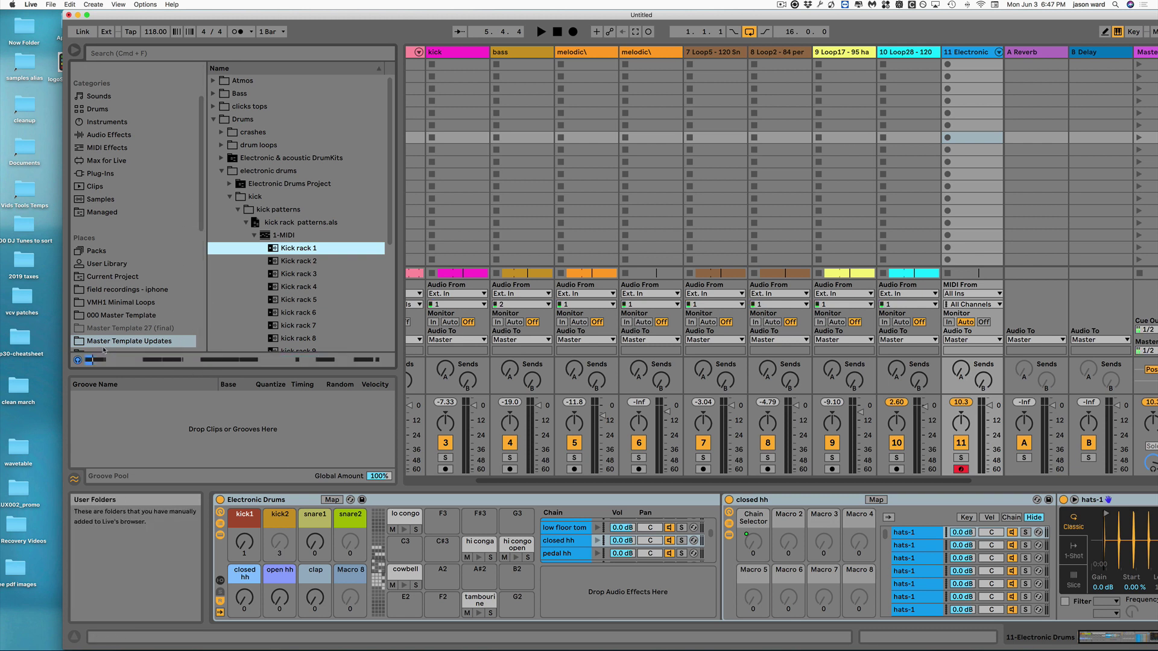
left_click(77, 361)
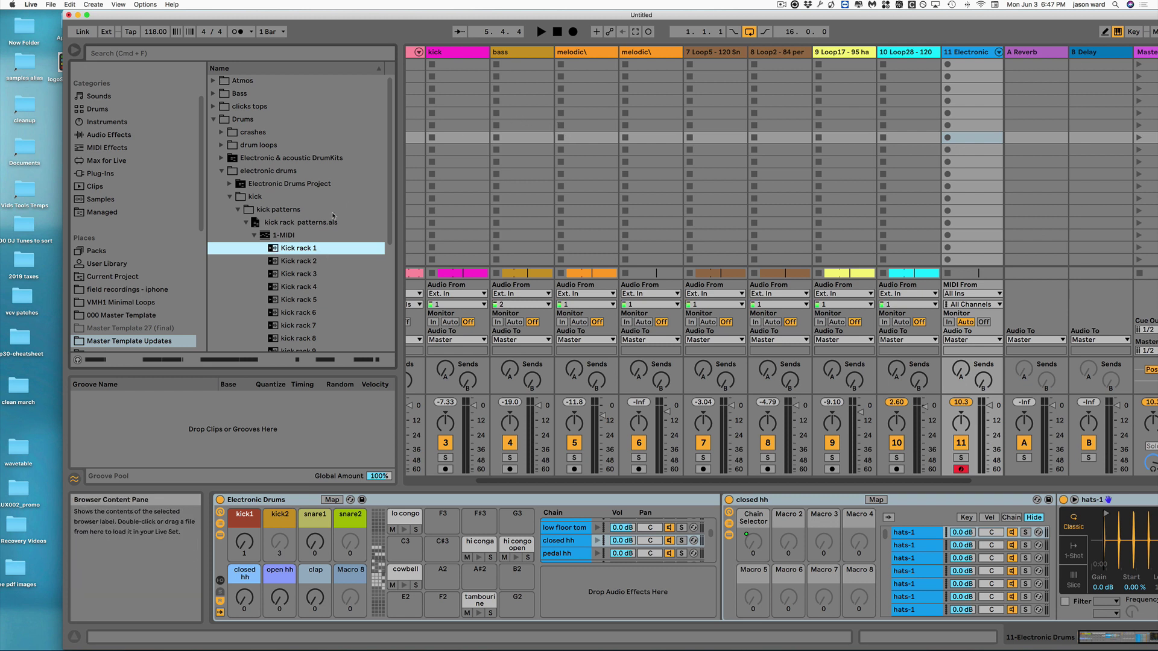
Place the Kick rack 1 clip in the first slot of the Kick-Rack track and solo that track
scroll(956, 109, "left", 3)
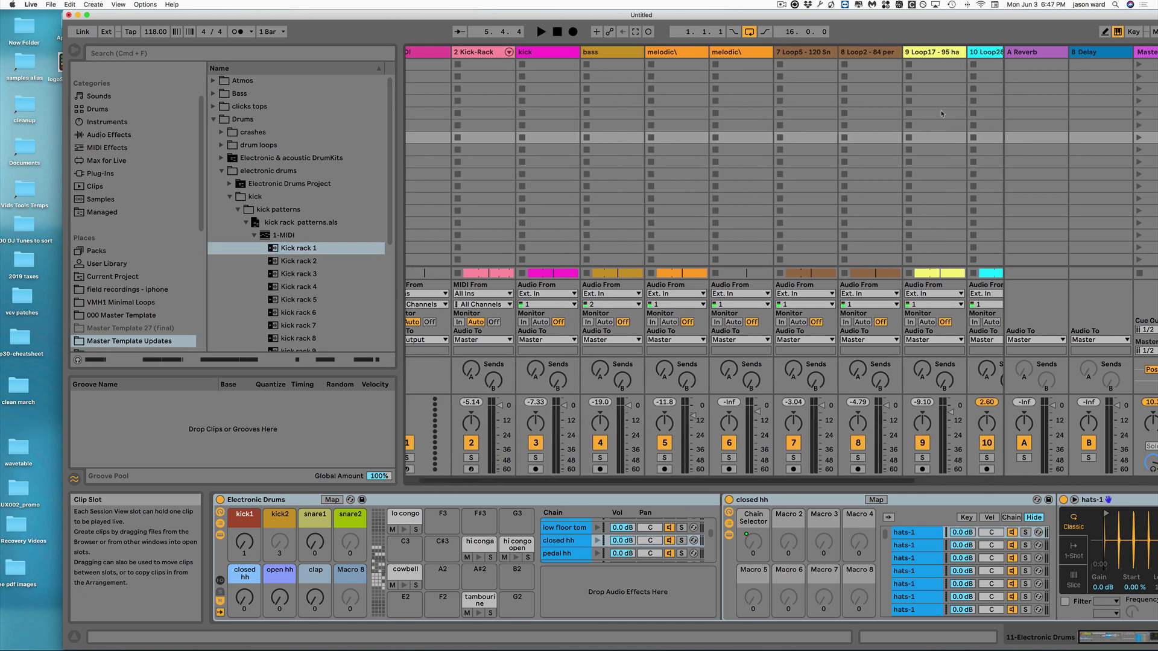
left_click_drag(283, 248, 482, 66)
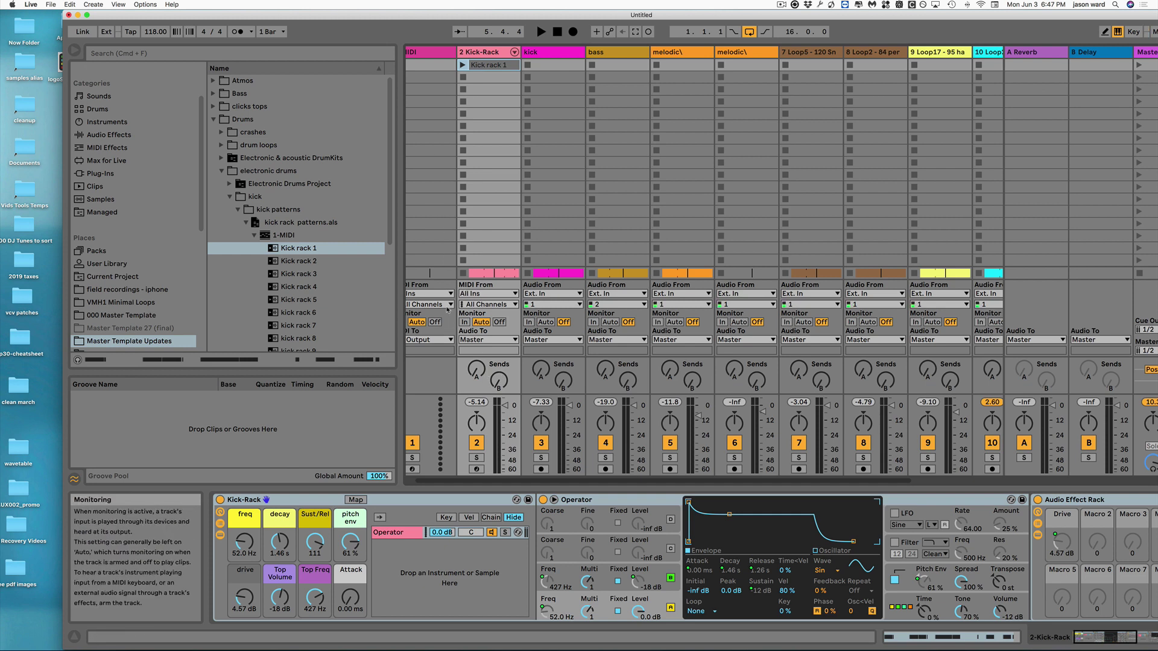
left_click(477, 458)
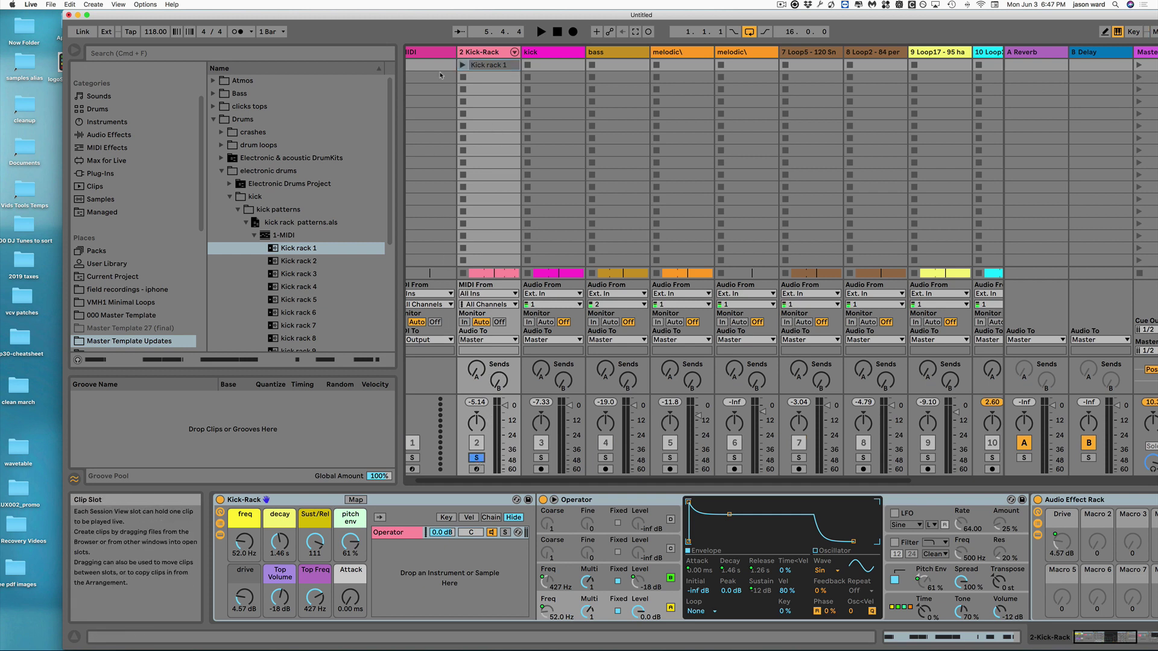
Audition the Kick rack 1 clip on the Kick-Rack track, stop playback and delete the clip from its slot
left_click(463, 64)
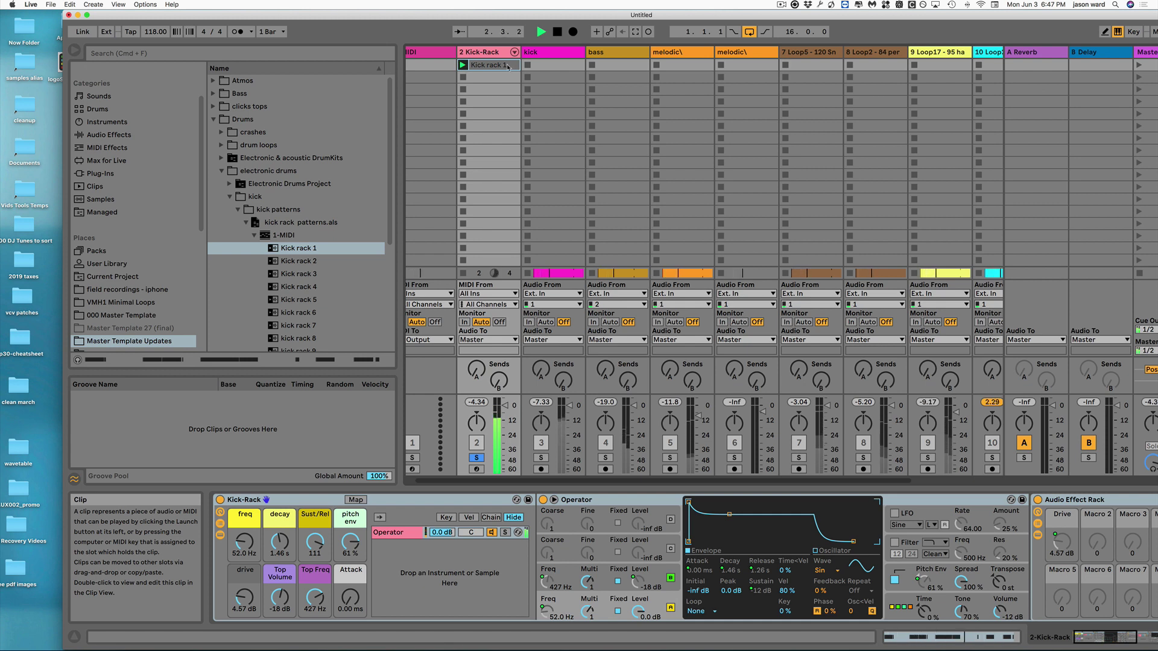
key("space")
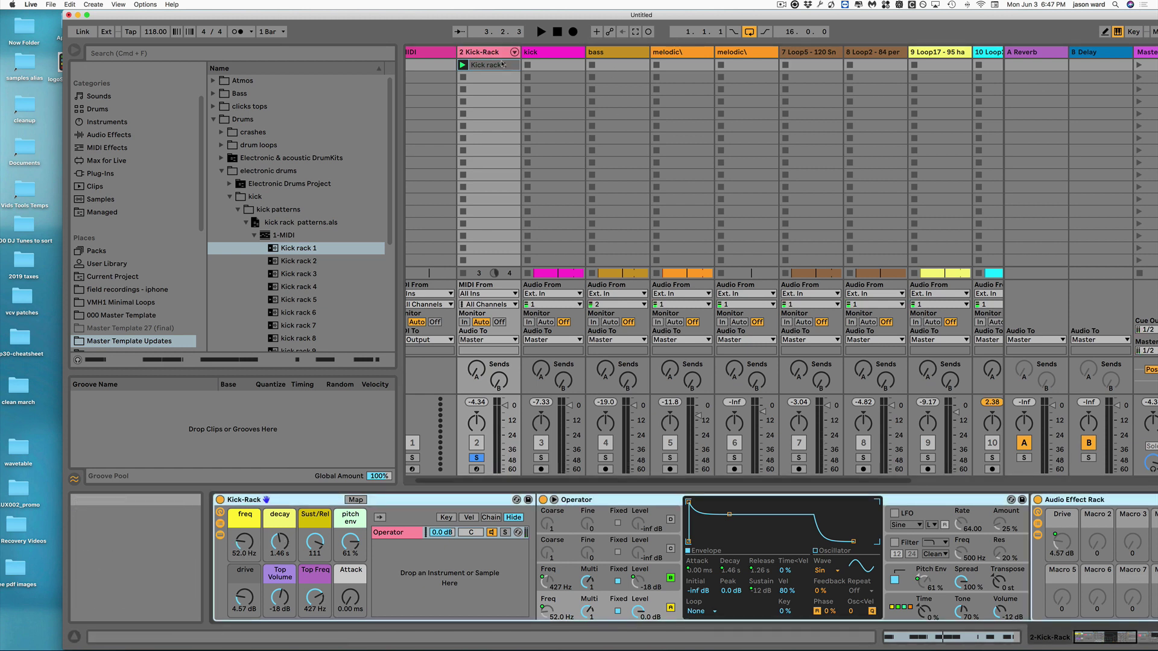
key("Delete")
Collapse the electronic drums folder with its kick subfolders, look inside Electronic & acoustic DrumKits, and collapse the Drums folder
left_click(246, 222)
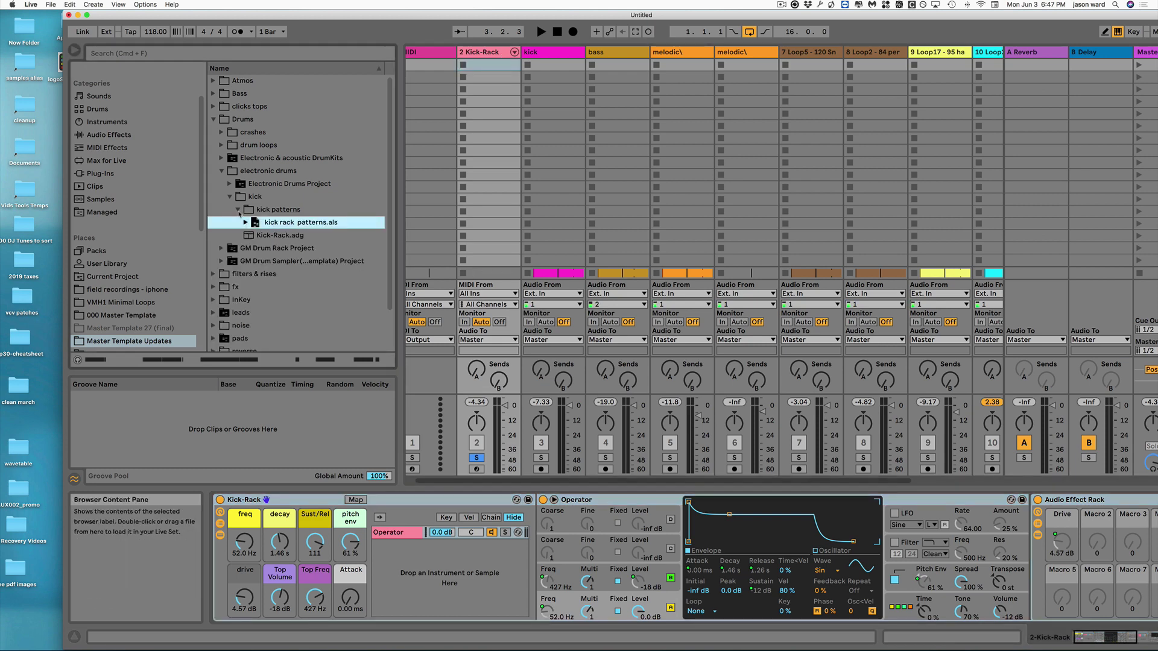
left_click(237, 210)
left_click(229, 197)
left_click(222, 172)
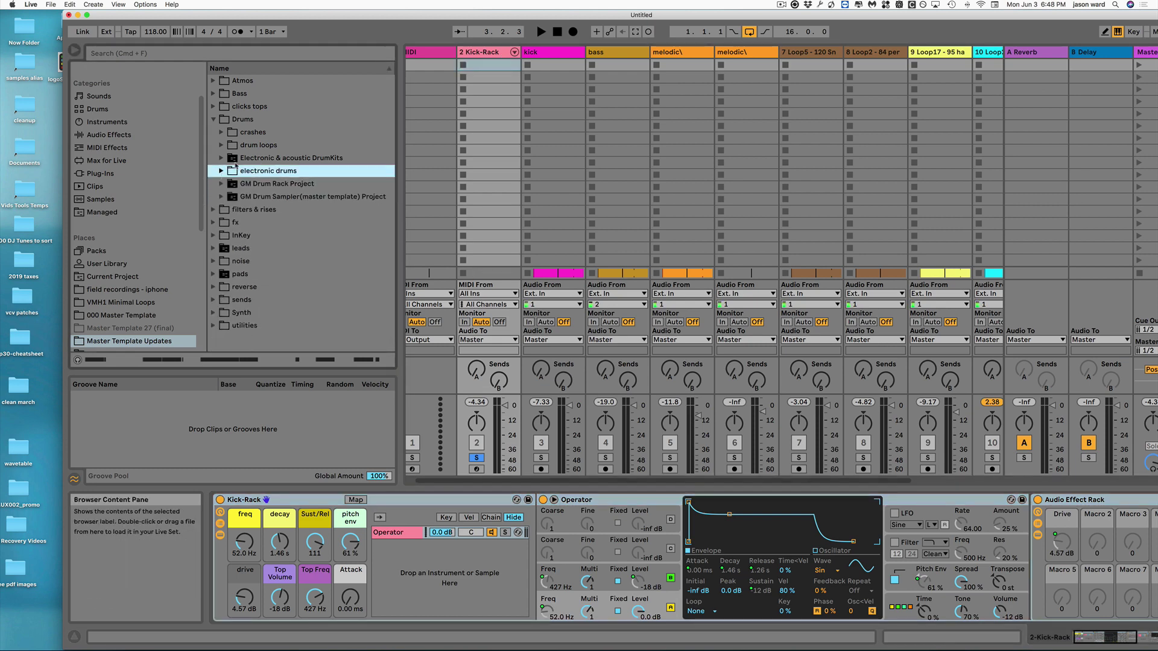
left_click(221, 159)
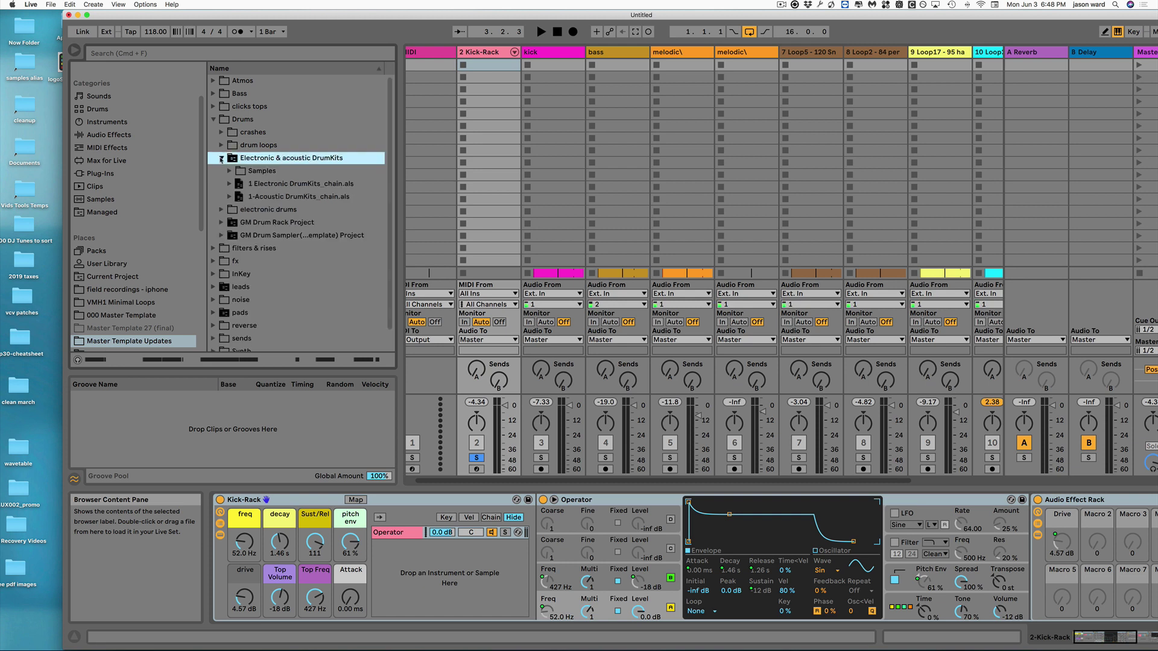
left_click(213, 121)
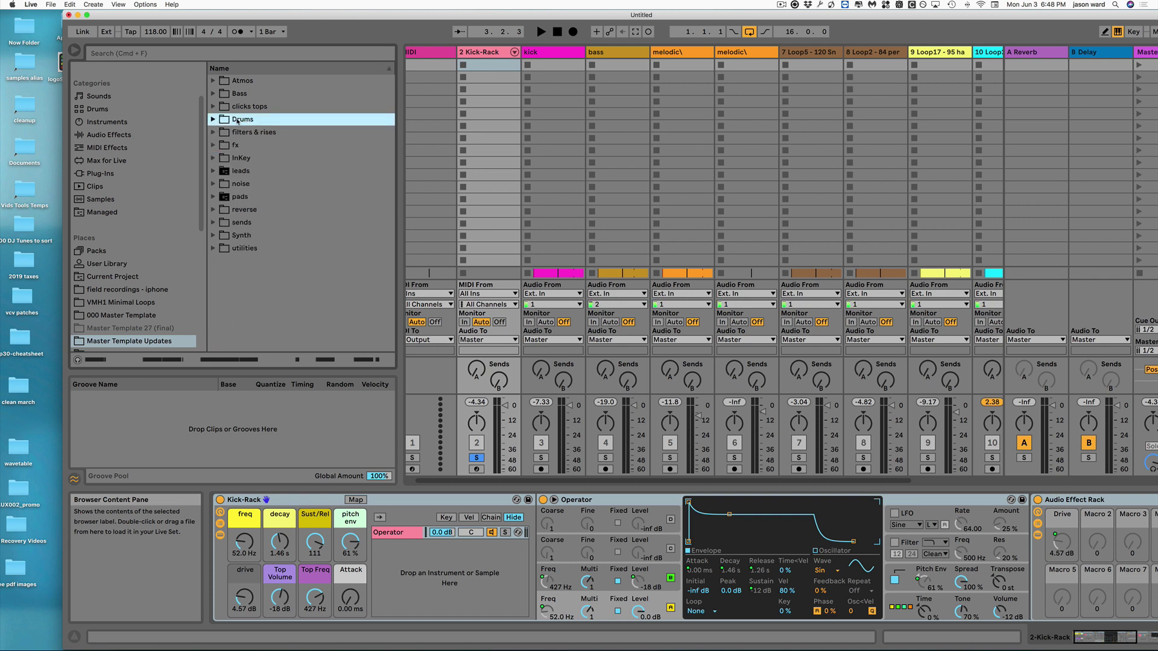